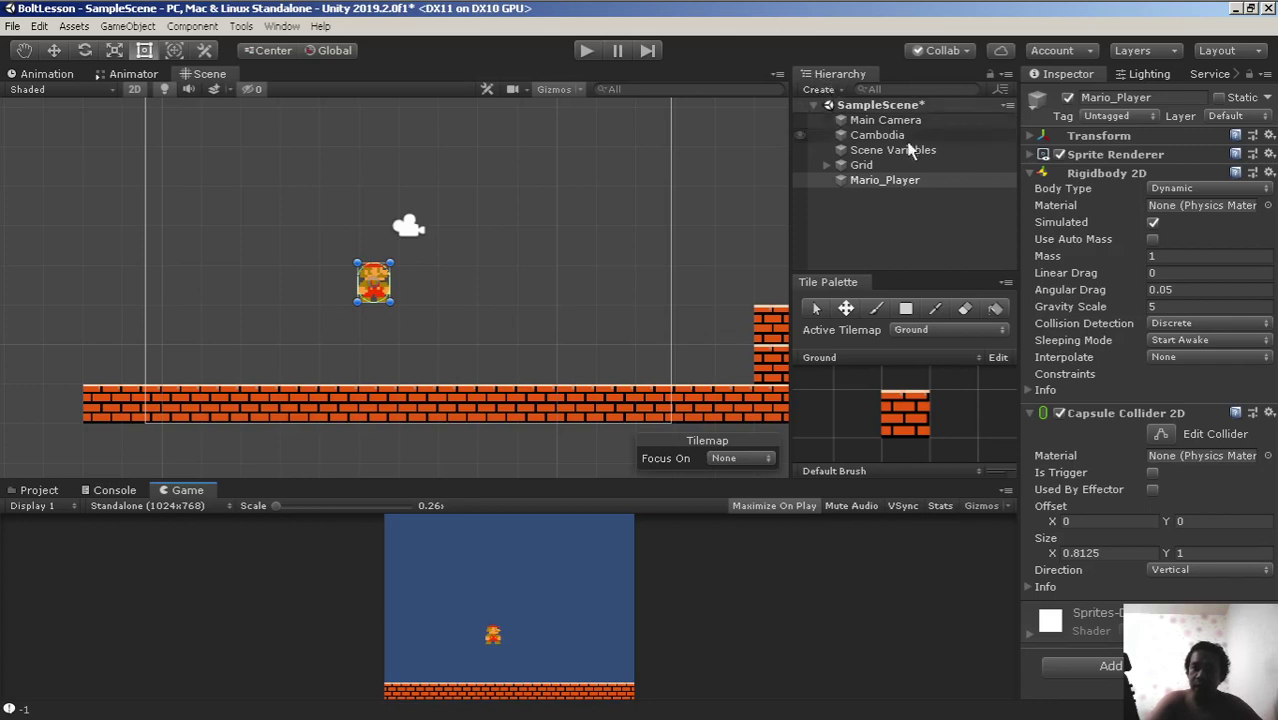
Step: Select Cambodia to show its Flow Machine running the GameManager macro
left_click(880, 136)
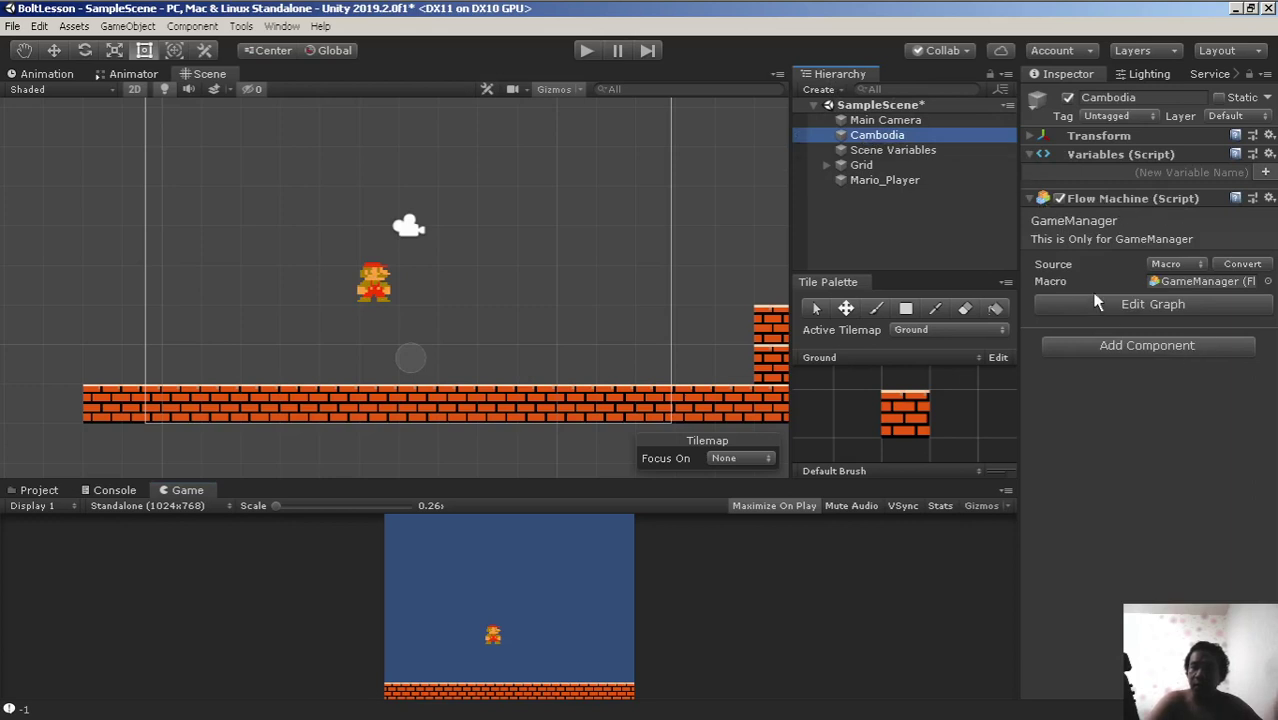
Step: Rename the Cambodia object to 'GameManager' in the Hierarchy
left_click(870, 138)
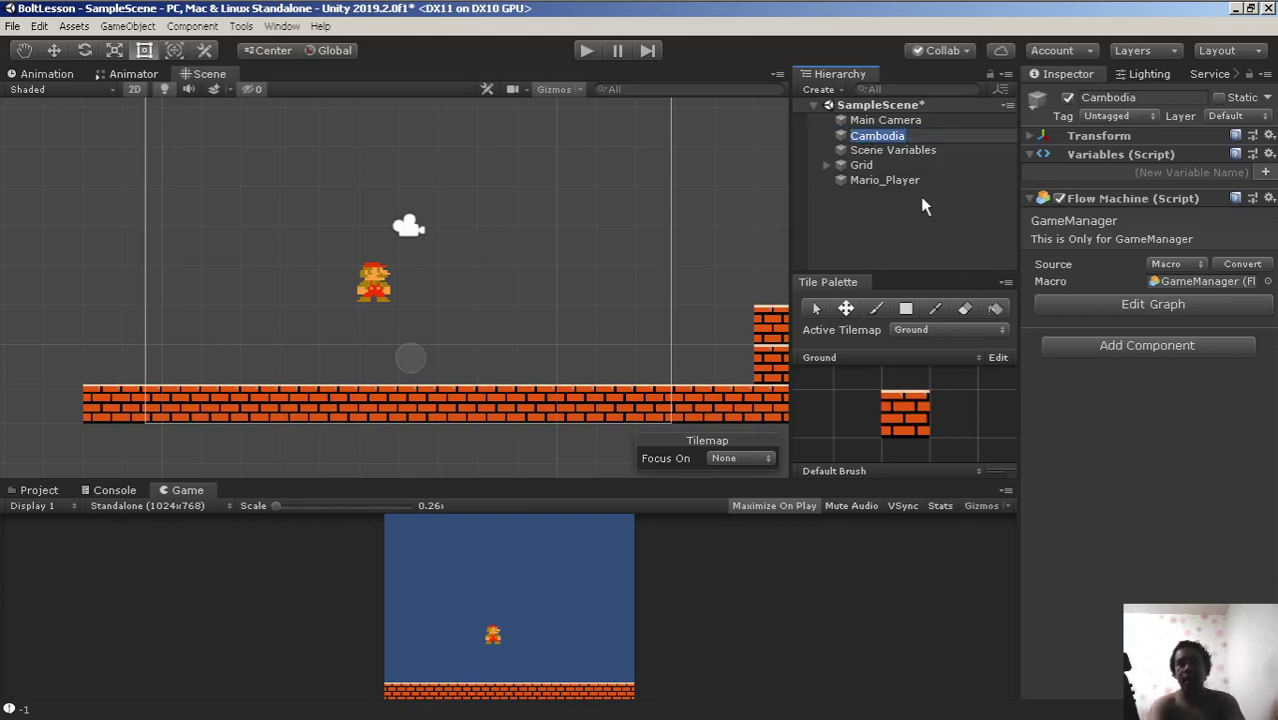
type("G")
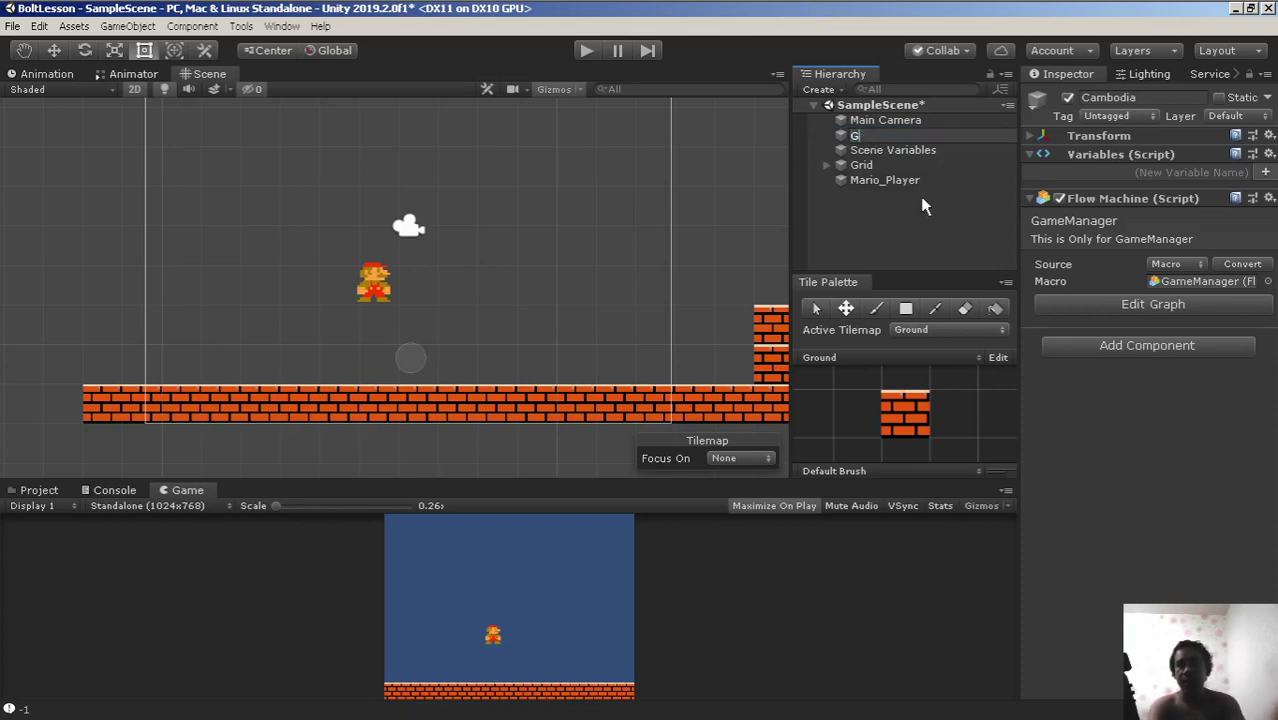
type("ame")
type("Manager")
key("BackSpace")
key("BackSpace")
type("er")
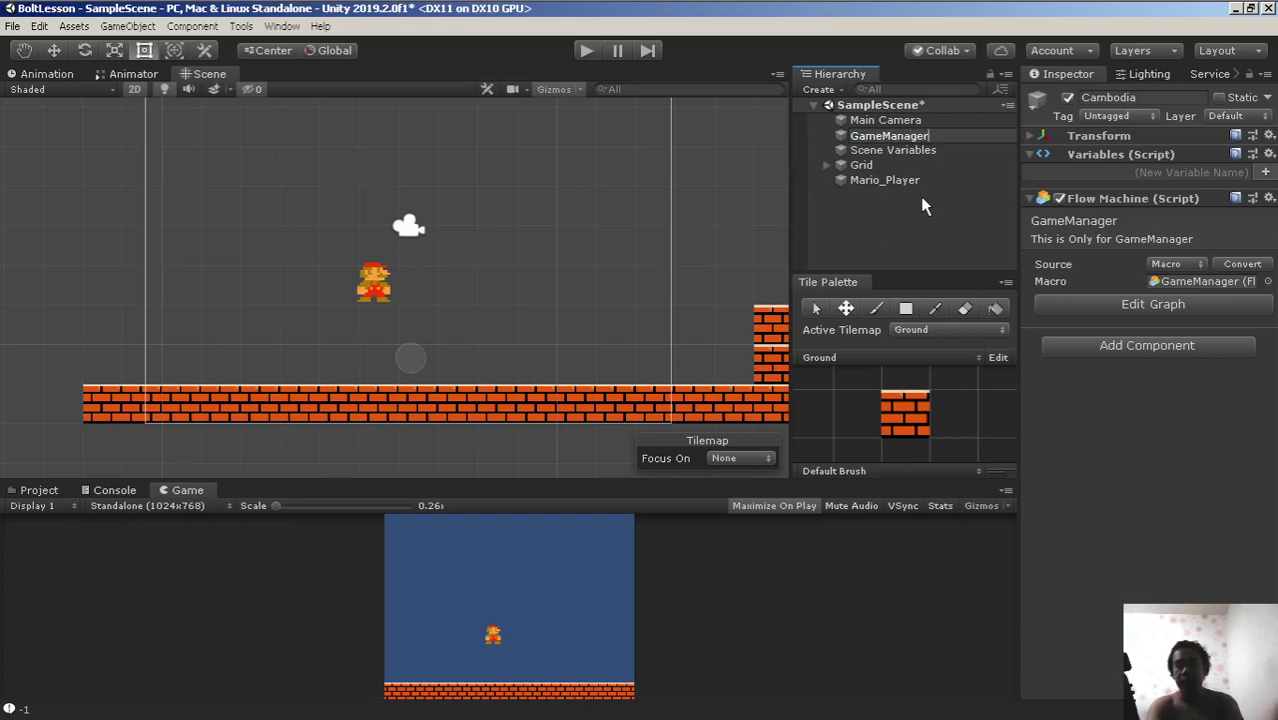
key("Return")
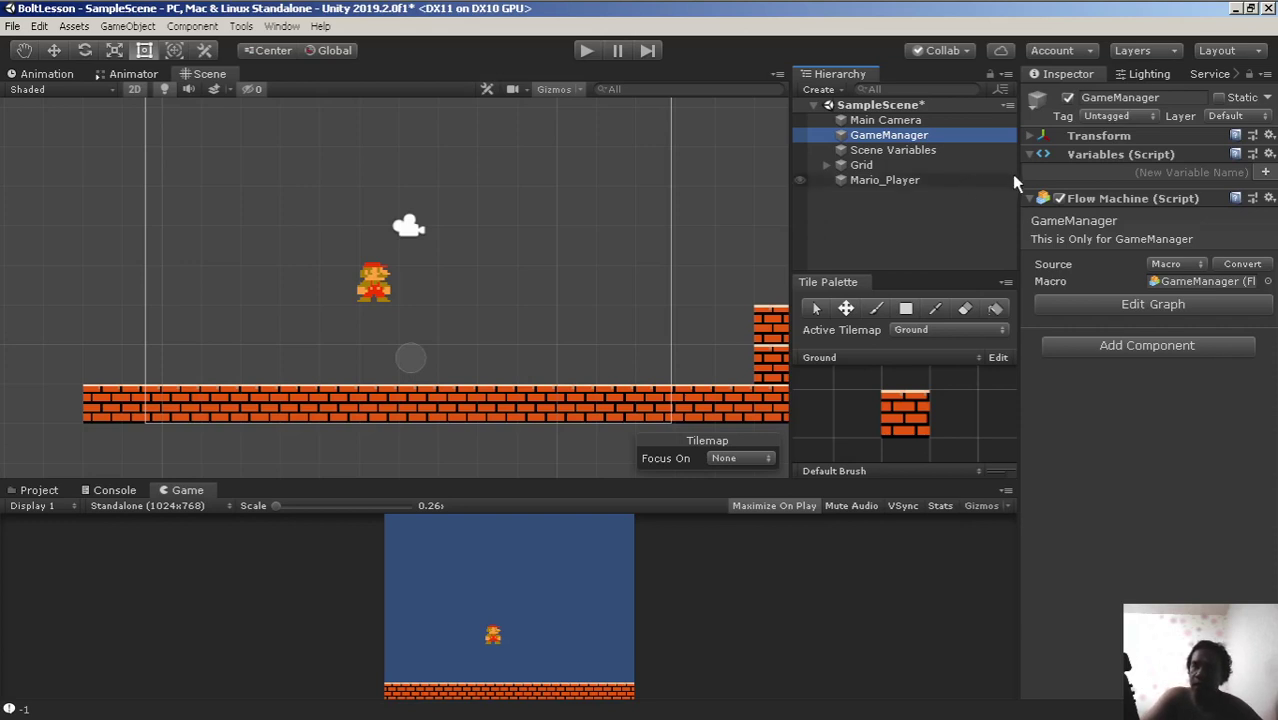
Step: Widen the Inspector panel and frame the GameManager object in the Scene view
left_click_drag(1016, 175, 951, 177)
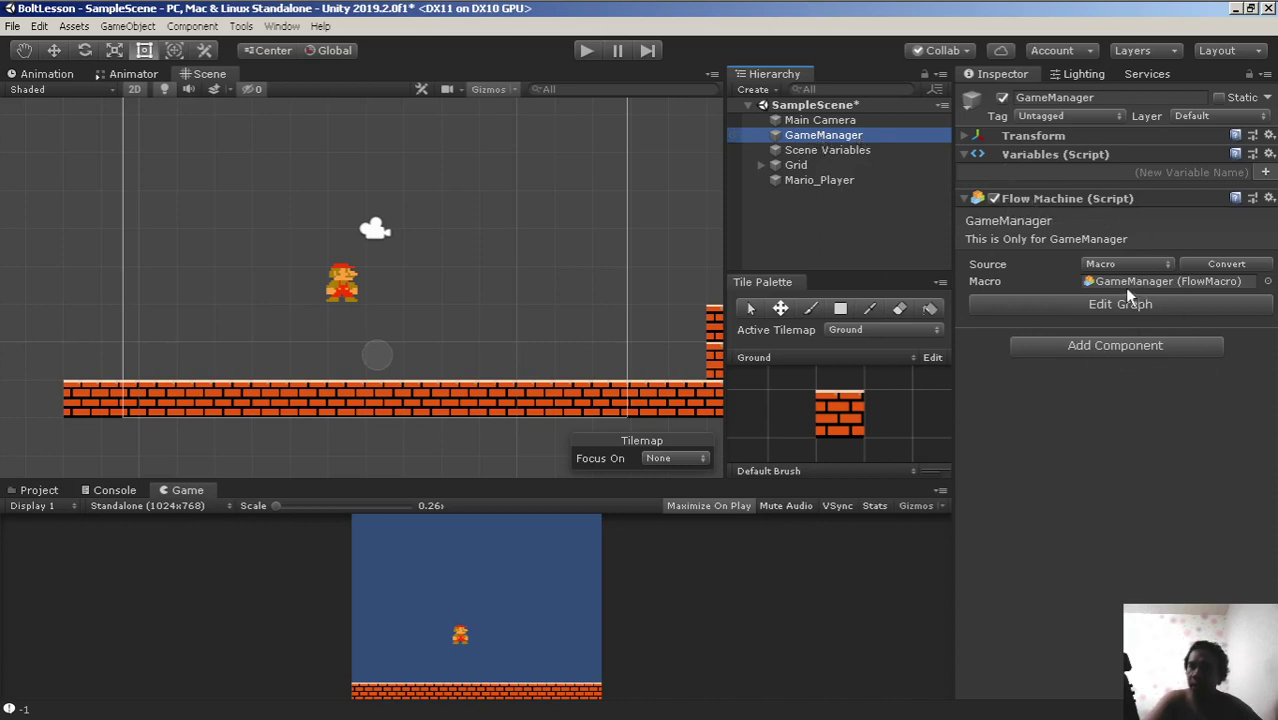
left_click(826, 183)
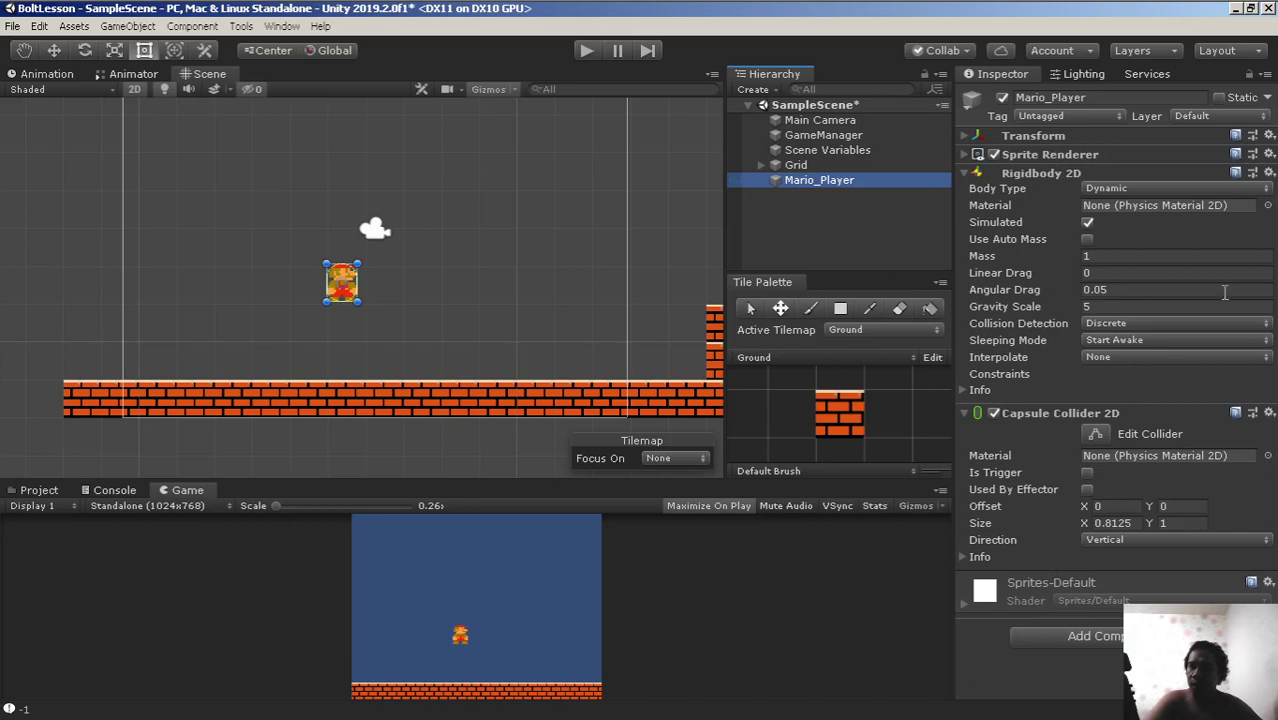
double_click(822, 137)
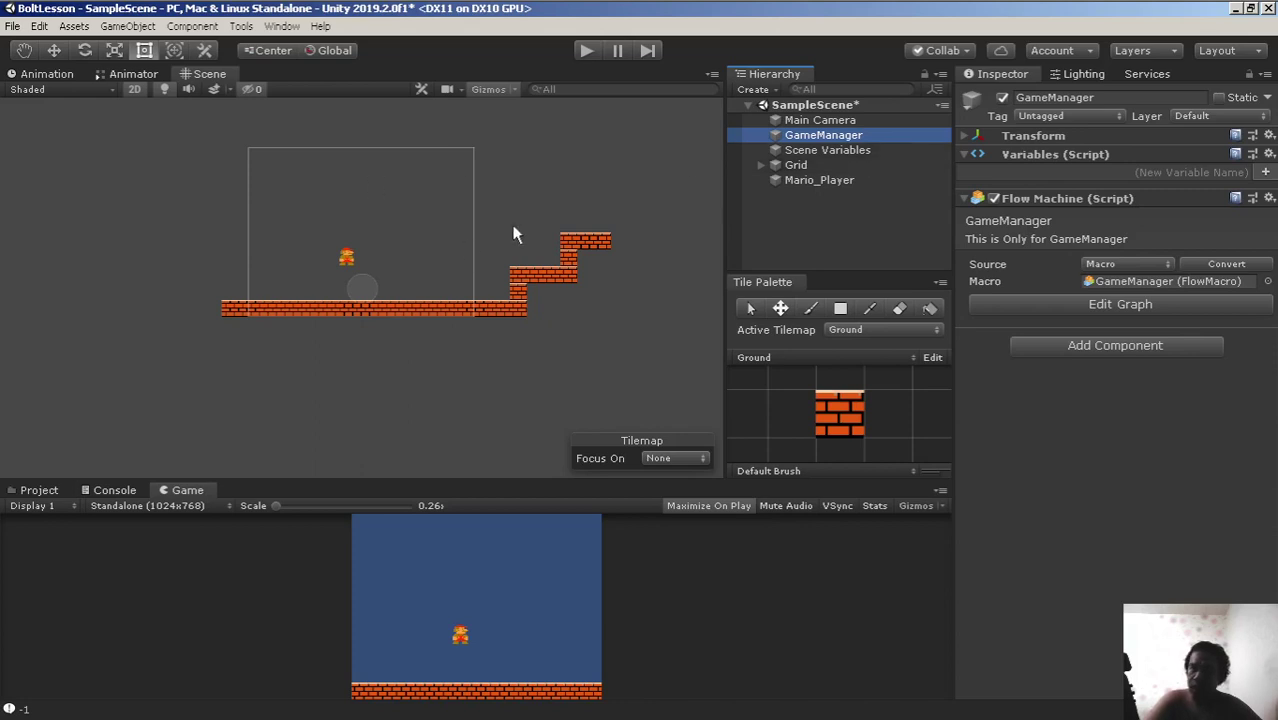
Step: Add a GameObject variable 'Mario_Player' to GameManager, with the Mario_Player object as its value
scroll(505, 232, "up", 2)
scroll(490, 232, "up", 2)
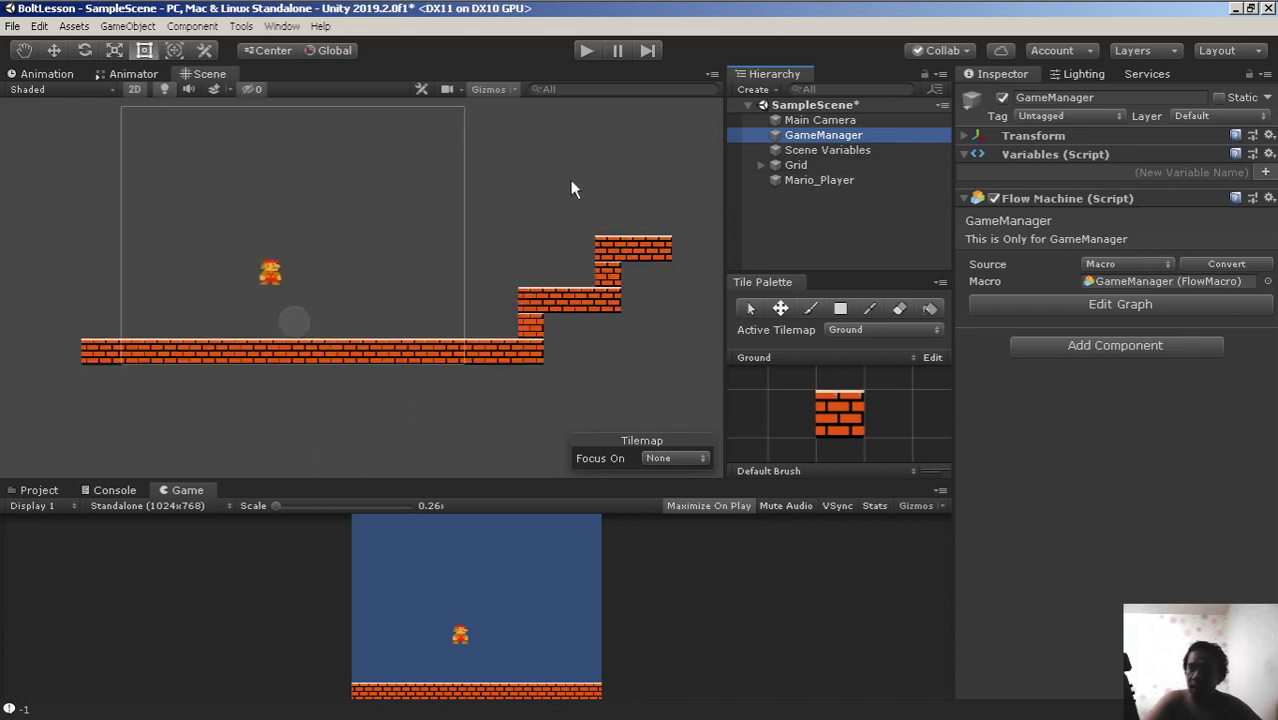
left_click(828, 141)
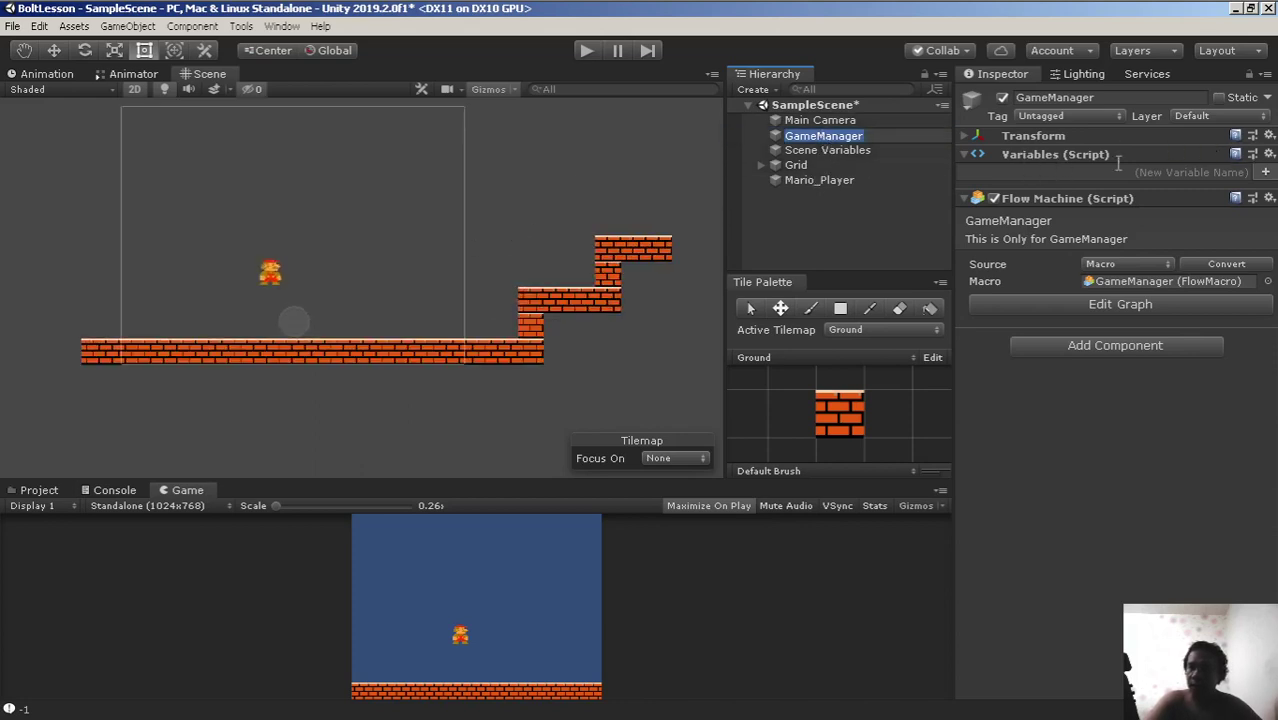
left_click(1267, 173)
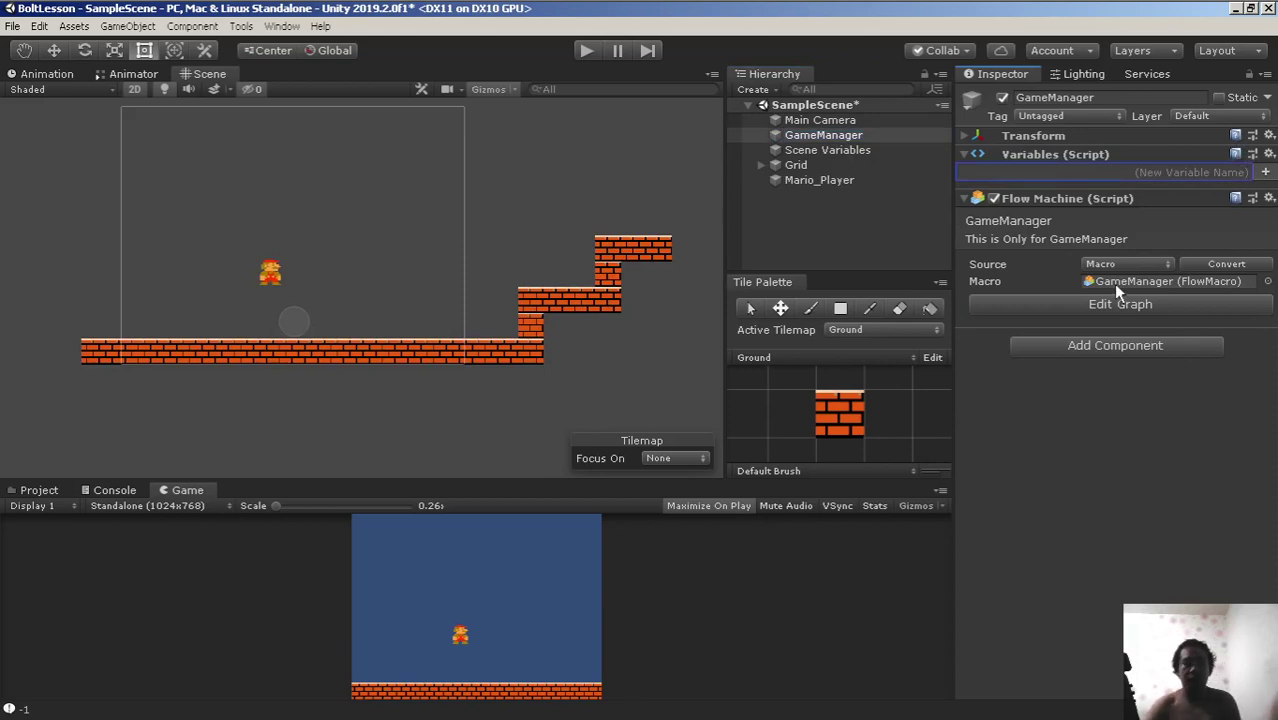
type("M")
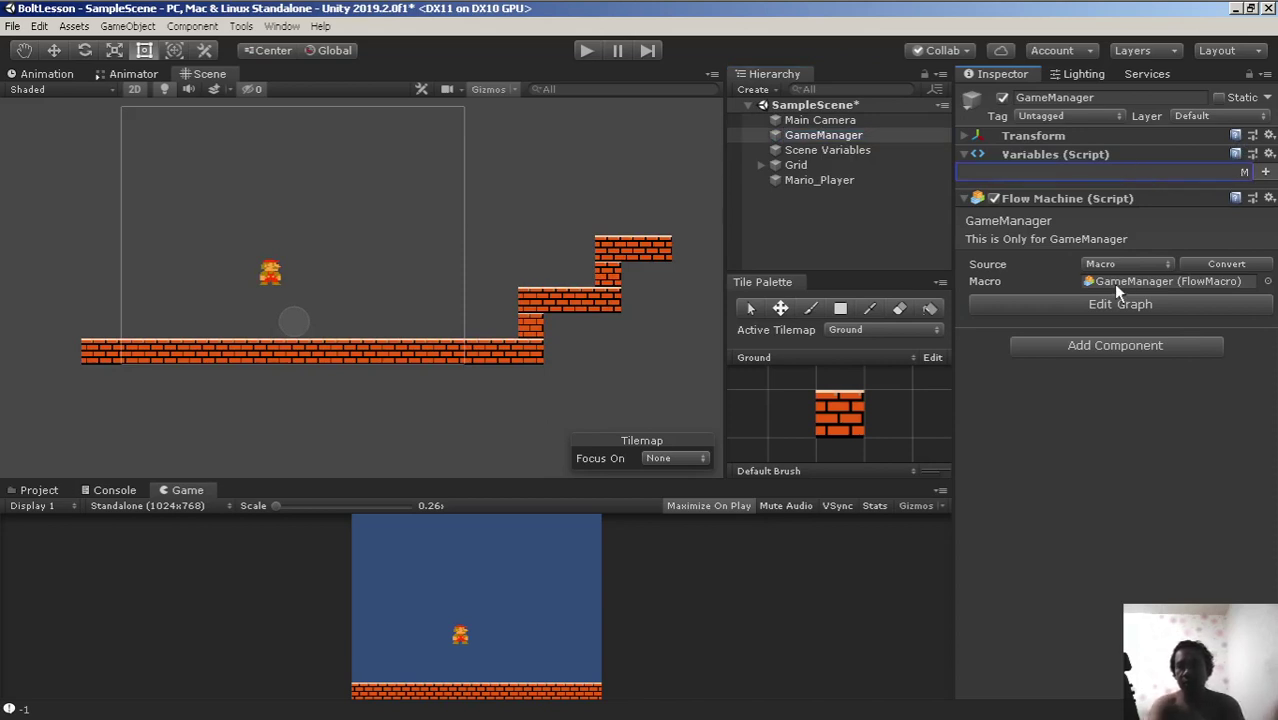
type("a")
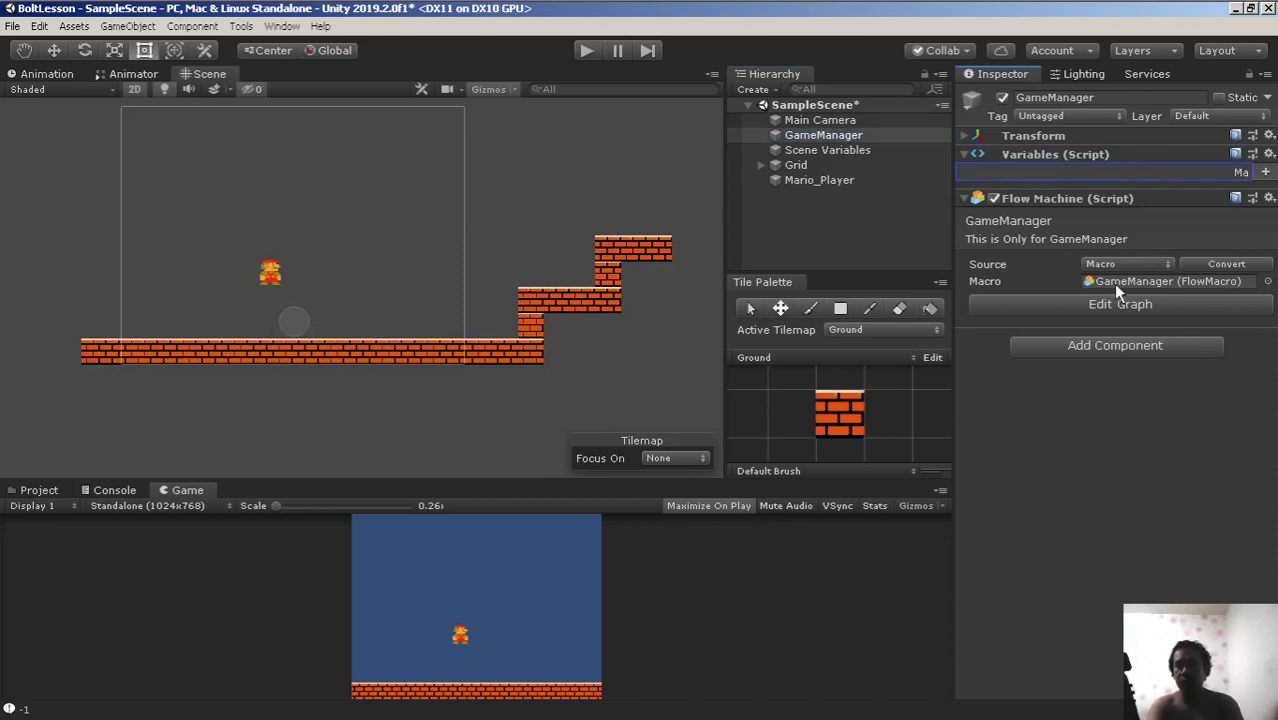
type("rio")
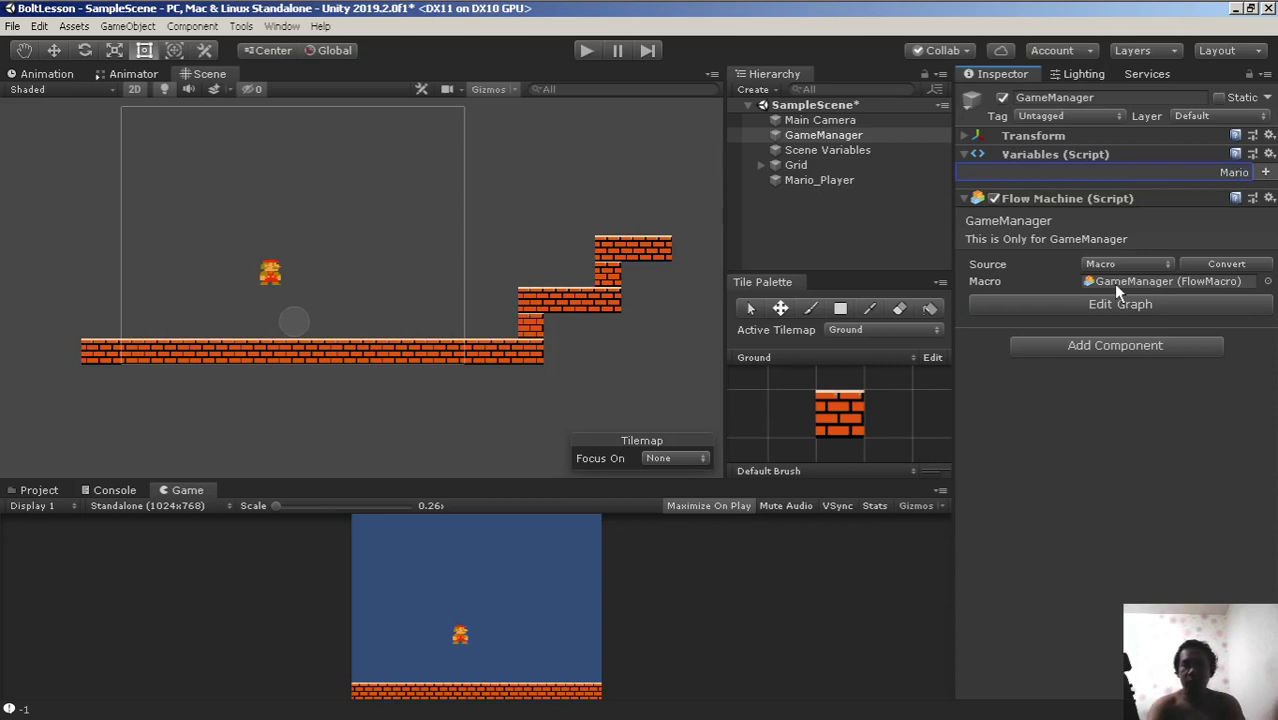
type("_Pla")
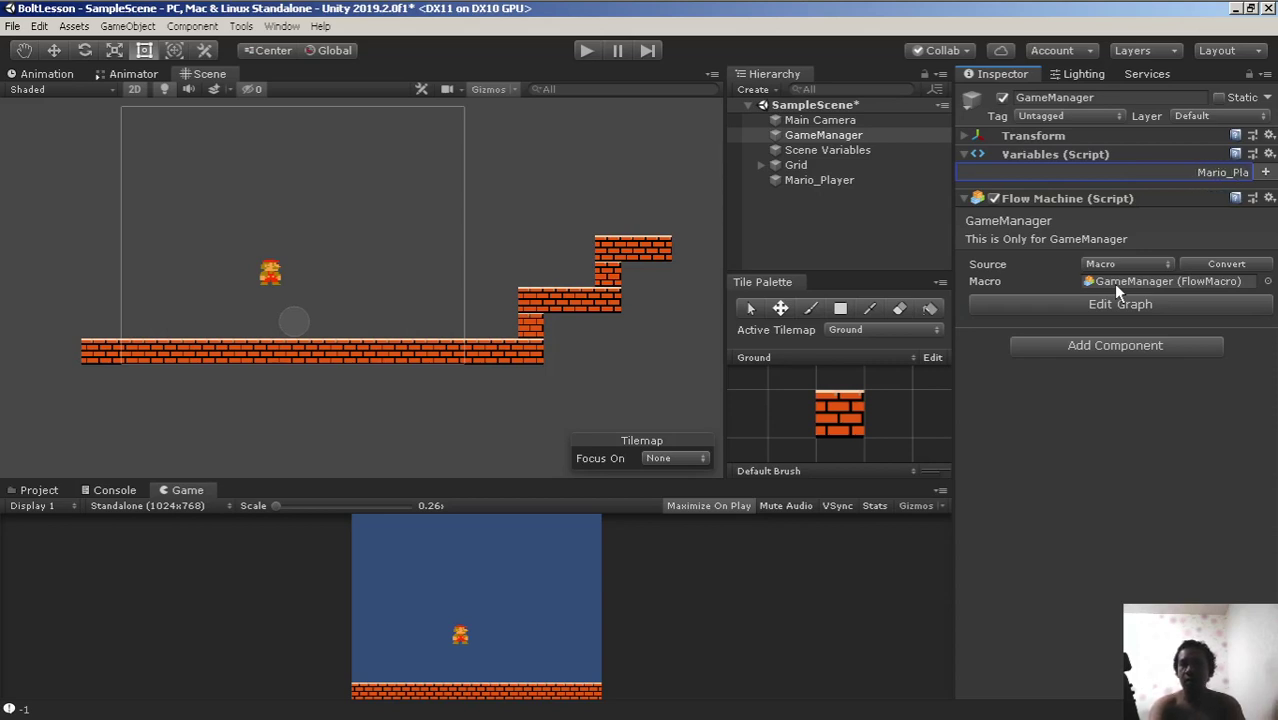
type("yer")
key("Return")
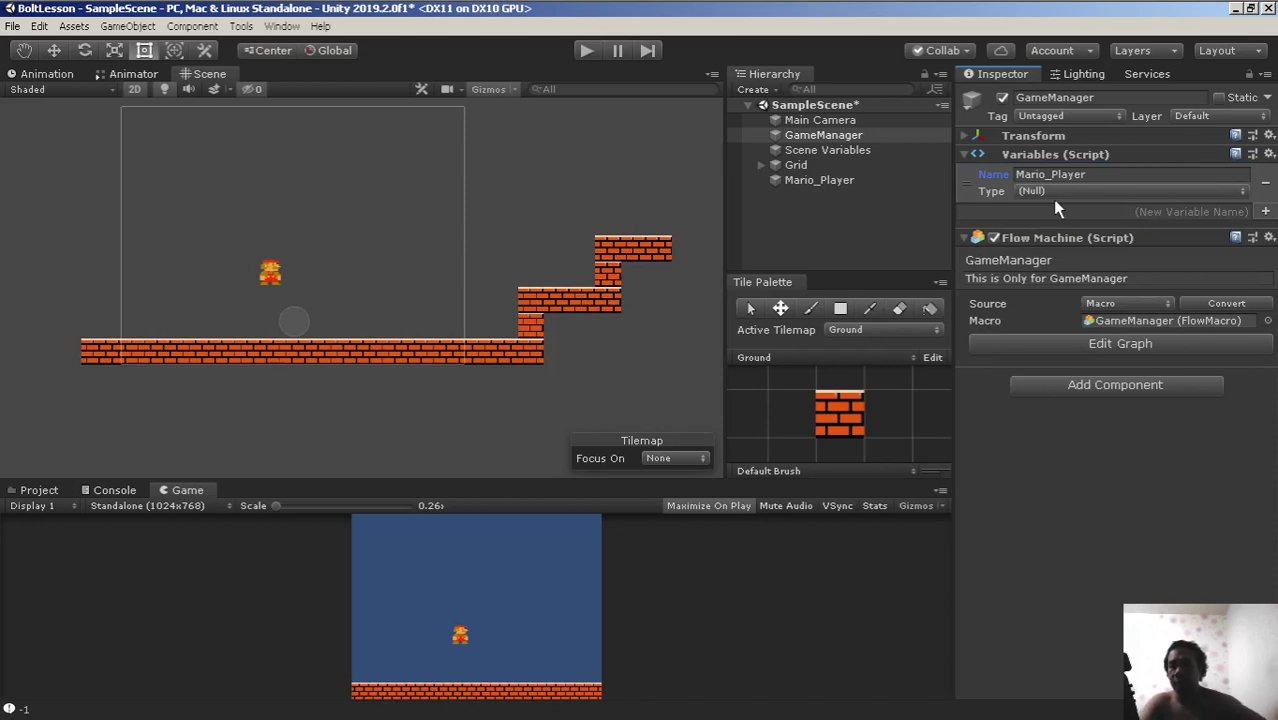
left_click(1043, 193)
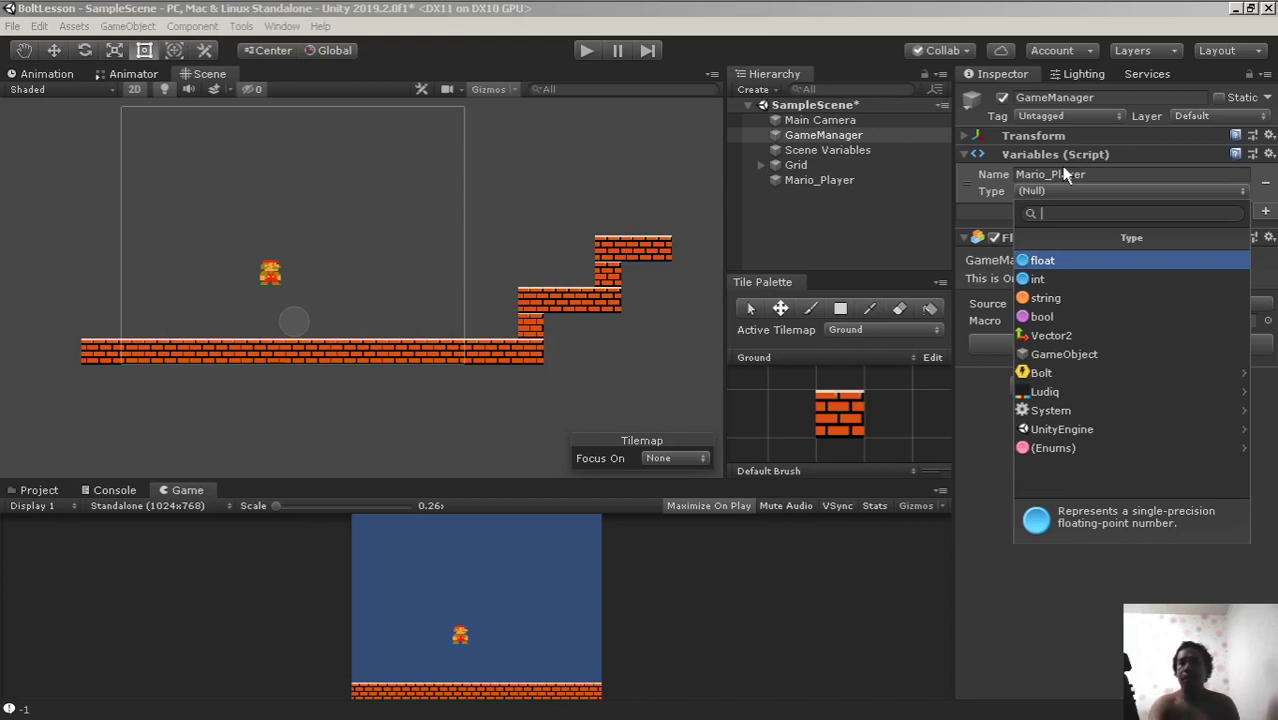
left_click(1062, 354)
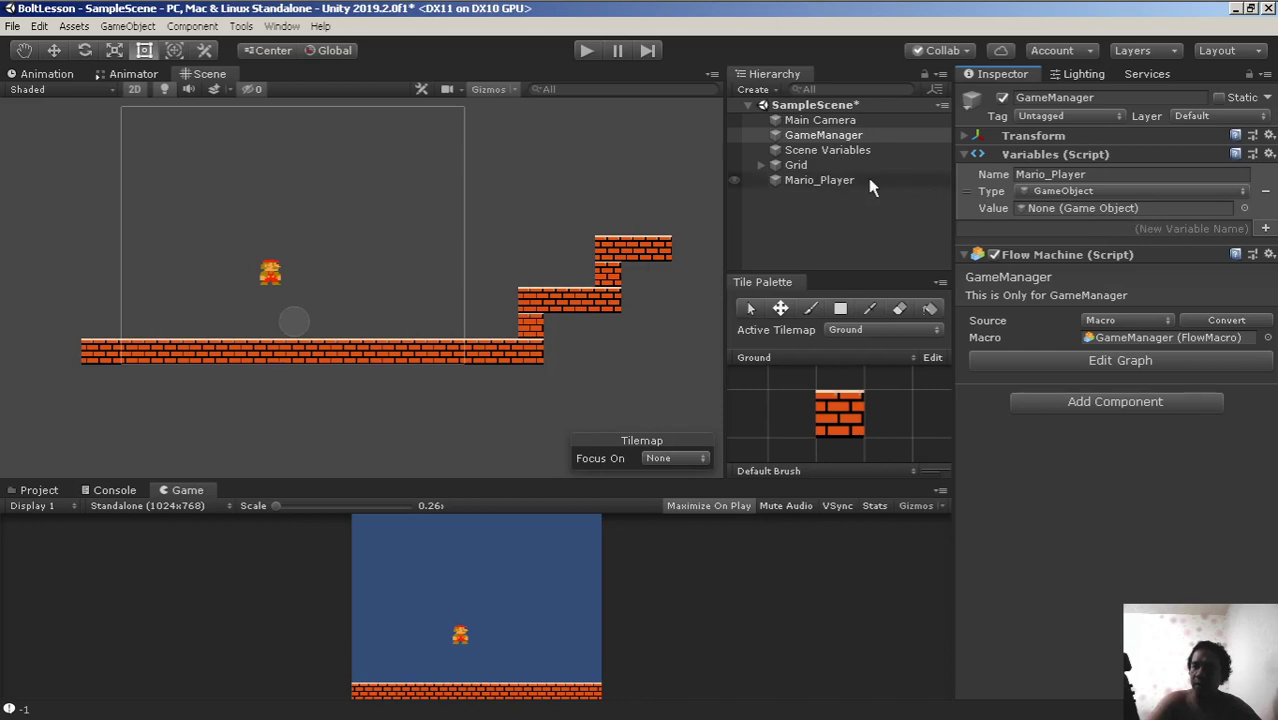
left_click_drag(812, 179, 1082, 214)
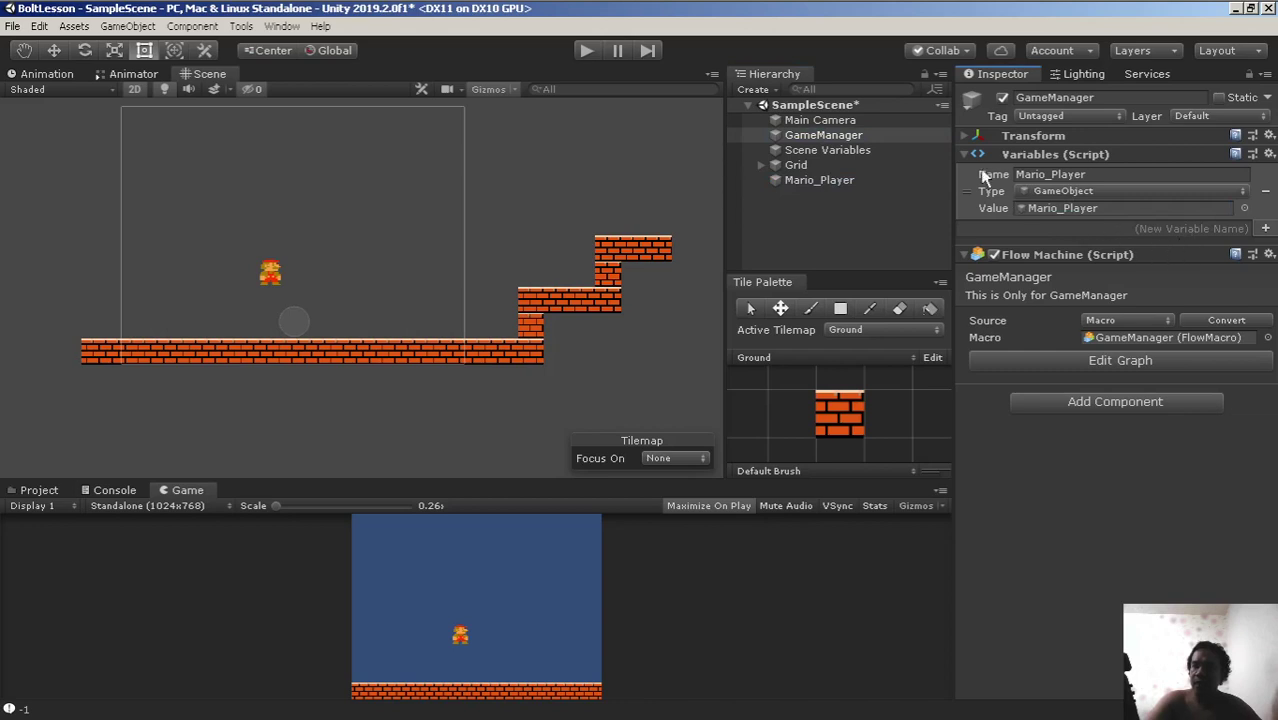
left_click(838, 137)
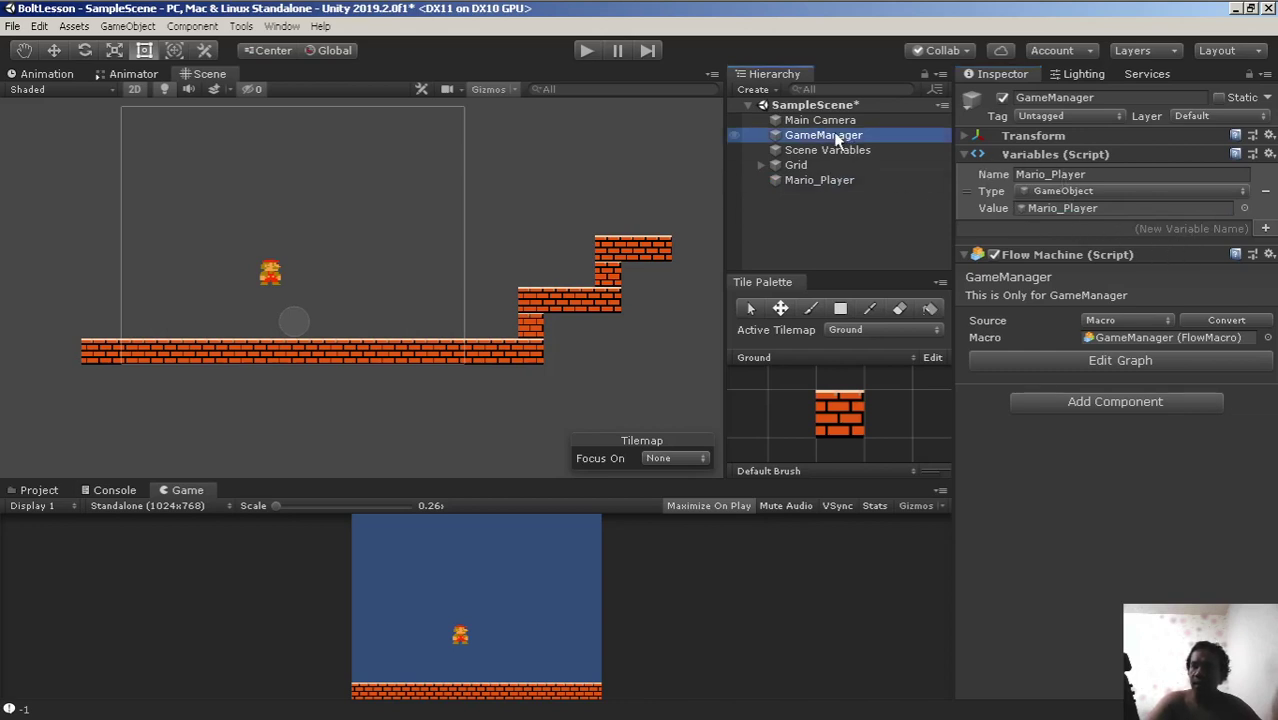
Step: Delete the GetAxisRaw and print nodes from GameManager's graph and close the editor
left_click(1104, 362)
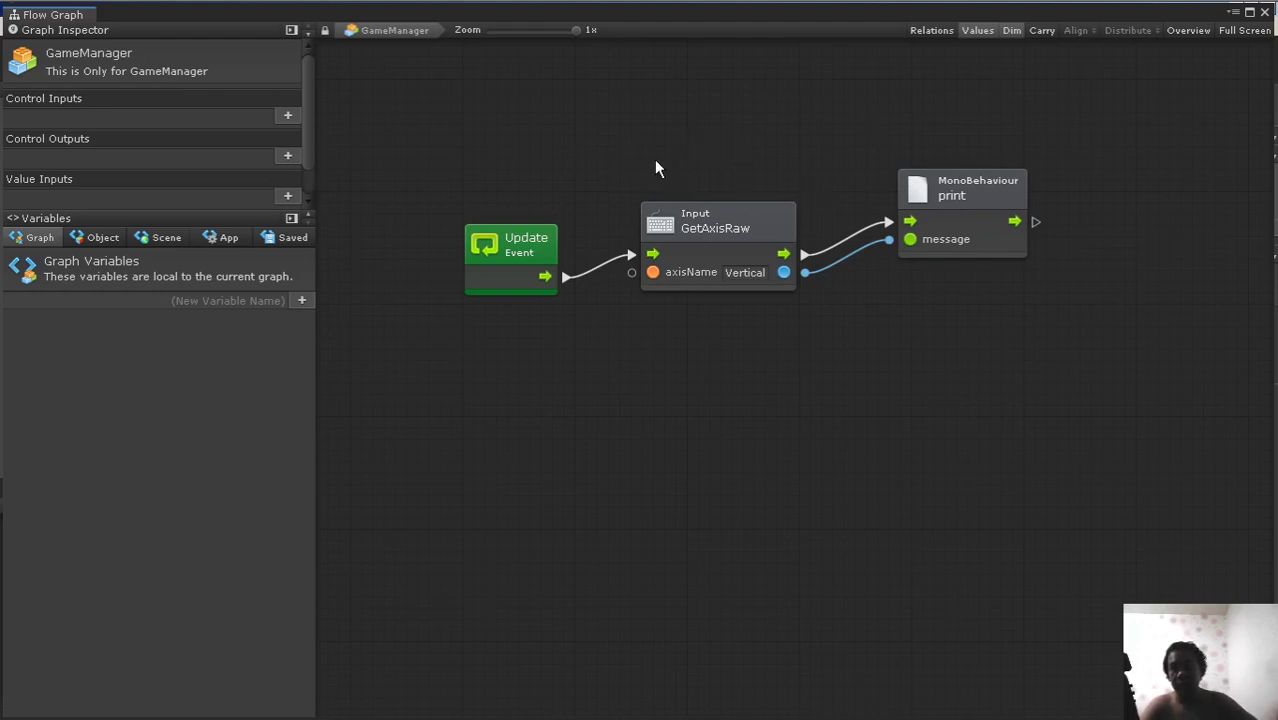
left_click_drag(650, 132, 1155, 407)
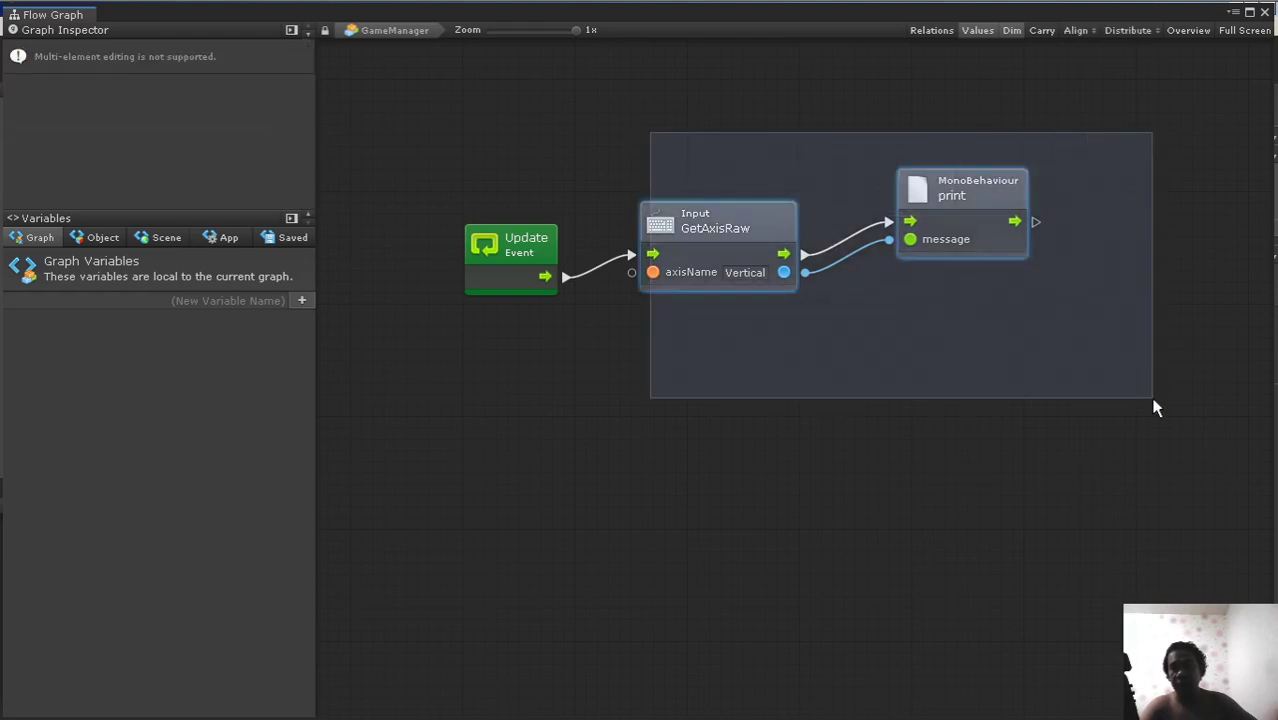
key("Delete")
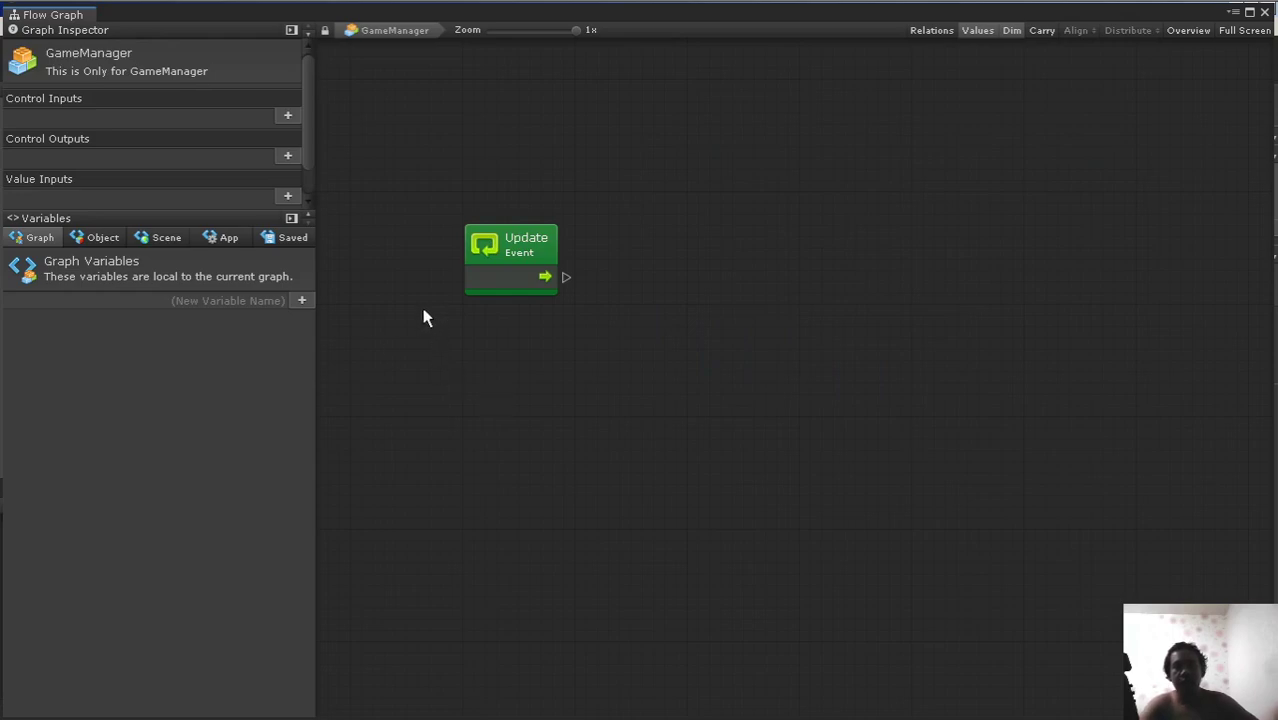
left_click(1266, 13)
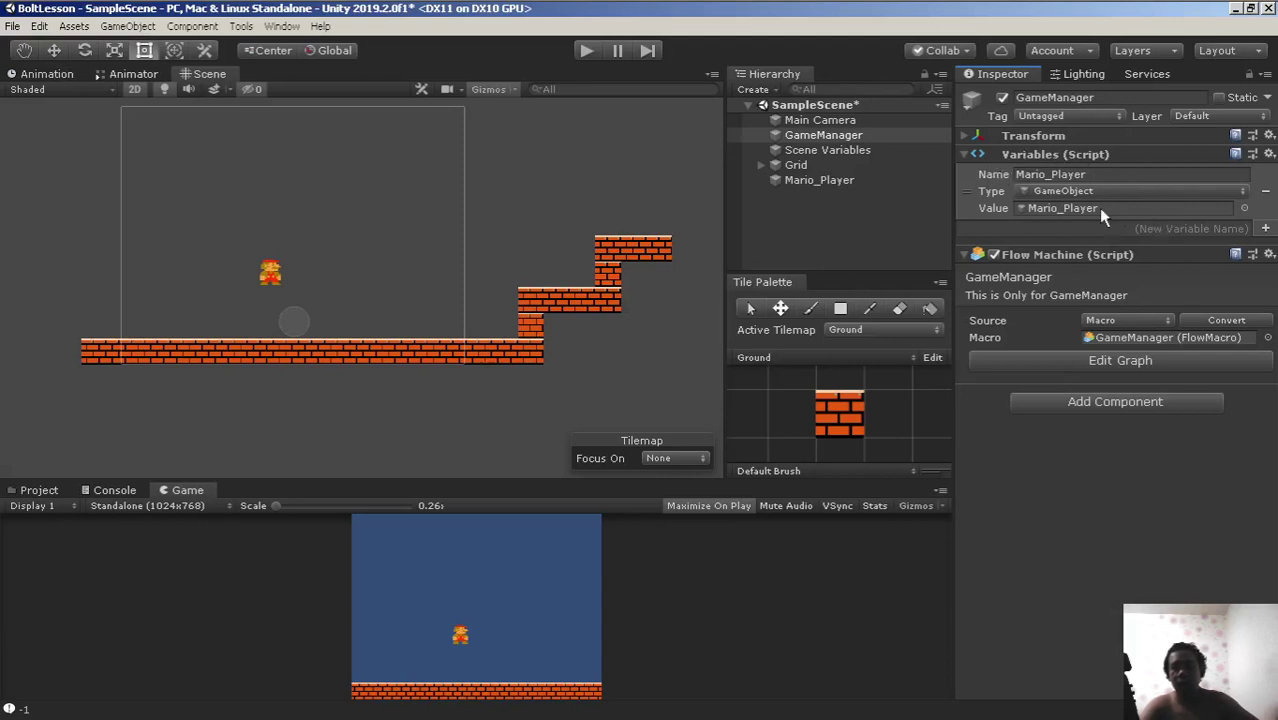
Step: Reopen the flow graph with the Object variables shown, adding then removing a Get Mario_Player node
left_click(1083, 364)
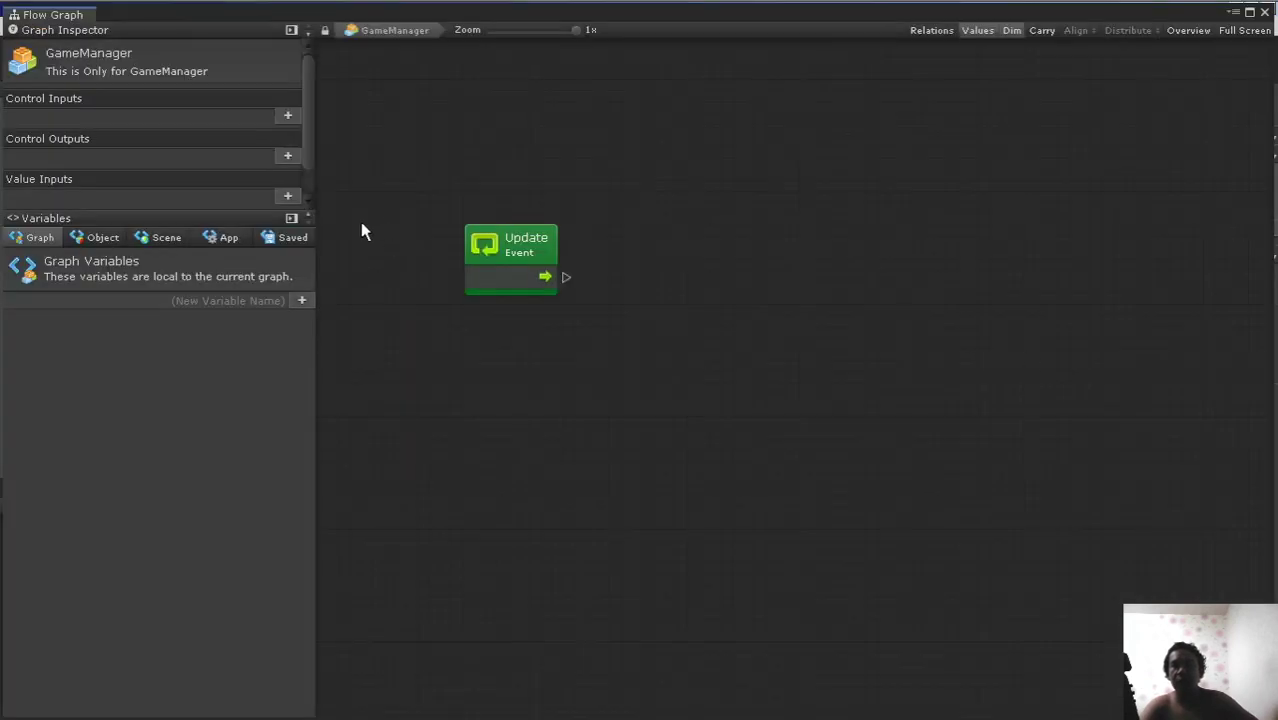
left_click(98, 240)
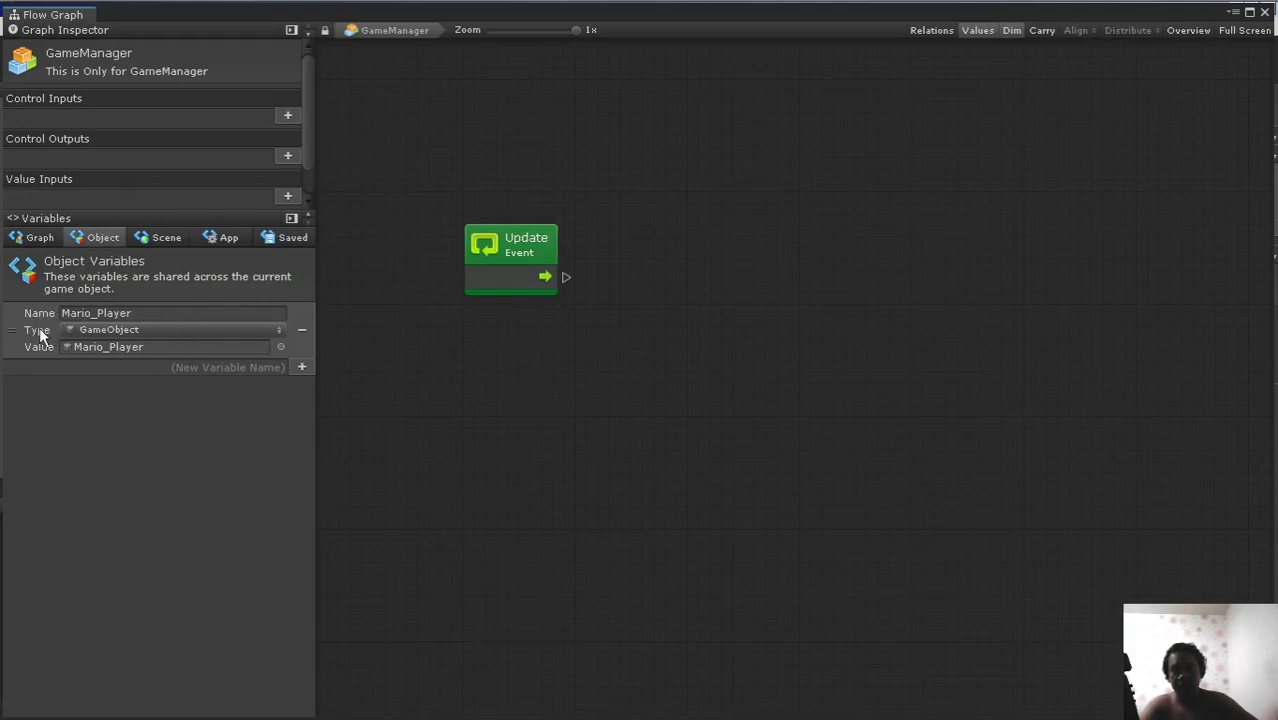
mouse_move(28, 331)
left_mouse_down()
mouse_move(350, 350)
mouse_move(763, 207)
mouse_move(725, 222)
left_mouse_up()
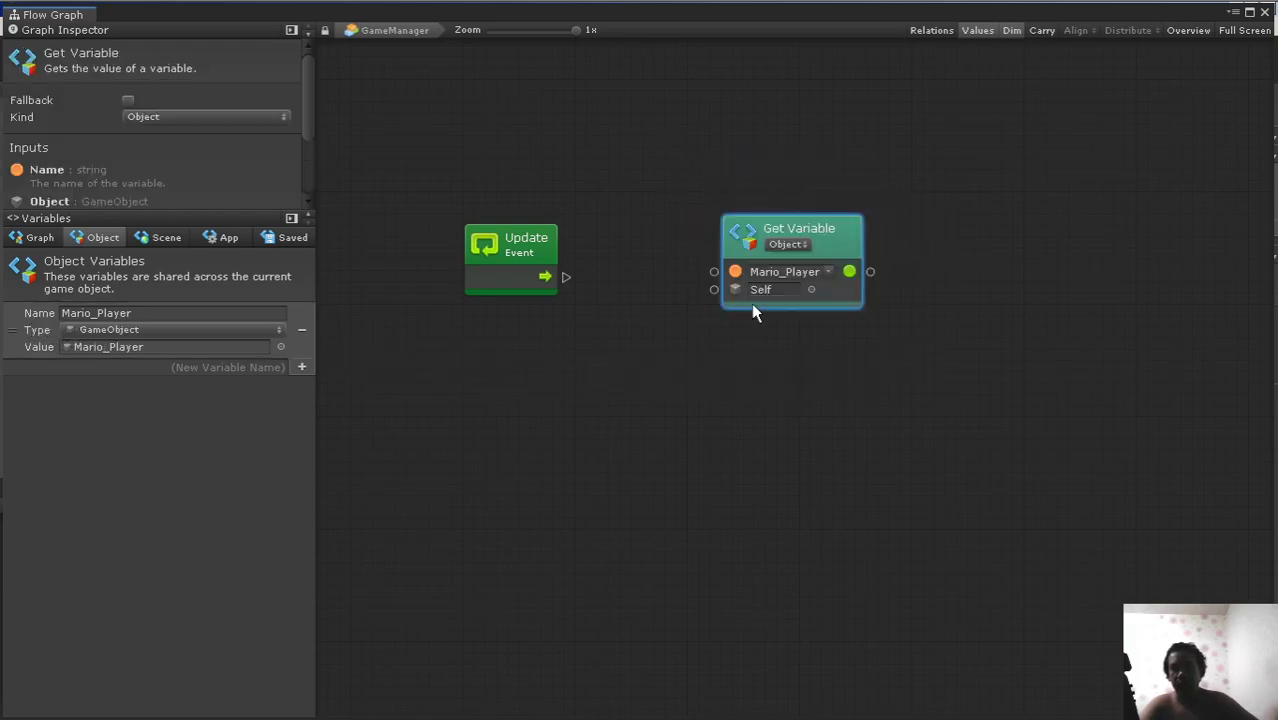
left_click_drag(815, 222, 773, 212)
right_click(773, 212)
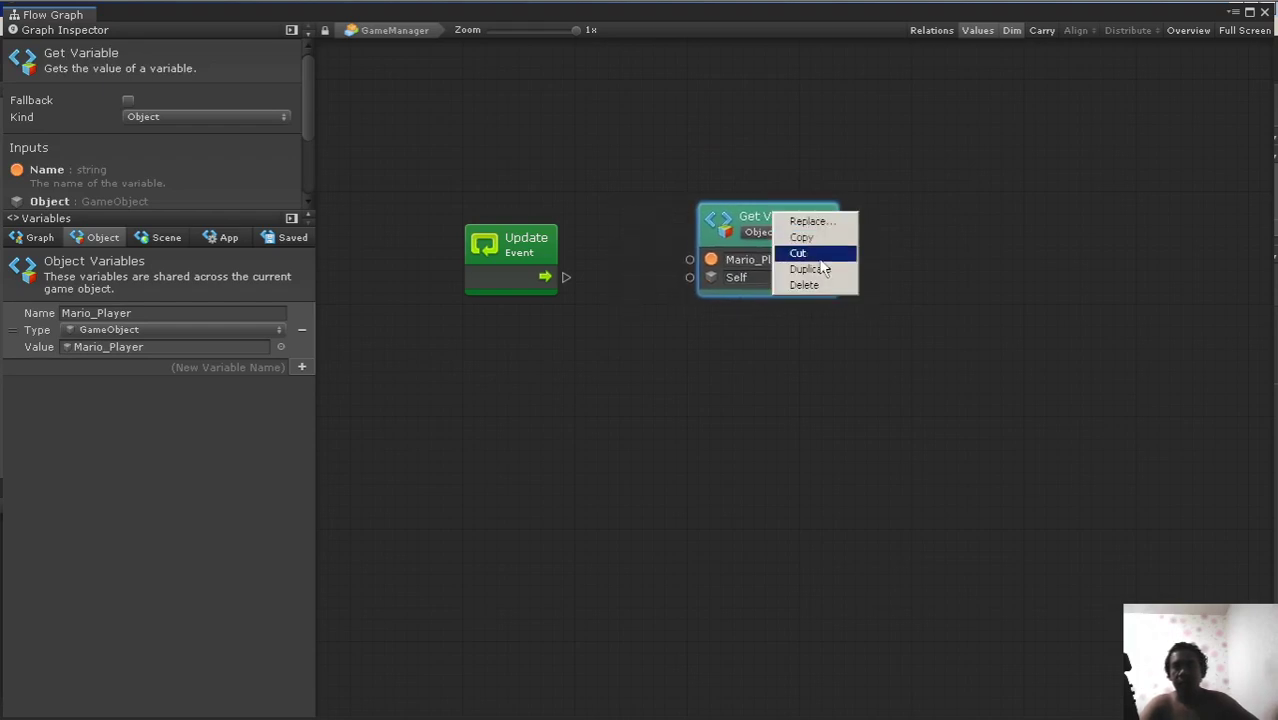
left_click(803, 286)
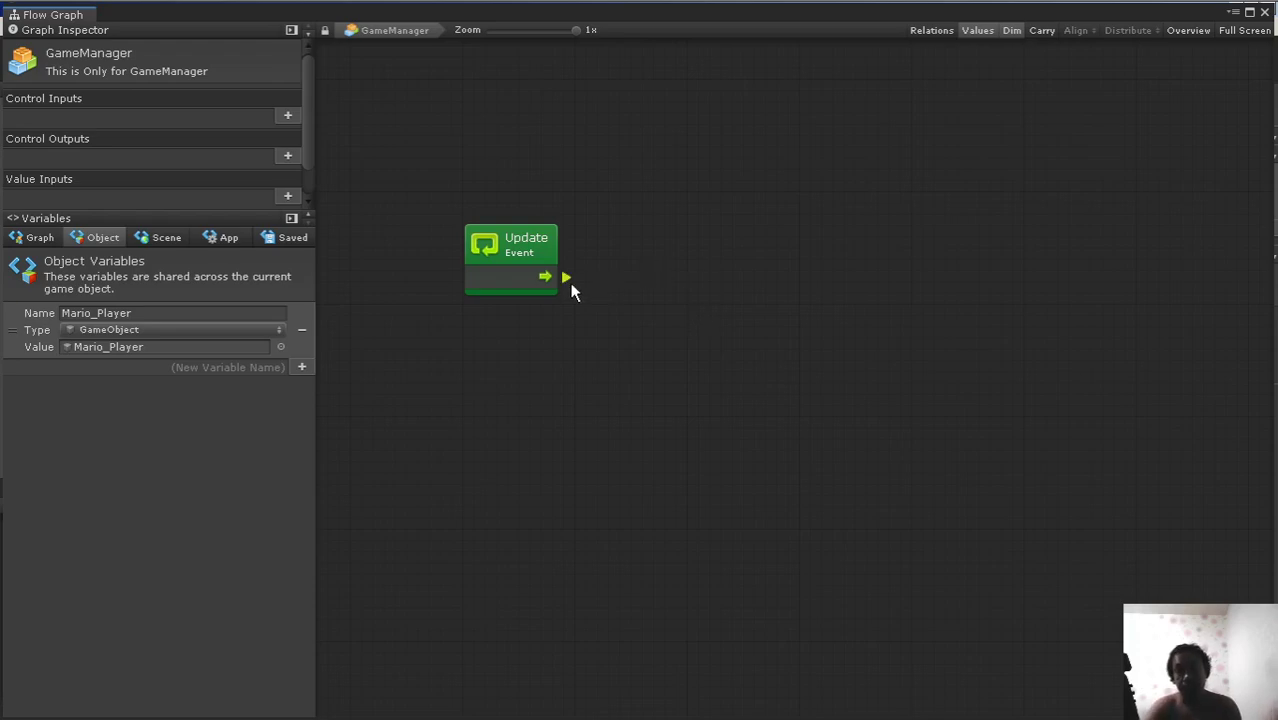
Step: Add an Input.GetAxisRaw node connected after the Update event
left_click_drag(563, 278, 693, 260)
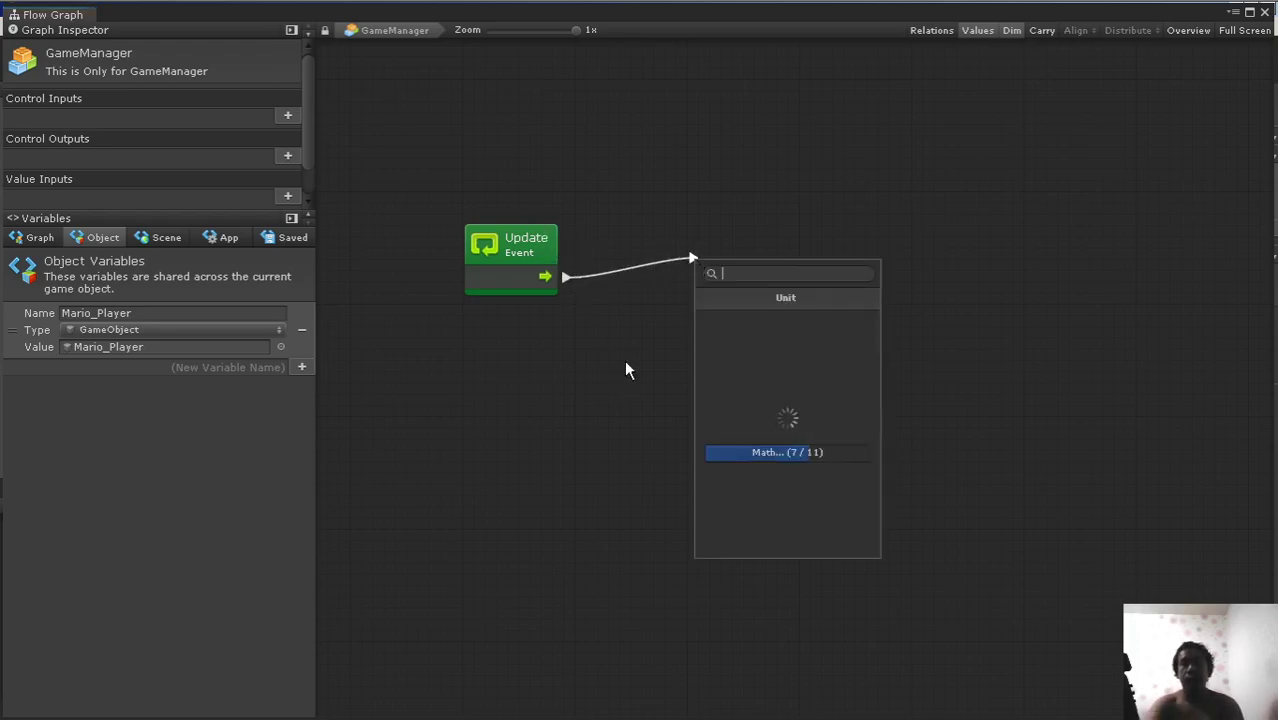
type("input")
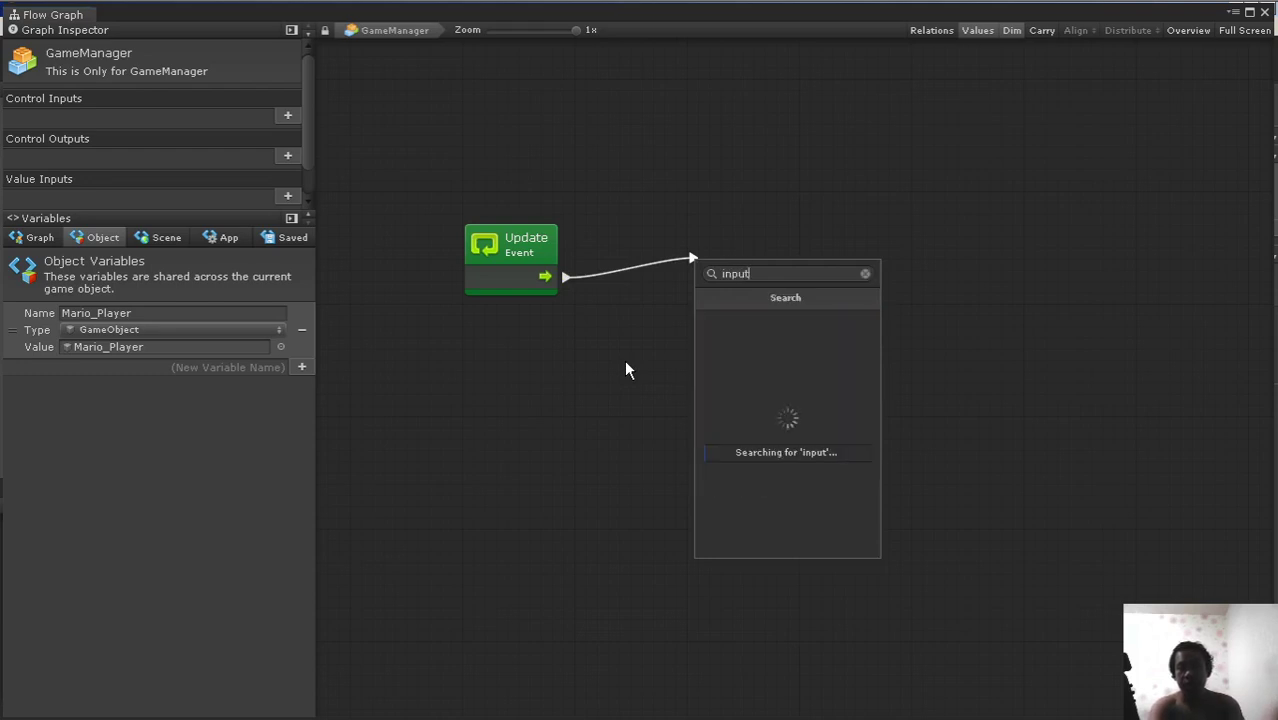
type(".geta")
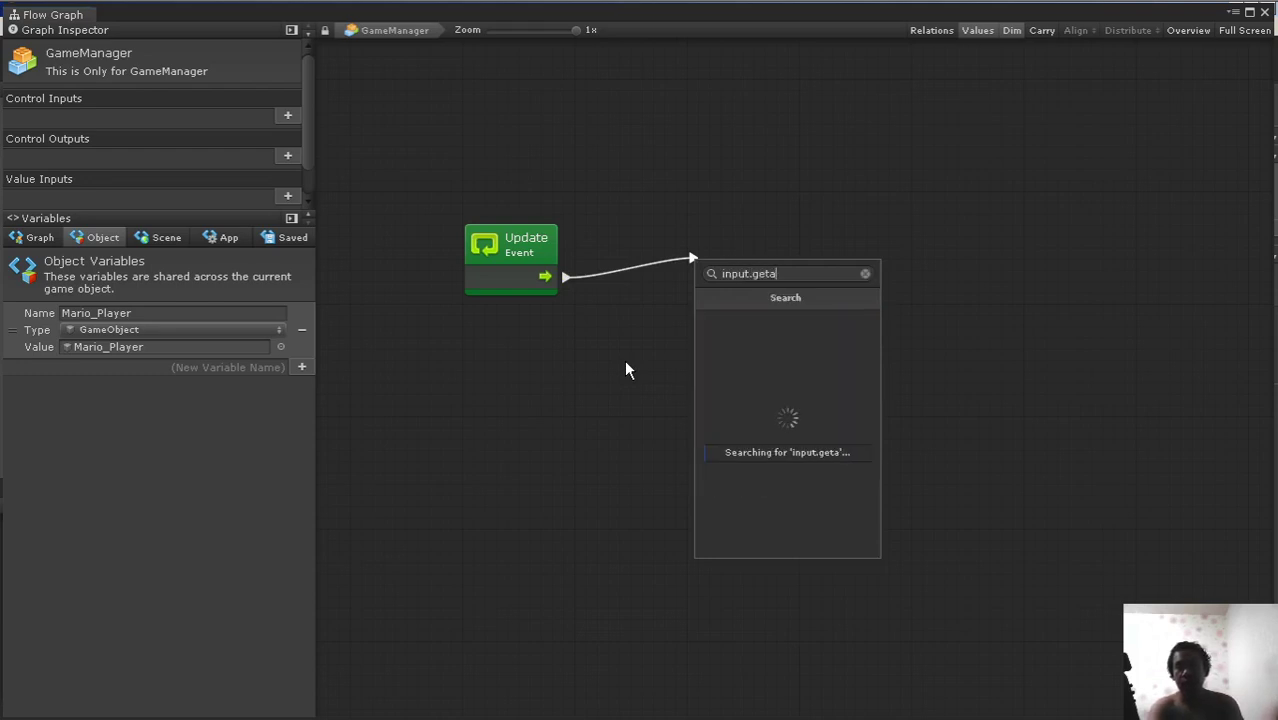
type("xisraw")
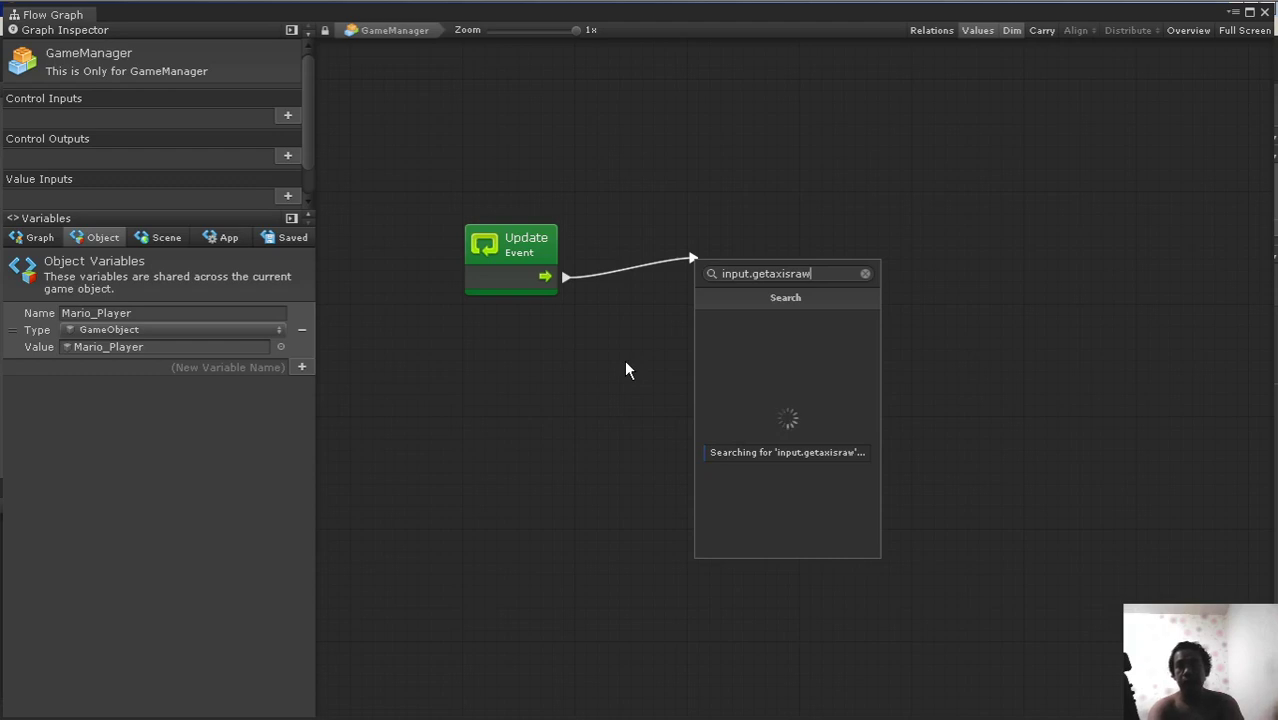
left_click(785, 320)
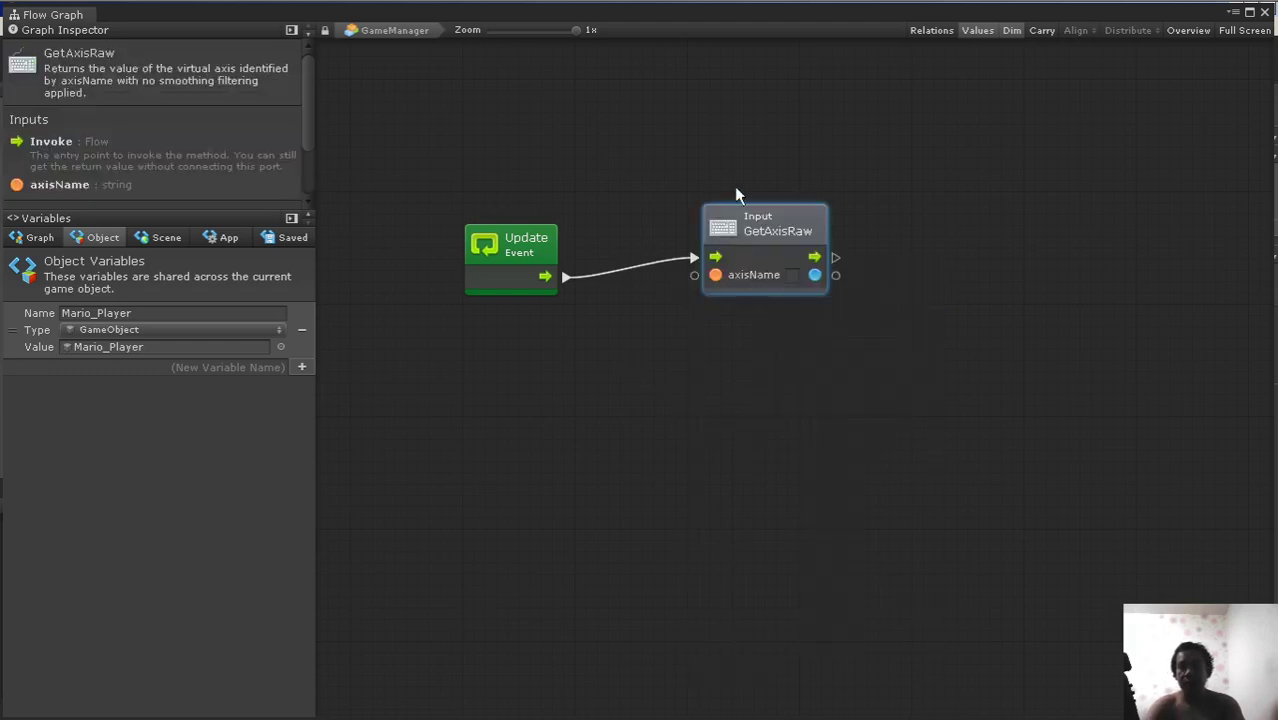
mouse_move(706, 208)
left_mouse_down()
mouse_move(673, 222)
mouse_move(765, 197)
left_mouse_up()
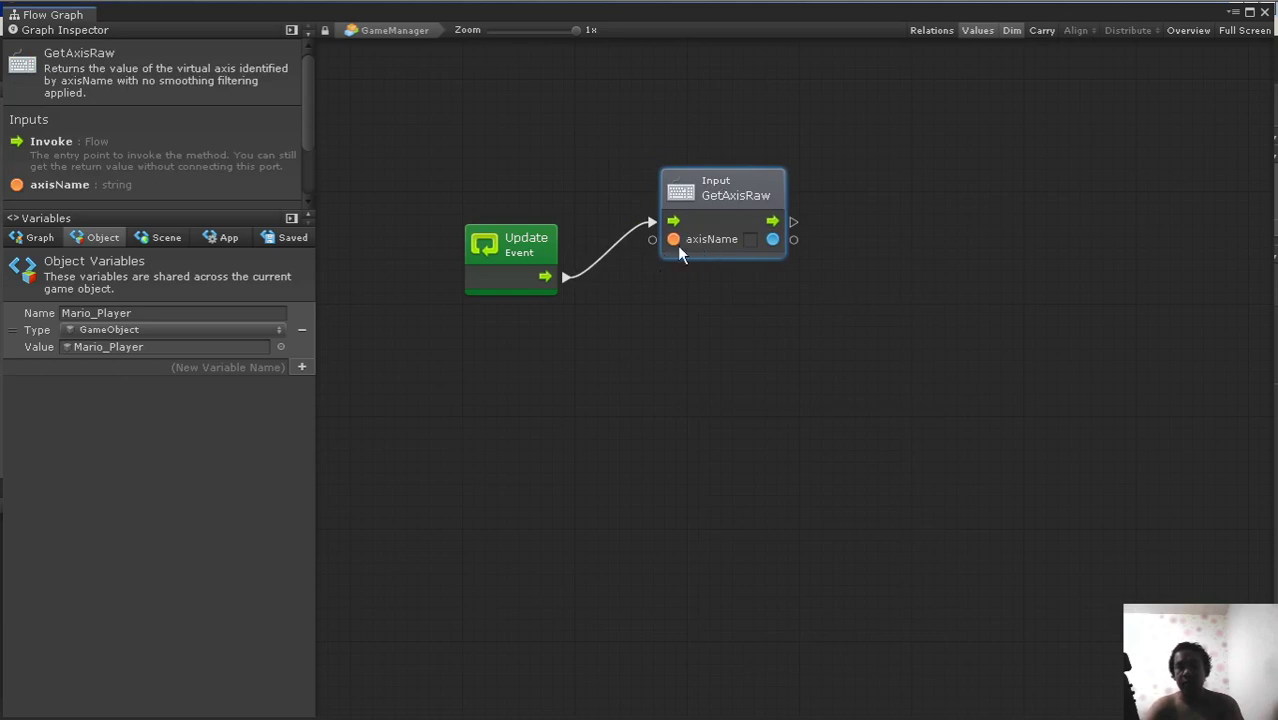
Step: Feed GetAxisRaw's axisName from a string literal set to 'Horizontal' and tidy the nodes
left_click_drag(673, 239, 560, 362)
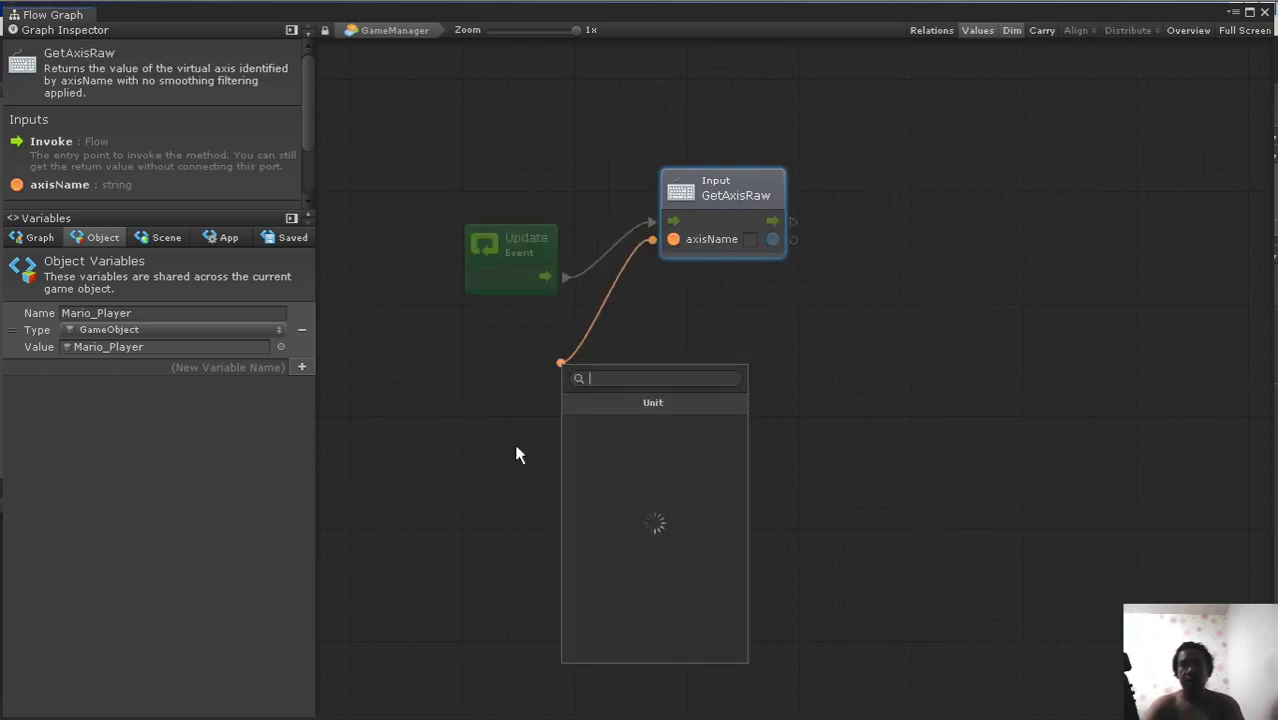
left_click(625, 430)
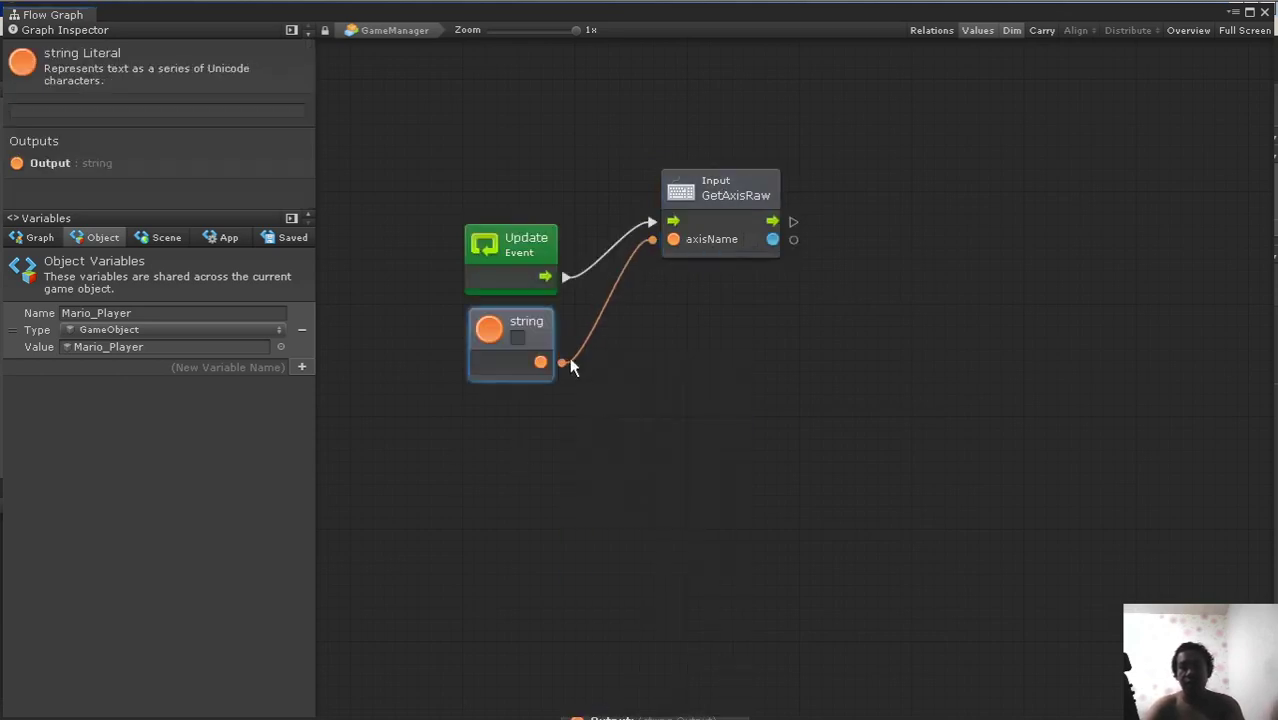
left_click(518, 337)
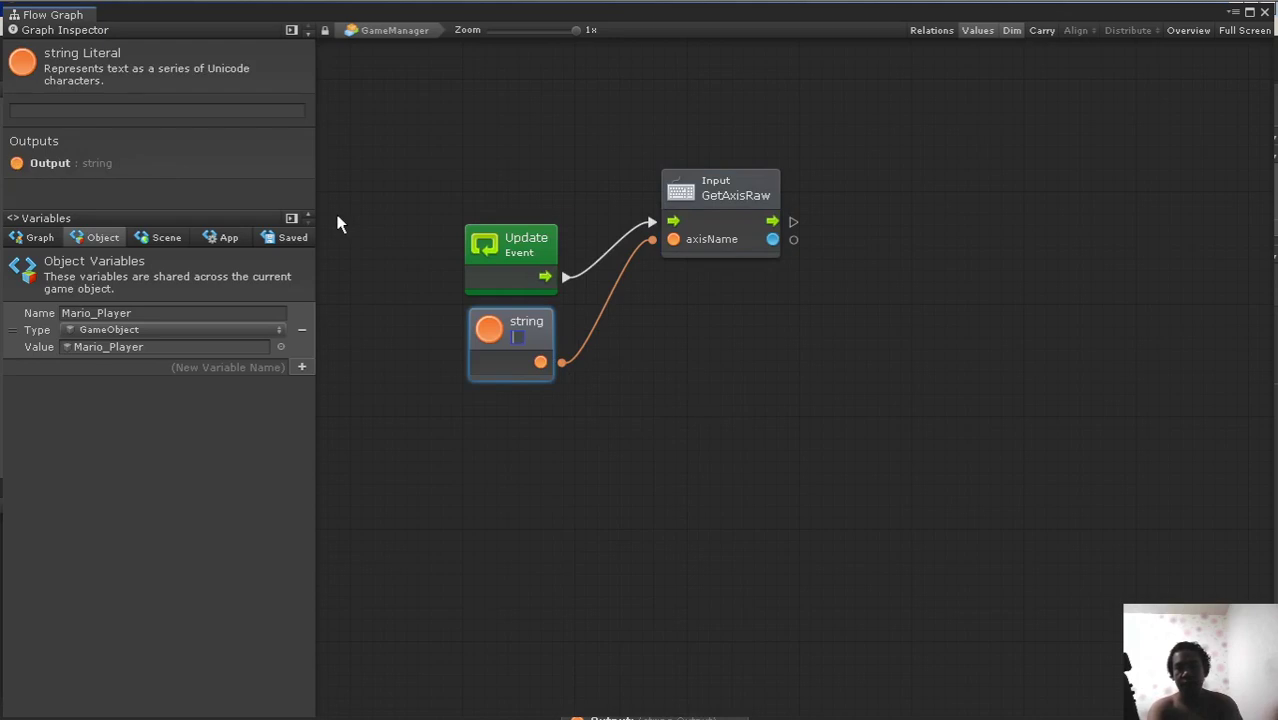
type("Hori")
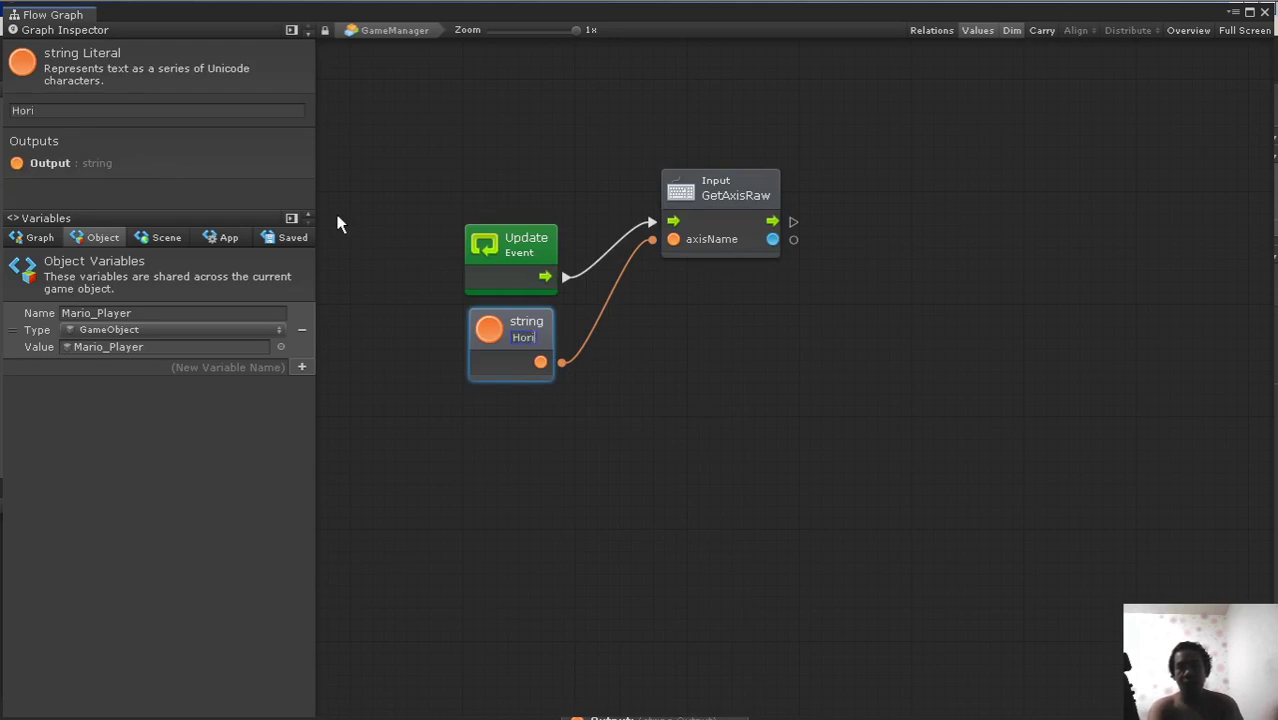
type("zontal")
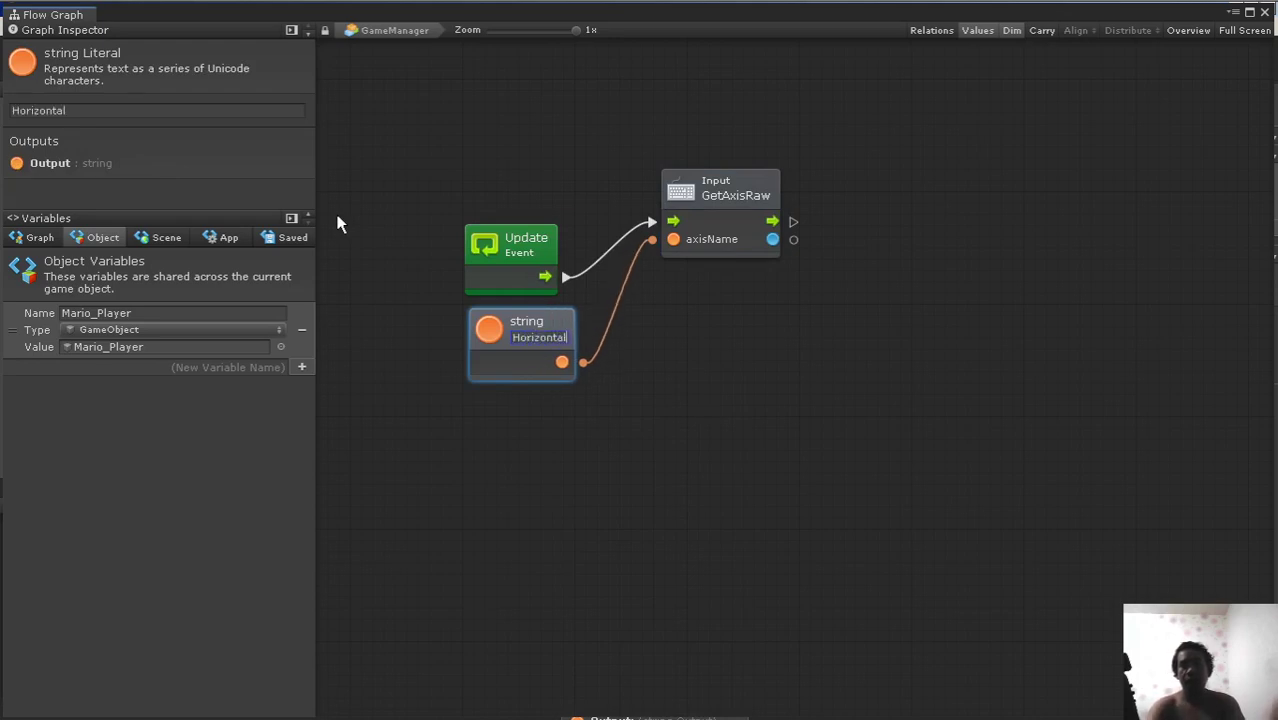
left_click_drag(533, 325, 528, 340)
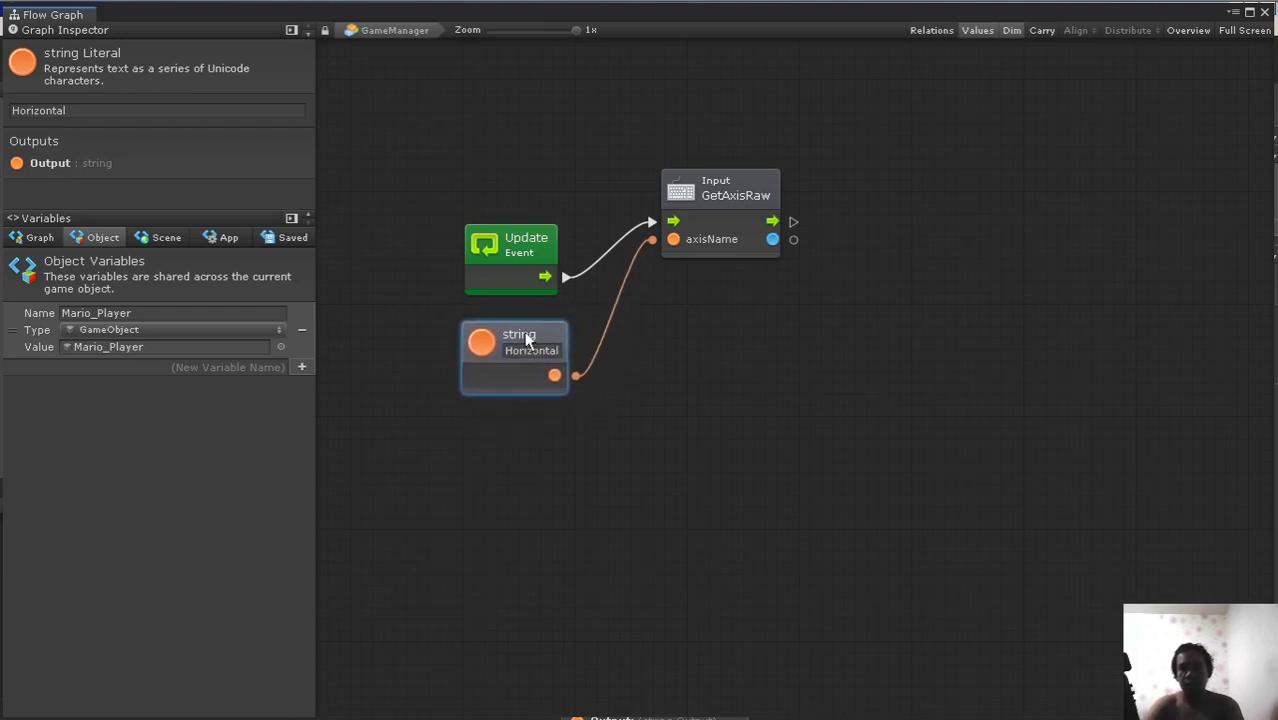
left_click_drag(725, 185, 674, 223)
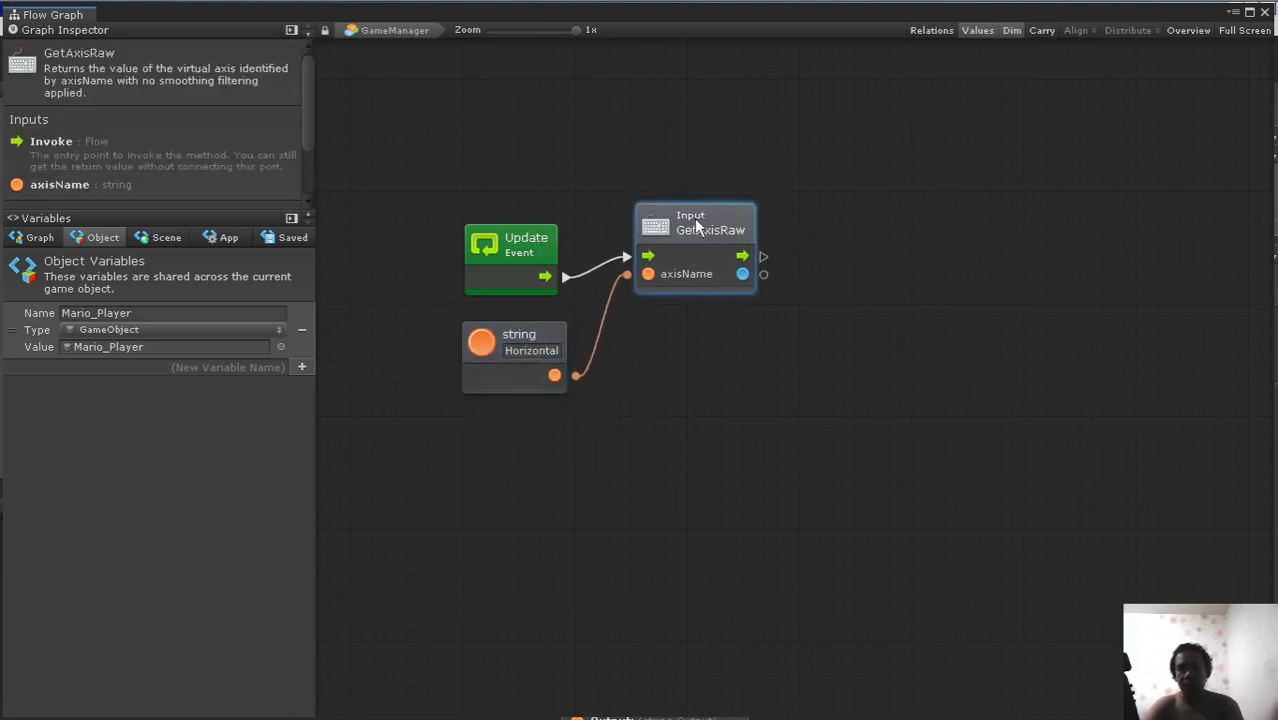
middle_click_drag(868, 254, 808, 265)
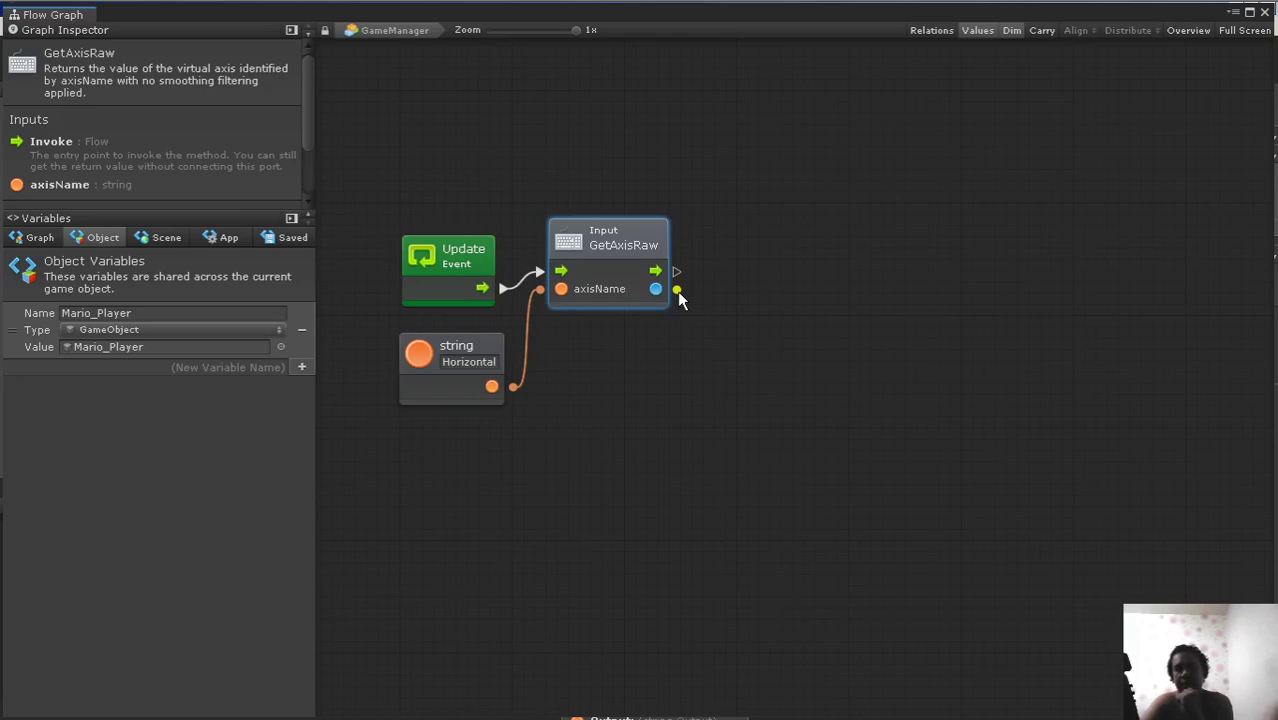
Step: Wire GetAxisRaw's value into a new Greater node comparing it against 0
left_click(677, 290)
right_click(640, 275)
mouse_move(617, 252)
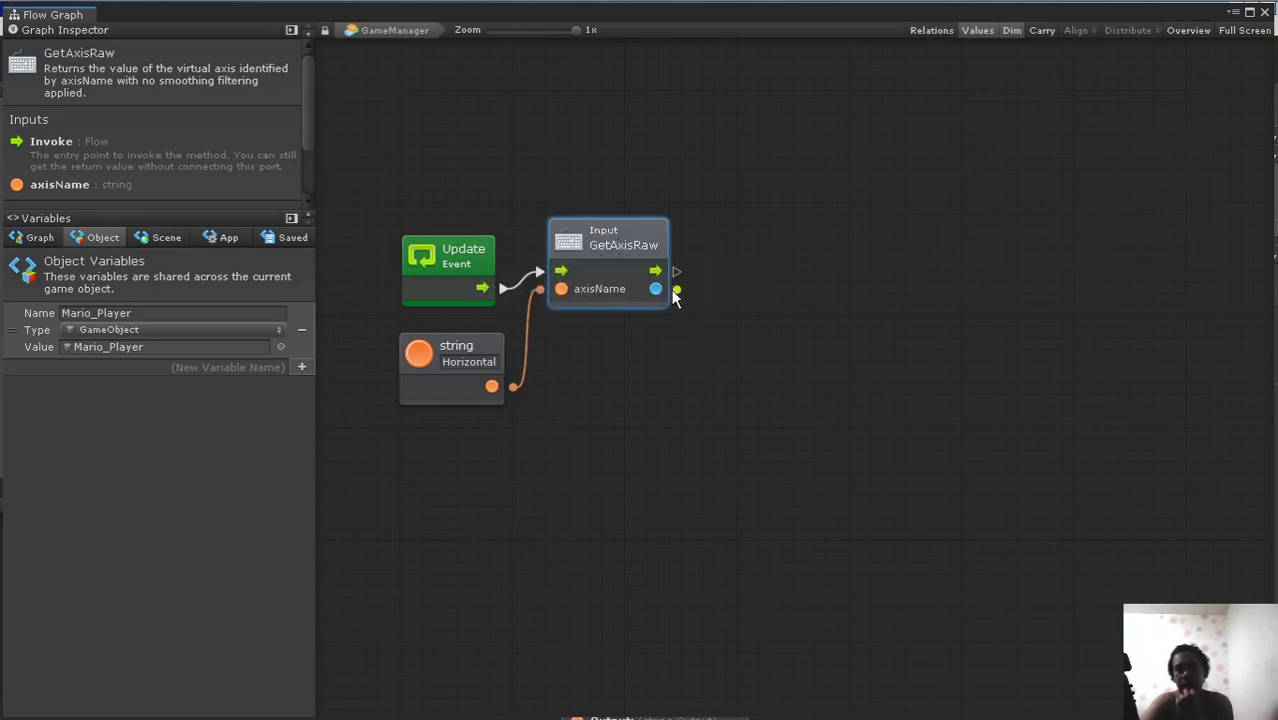
mouse_move(676, 290)
left_mouse_down()
mouse_move(792, 301)
mouse_move(750, 297)
left_mouse_up()
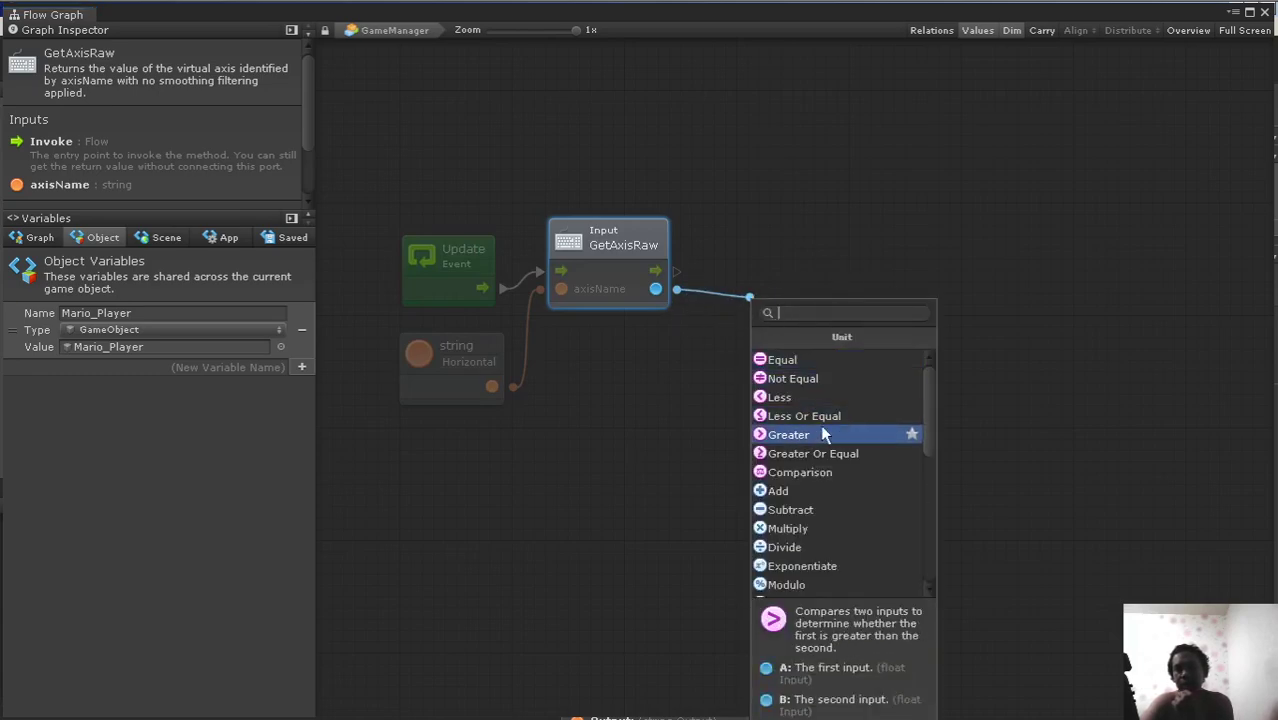
left_click(797, 434)
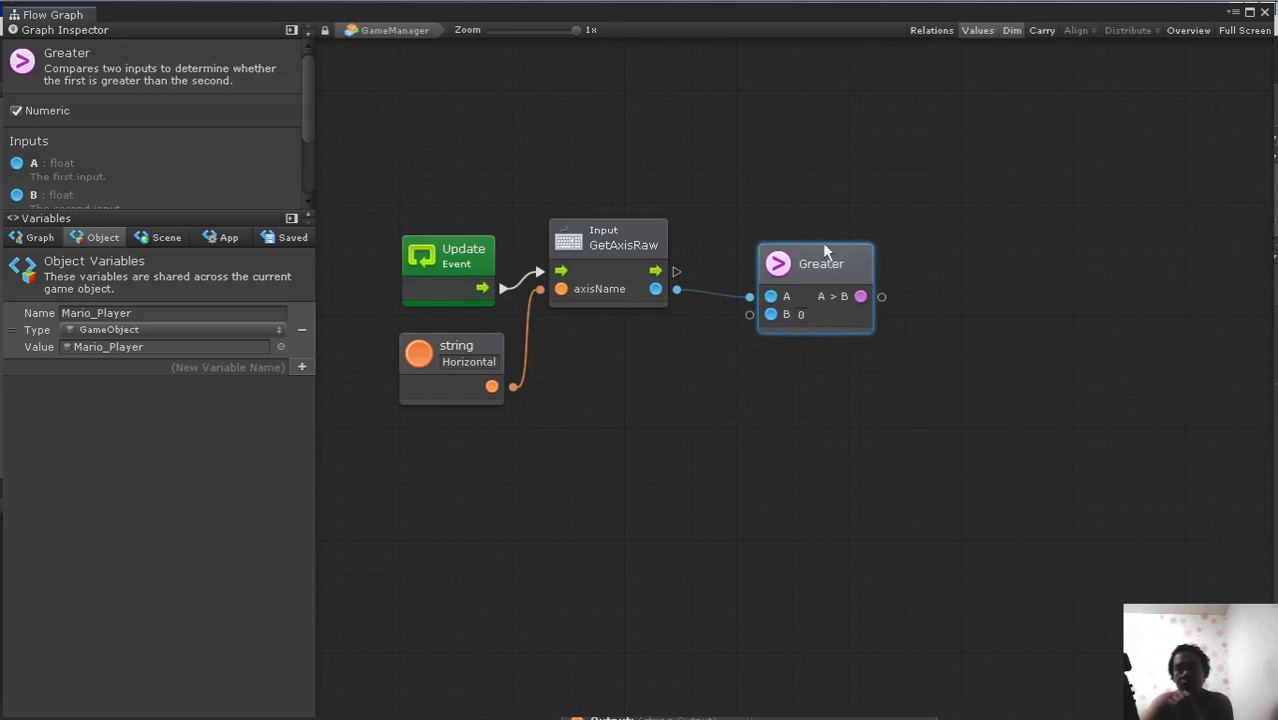
mouse_move(831, 267)
left_mouse_down()
mouse_move(795, 253)
mouse_move(785, 360)
mouse_move(803, 340)
left_mouse_up()
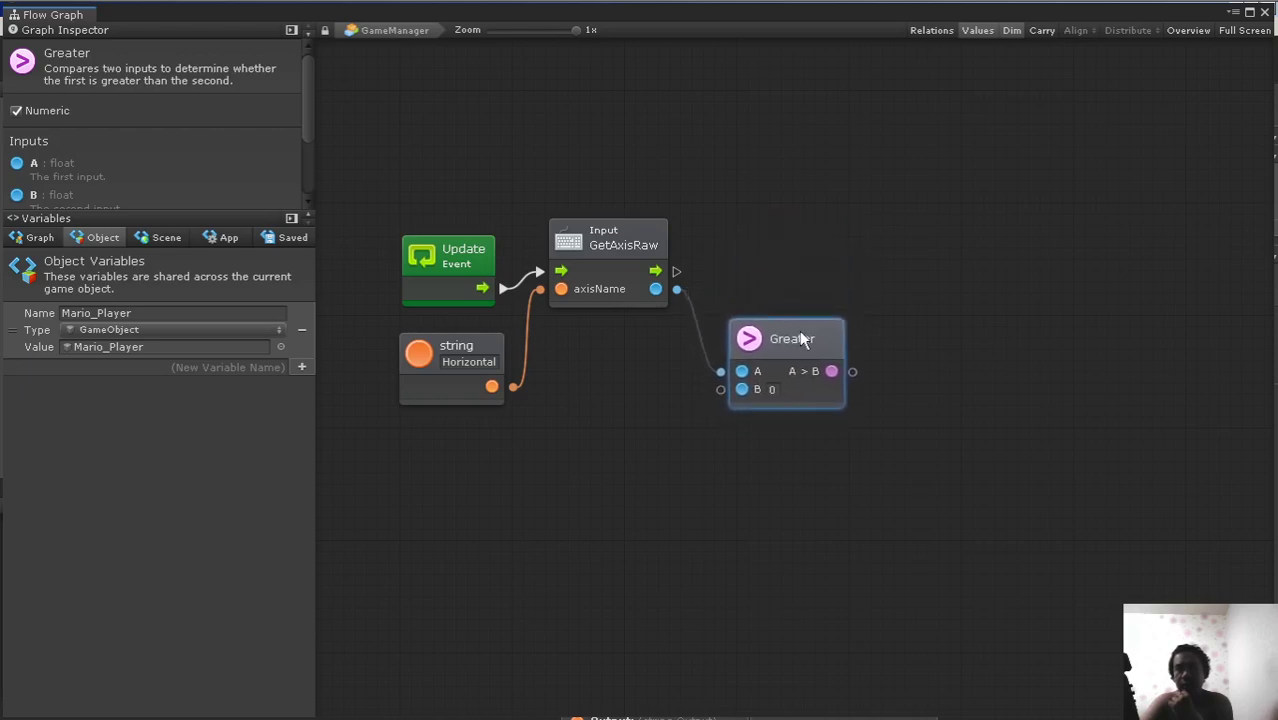
middle_click_drag(884, 305, 762, 309)
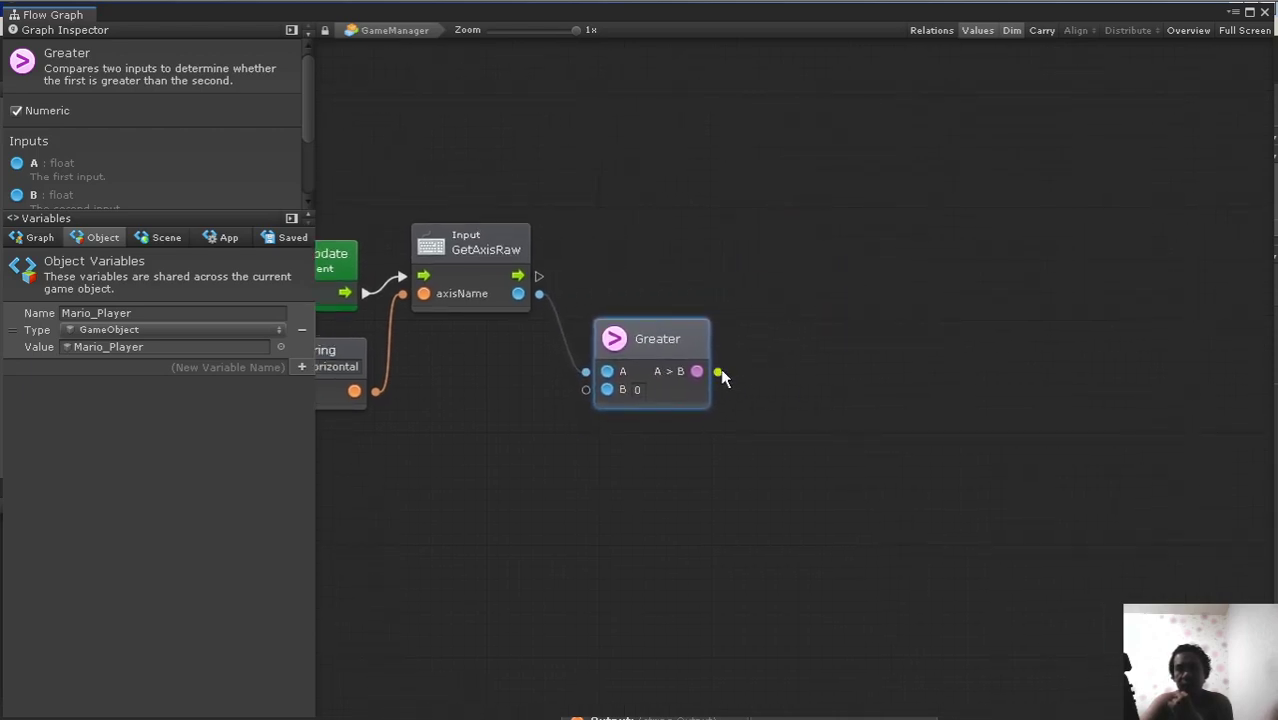
Step: Add a Branch node whose Condition is Greater's A > B output
left_click_drag(719, 372, 759, 251)
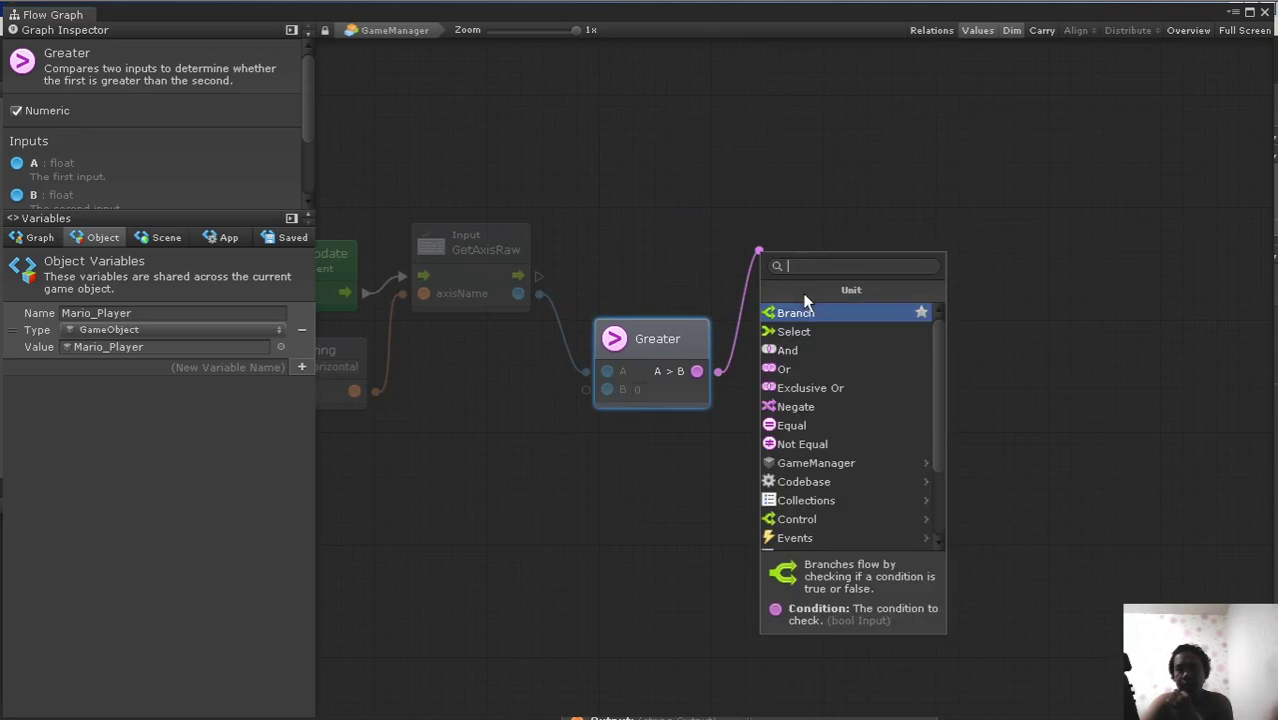
left_click(805, 315)
left_click_drag(819, 198, 781, 232)
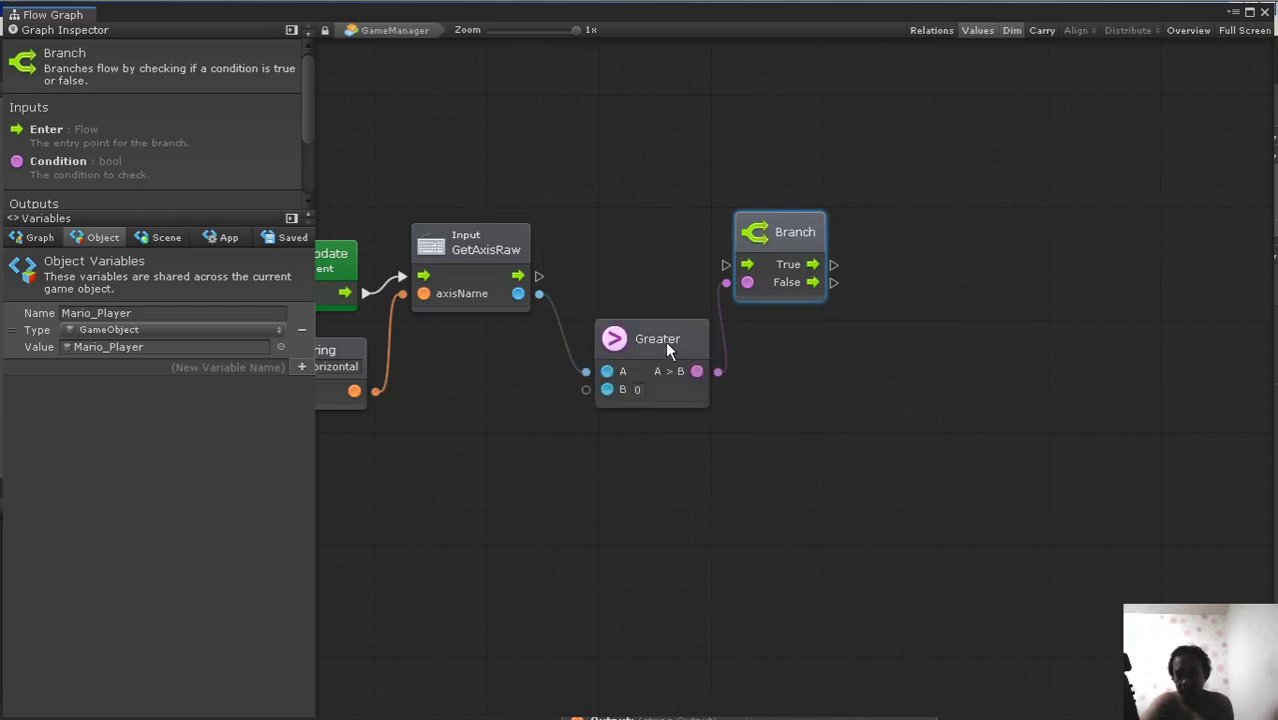
mouse_move(668, 349)
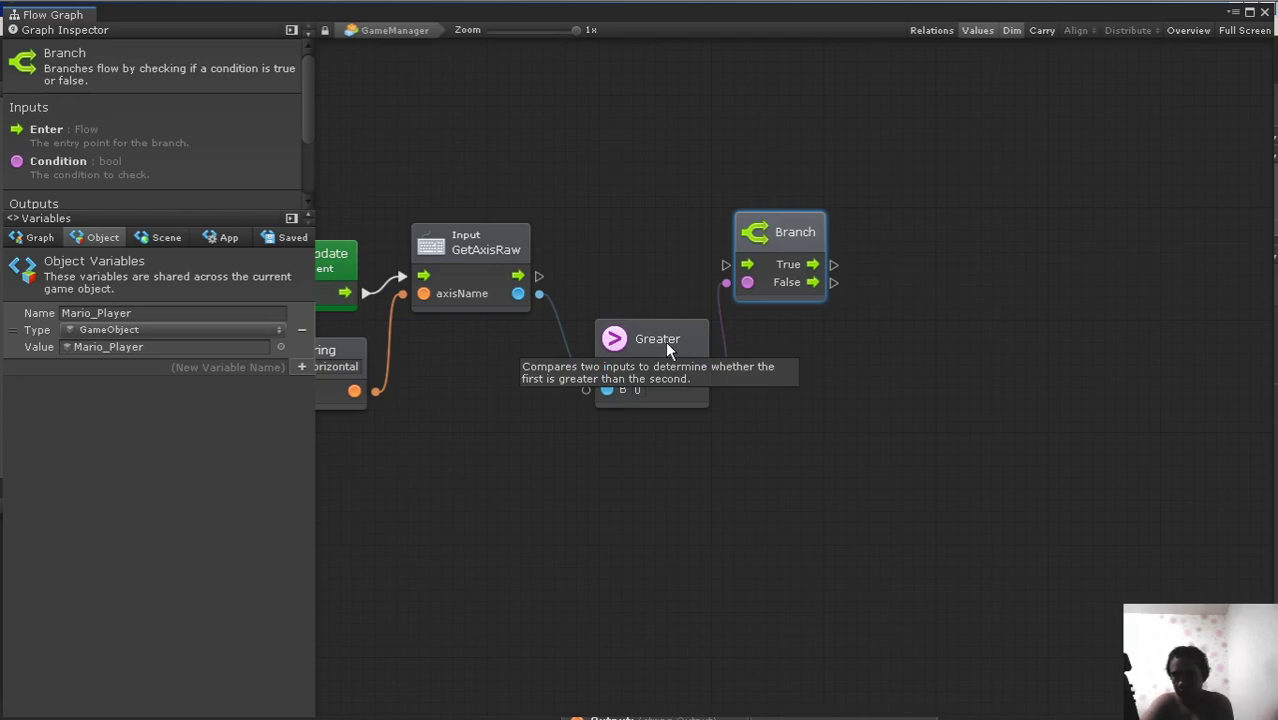
left_click(638, 389)
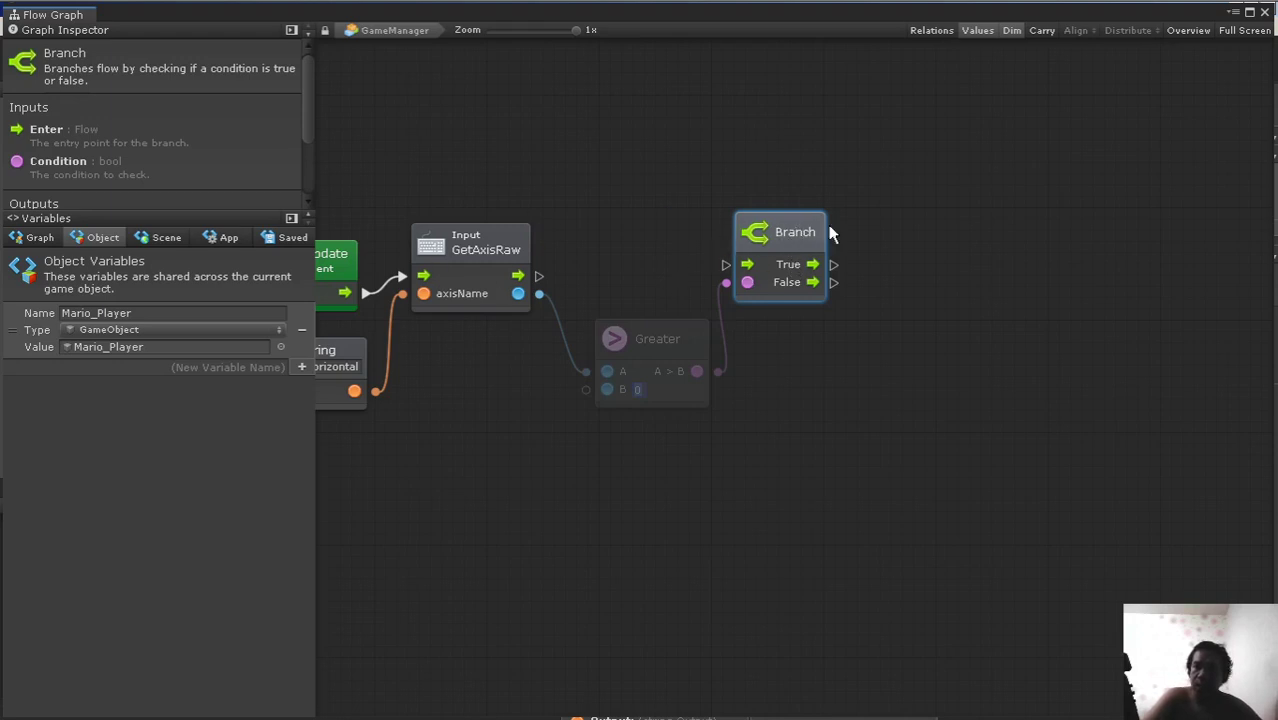
Step: Connect GetAxisRaw's flow output to Branch's Enter and draw a wire from True
left_click_drag(793, 234, 787, 232)
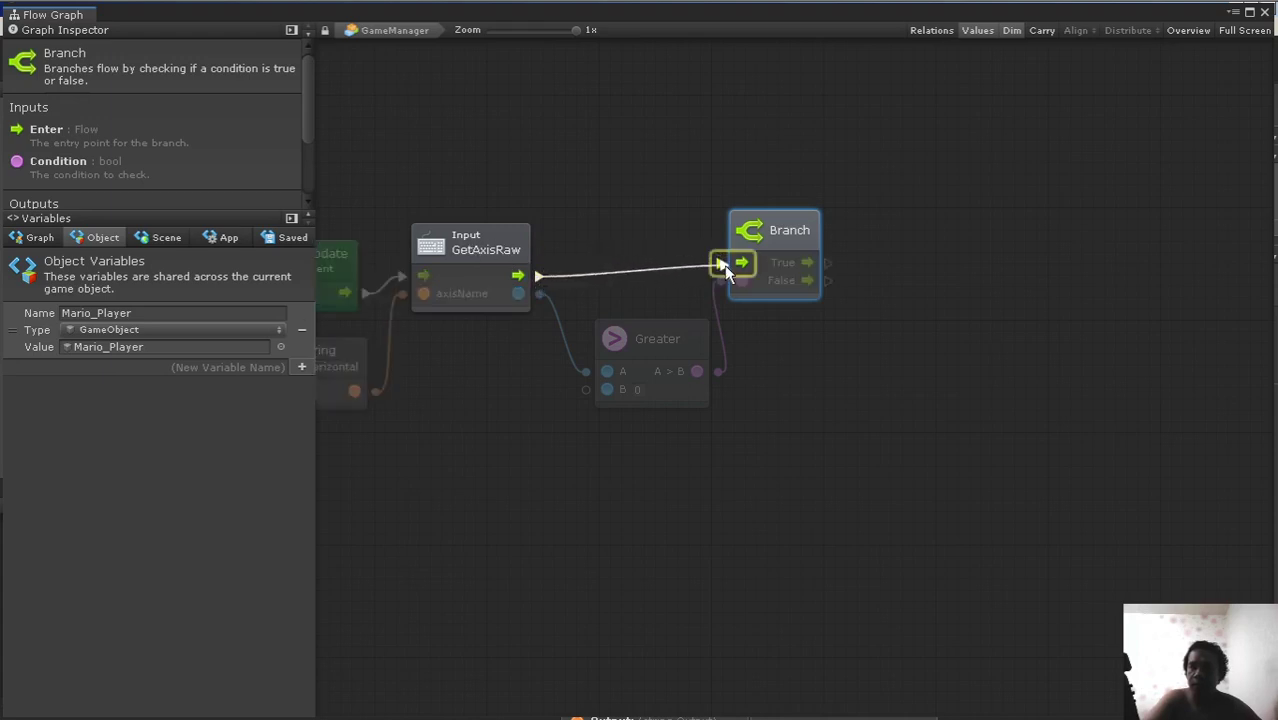
left_click_drag(539, 277, 720, 264)
middle_click_drag(916, 277, 658, 287)
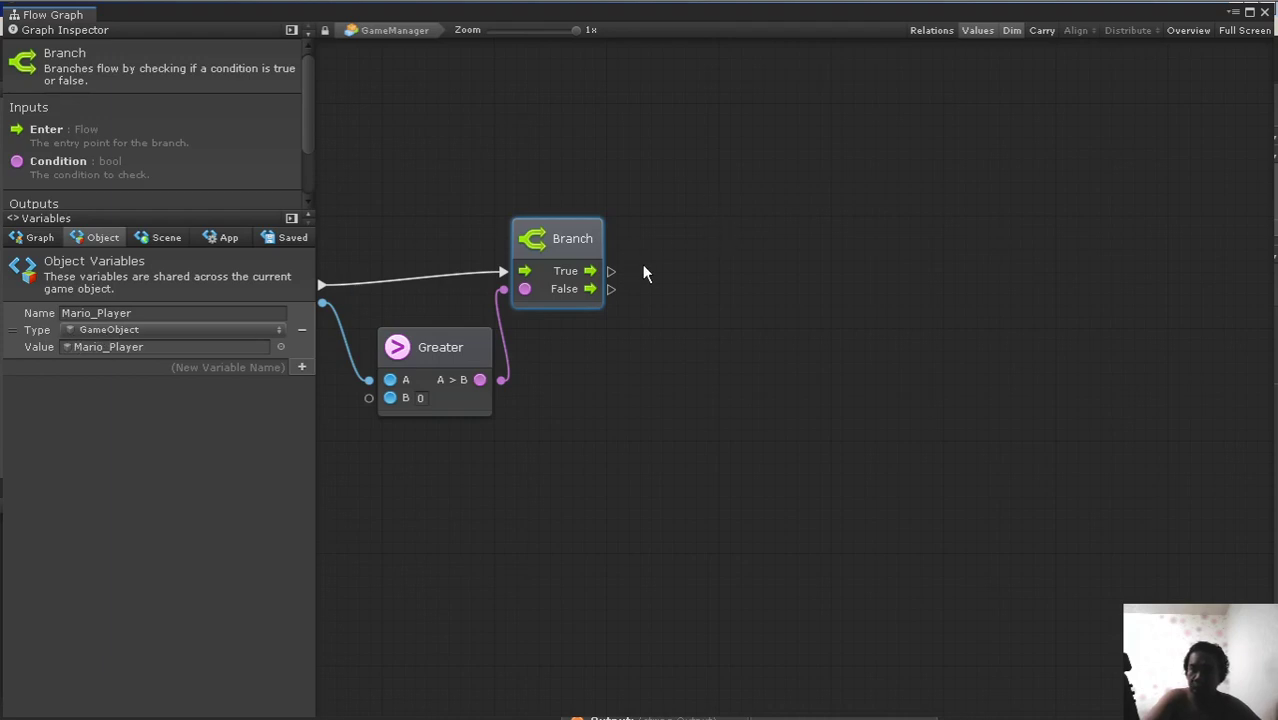
left_click_drag(610, 272, 752, 228)
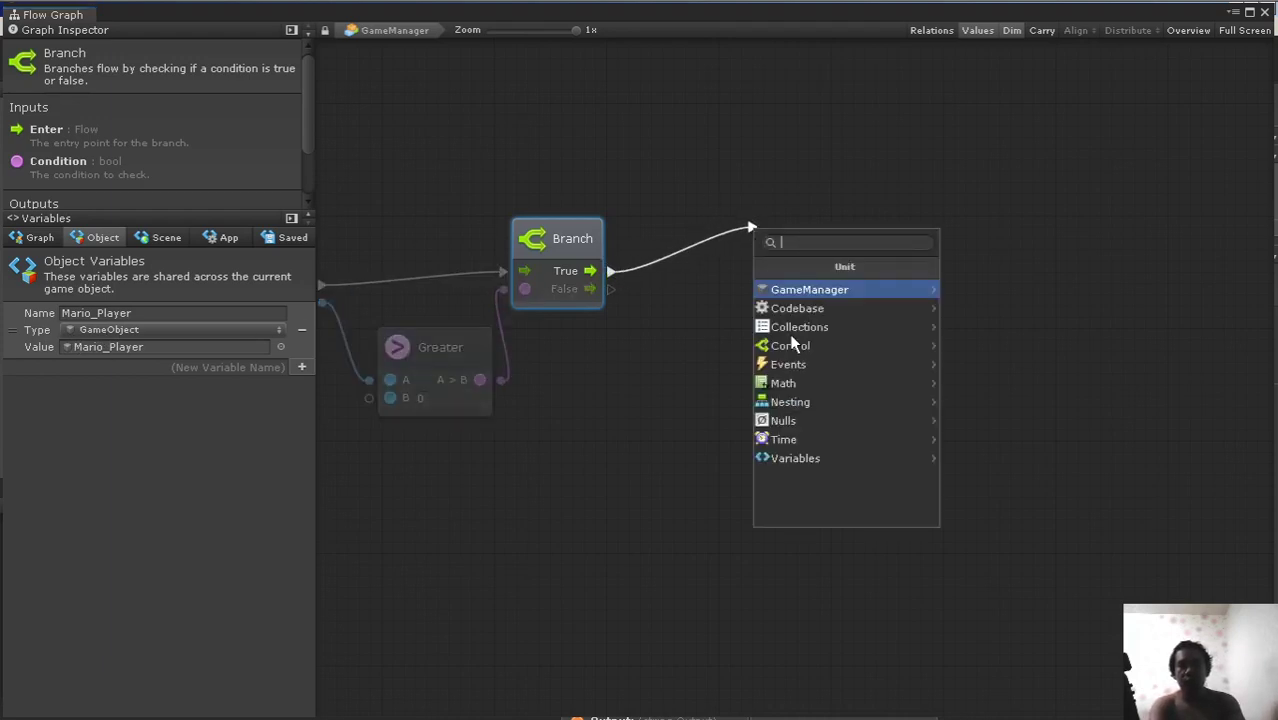
Step: Type 'n' in the fuzzy finder search, then close the maximized Flow Graph window
type("n")
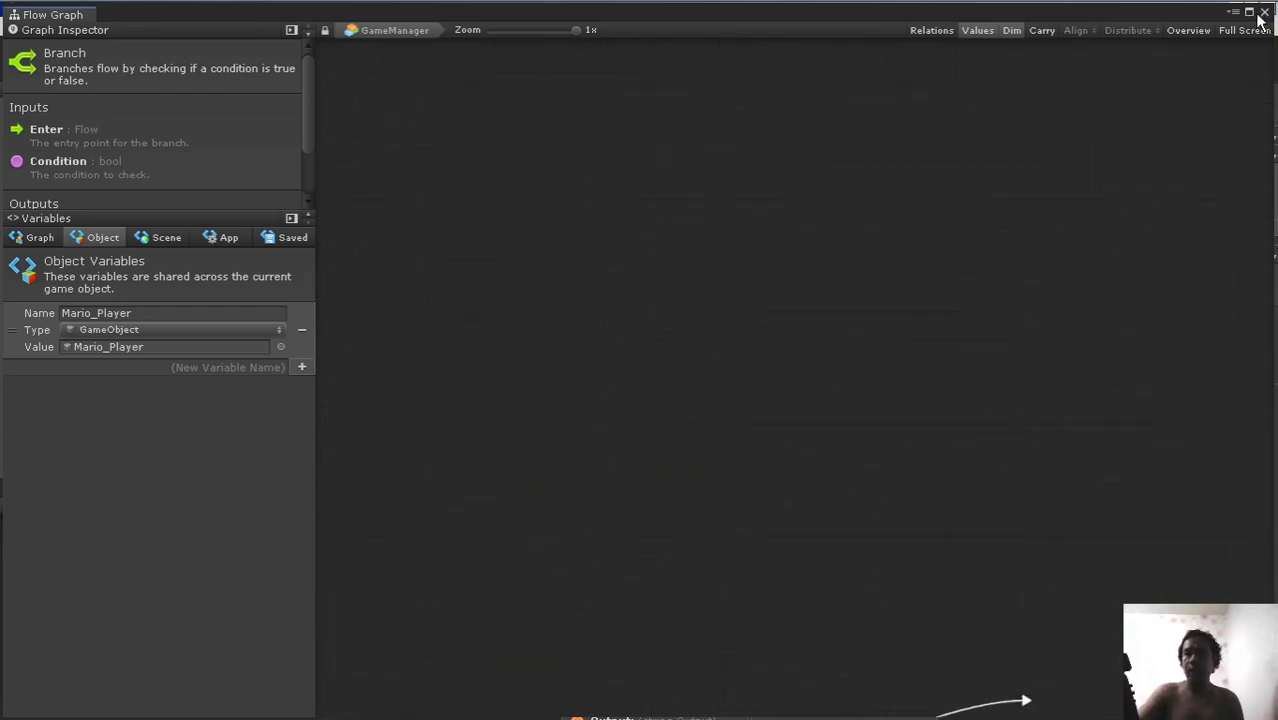
left_click(1263, 12)
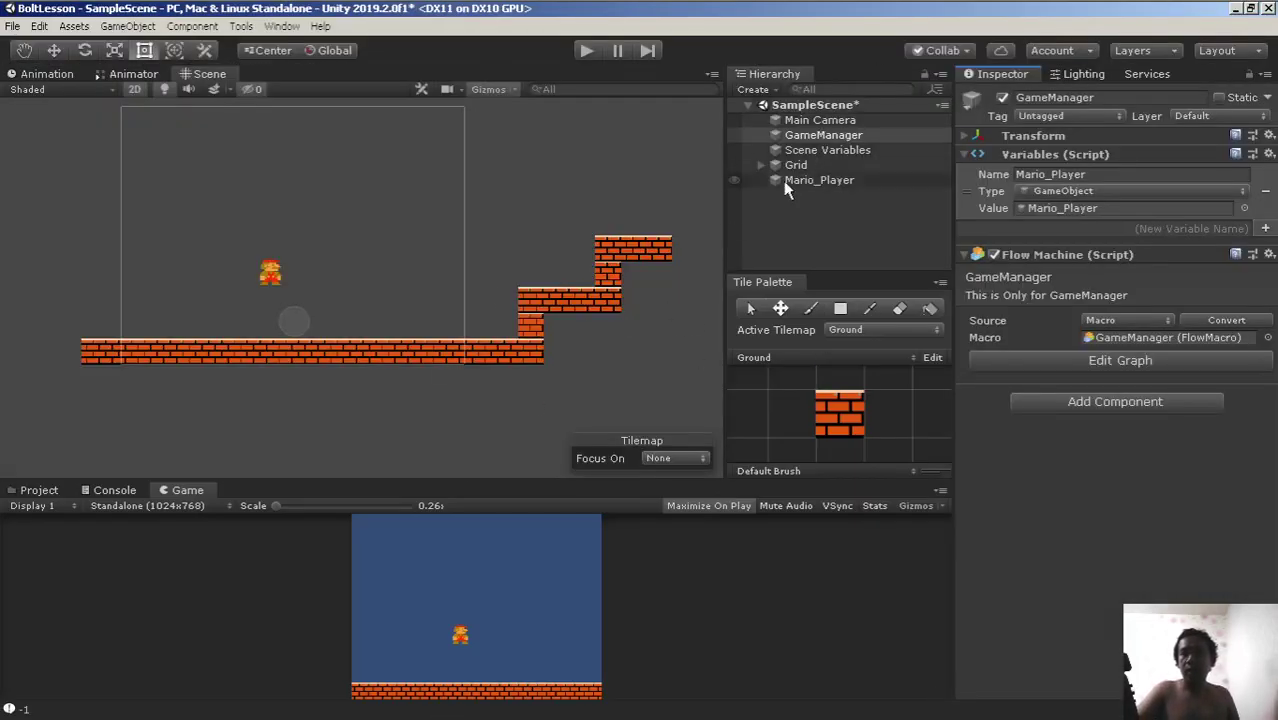
Step: Inspect Mario_Player's Rigidbody 2D, then reopen GameManager's Flow Machine graph with Edit Graph
left_click(812, 181)
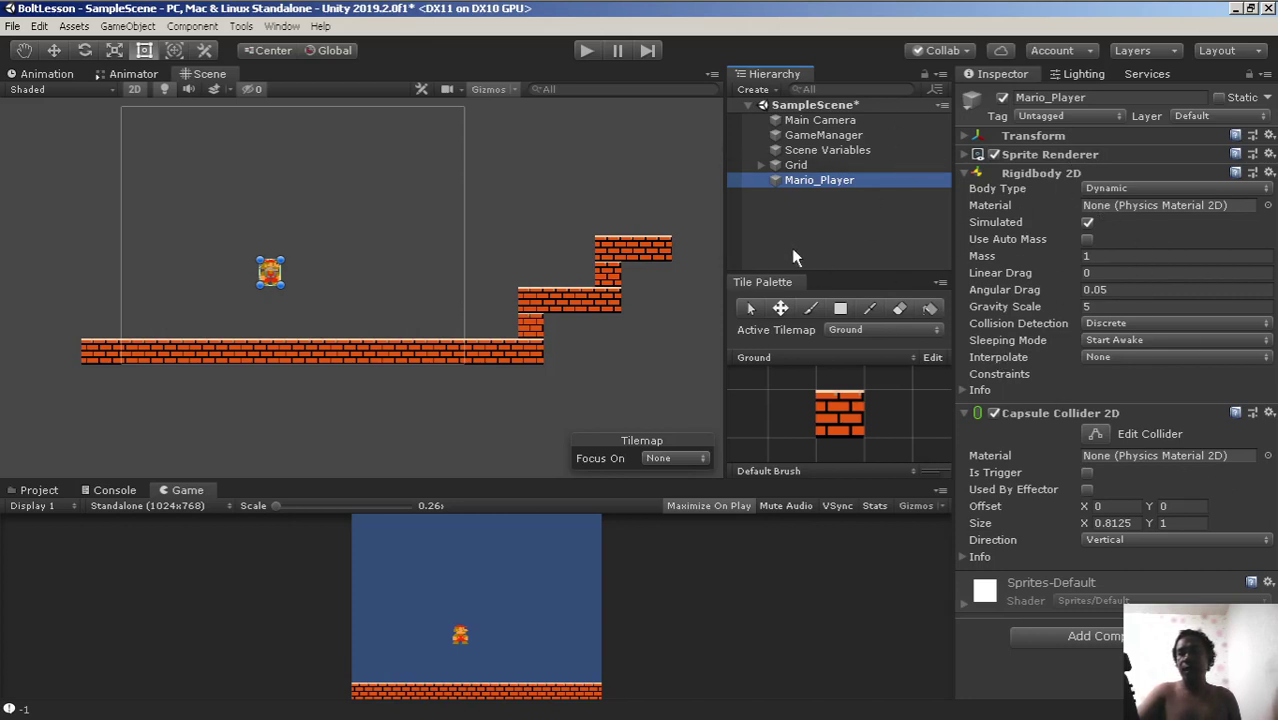
left_click(822, 134)
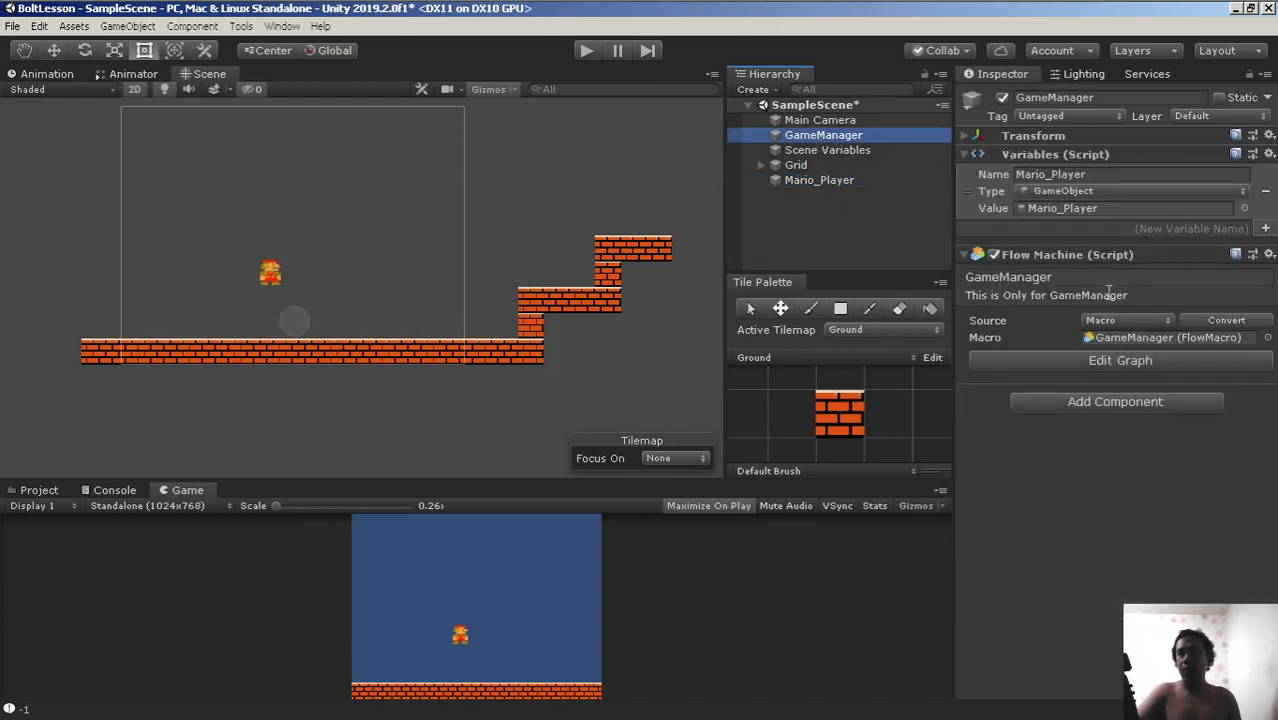
left_click(1118, 359)
Step: Pan and zoom the graph to centre the Branch and Greater node chain
scroll(630, 425, "down", 5)
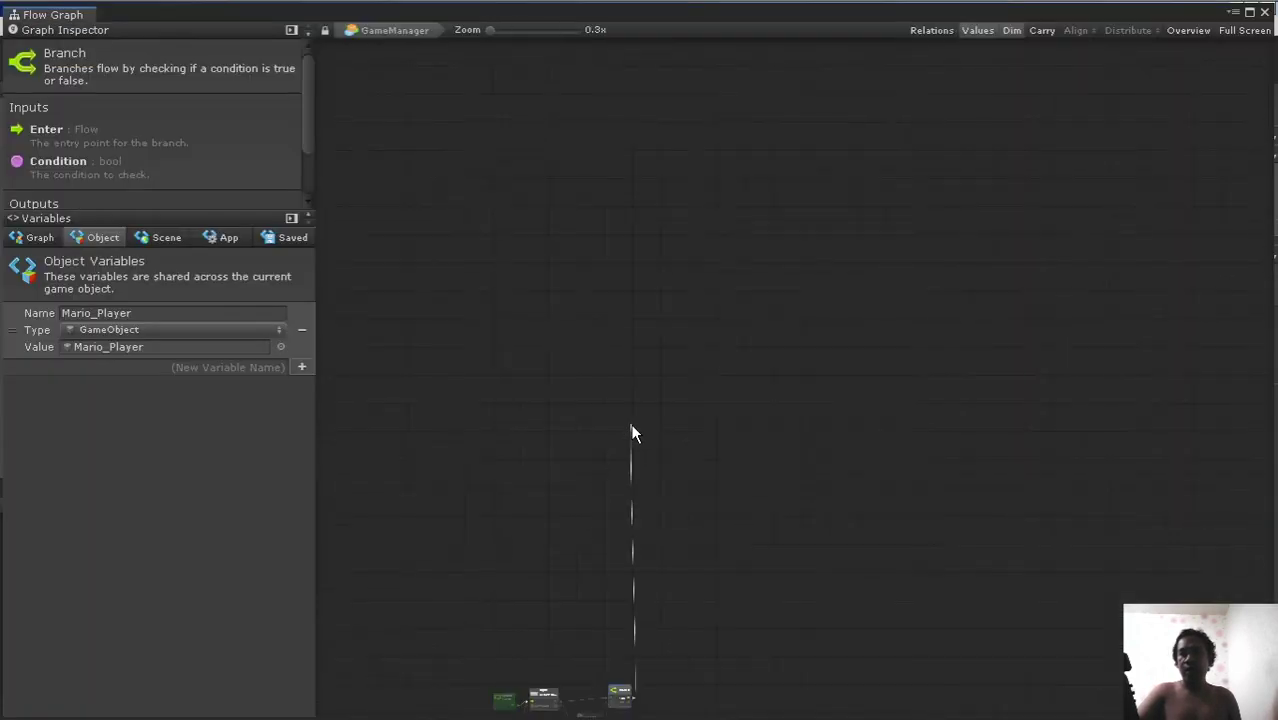
scroll(740, 240, "up", 2)
scroll(712, 430, "up", 3)
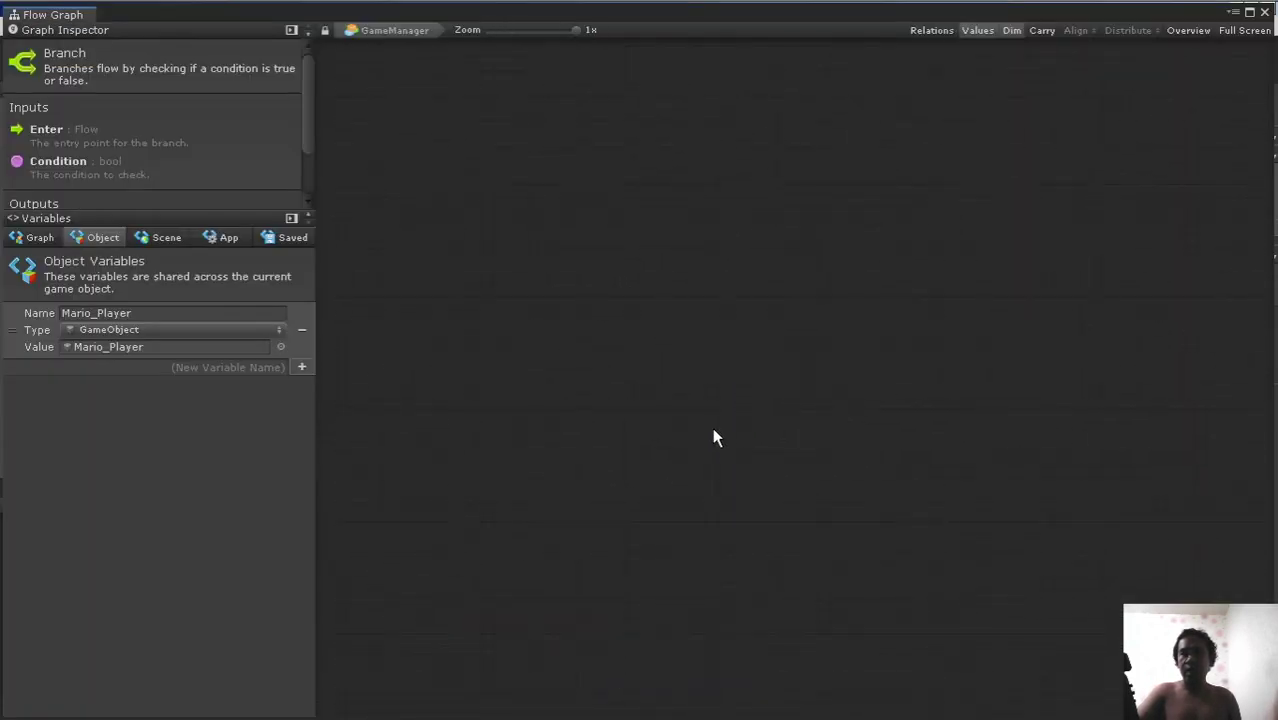
middle_click_drag(712, 430, 862, 128)
scroll(879, 422, "up", 1)
middle_click_drag(879, 422, 697, 155)
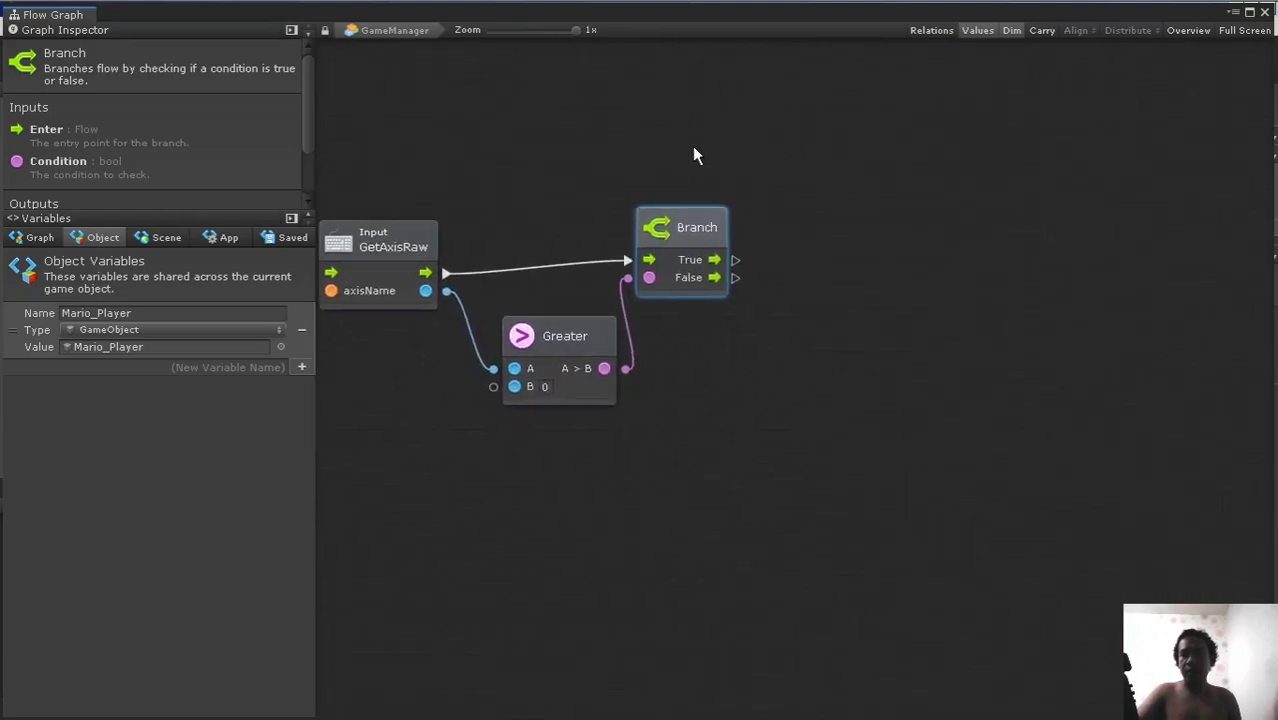
scroll(753, 208, "down", 1)
middle_click_drag(753, 208, 680, 317)
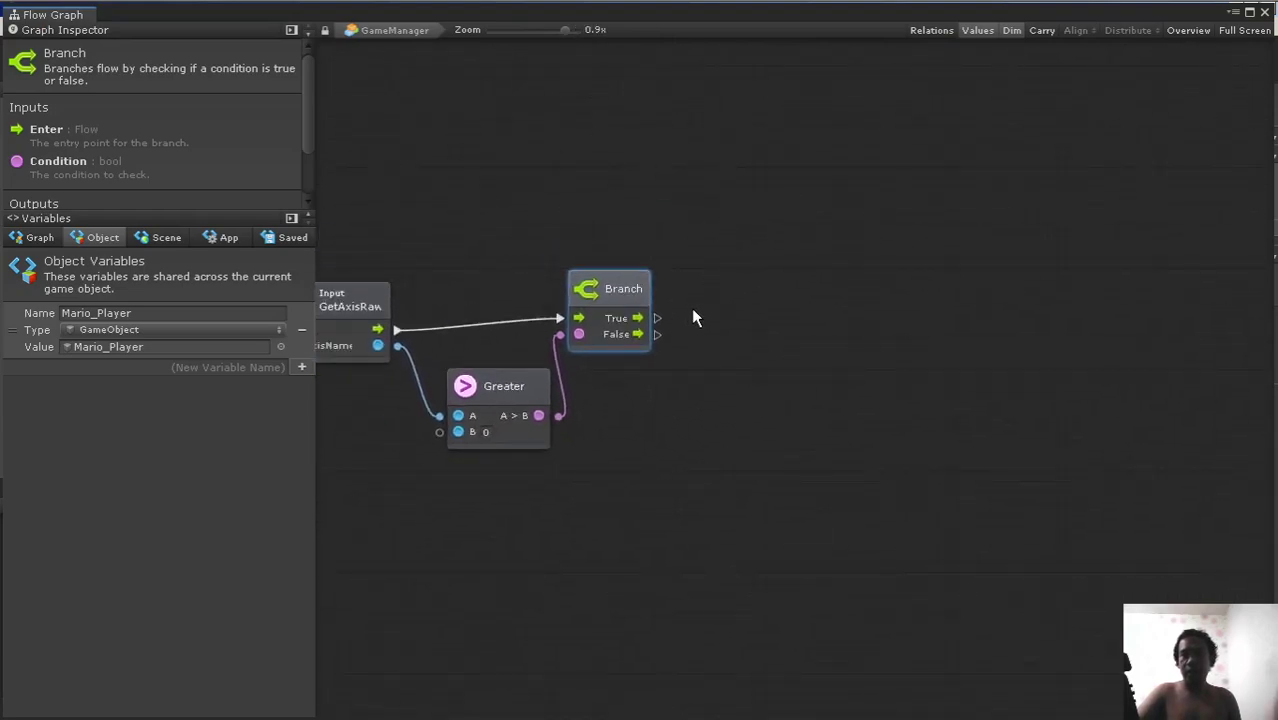
scroll(693, 318, "up", 1)
Step: From Branch's True output, add a Rigidbody2D.GetComponent (type) node found via 'rigidbody2d.getcom'
left_click_drag(652, 319, 773, 253)
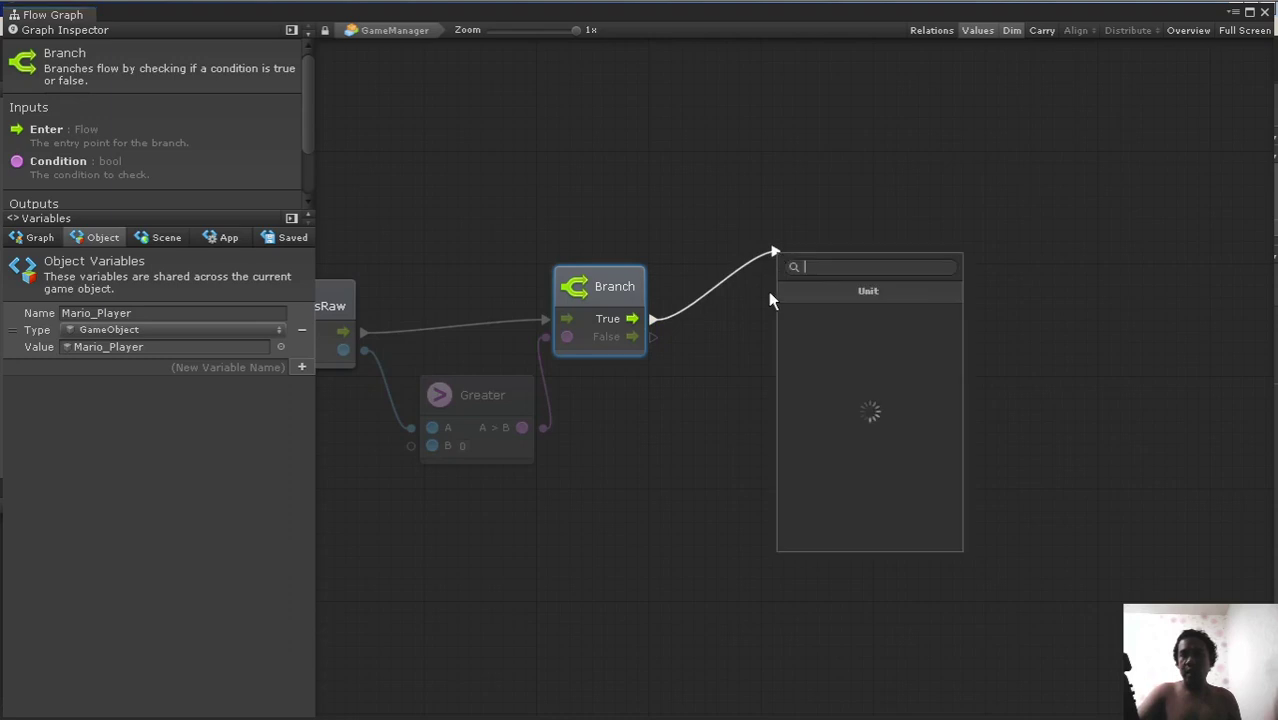
type("ri")
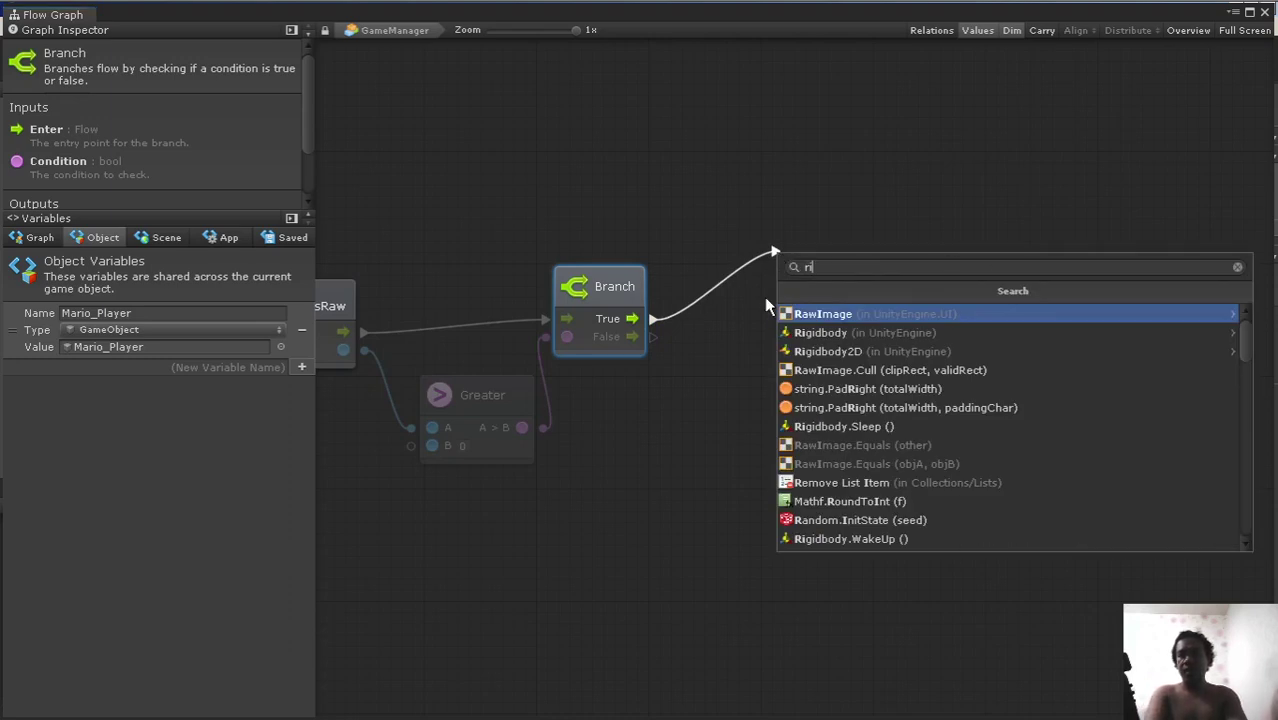
key("Down")
key("Down")
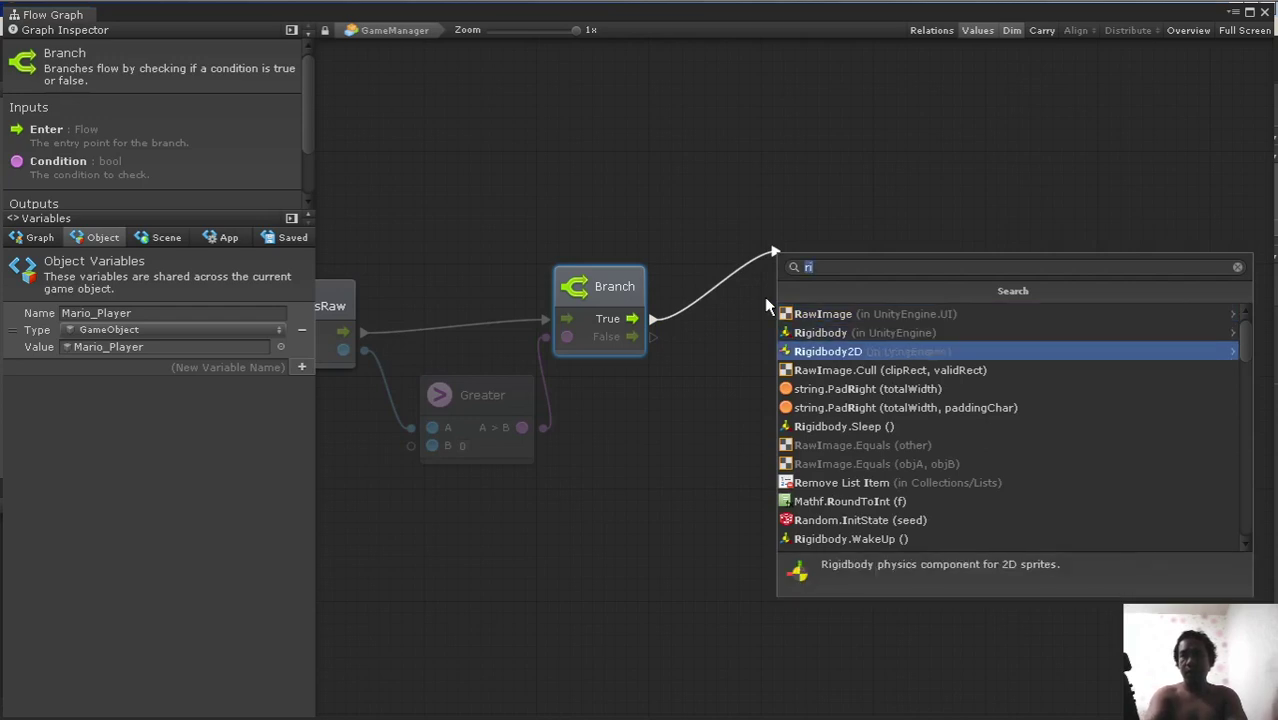
type("gid")
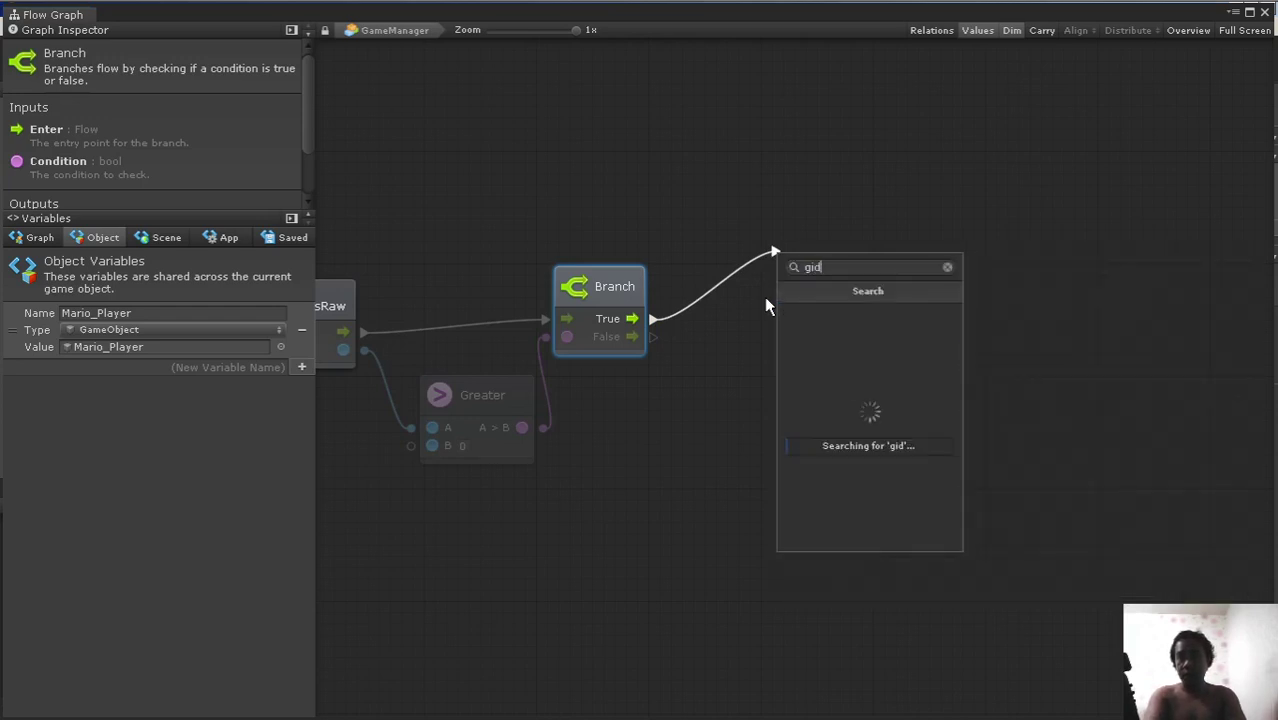
key("BackSpace")
key("BackSpace")
key("BackSpace")
type("ri")
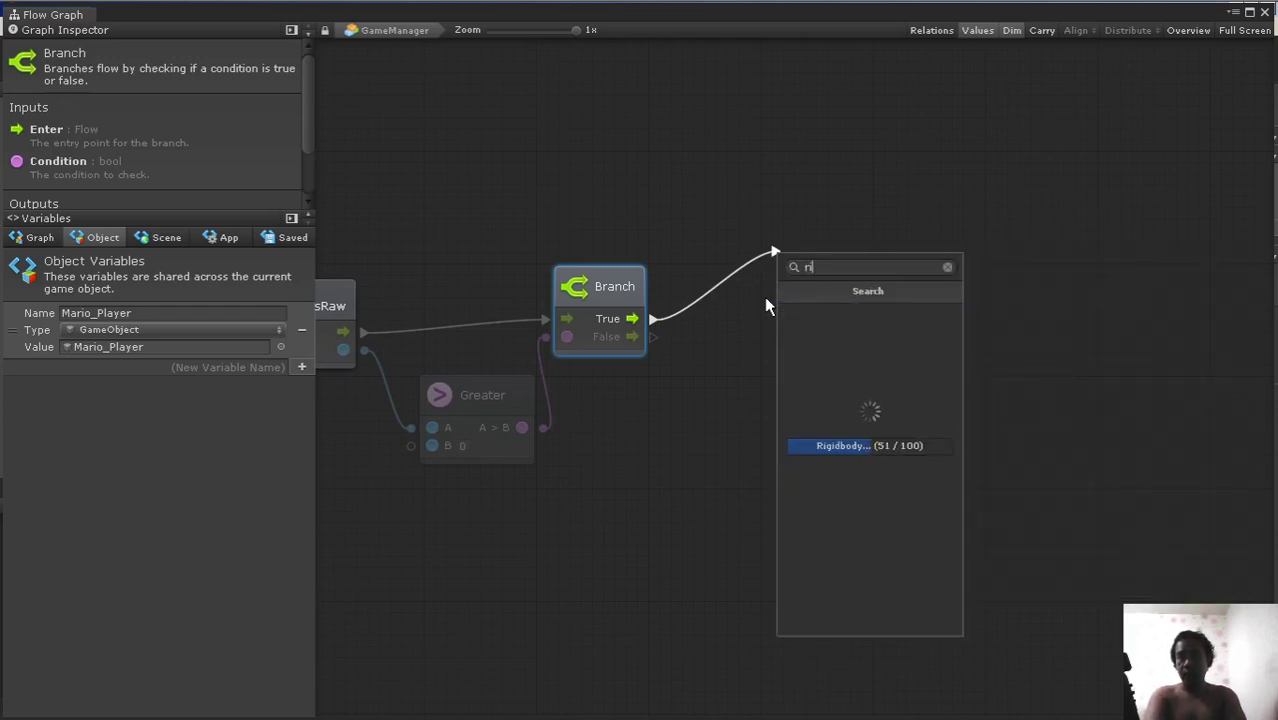
type("gidbody2")
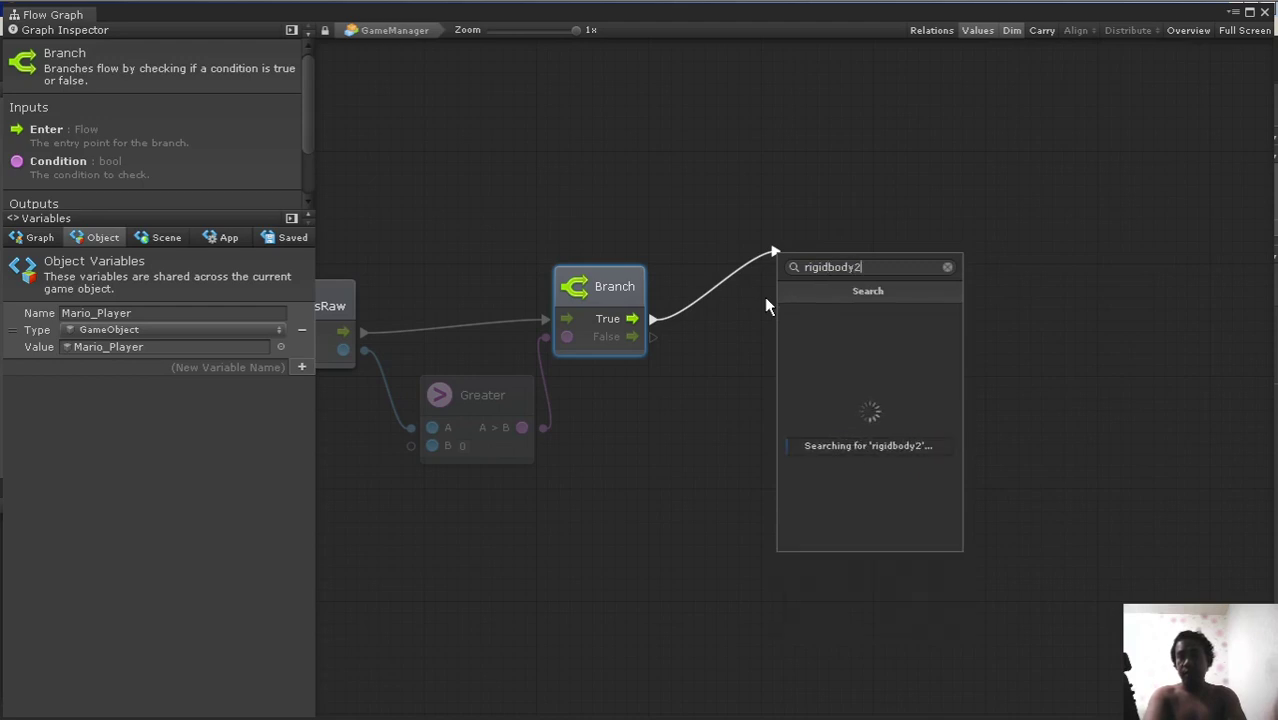
type("d")
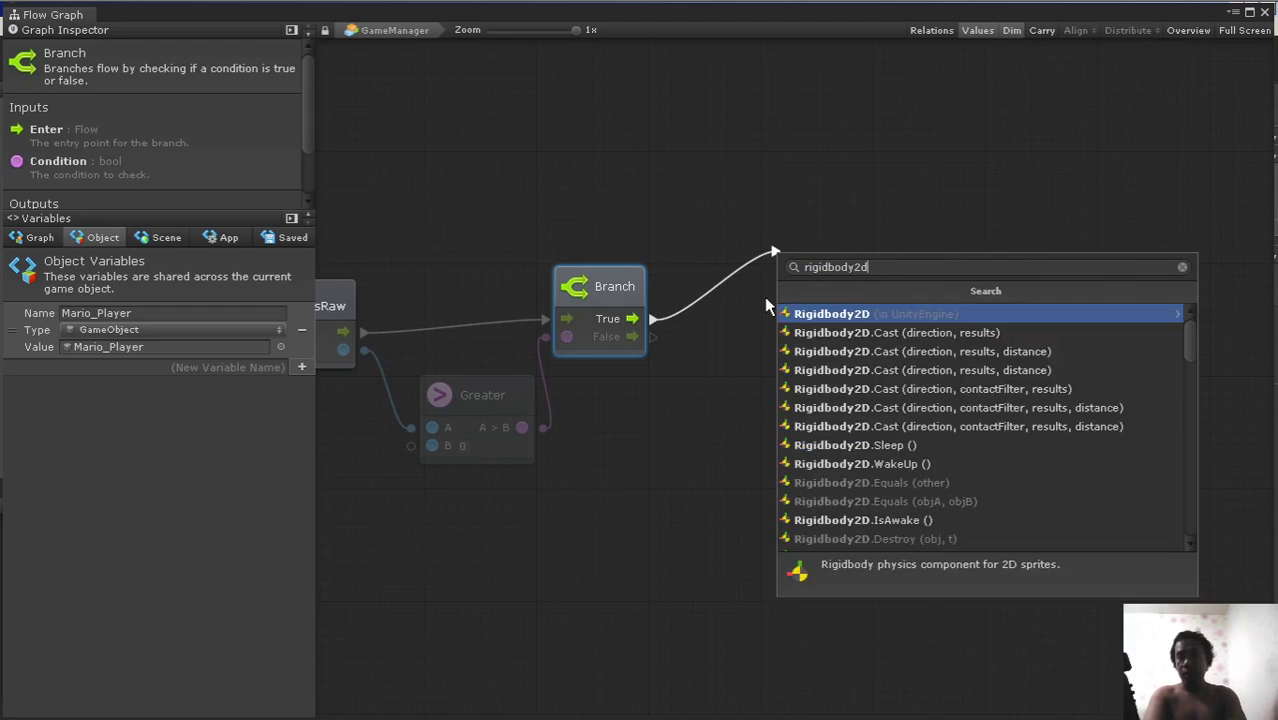
type(".getcom")
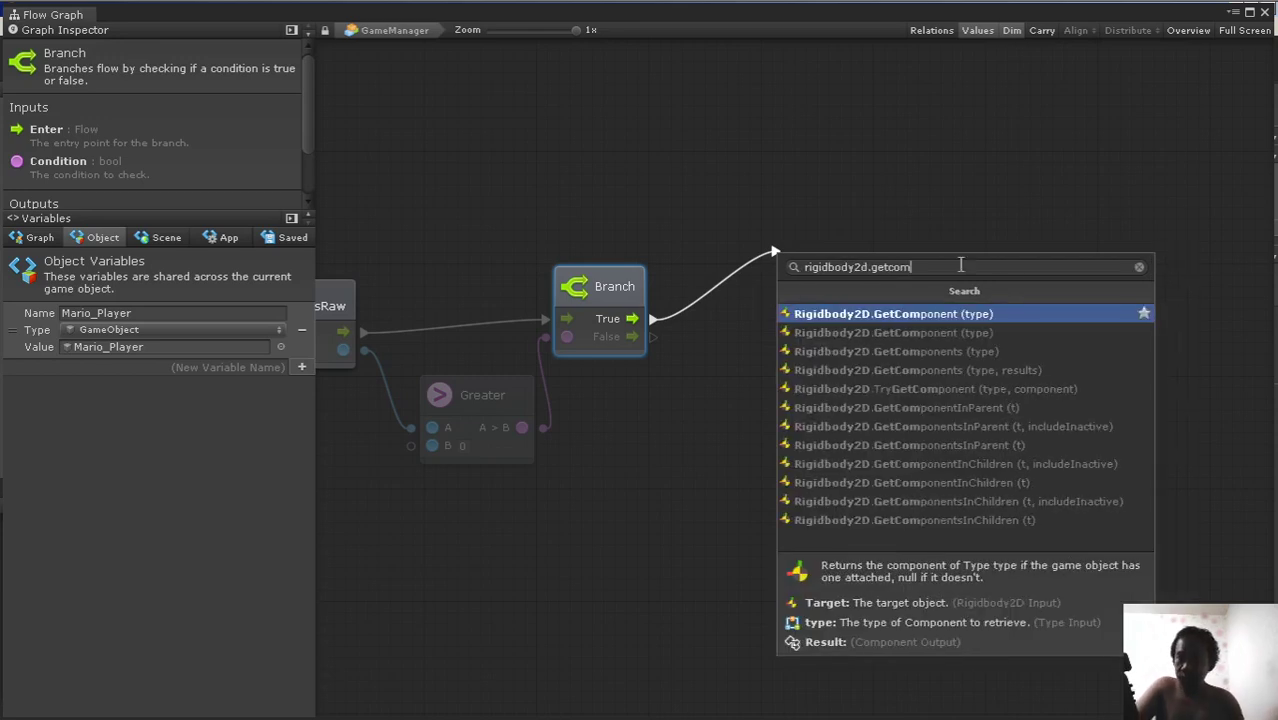
left_click(879, 316)
Step: Reposition the new GetComponent node and close the Flow Graph window
mouse_move(868, 226)
left_mouse_down()
mouse_move(840, 242)
mouse_move(853, 251)
left_mouse_up()
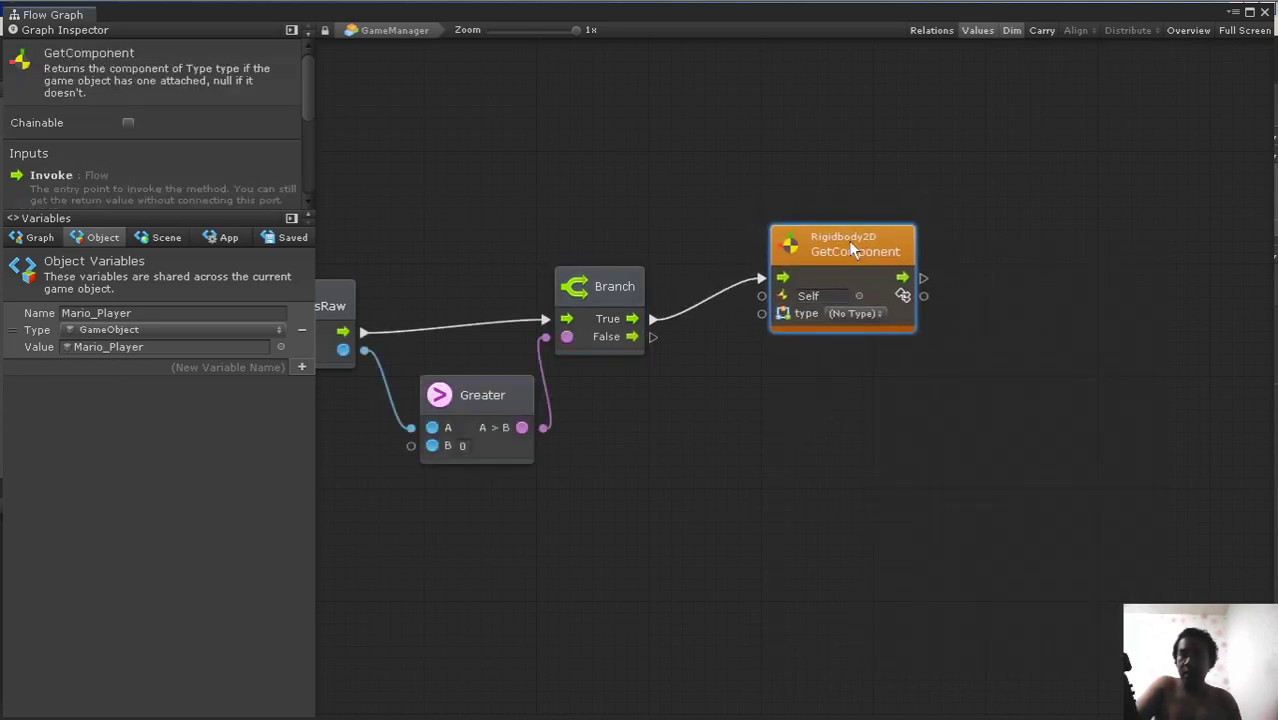
left_click_drag(851, 249, 837, 256)
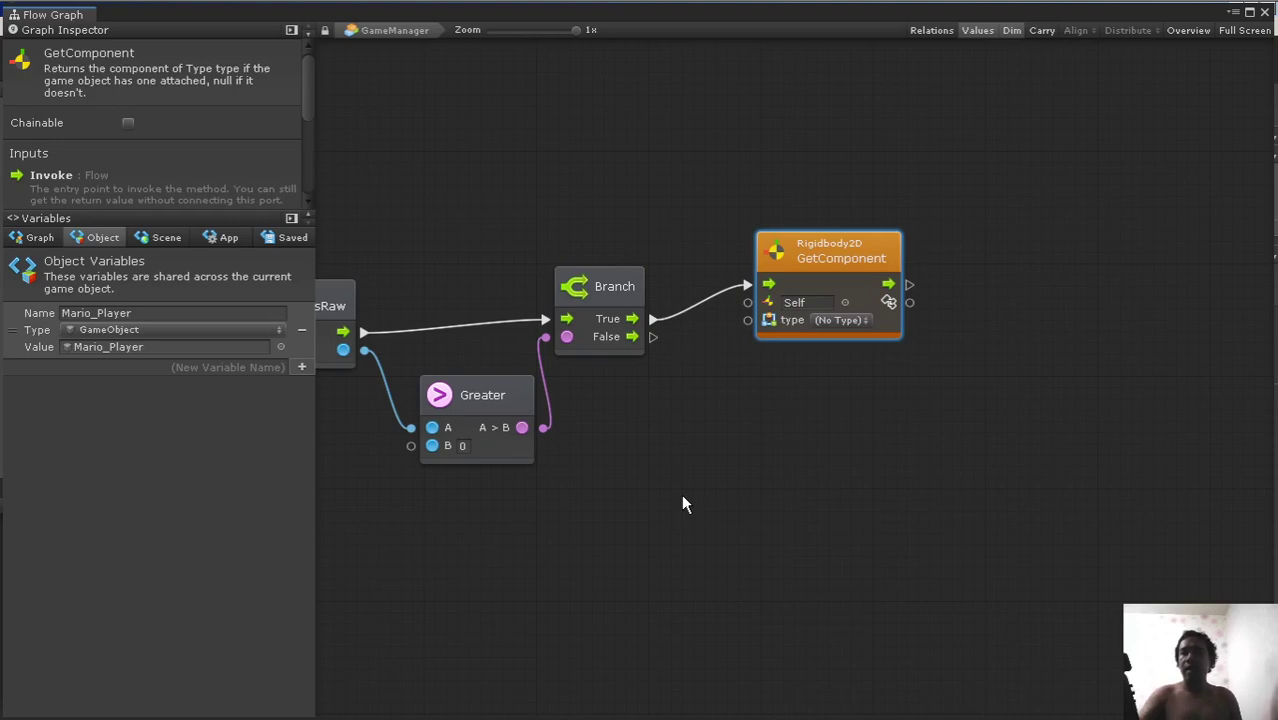
left_click(1263, 12)
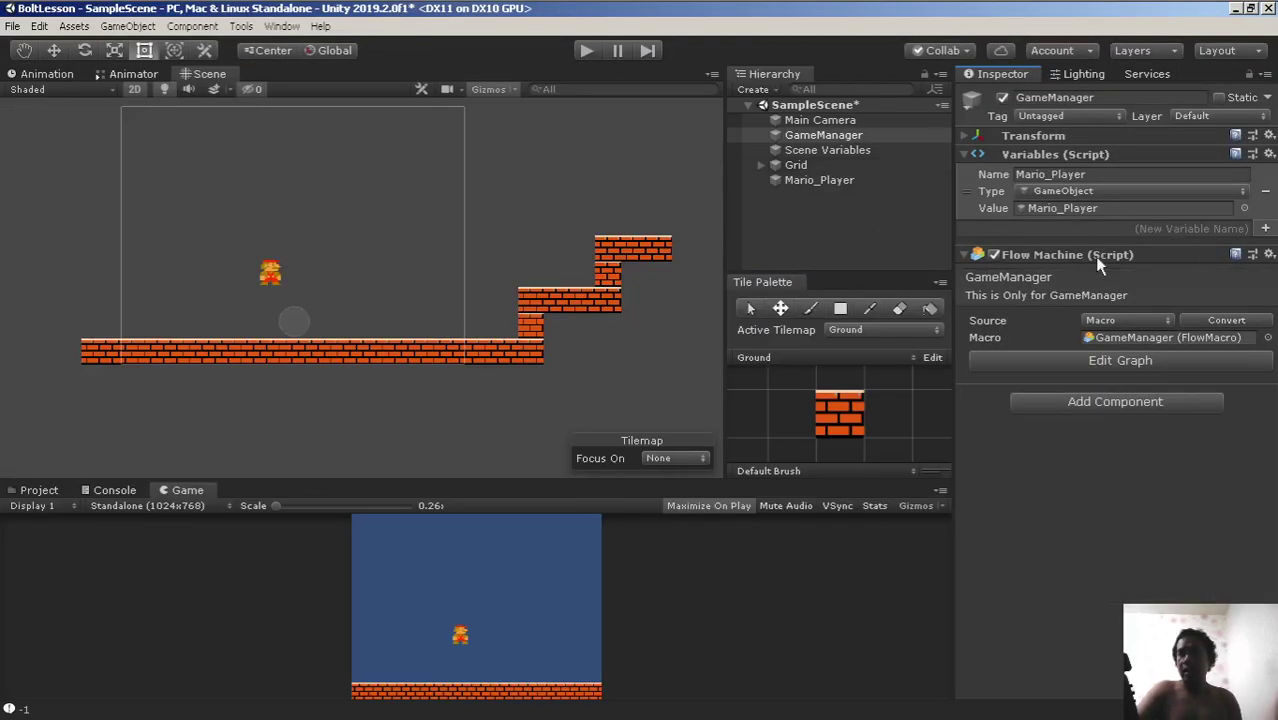
Step: Check Mario_Player's Rigidbody 2D in the Inspector, then reopen GameManager's flow graph
left_click(822, 136)
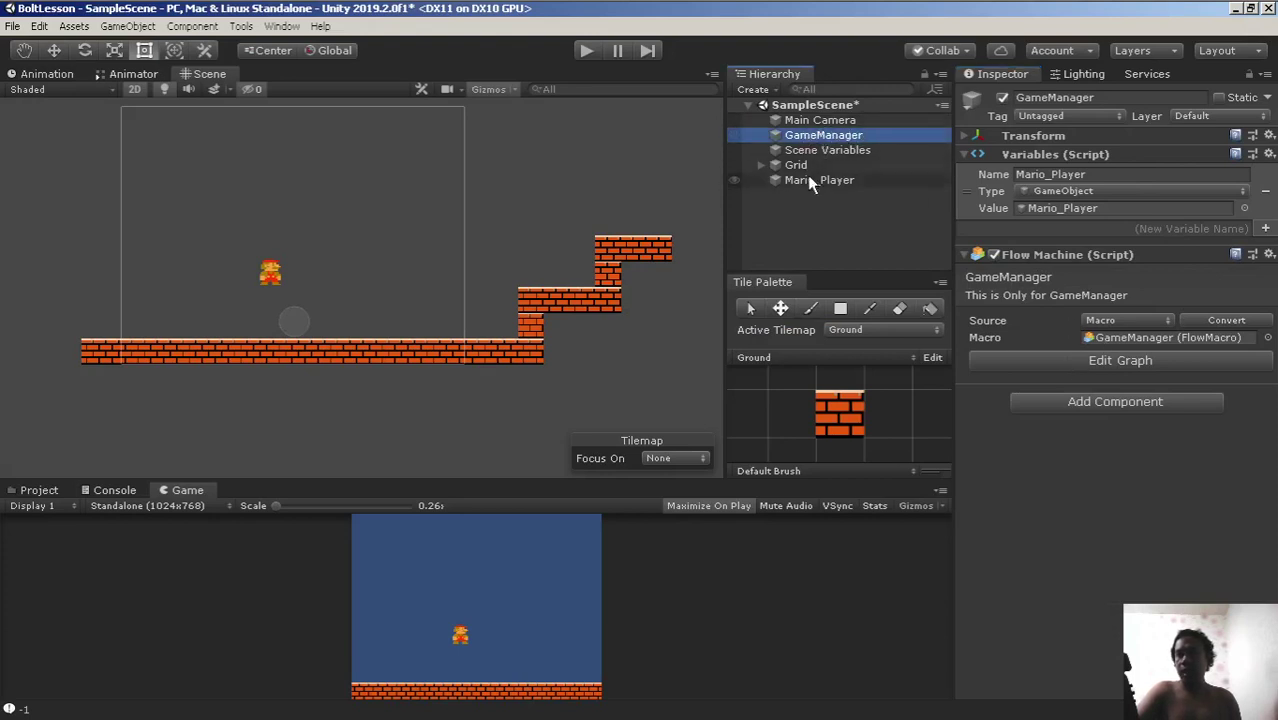
left_click(810, 178)
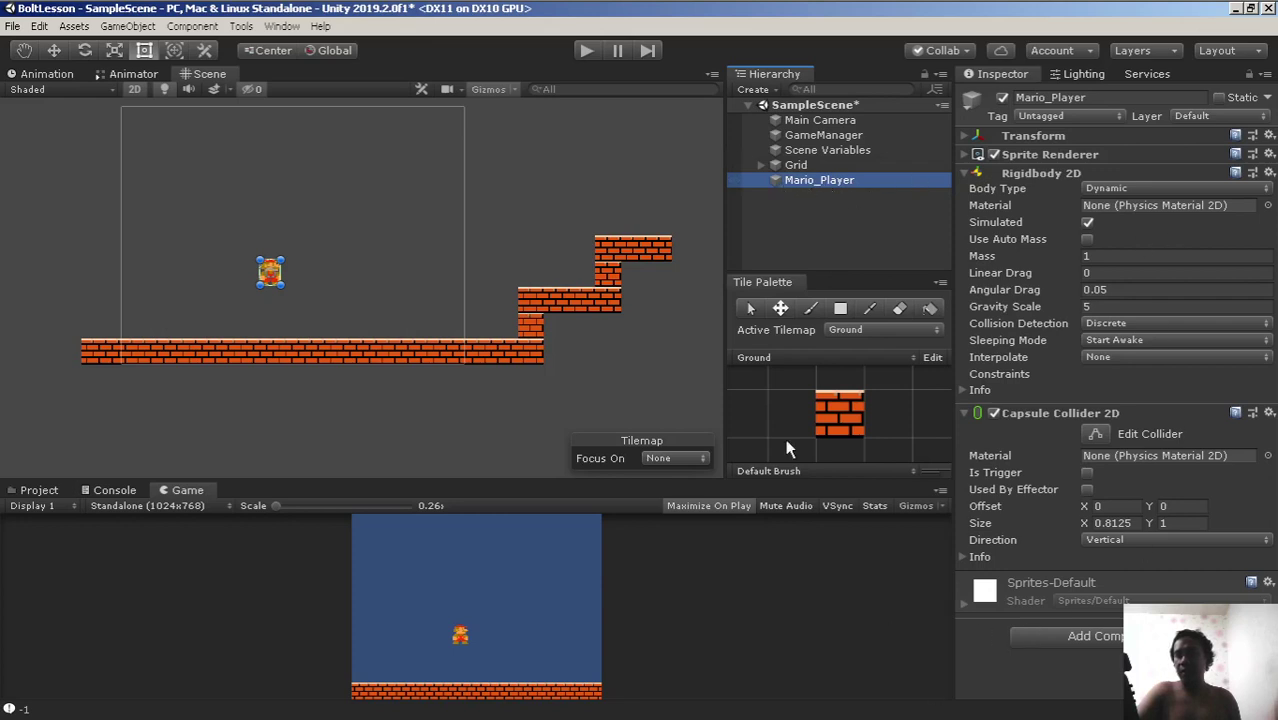
left_click(895, 135)
left_click(1095, 362)
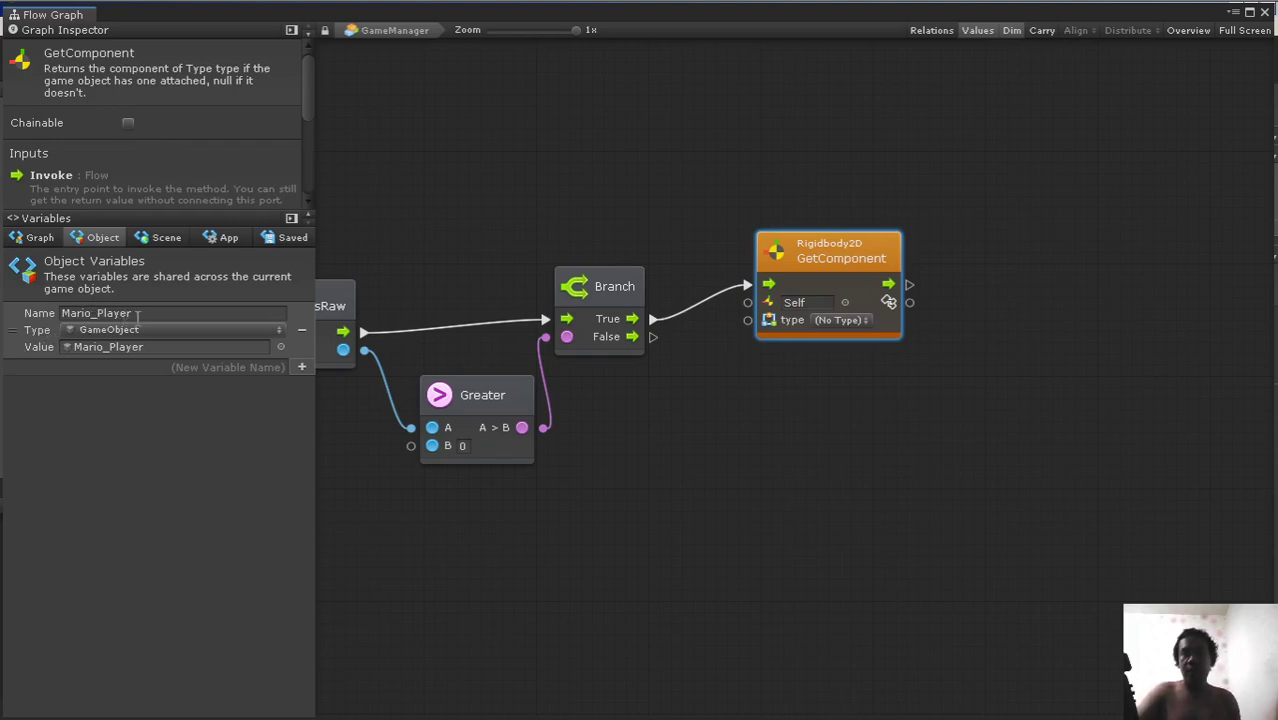
Step: Drop the Mario_Player variable into the graph and wire it to GetComponent's target
mouse_move(28, 331)
left_mouse_down()
mouse_move(662, 468)
mouse_move(736, 468)
mouse_move(685, 428)
left_mouse_up()
left_click(890, 240)
left_click_drag(890, 240, 963, 226)
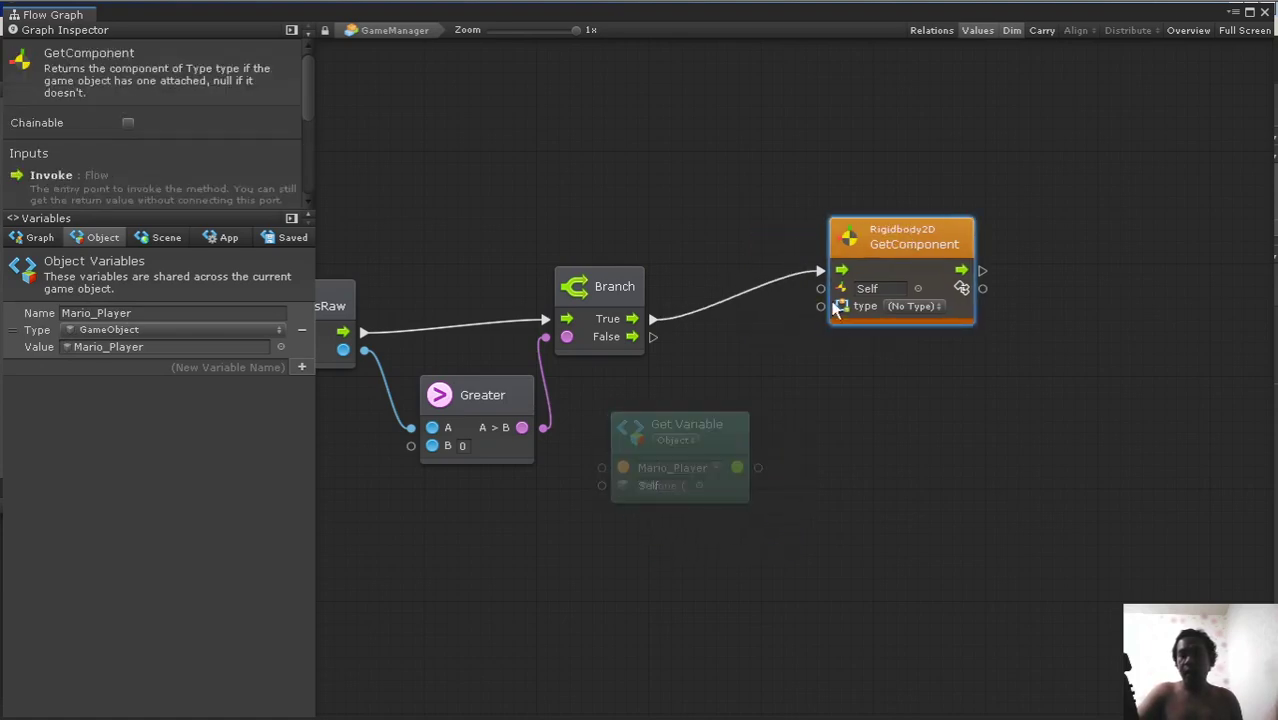
left_click_drag(821, 292, 763, 473)
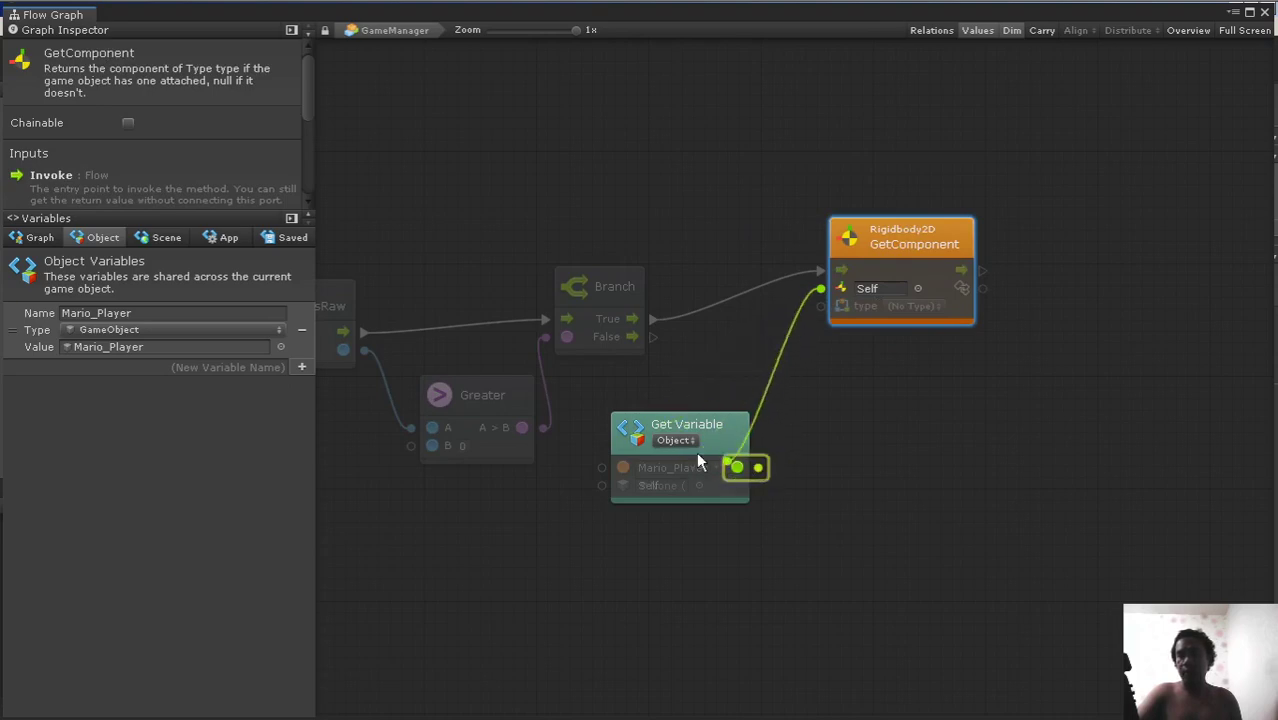
mouse_move(763, 473)
left_mouse_down()
mouse_move(604, 465)
mouse_move(745, 478)
mouse_move(757, 468)
left_mouse_up()
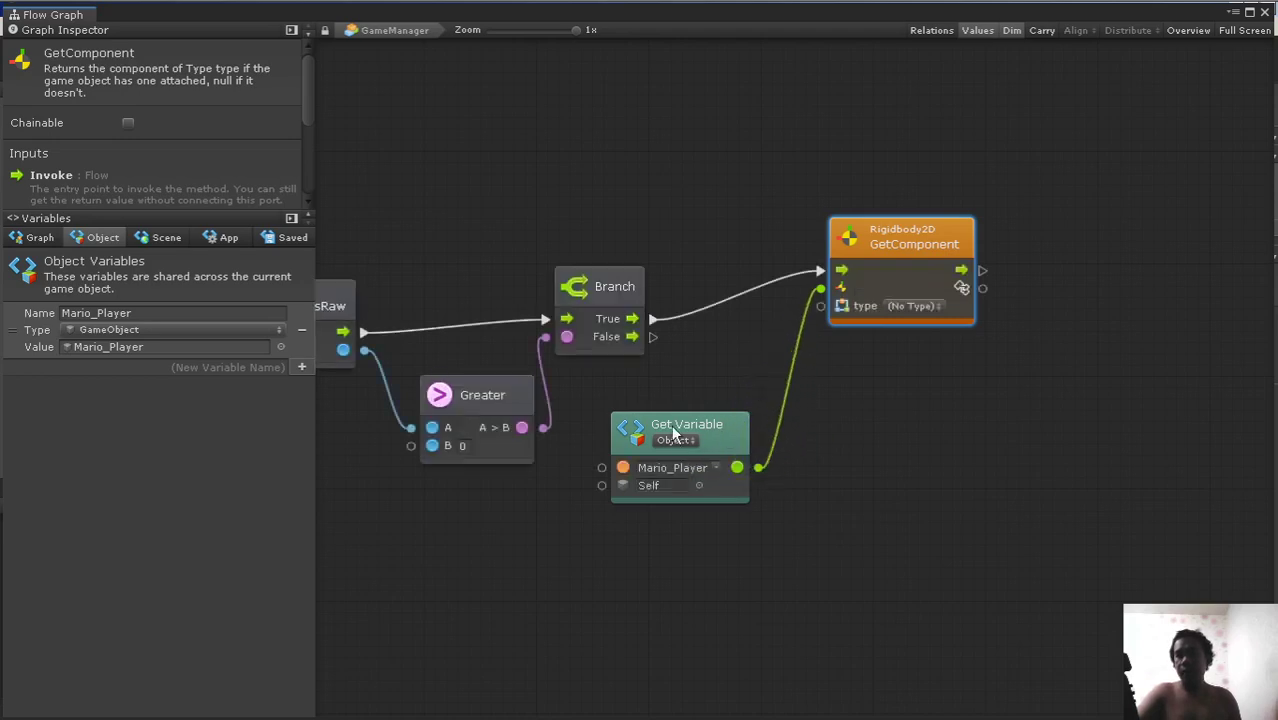
Step: Rearrange the Get Variable and GetComponent nodes into a tidier layout
left_click_drag(673, 431, 735, 399)
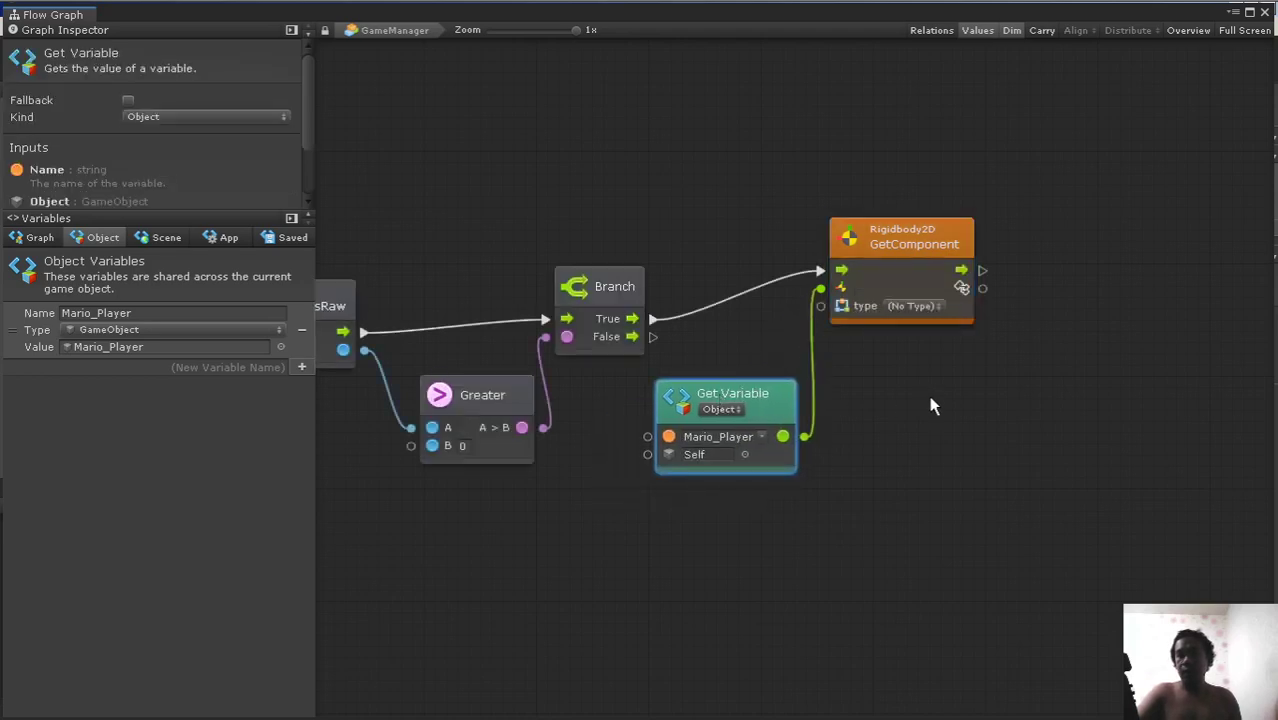
middle_click_drag(929, 396, 824, 388)
mouse_move(826, 228)
left_mouse_down()
mouse_move(707, 209)
mouse_move(760, 219)
left_mouse_up()
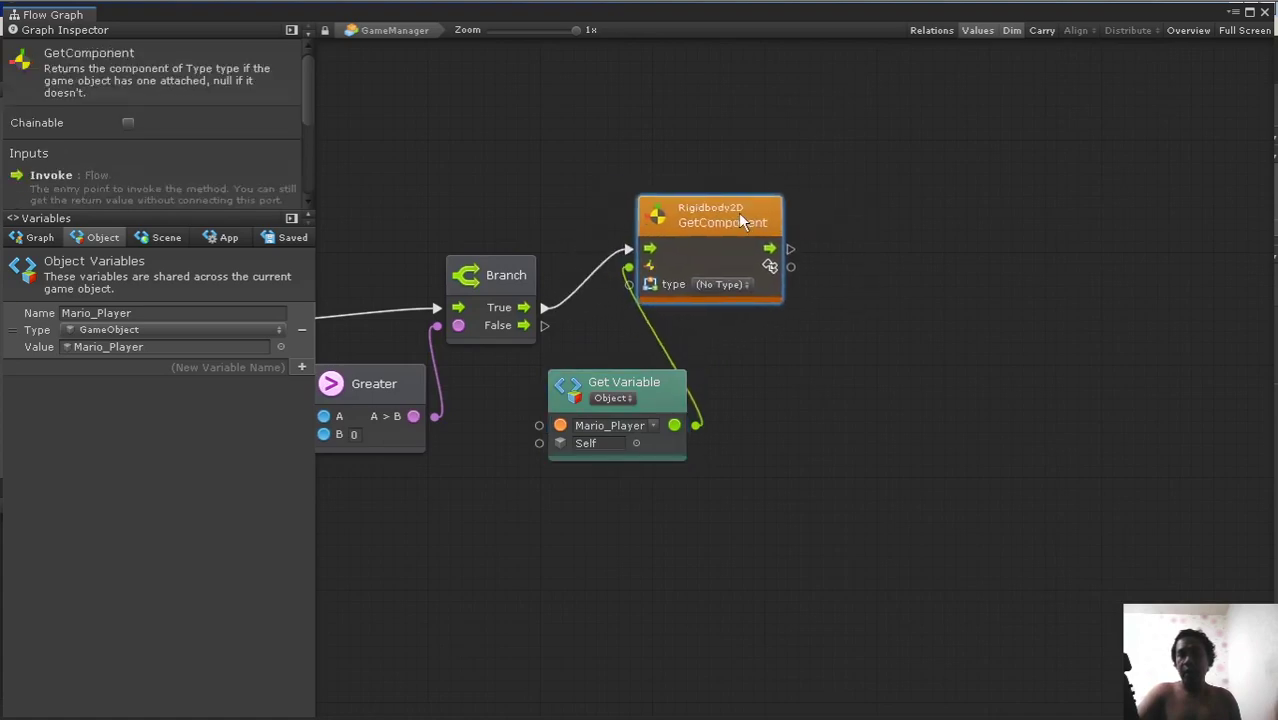
left_click(646, 379)
left_click_drag(646, 379, 609, 395)
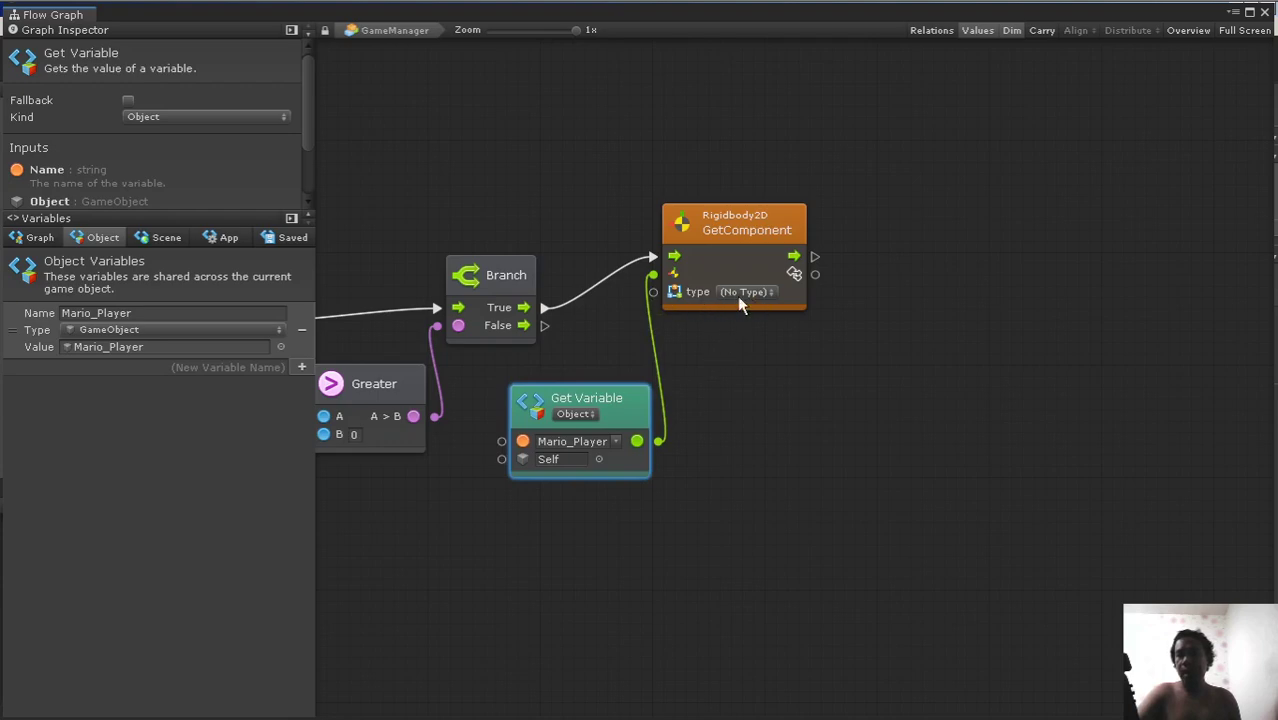
Step: Set GetComponent's type to Rigidbody2D by searching 'rigidbody2d' in the type list
left_click(766, 292)
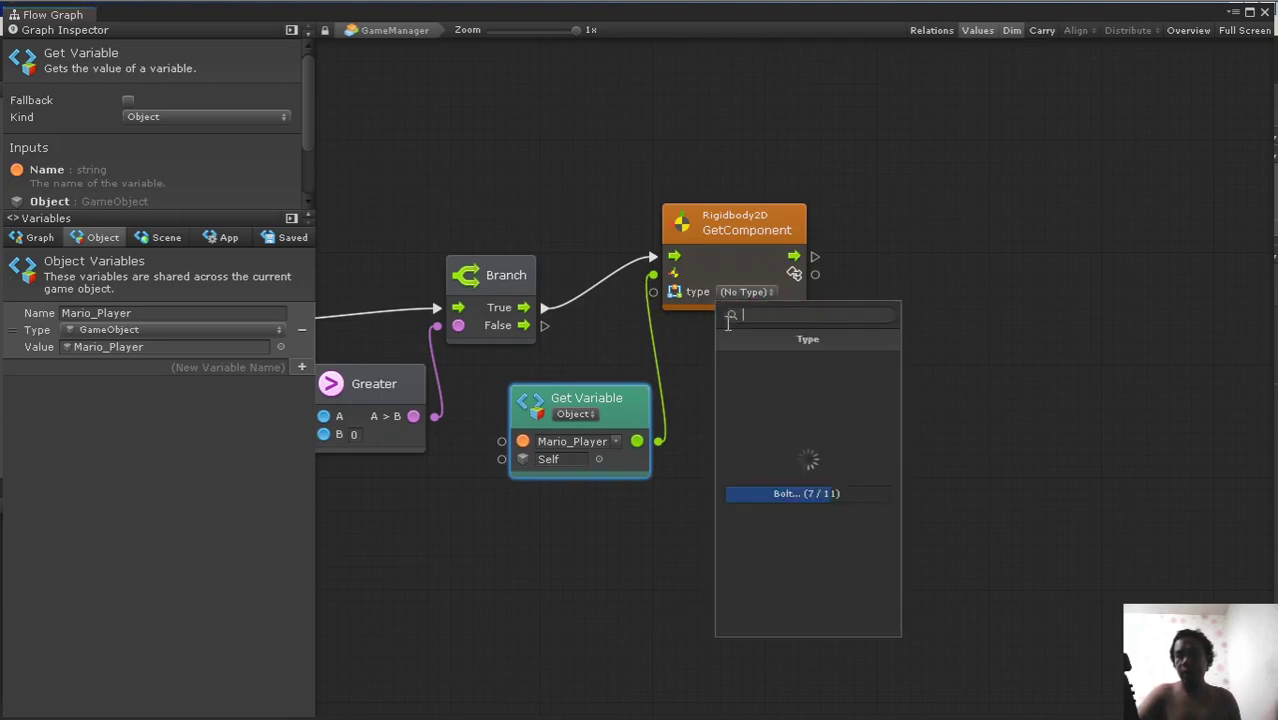
type("ri")
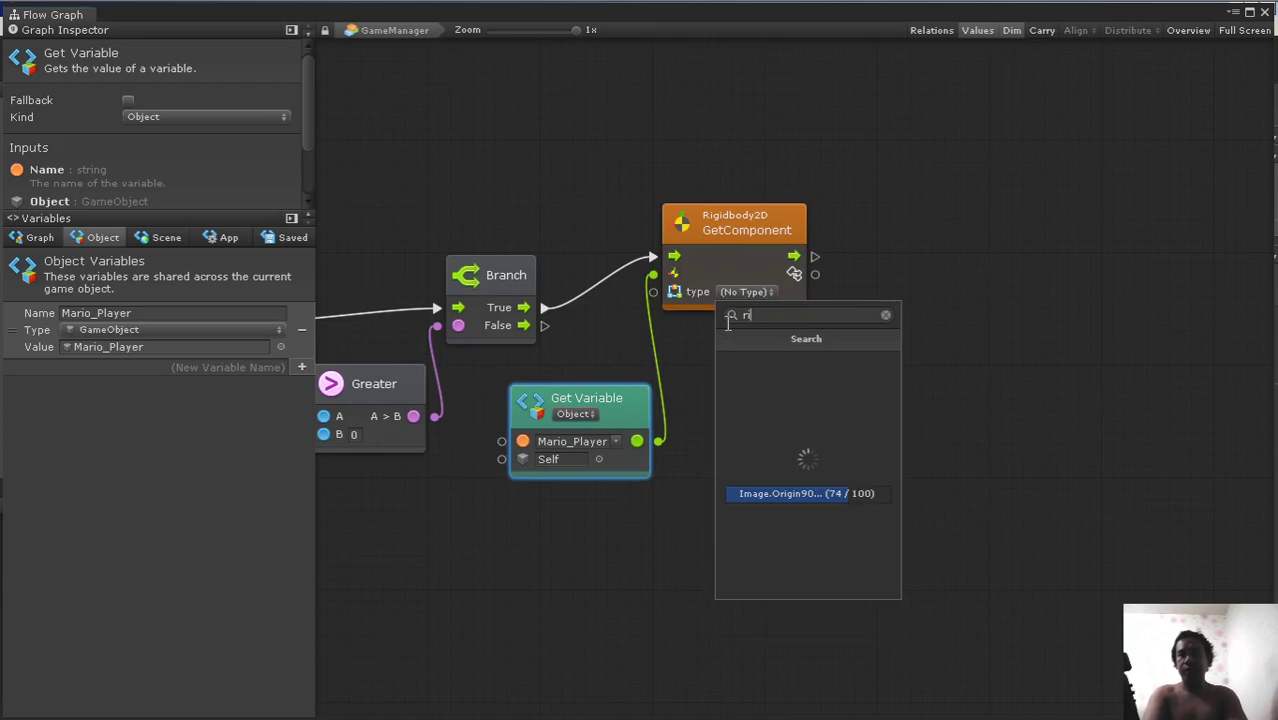
type("gidboy")
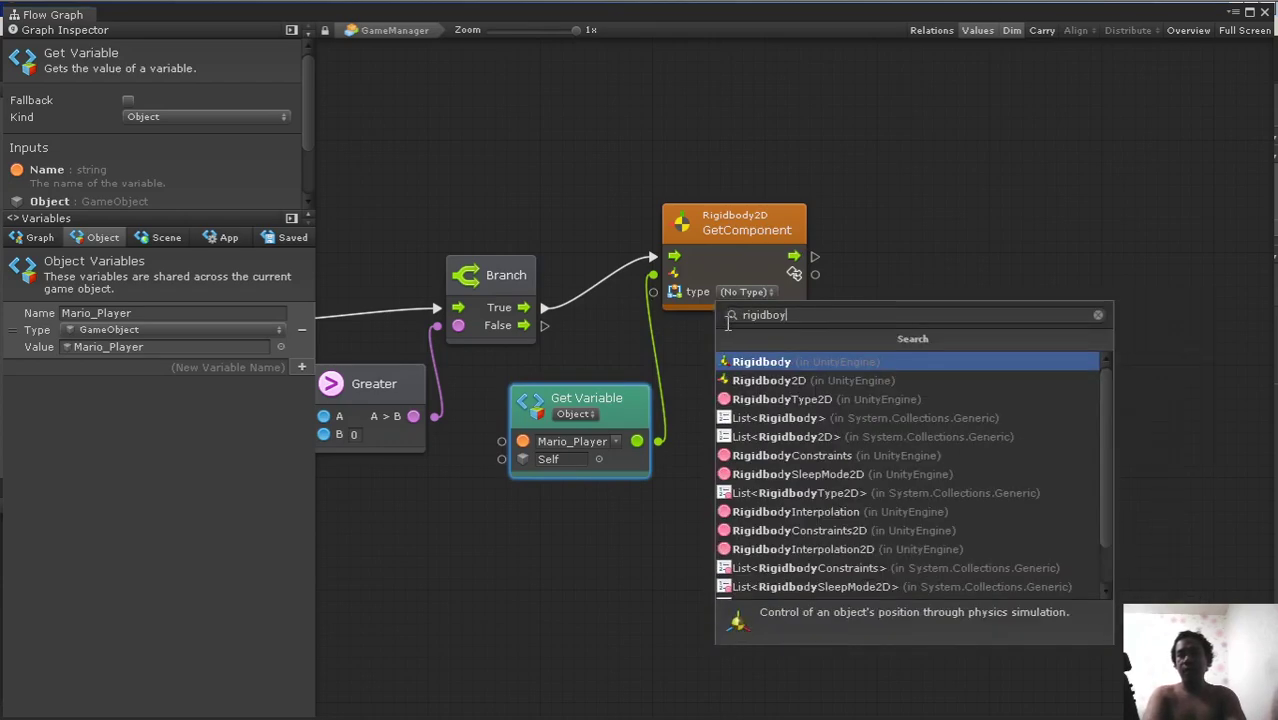
key("BackSpace")
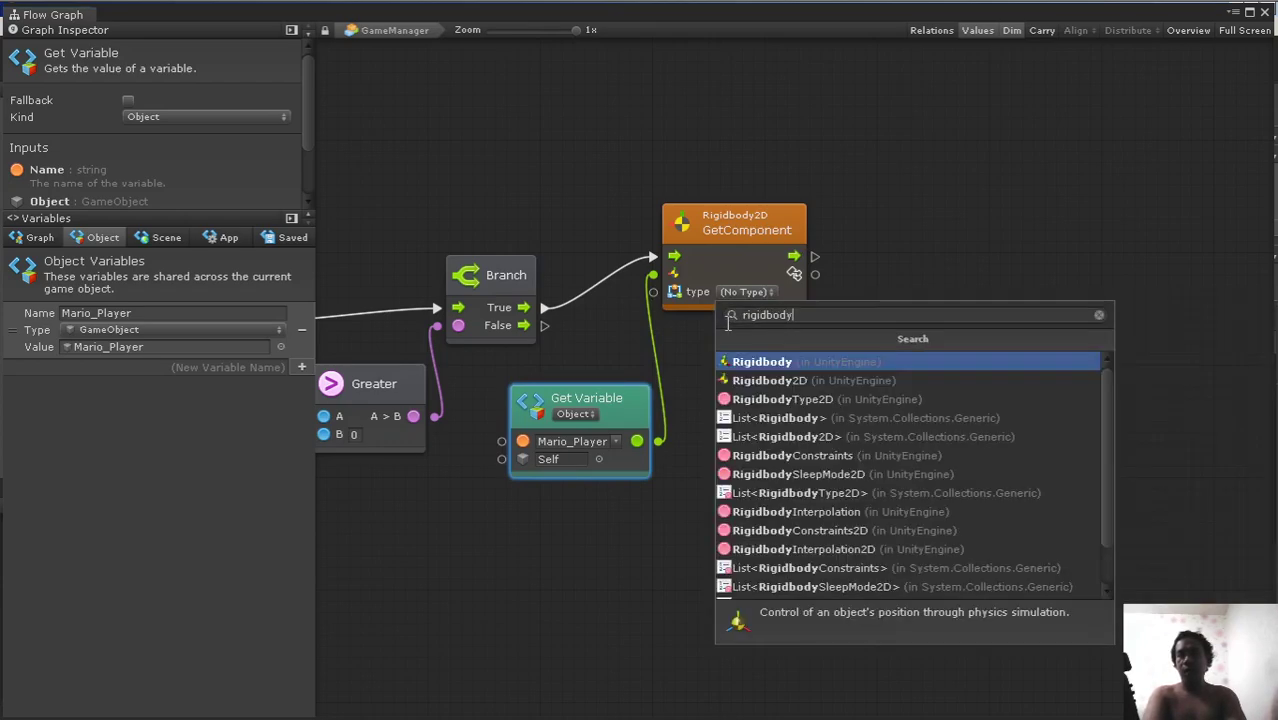
type("dy2d")
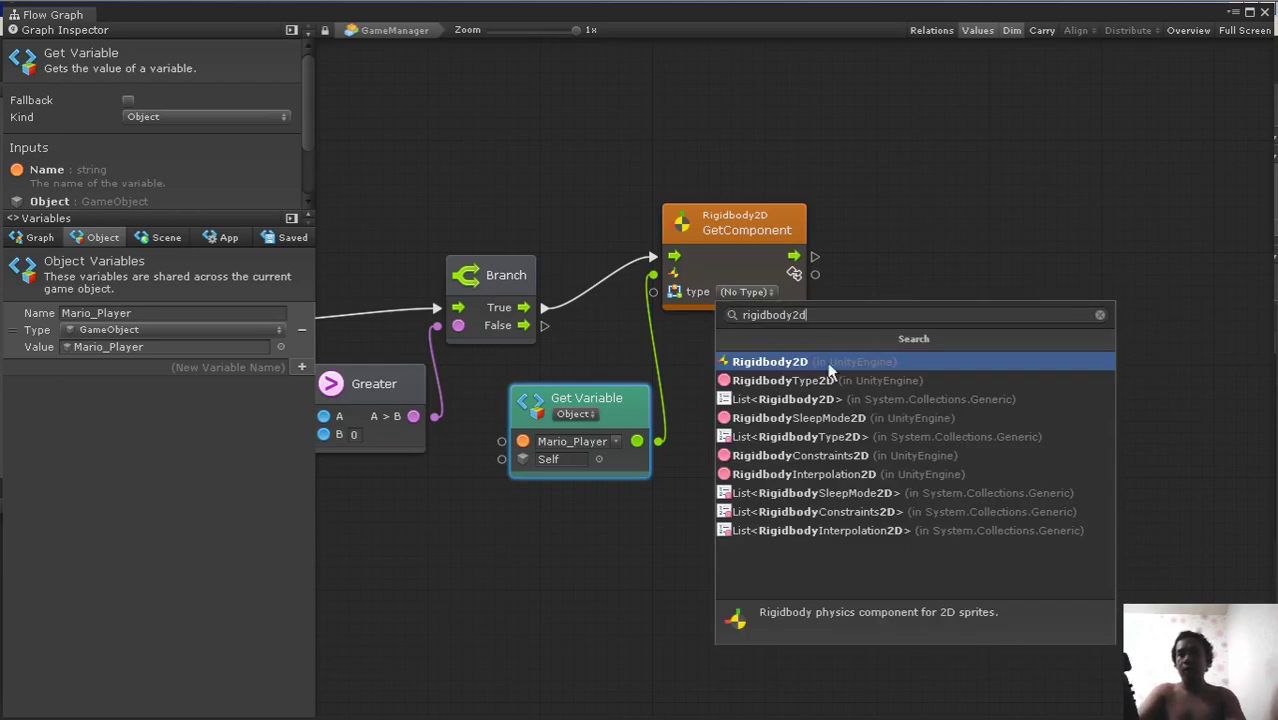
left_click(831, 364)
left_click_drag(893, 226, 829, 231)
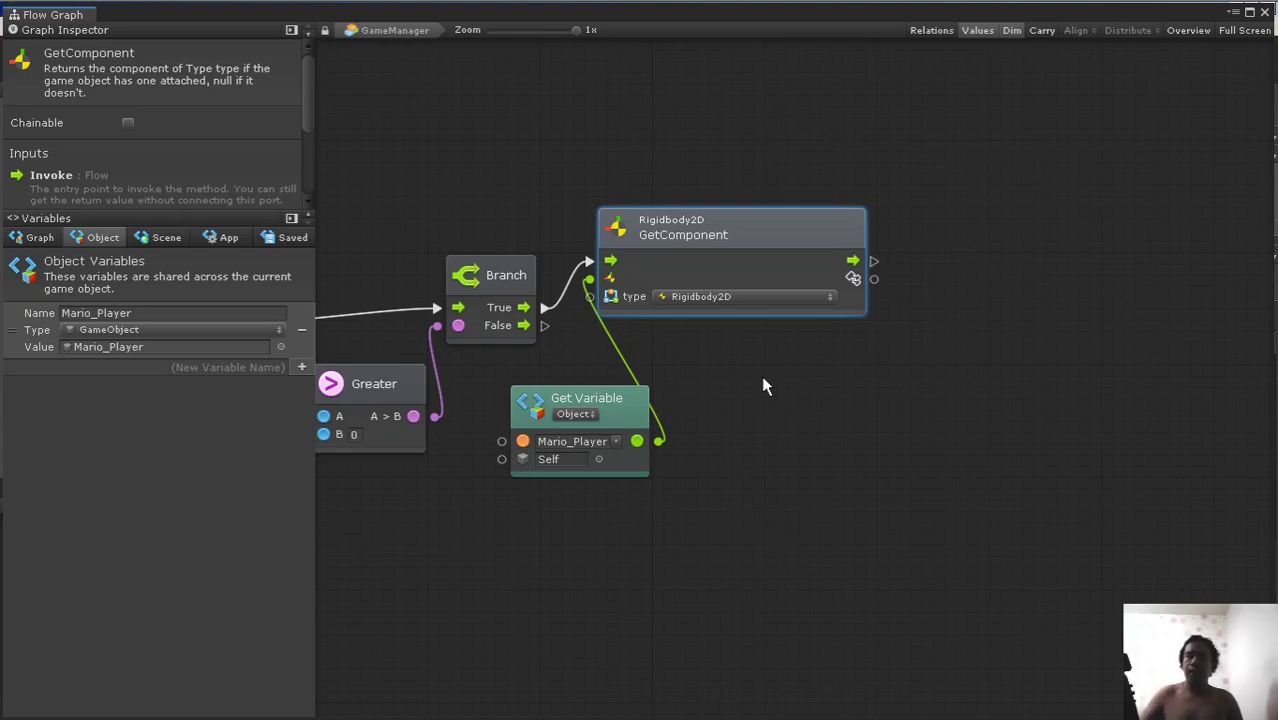
Step: Add a Rigidbody2D.velocity (set) node after GetComponent's flow output via a 'velocity' search
middle_click_drag(868, 278, 707, 262)
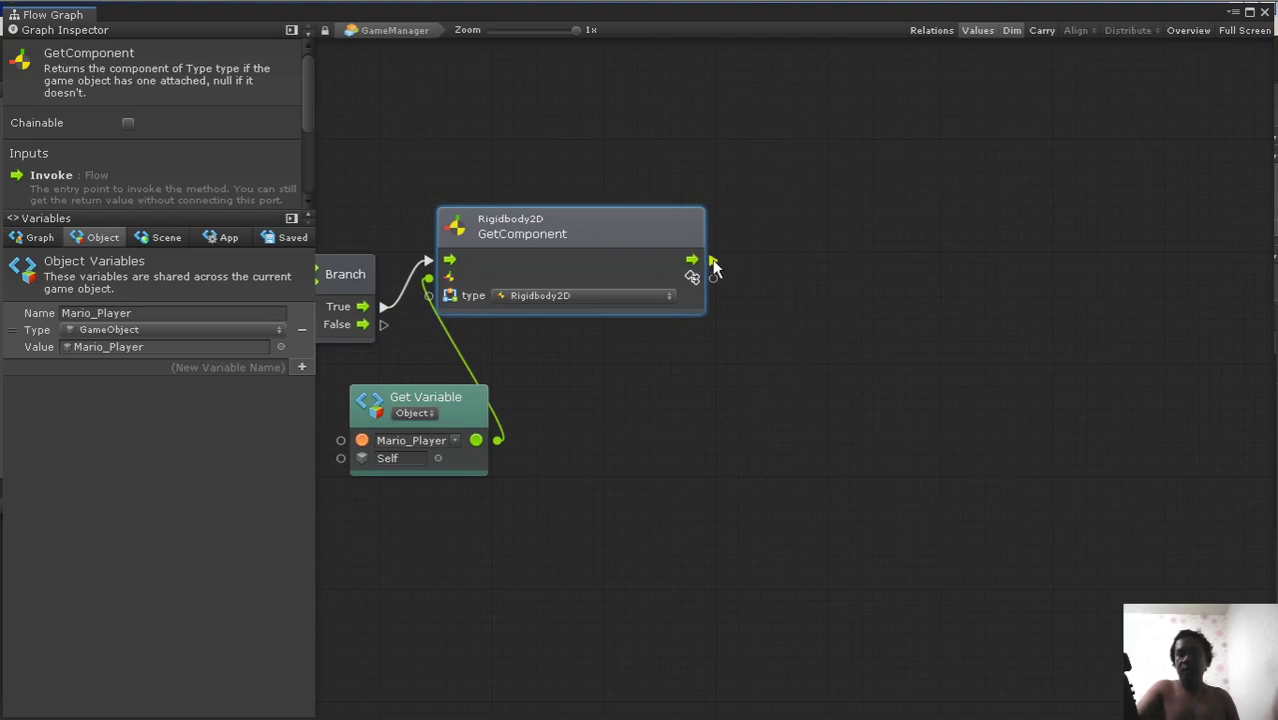
left_click_drag(713, 262, 843, 237)
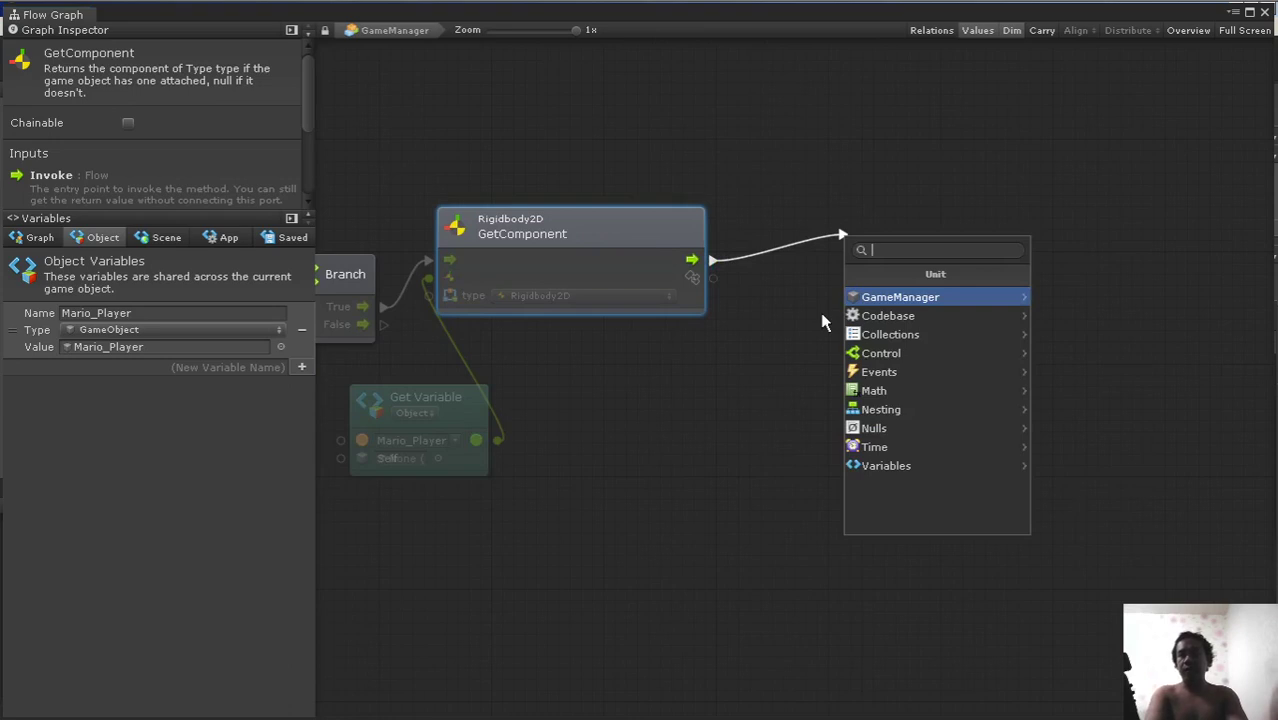
type("velo")
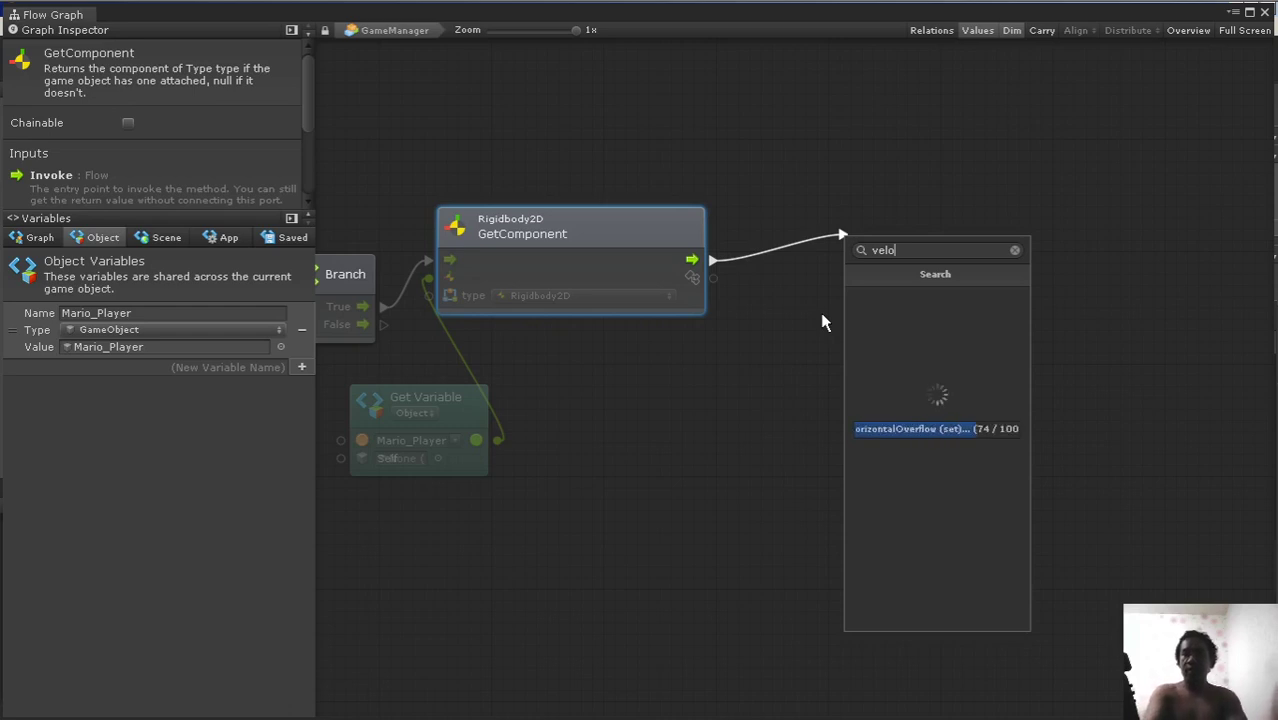
type("city")
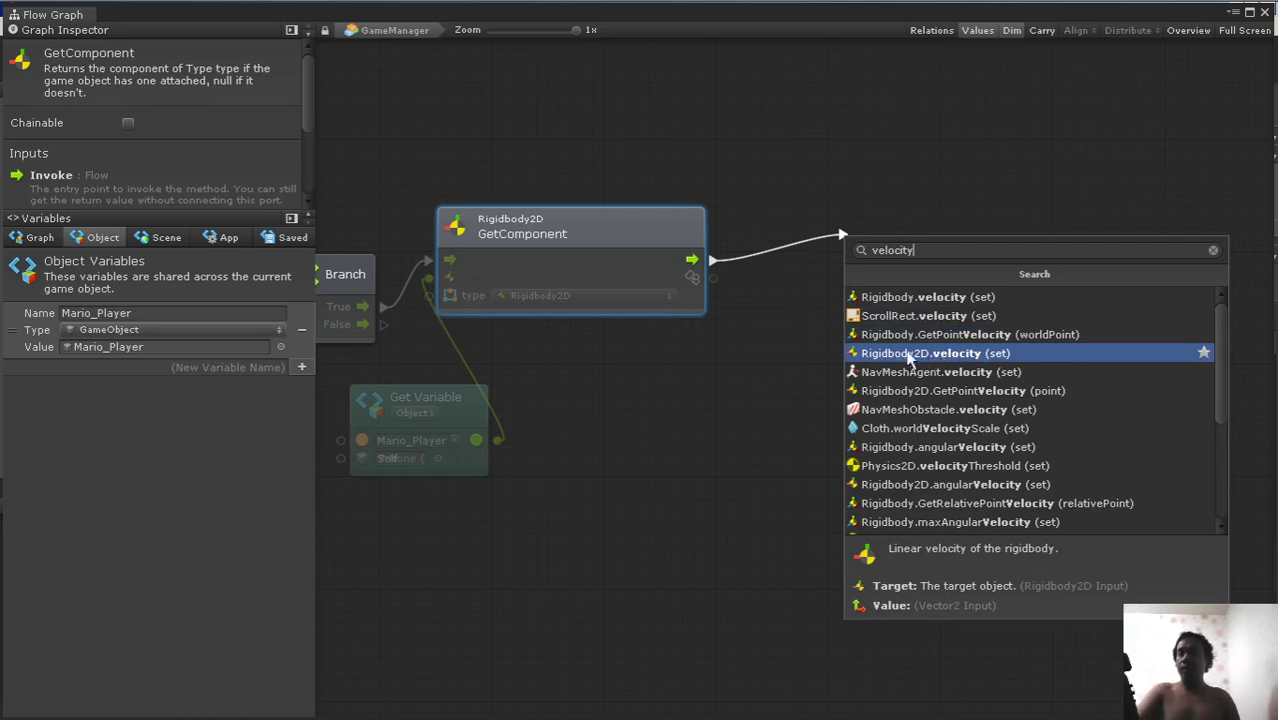
left_click(981, 353)
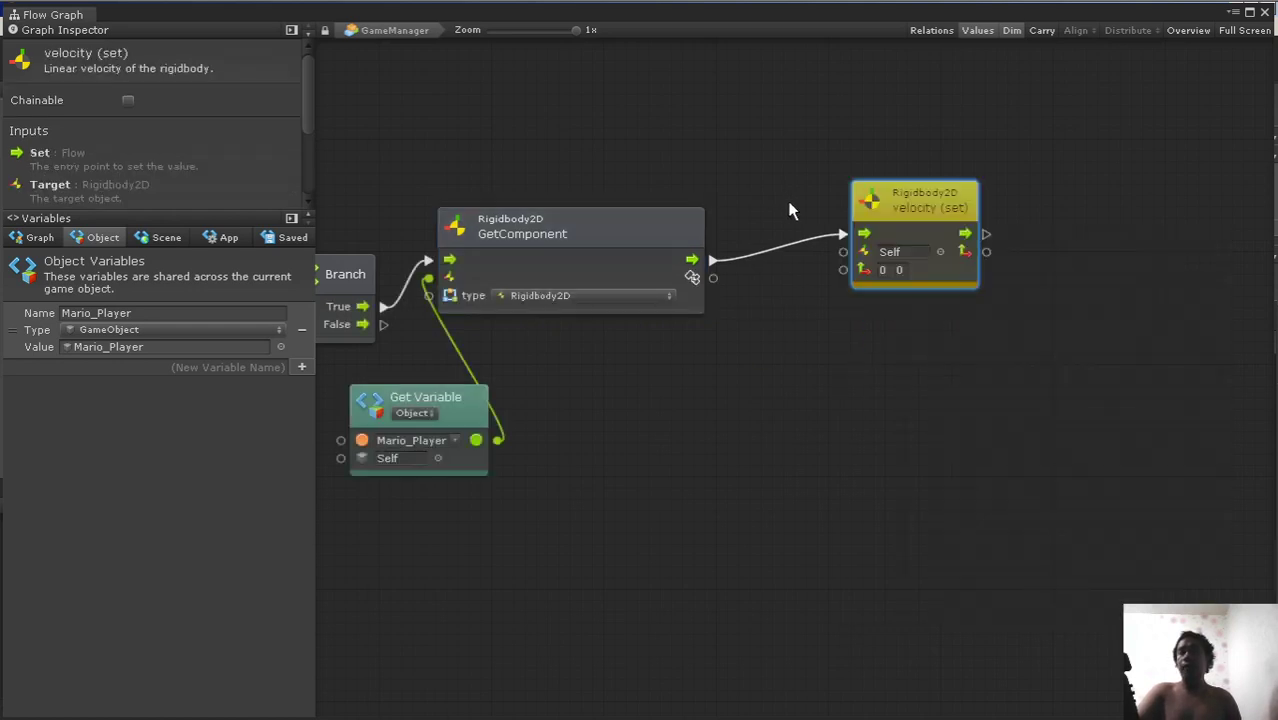
mouse_move(912, 192)
left_mouse_down()
mouse_move(883, 204)
mouse_move(900, 211)
left_mouse_up()
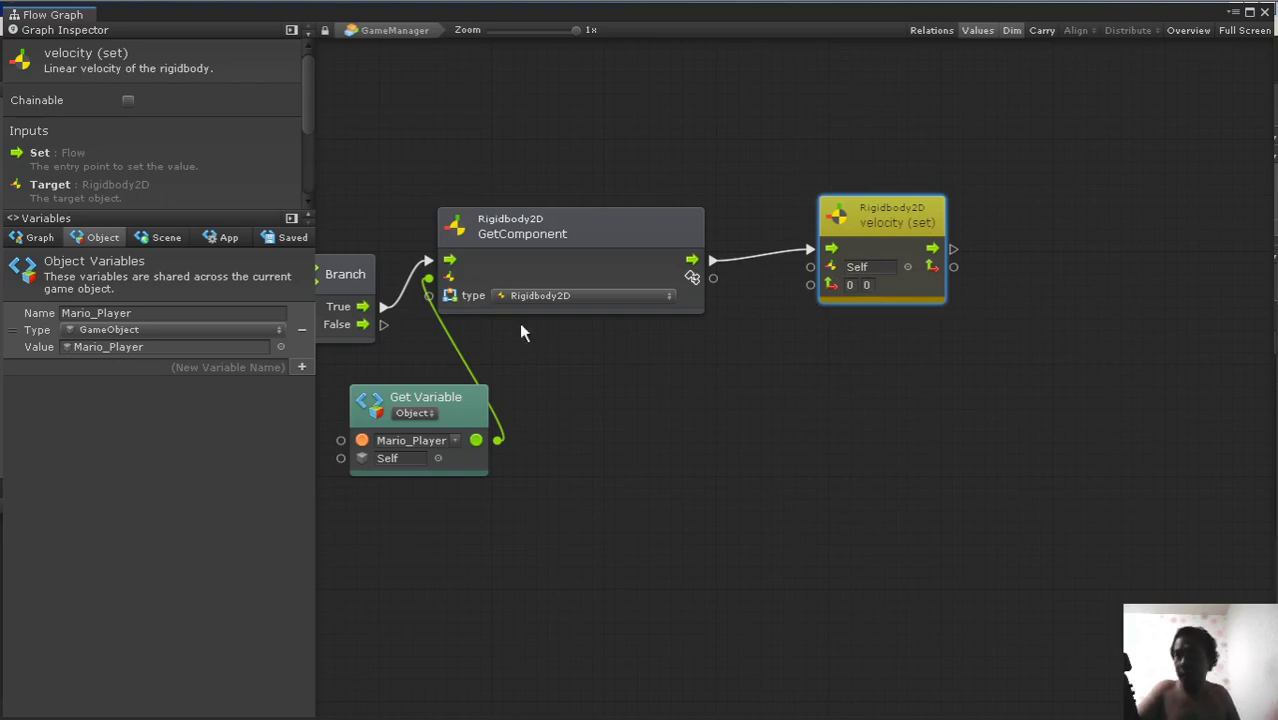
Step: Wire the Mario_Player Get Variable into velocity (set)'s target, then pull a link from its value input
left_click(445, 410)
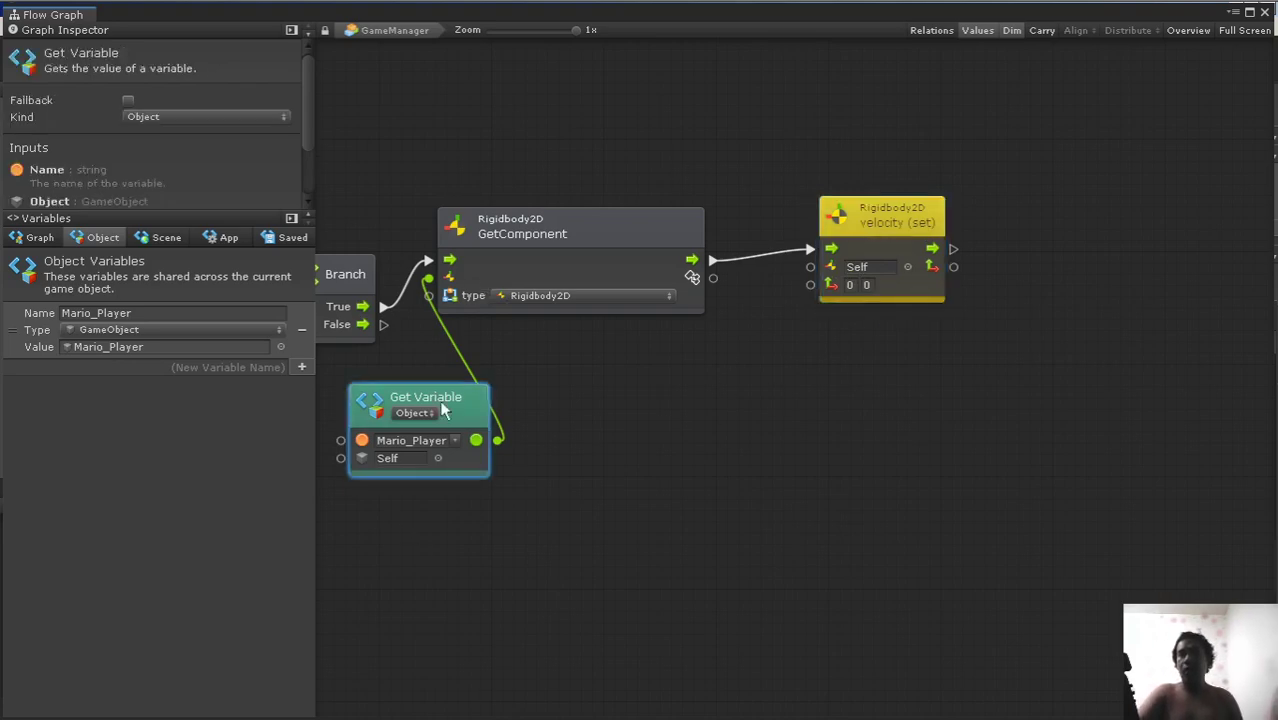
left_click_drag(445, 410, 606, 356)
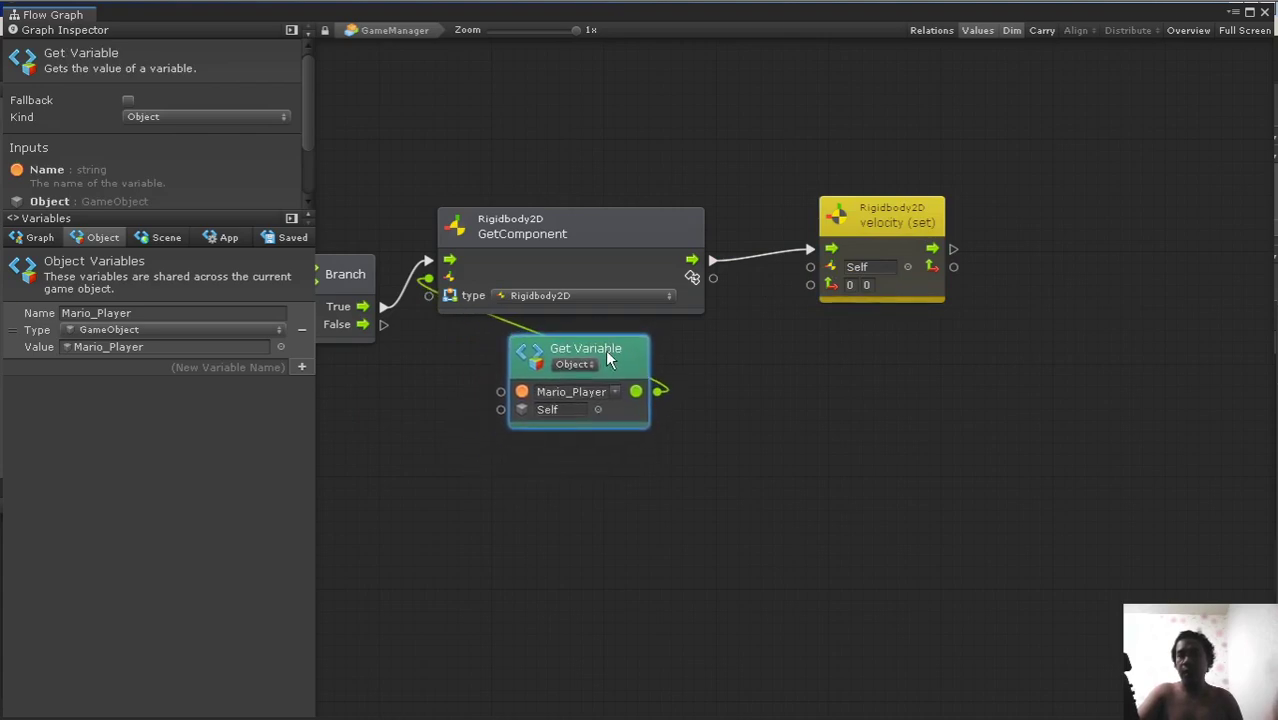
left_click_drag(659, 391, 661, 399)
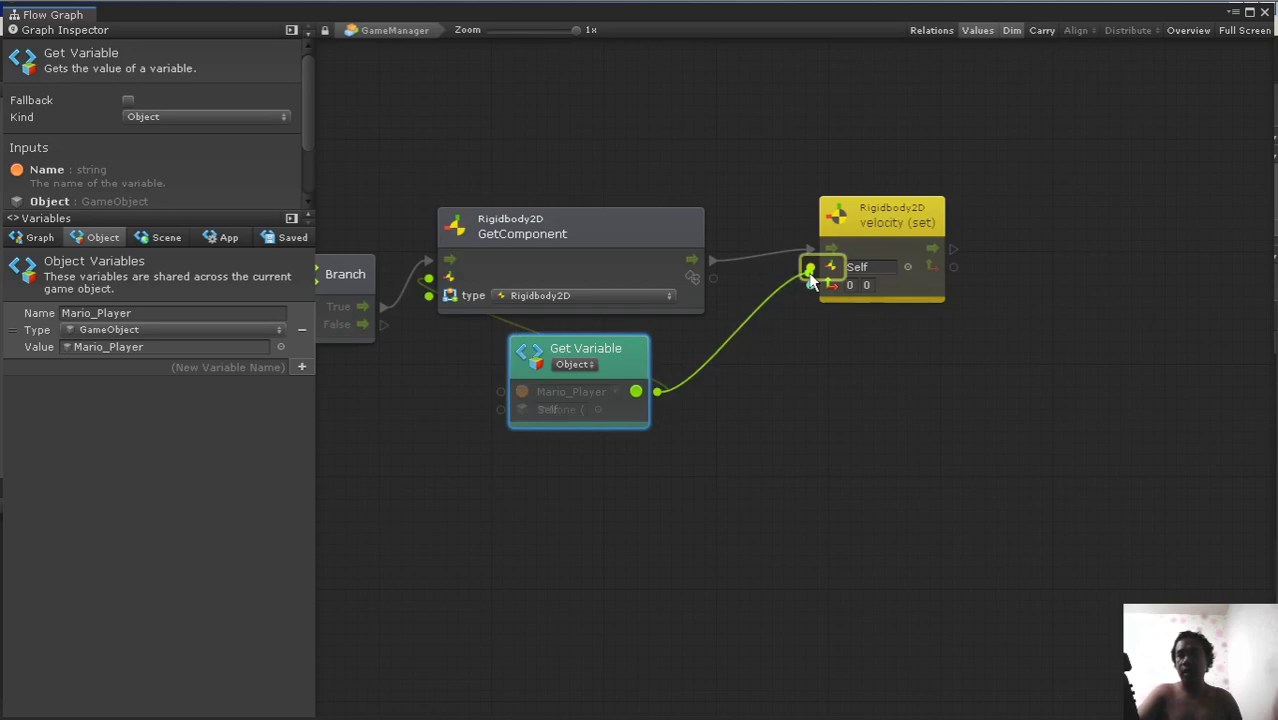
left_click_drag(688, 351, 810, 267)
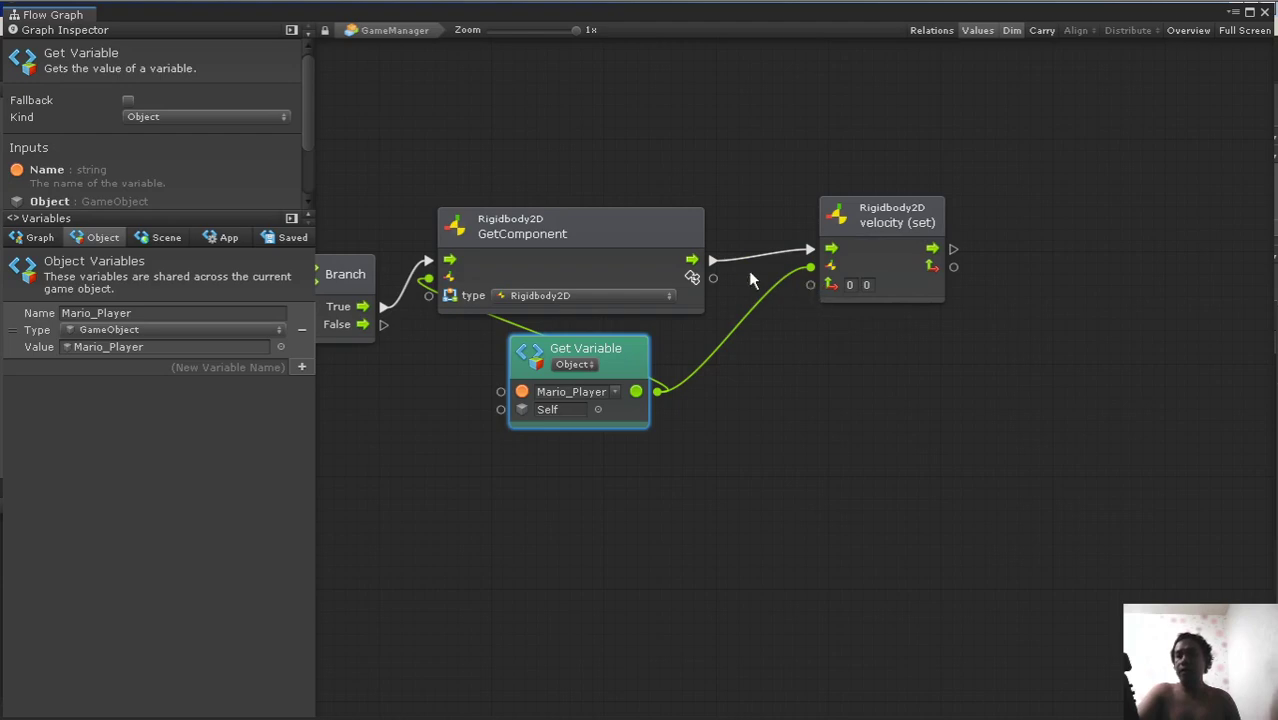
left_click_drag(810, 285, 787, 368)
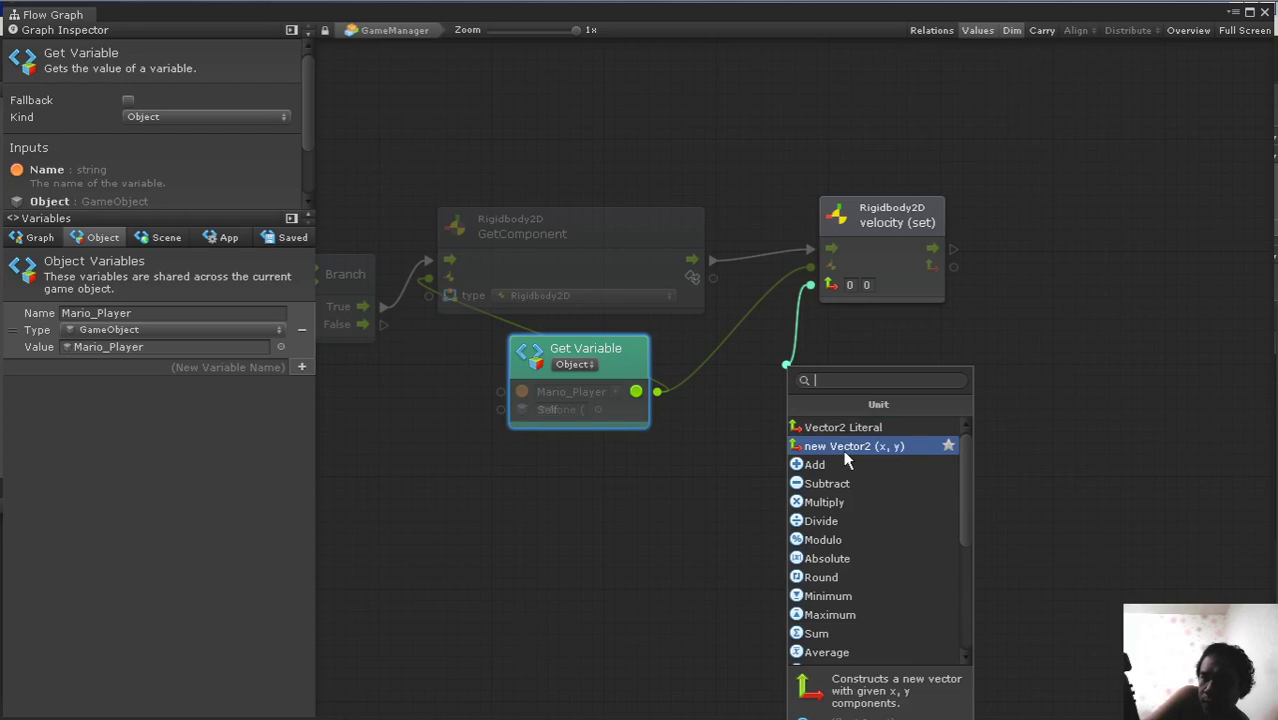
Step: Add a new Vector2 (x, y) node for the velocity value and space the nodes out
left_click(844, 451)
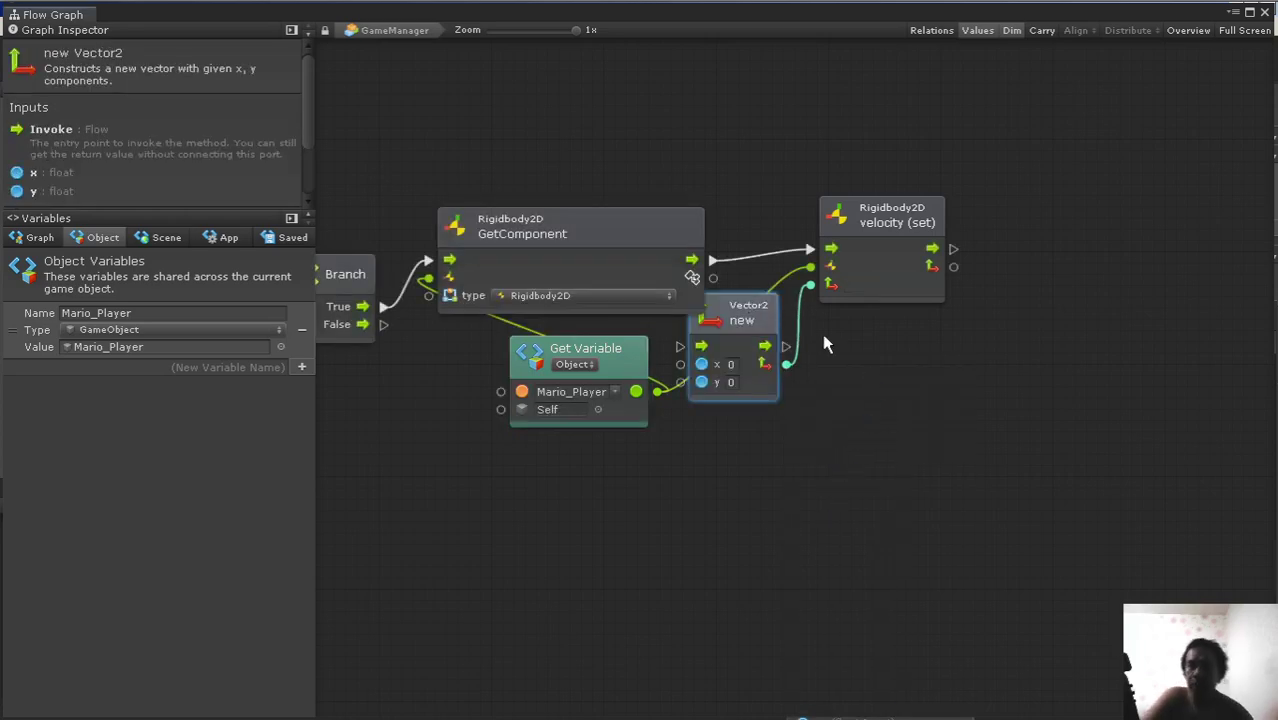
mouse_move(747, 299)
left_mouse_down()
mouse_move(825, 352)
mouse_move(804, 352)
left_mouse_up()
left_click_drag(899, 221, 978, 232)
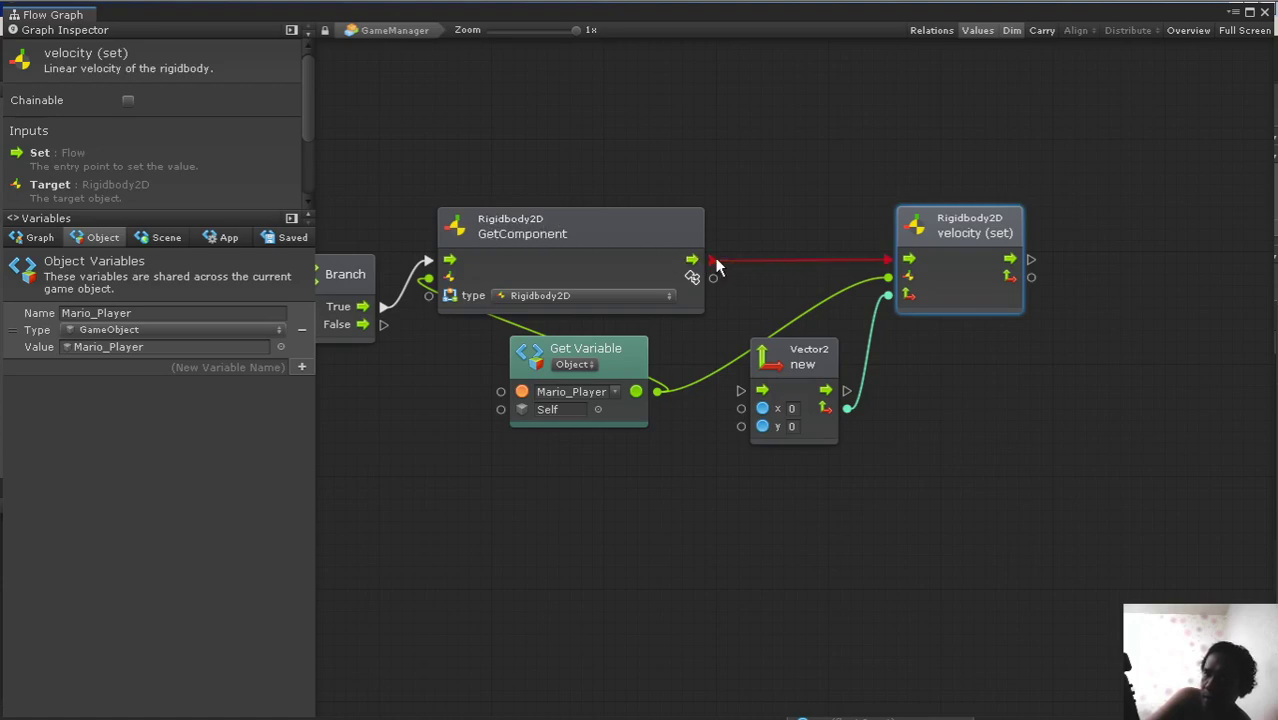
Step: Reroute the flow as GetComponent → Vector2 → velocity (set) and tidy node positions
right_click(714, 262)
left_click_drag(714, 262, 725, 337)
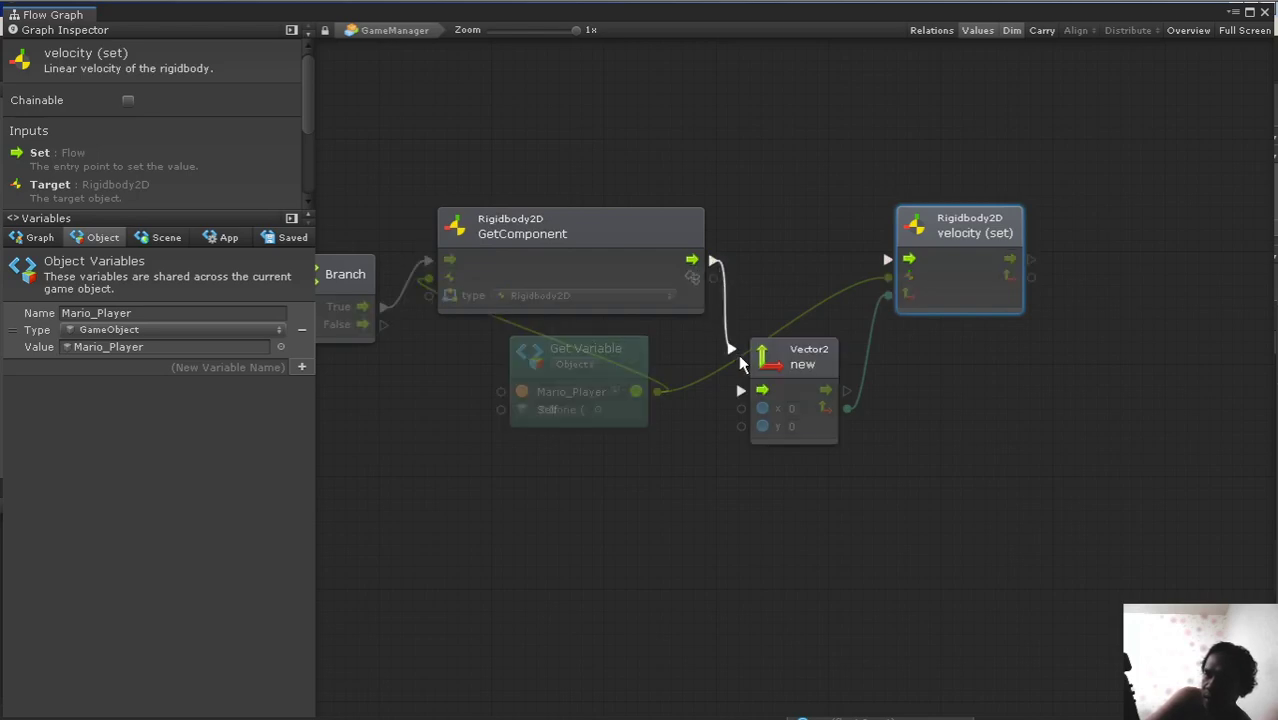
left_click_drag(725, 337, 741, 390)
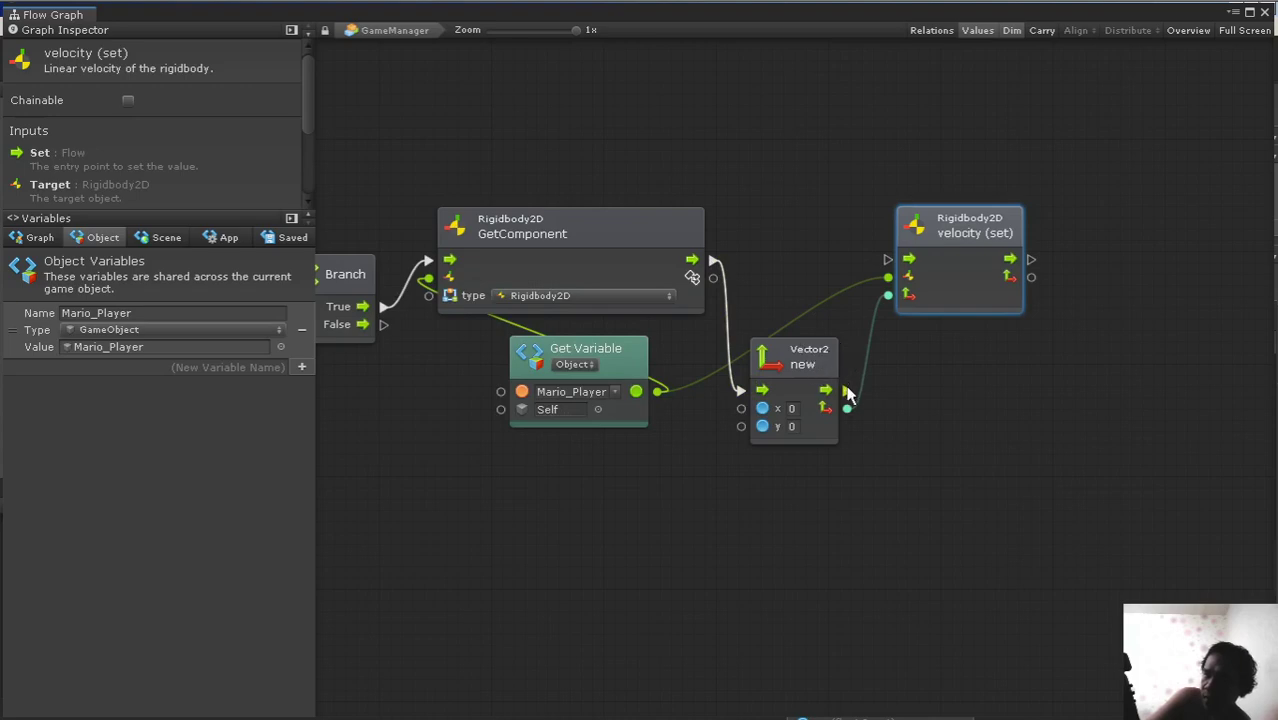
mouse_move(846, 393)
left_mouse_down()
mouse_move(898, 218)
mouse_move(884, 262)
left_mouse_up()
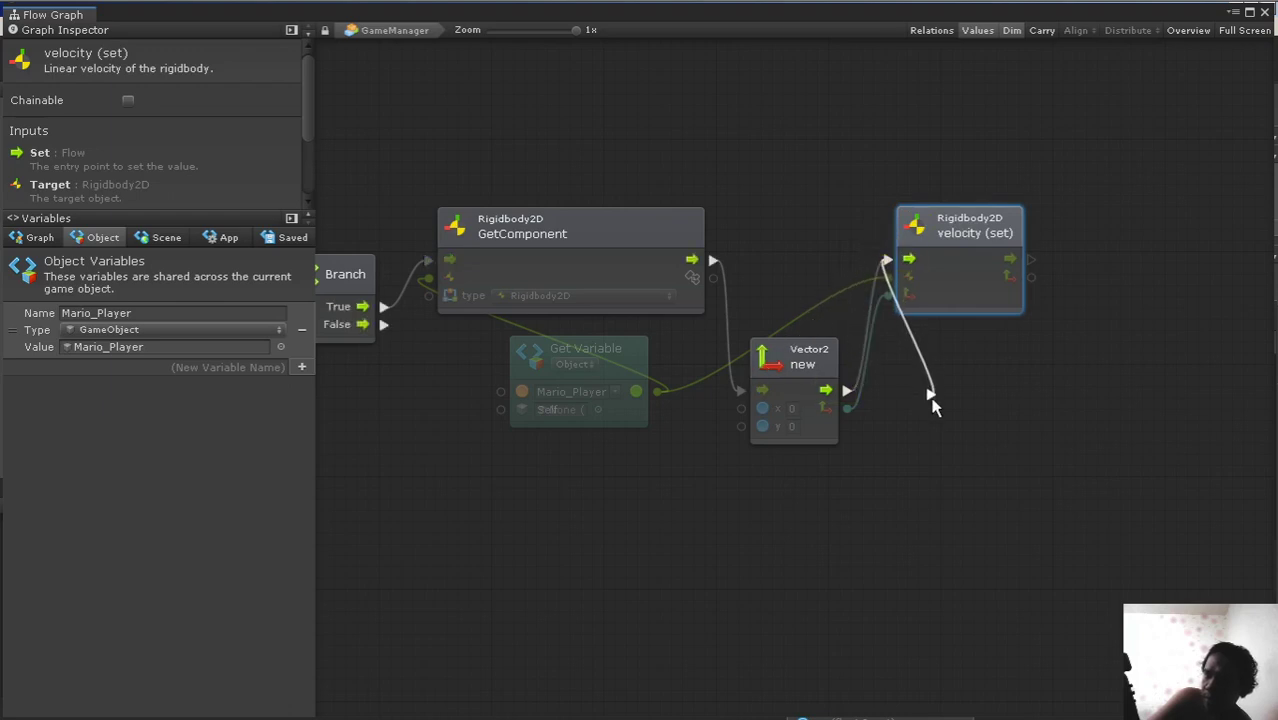
left_click_drag(884, 262, 884, 378)
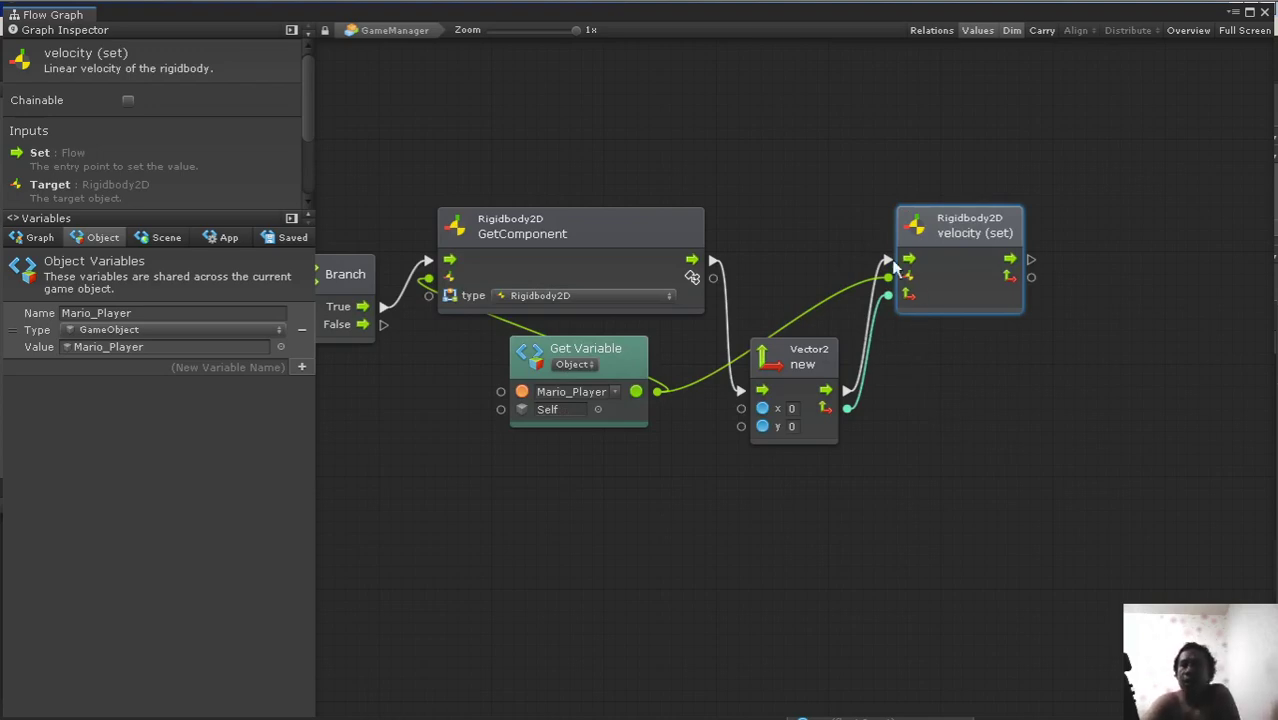
mouse_move(804, 366)
left_mouse_down()
mouse_move(828, 316)
mouse_move(825, 385)
left_mouse_up()
left_click_drag(980, 225, 1038, 232)
Step: Zoom and pan across the graph to review the Update, GetAxisRaw, Greater and velocity nodes
left_click(830, 362)
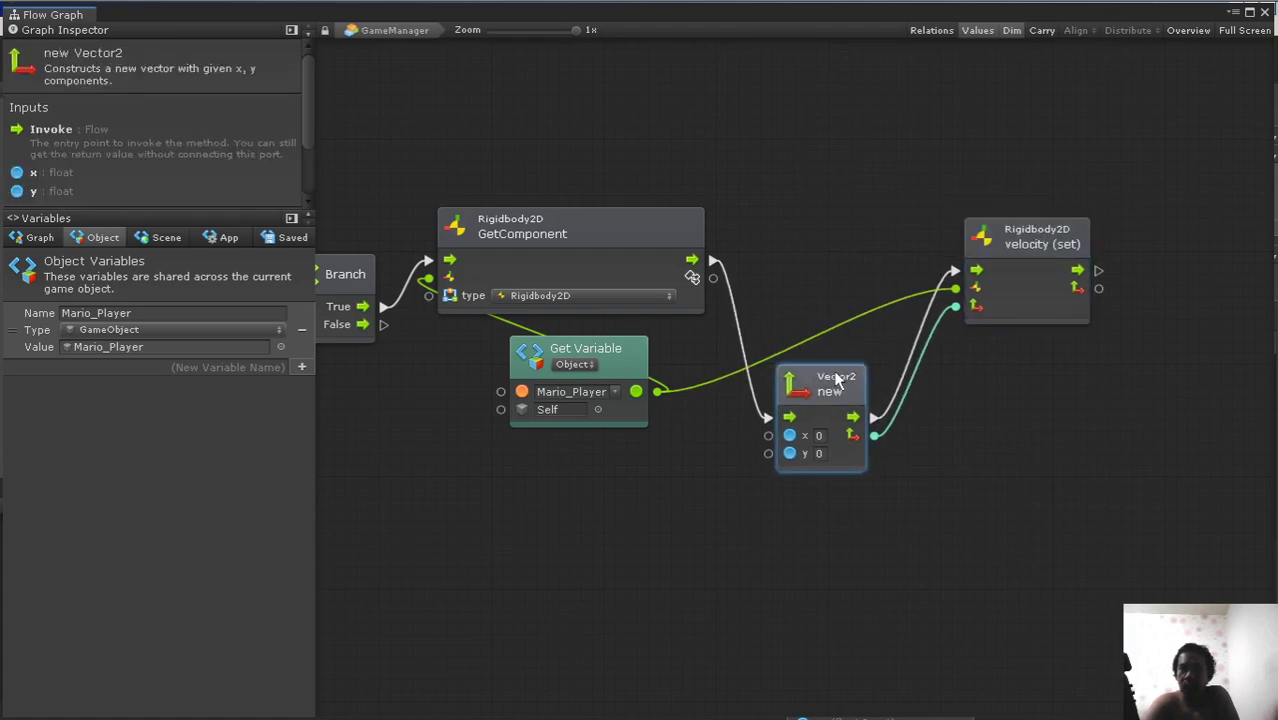
scroll(712, 433, "down", 3)
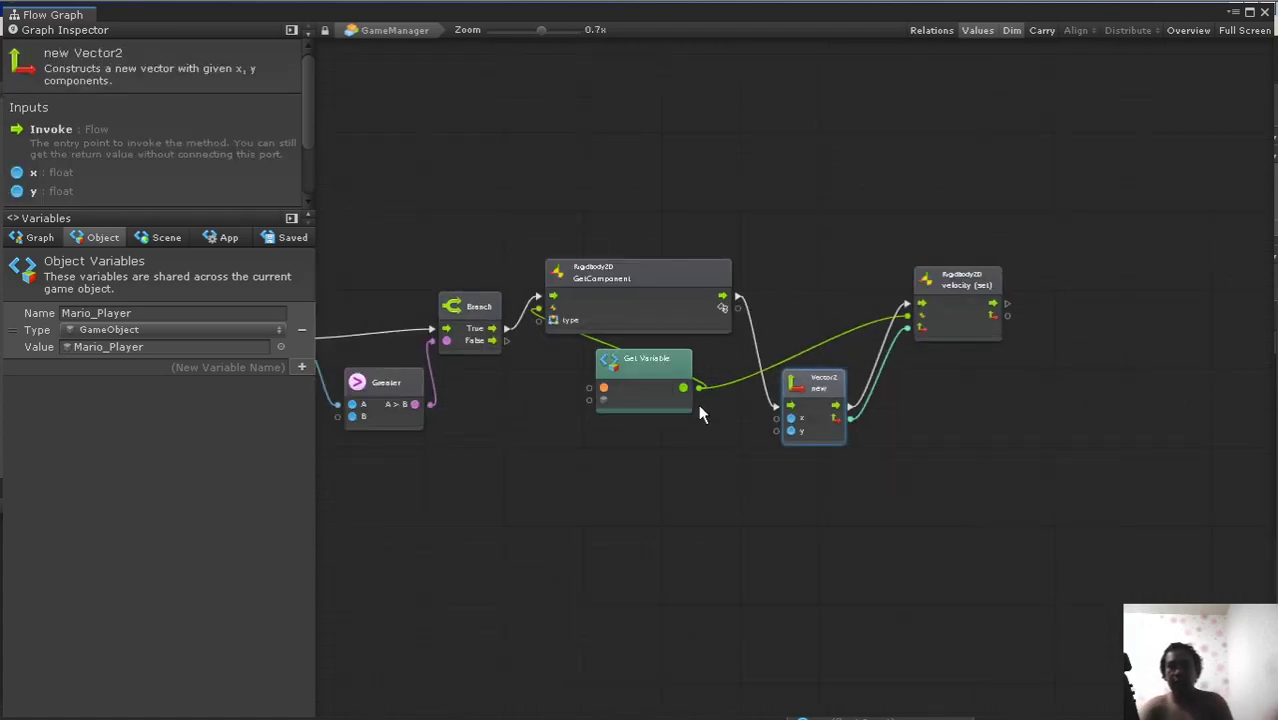
middle_click_drag(712, 433, 944, 437)
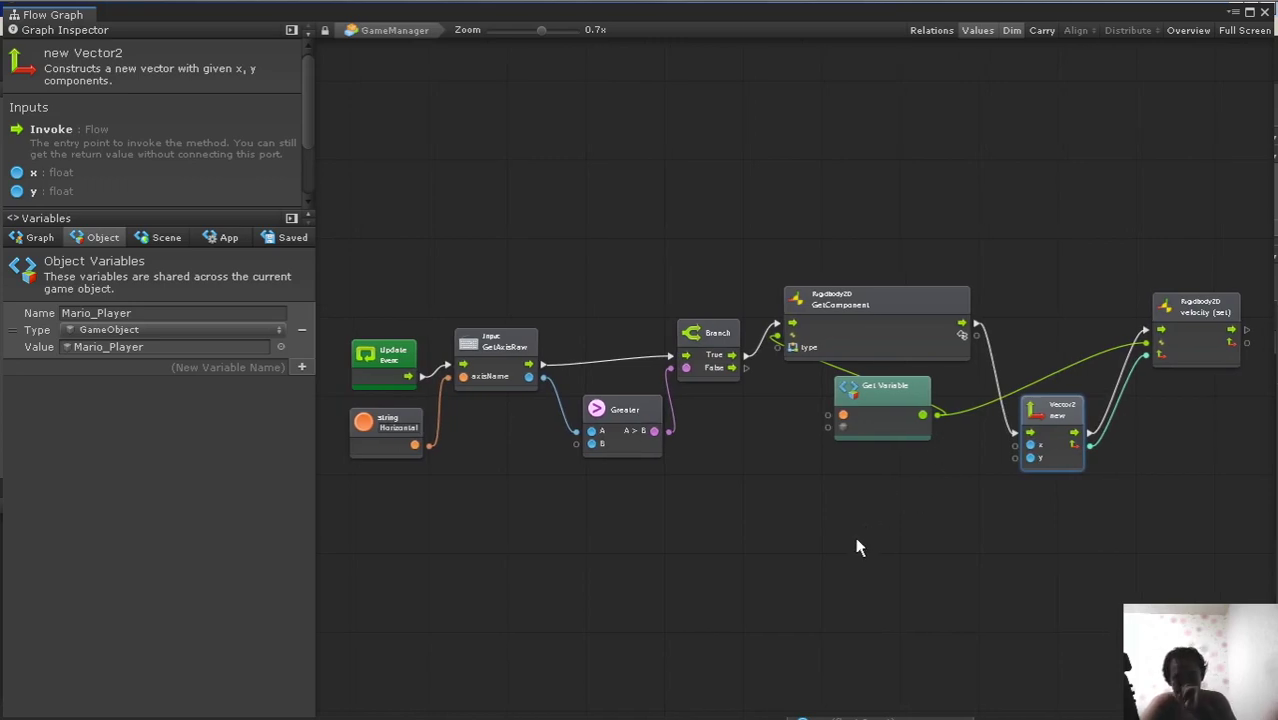
scroll(865, 515, "up", 1)
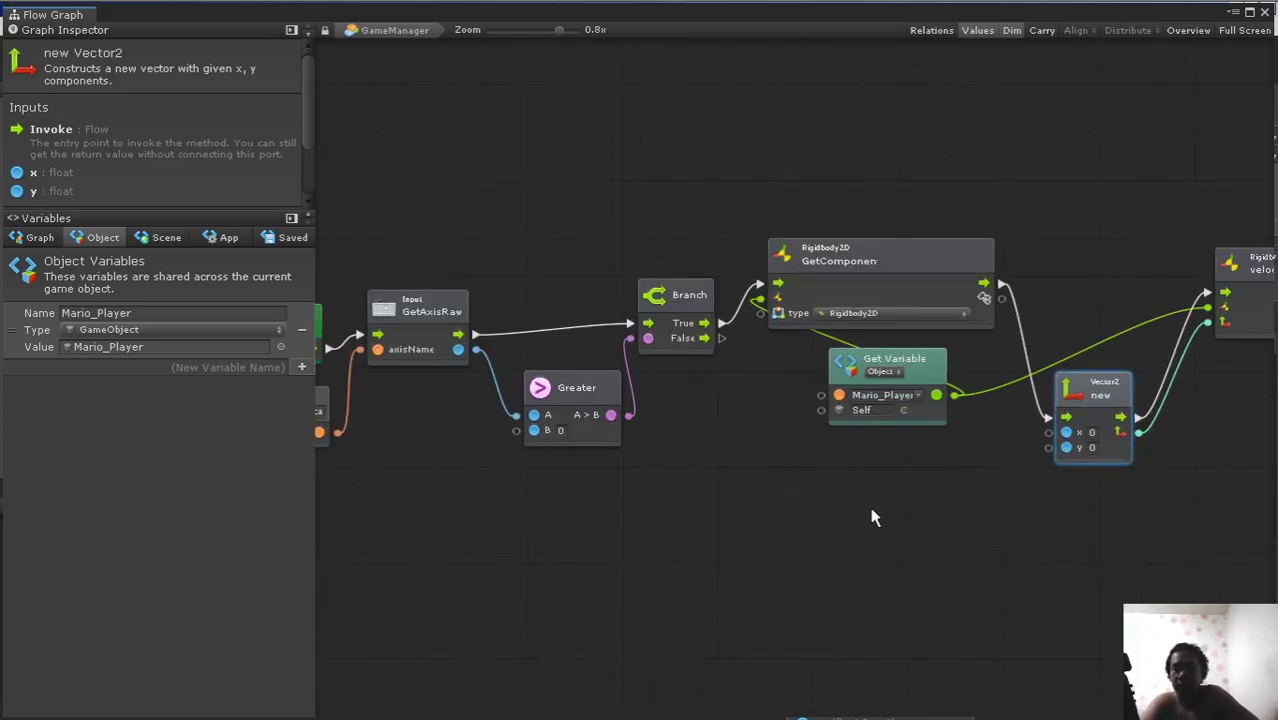
middle_click_drag(896, 512, 762, 545)
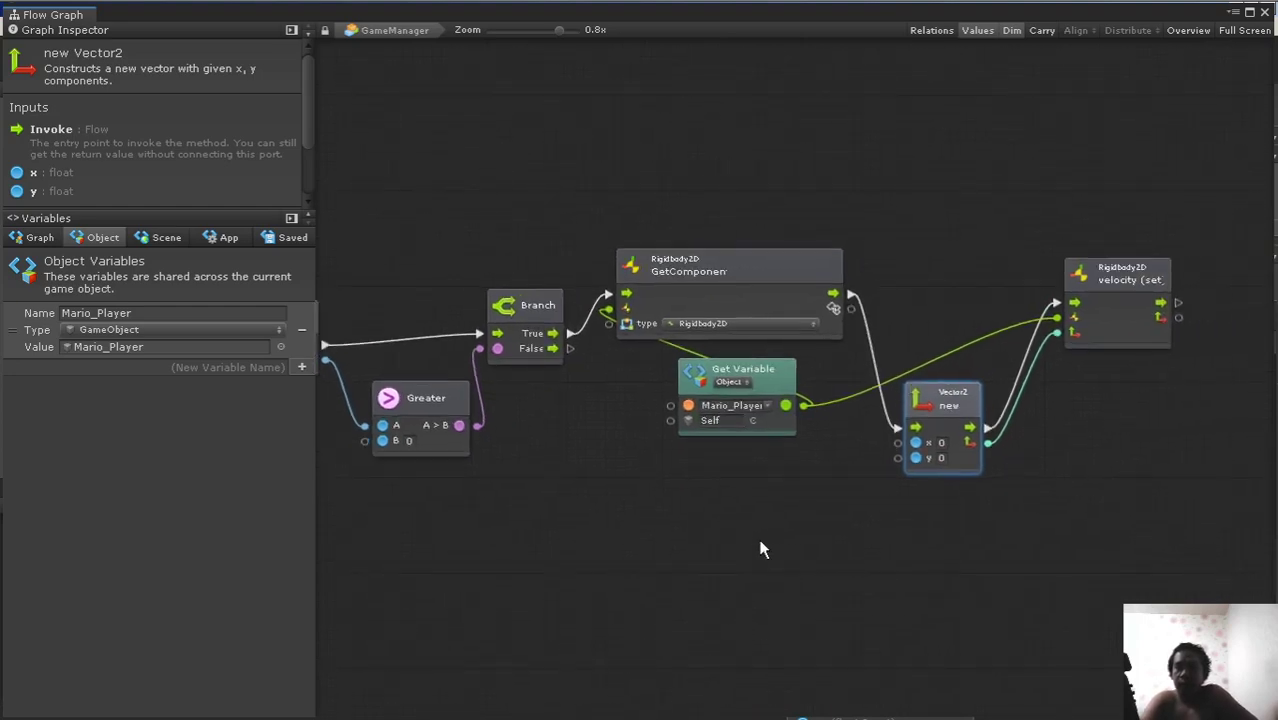
scroll(782, 545, "up", 2)
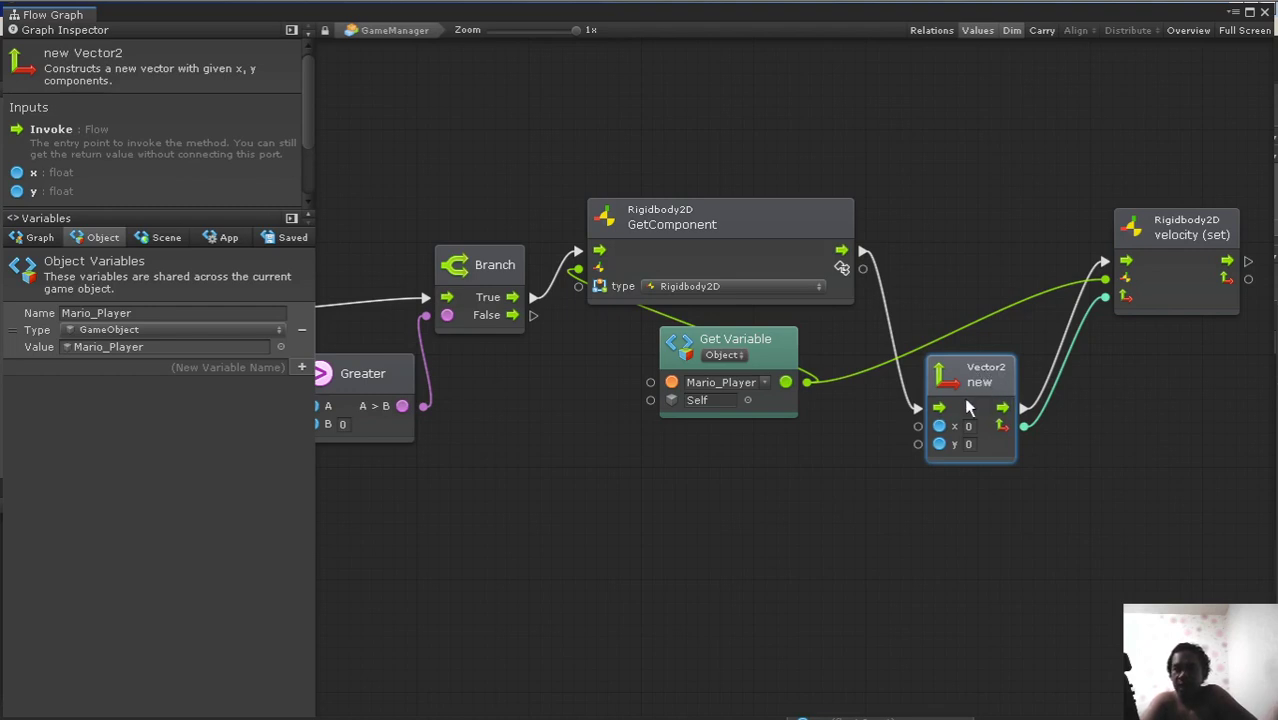
scroll(726, 401, "down", 1)
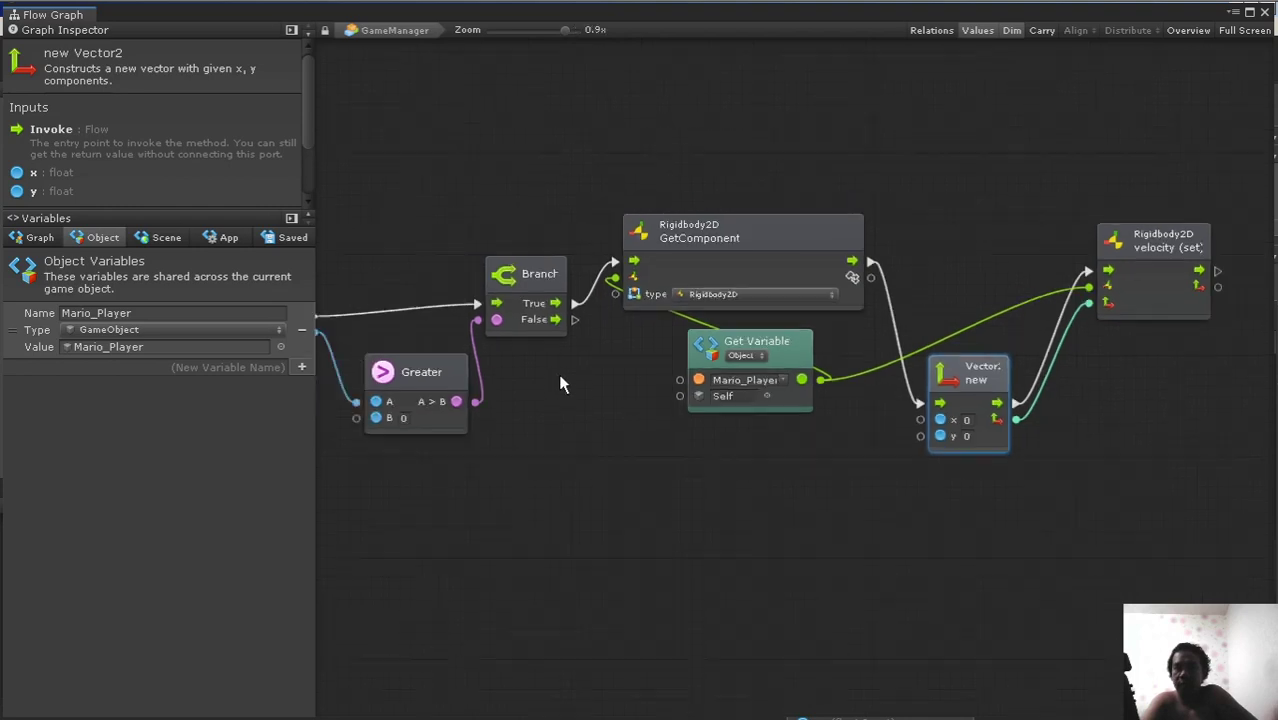
mouse_move(558, 373)
middle_mouse_down()
mouse_move(748, 331)
mouse_move(752, 410)
middle_mouse_up()
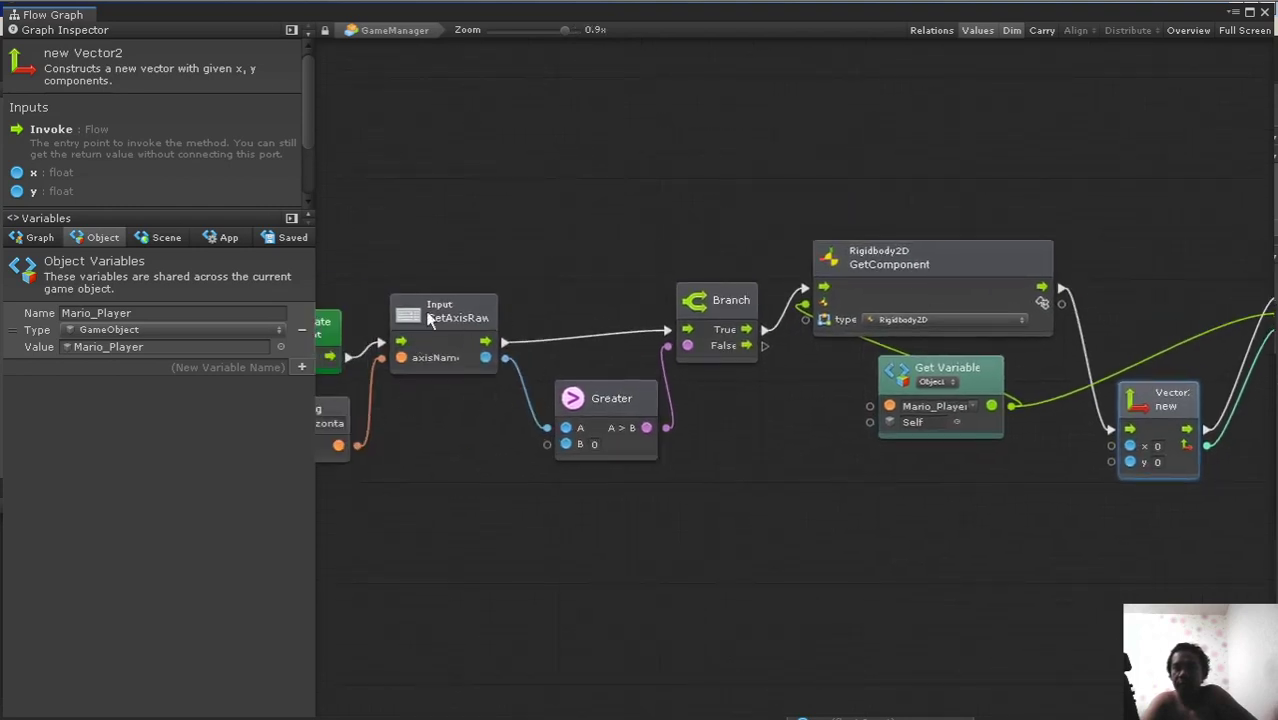
mouse_move(1096, 314)
middle_mouse_down()
mouse_move(872, 341)
mouse_move(838, 252)
middle_mouse_up()
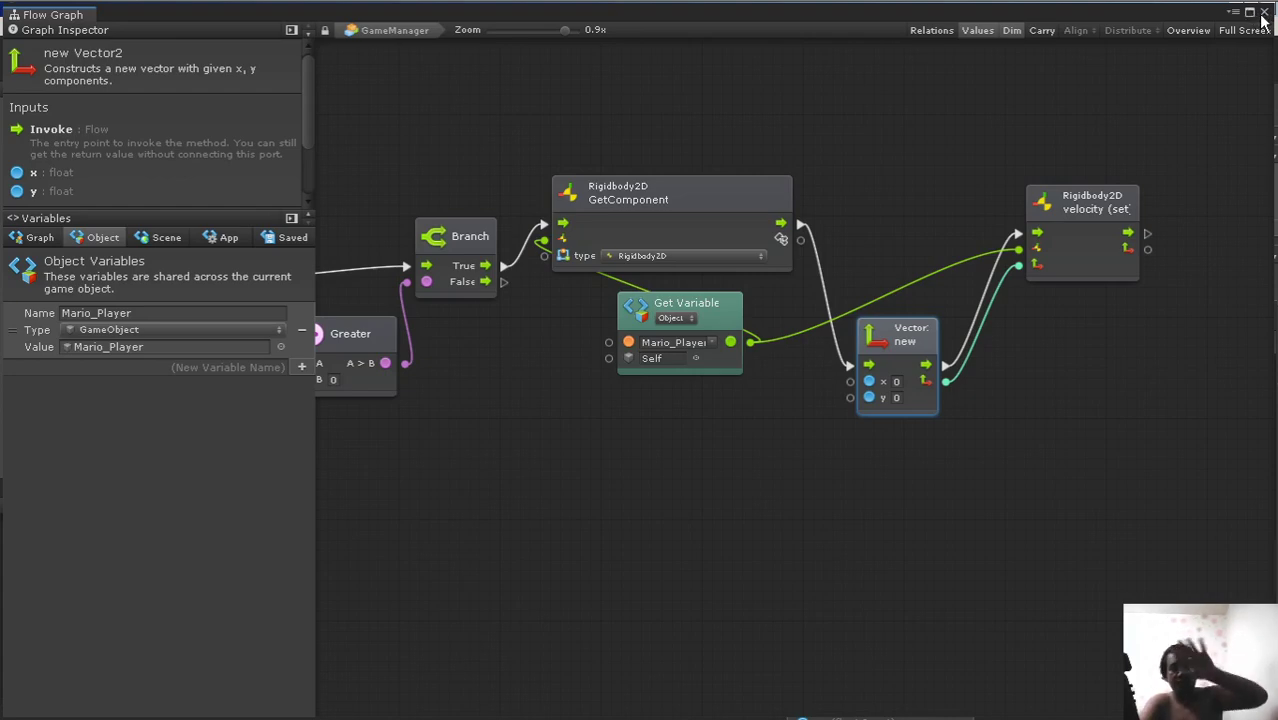
left_click(1264, 12)
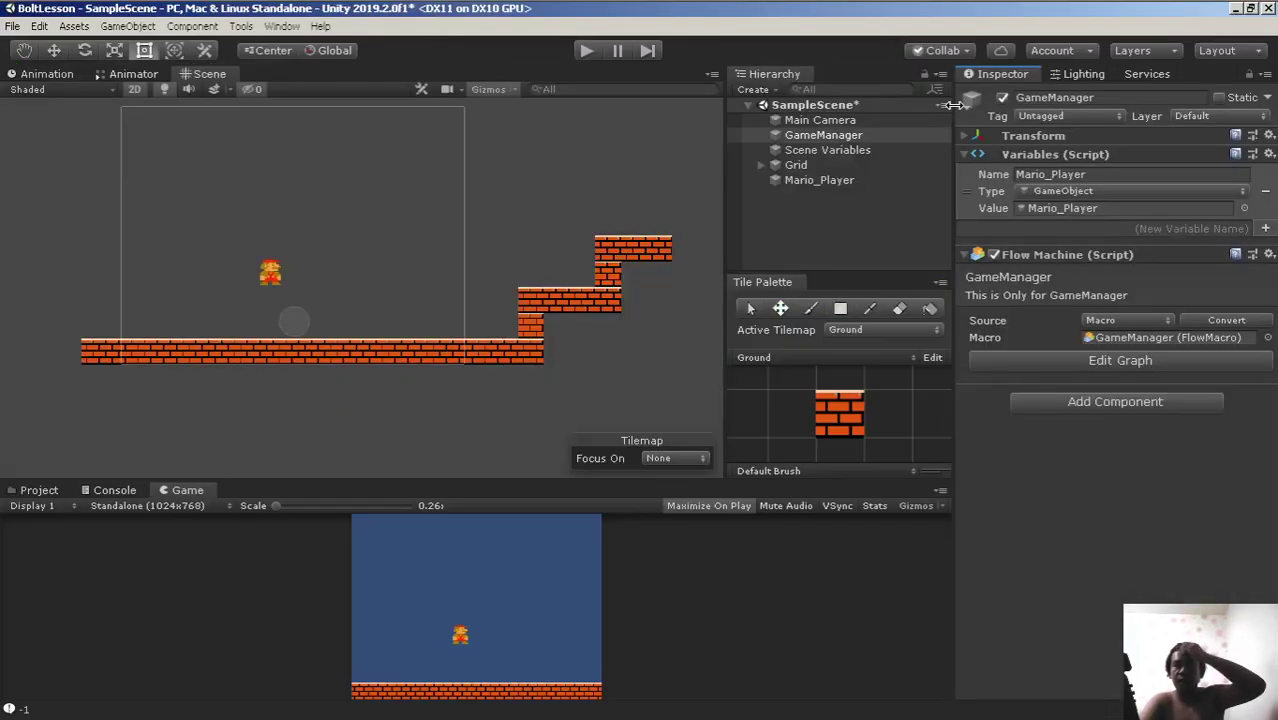
left_click(588, 50)
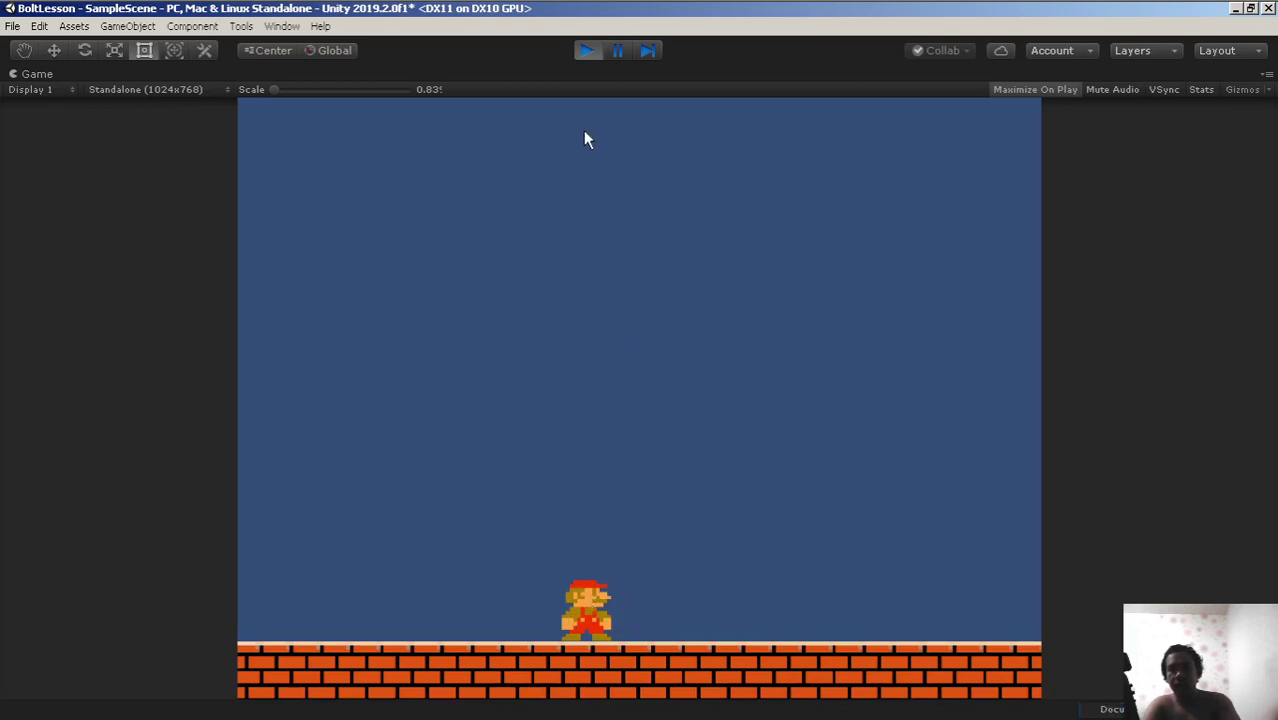
left_click(588, 52)
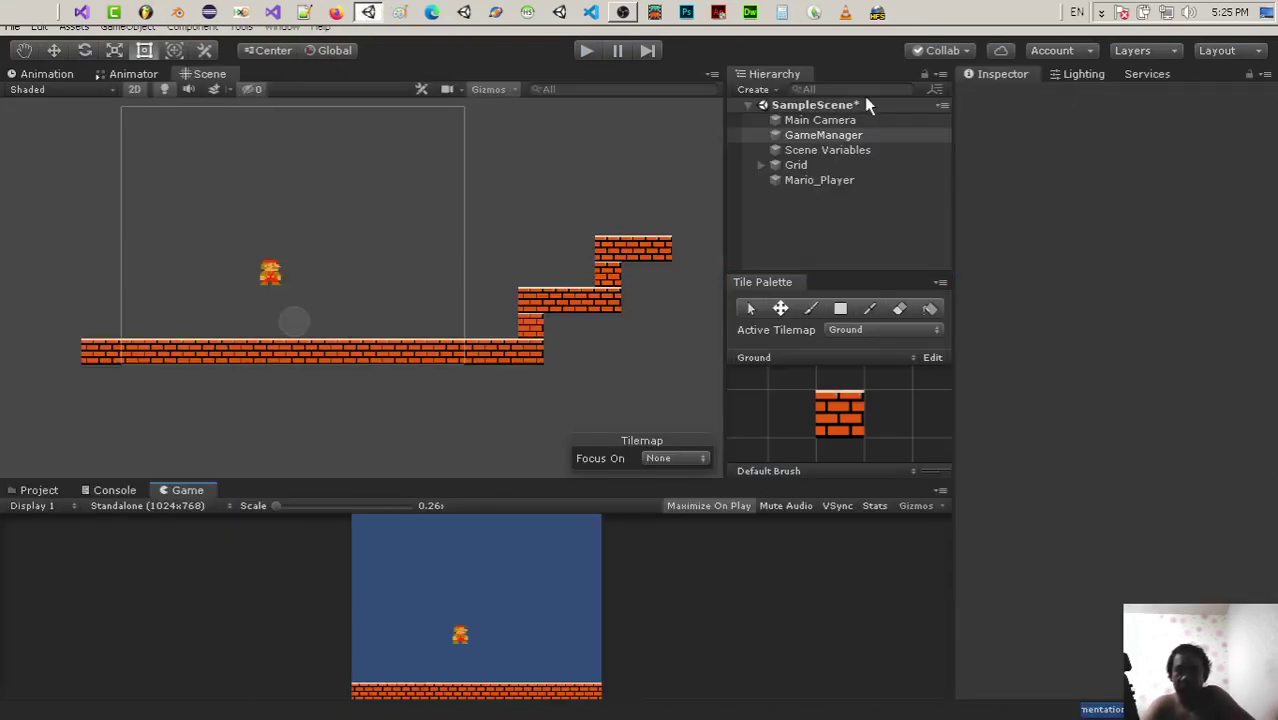
left_click(848, 135)
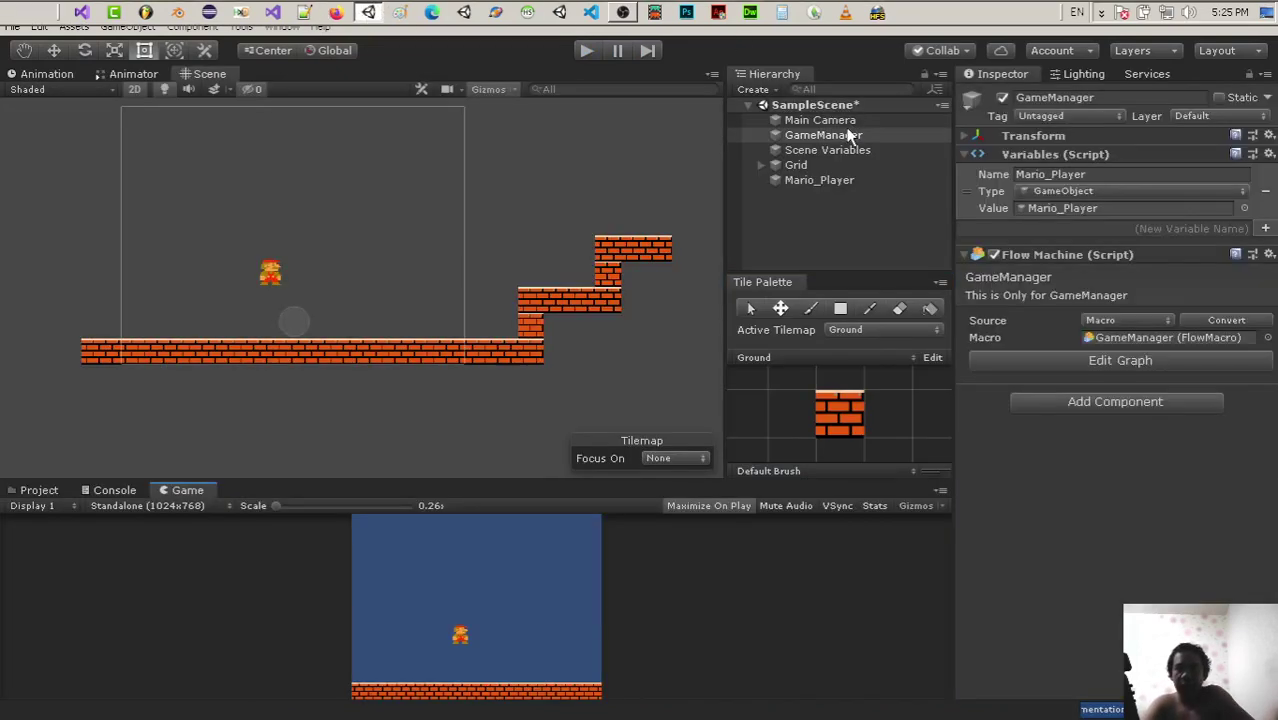
Step: Set the Vector2 node's x value to 1 in GameManager's flow graph, then start a play test
left_click(1117, 362)
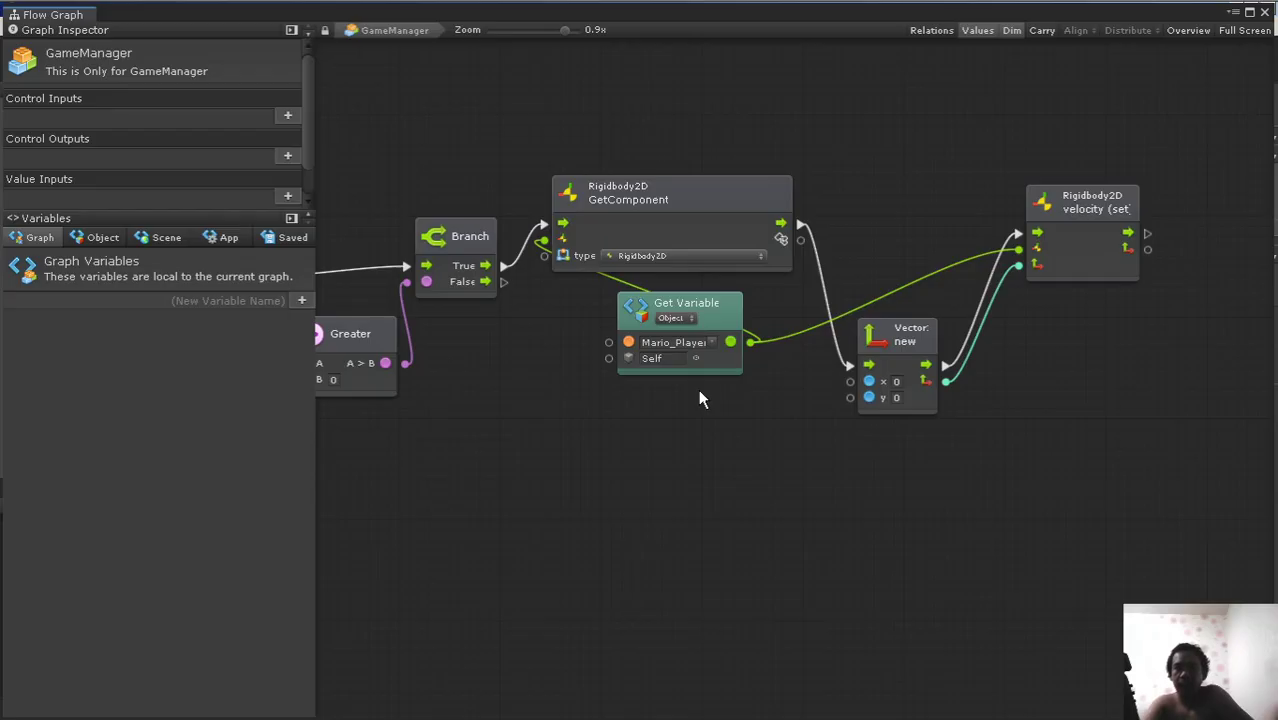
scroll(699, 393, "up", 1)
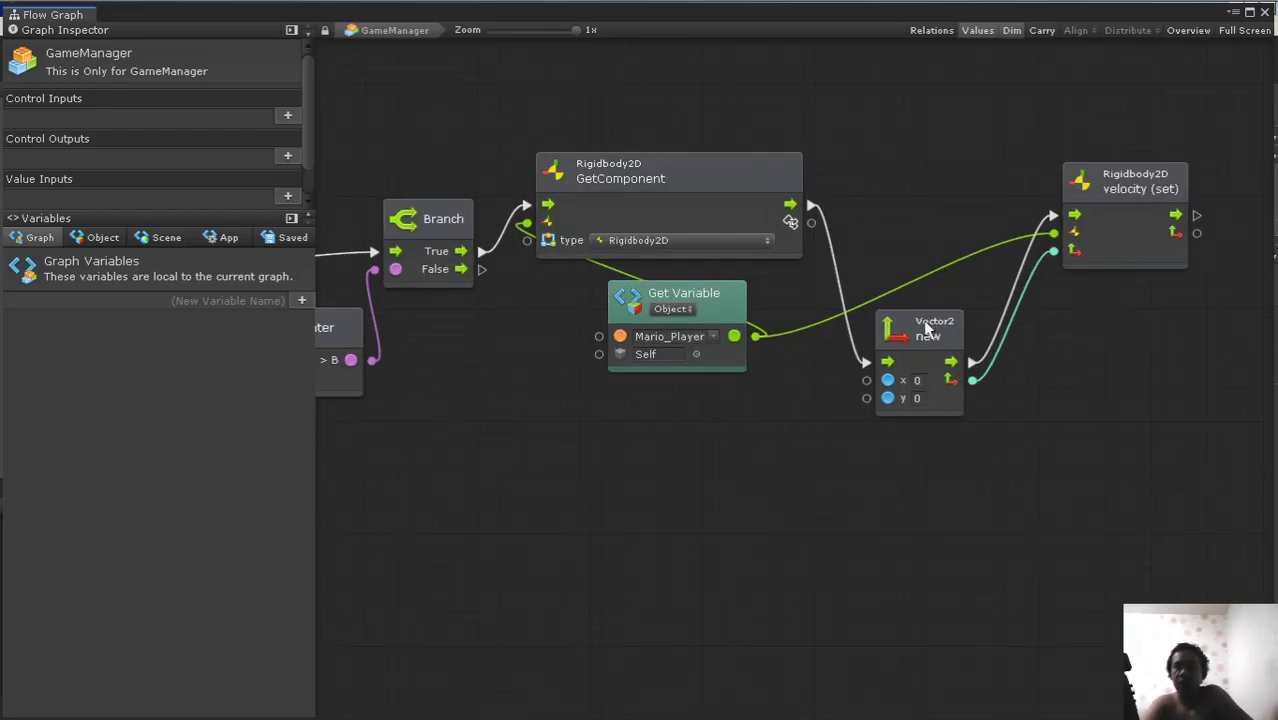
middle_click_drag(1020, 358, 876, 397)
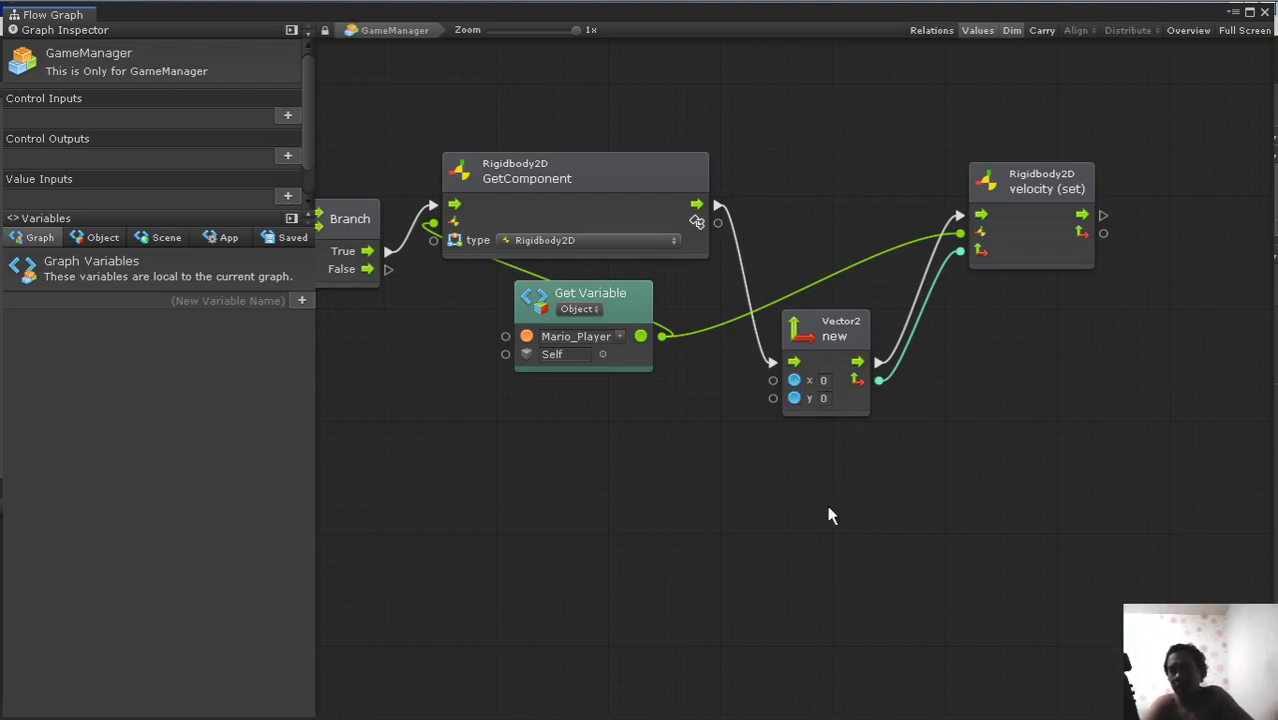
left_click(823, 398)
key("shift+Tab")
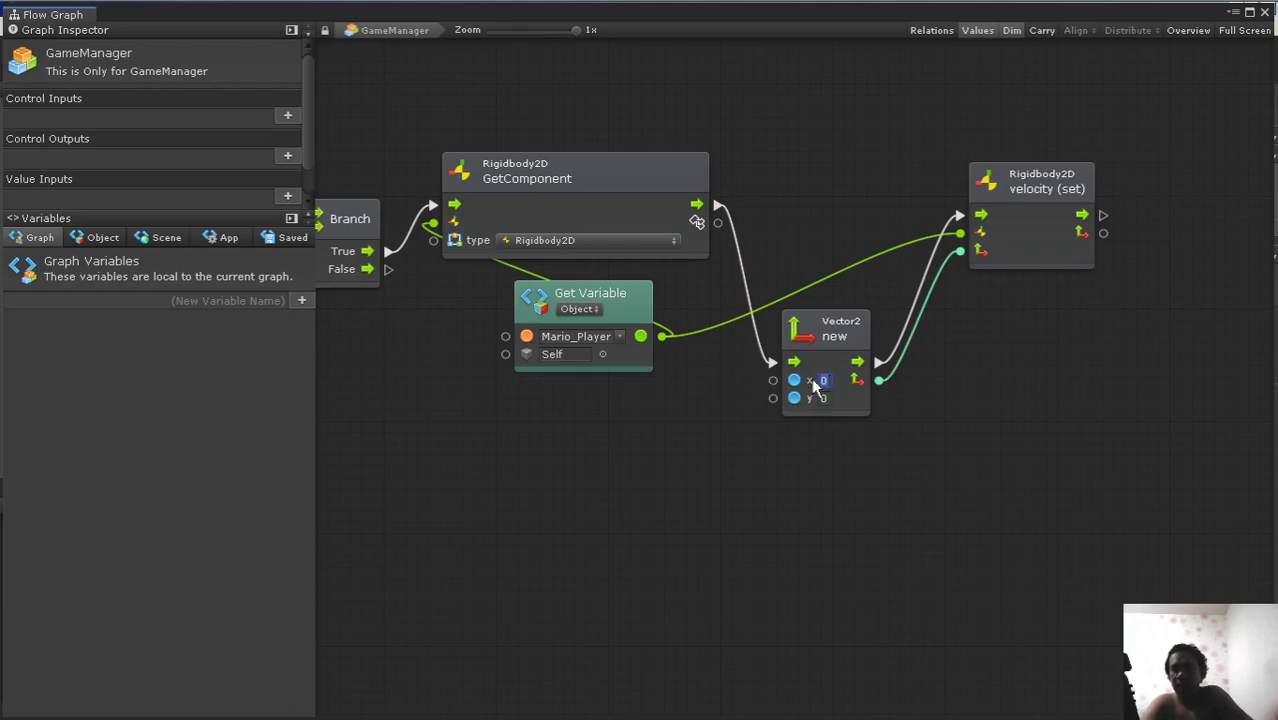
type("1")
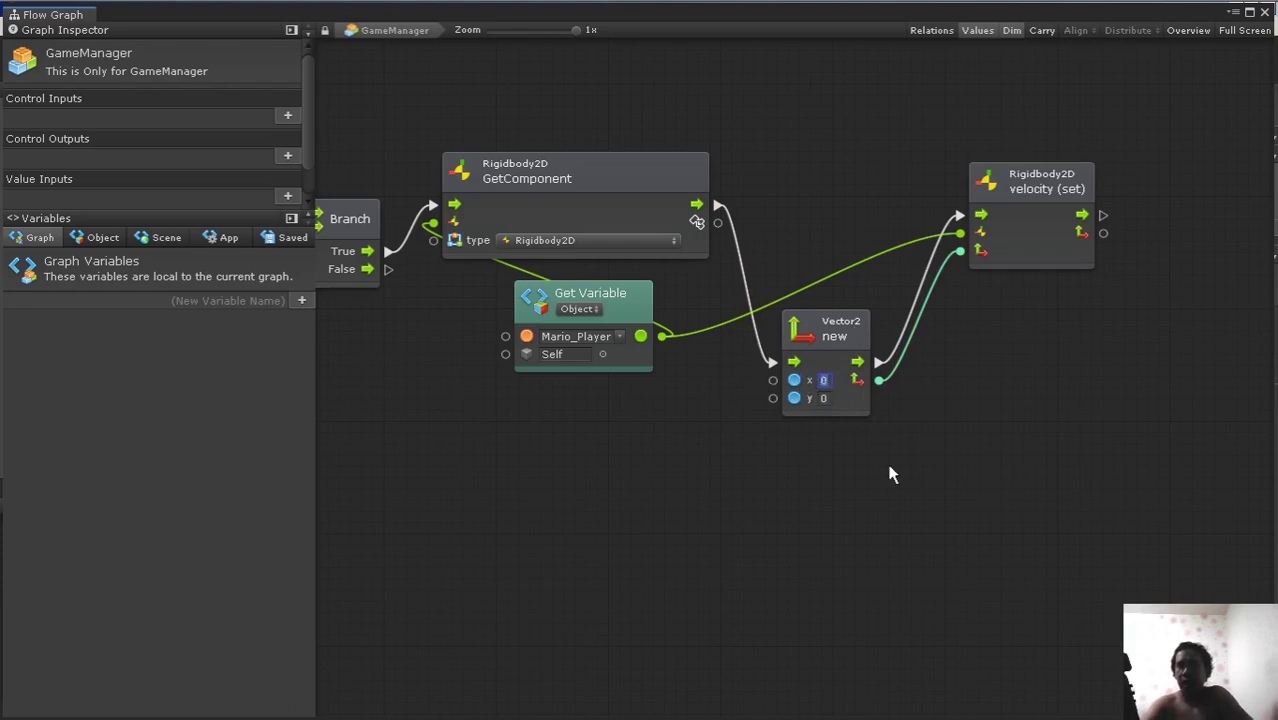
left_click(1264, 12)
left_click(590, 51)
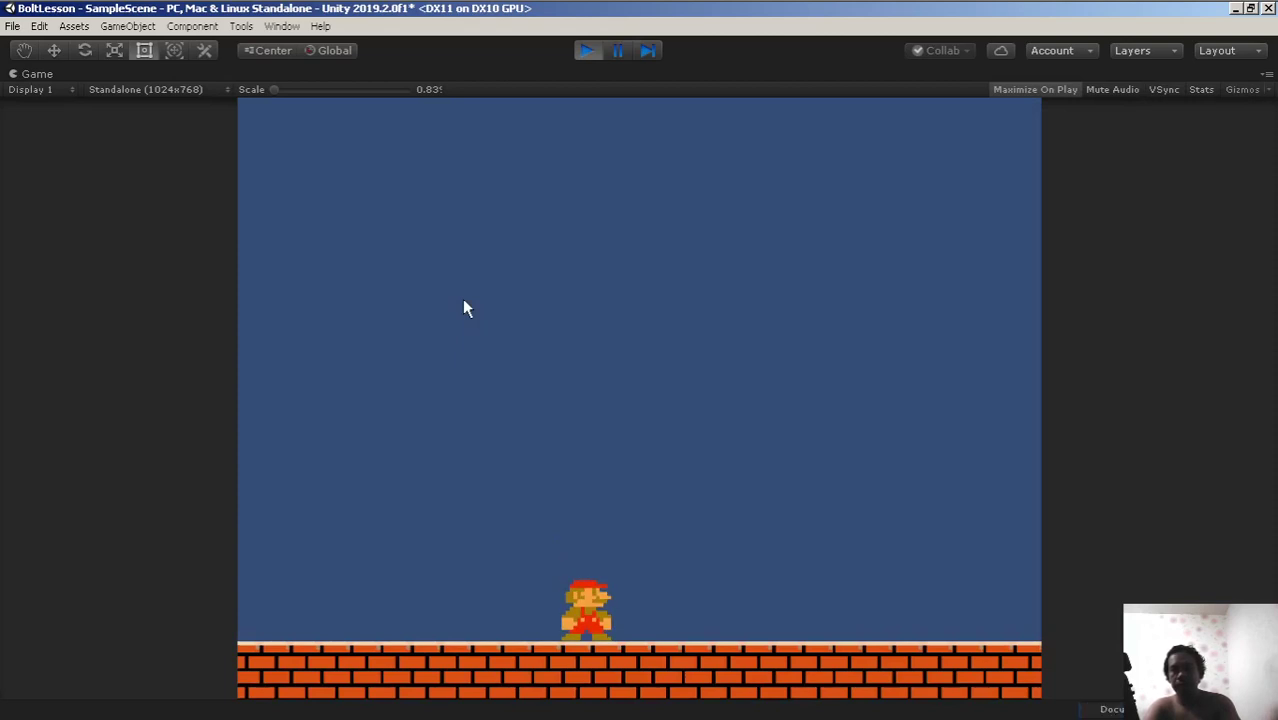
key("Right")
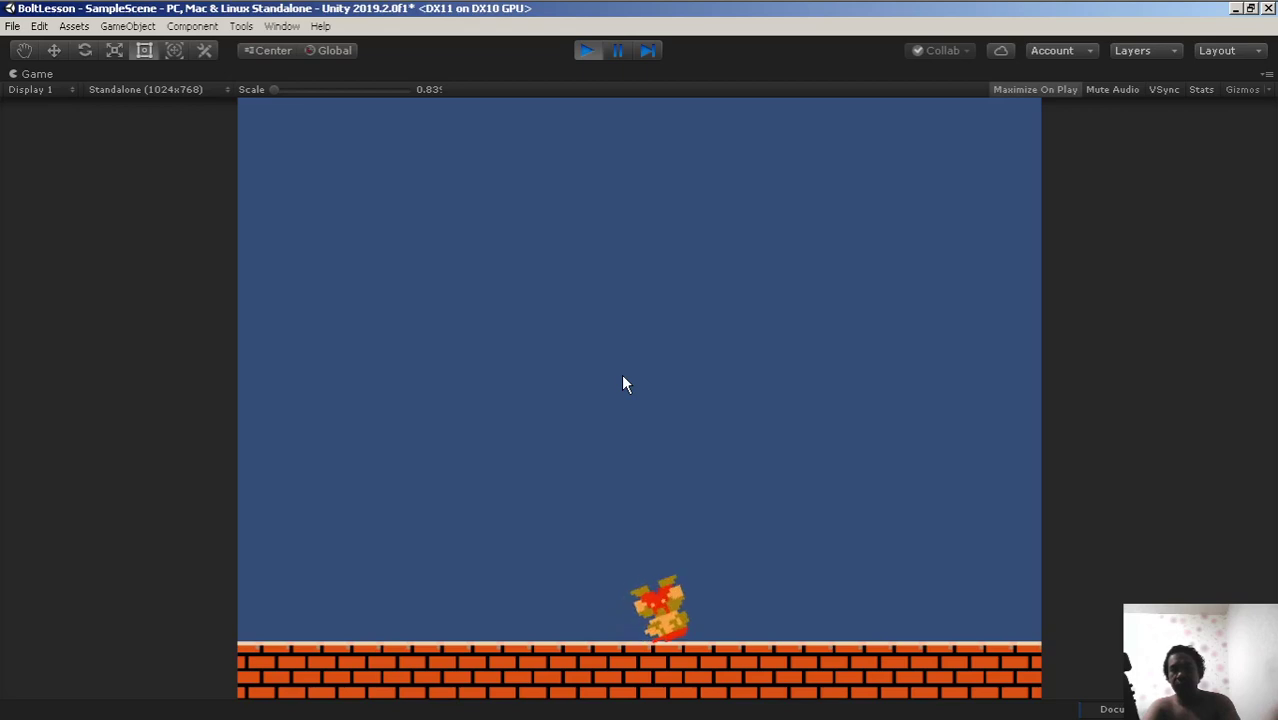
key("Left")
key("Right")
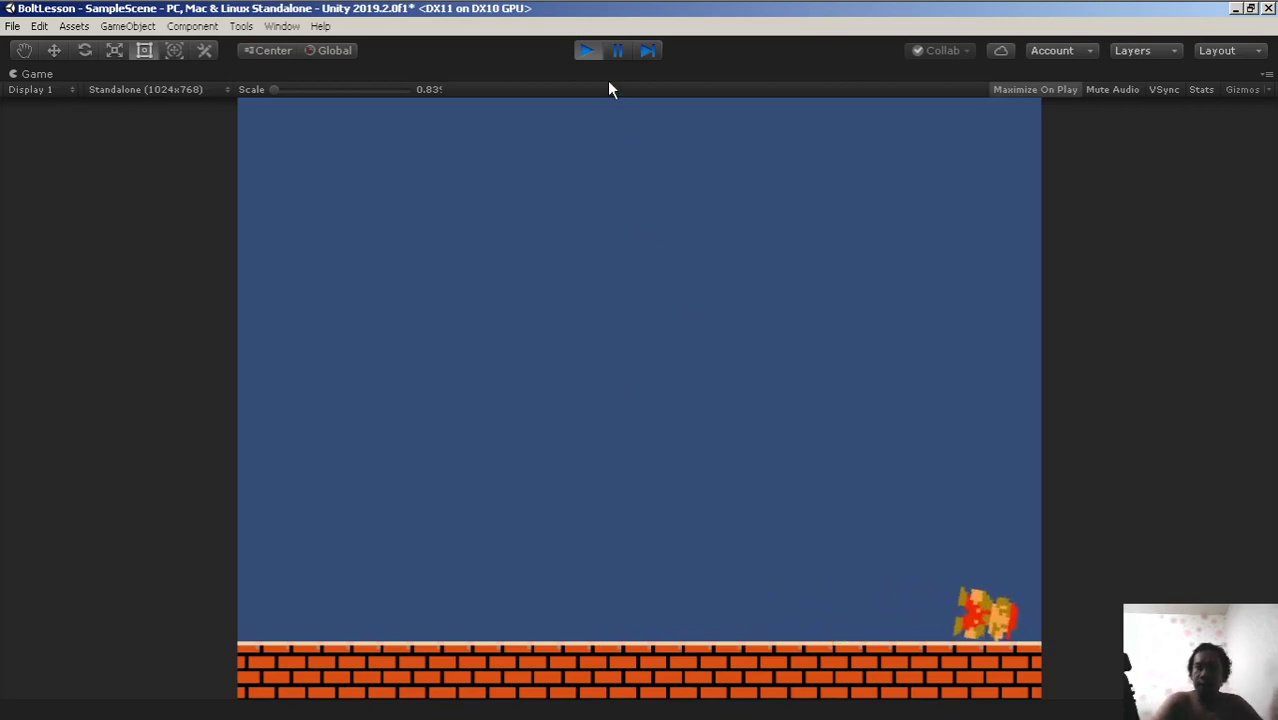
left_click(584, 60)
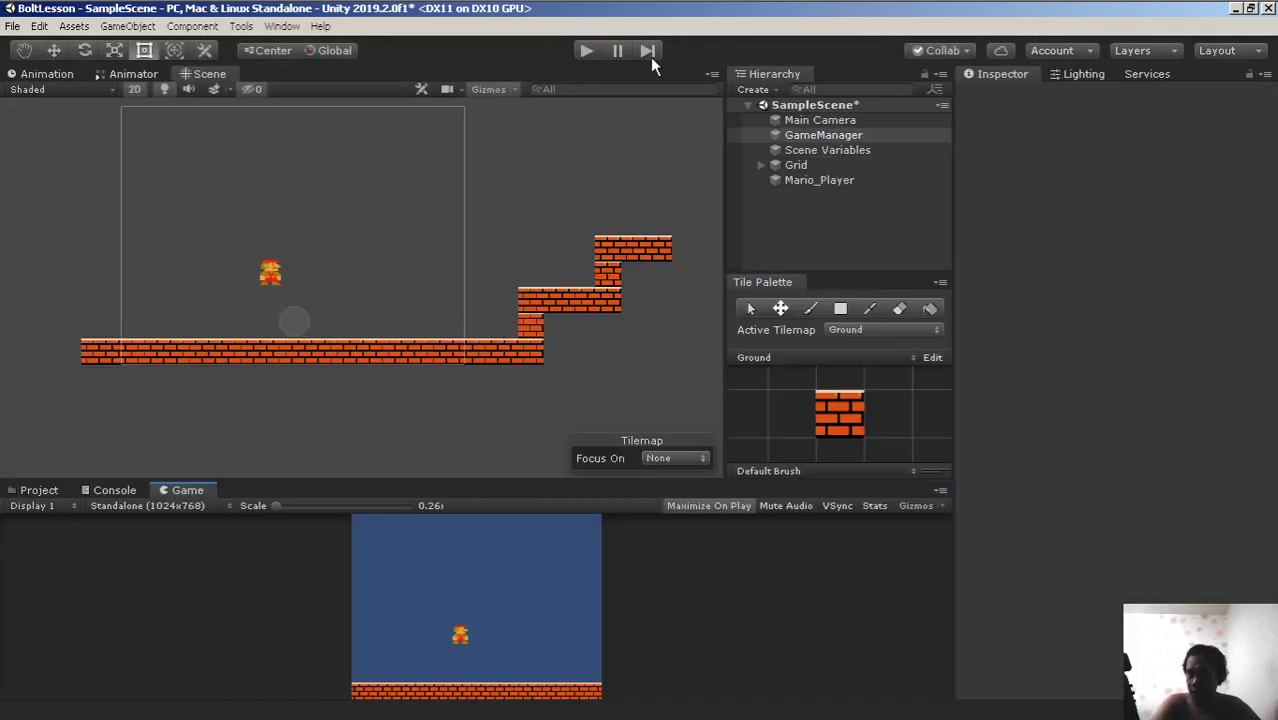
Step: Enable Freeze Rotation Z on Mario_Player's Rigidbody 2D constraints and enter Play mode
left_click(808, 134)
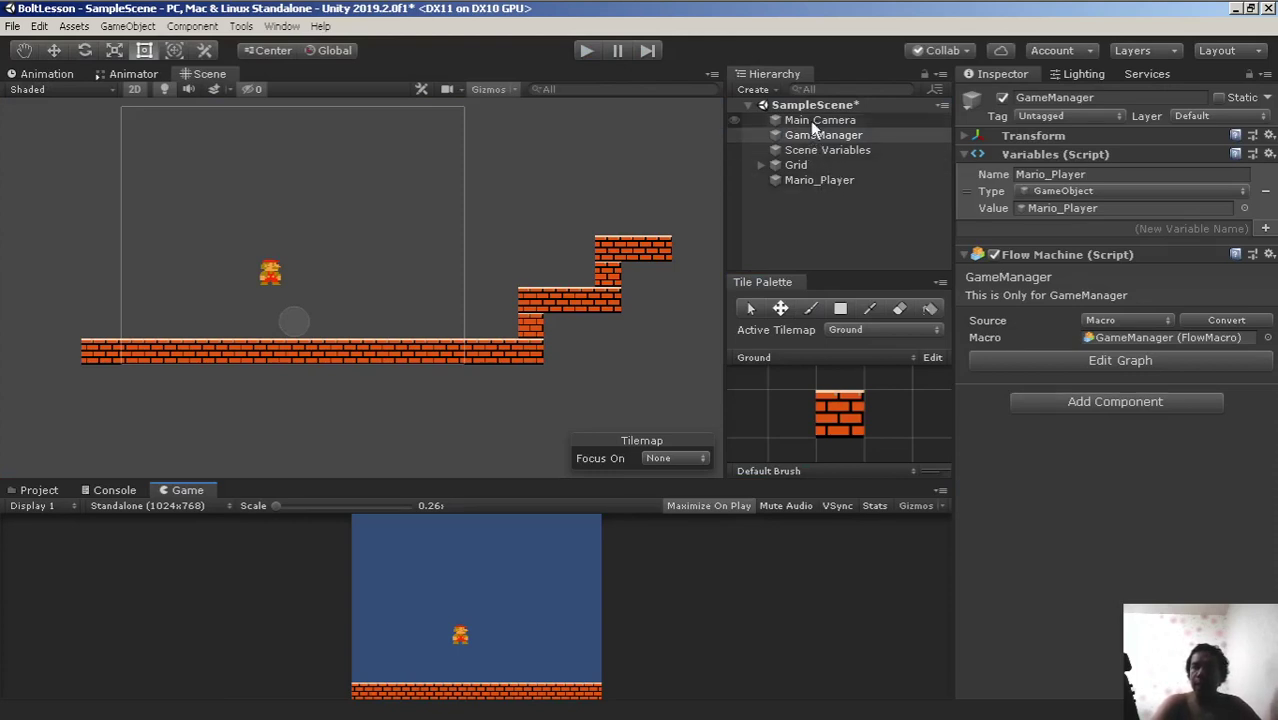
left_click(798, 182)
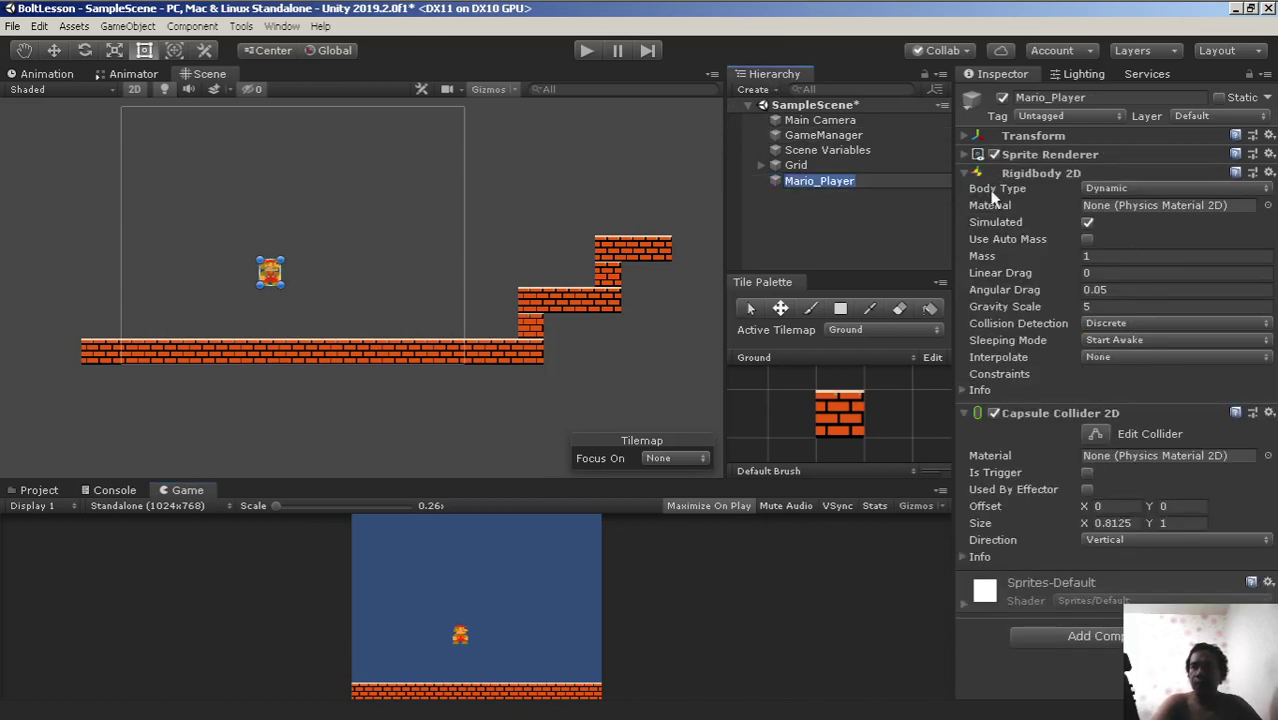
left_click(995, 378)
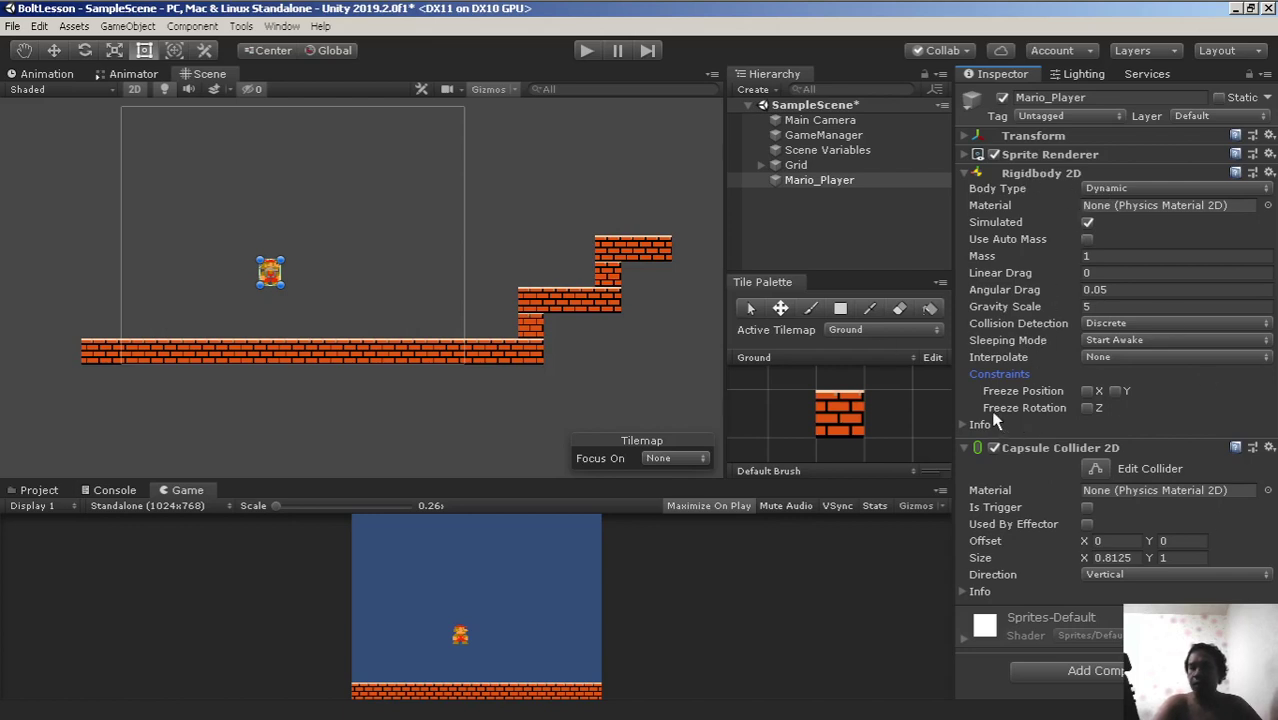
left_click(1088, 409)
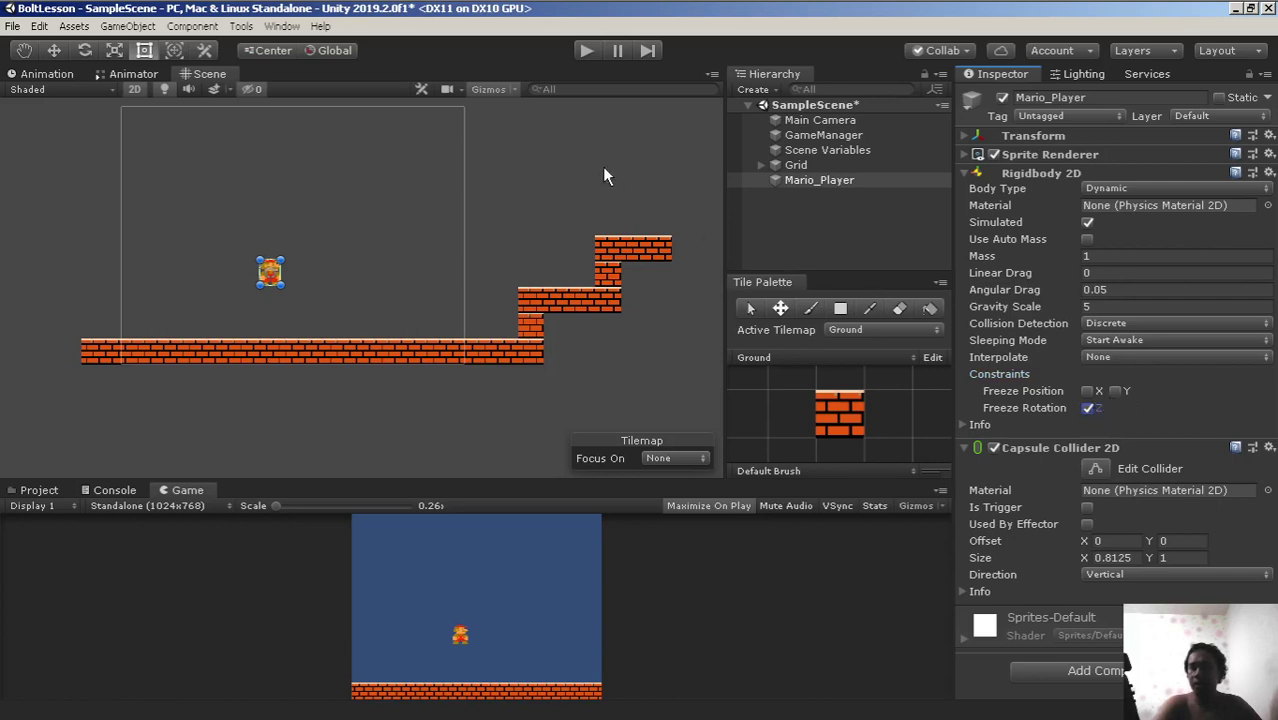
left_click(592, 57)
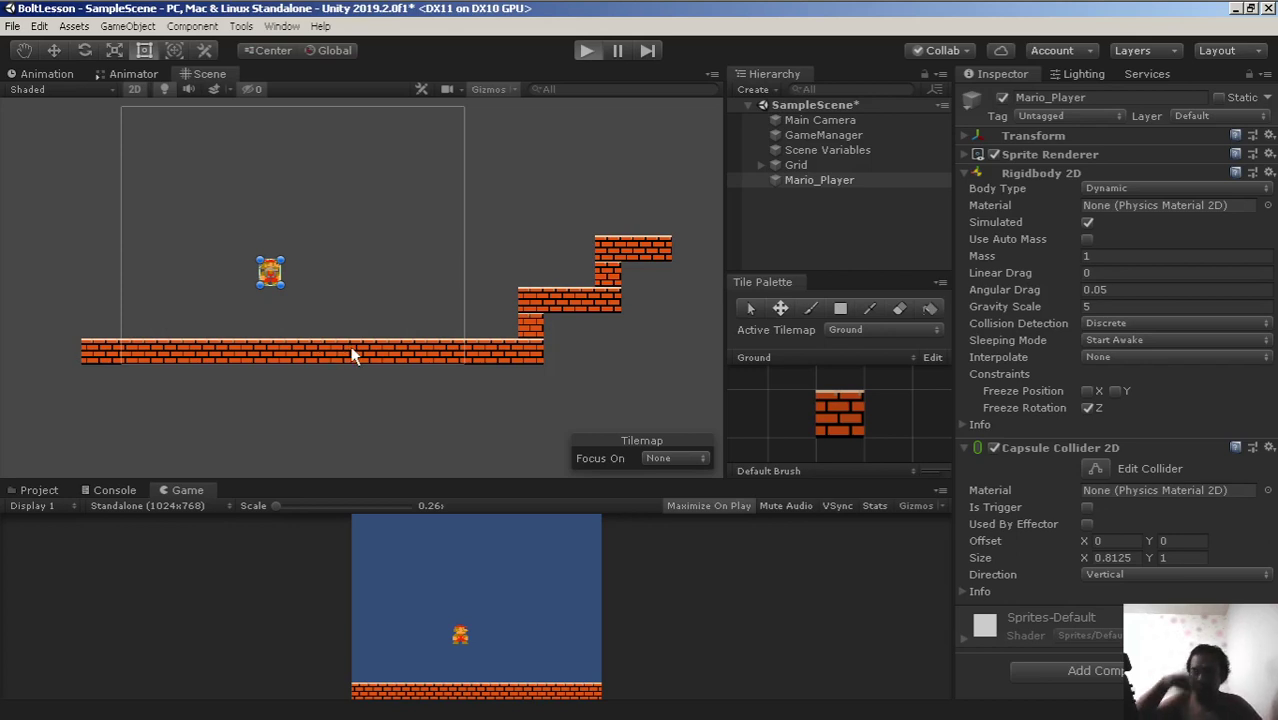
Step: Walk Mario right along the brick ground with the right arrow key, then exit Play mode
key("ctrl+p")
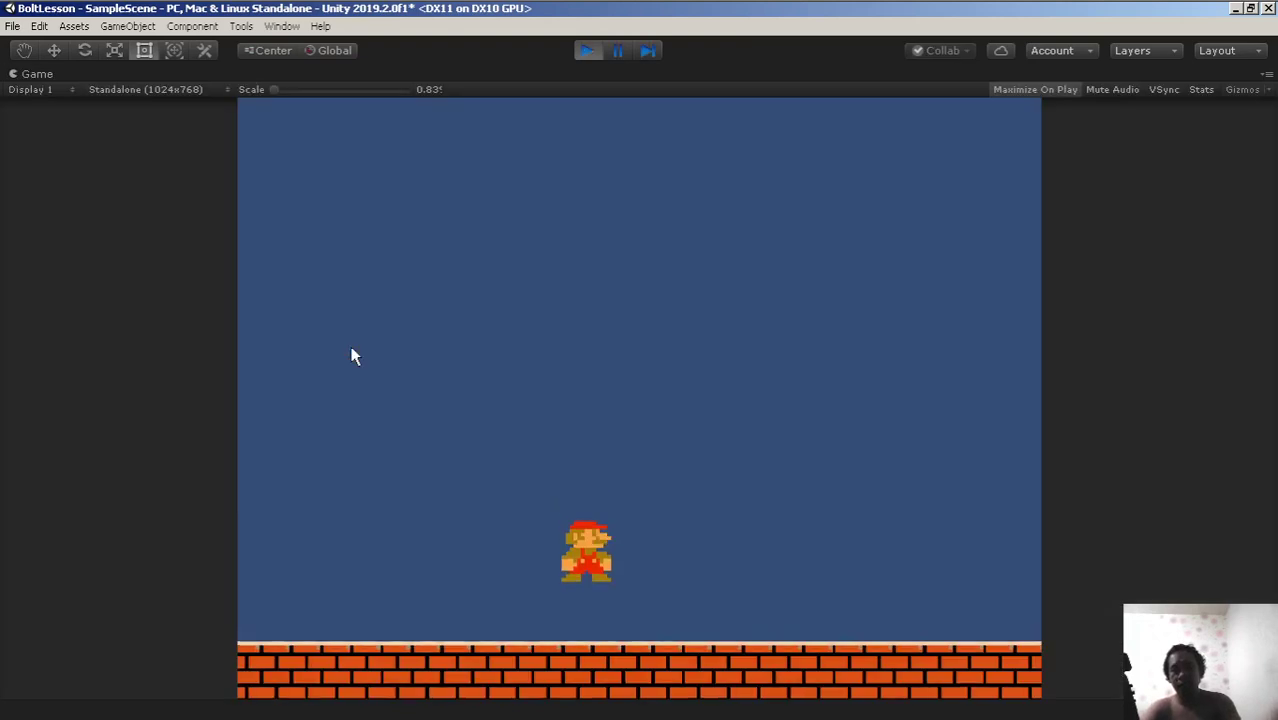
key("Right")
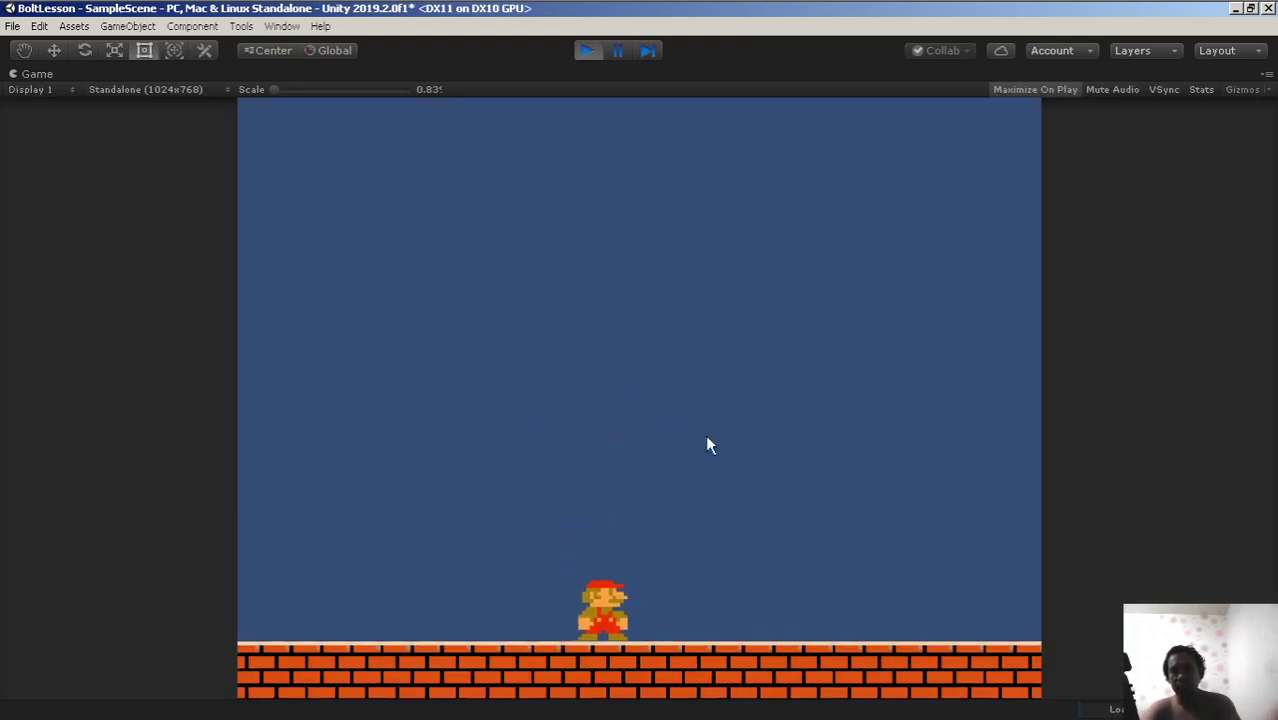
key("Right")
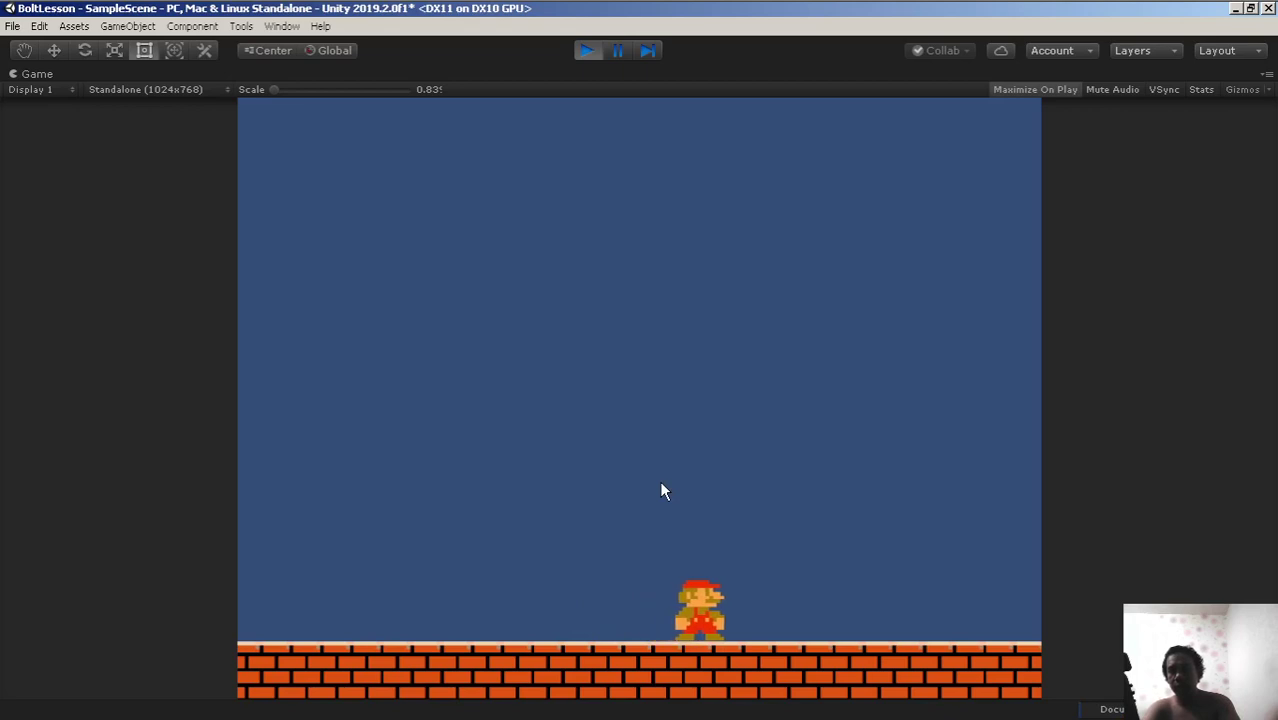
key("Right")
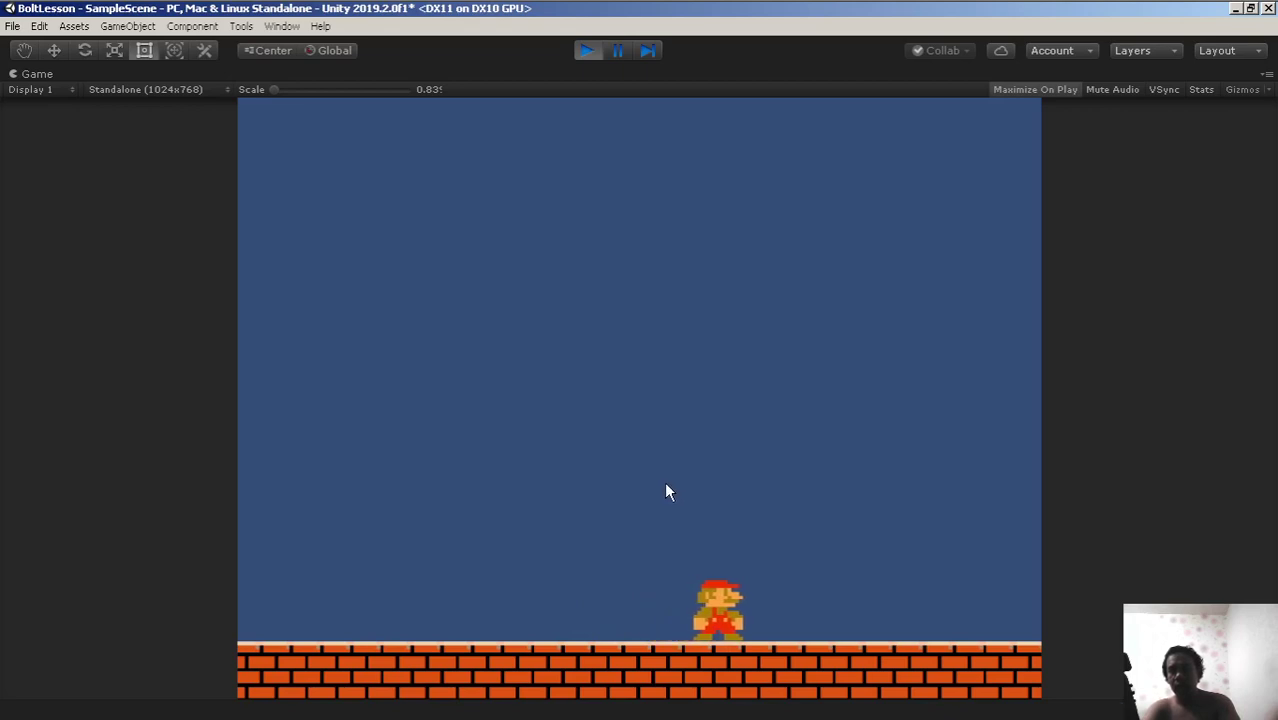
key("Right")
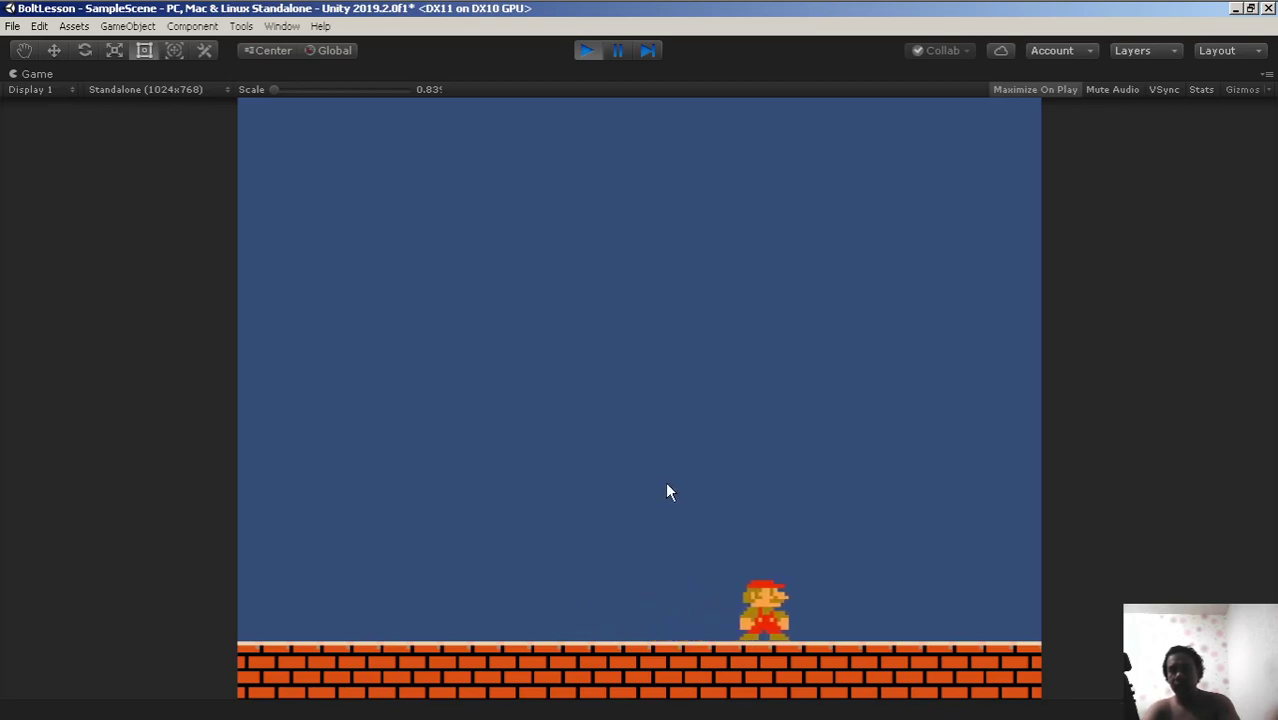
key("Right")
key("Right")
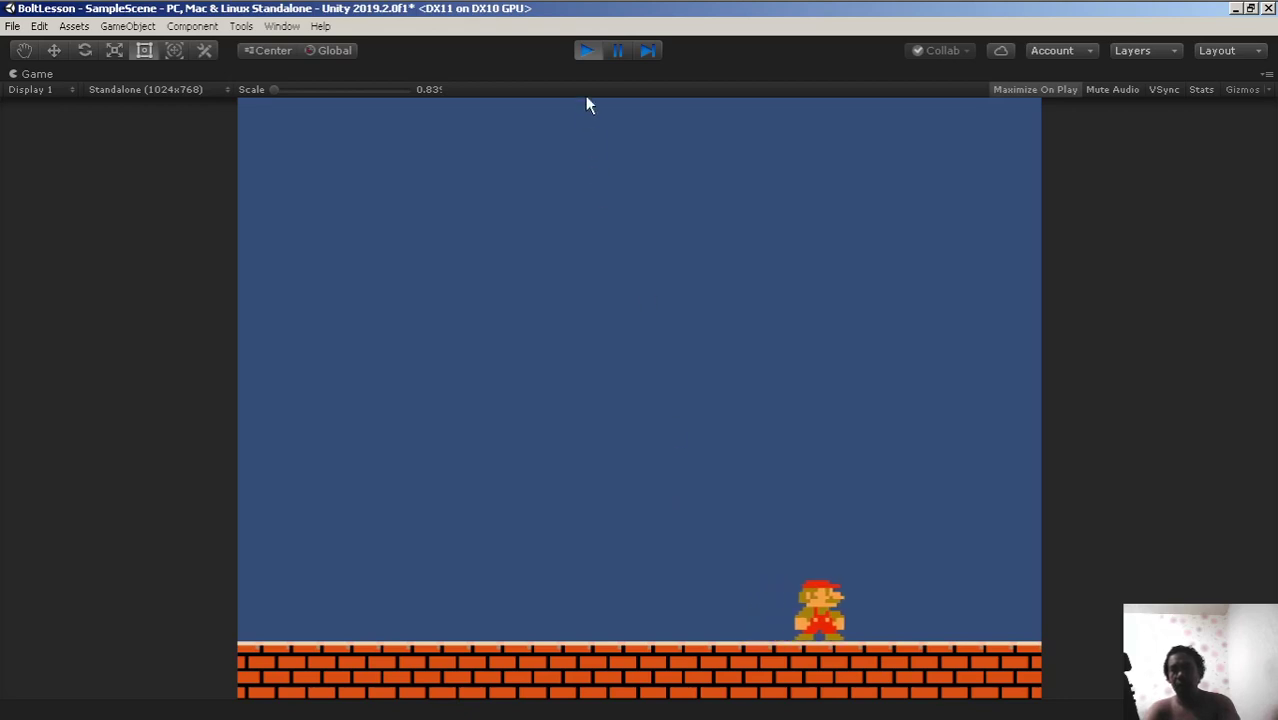
left_click(586, 51)
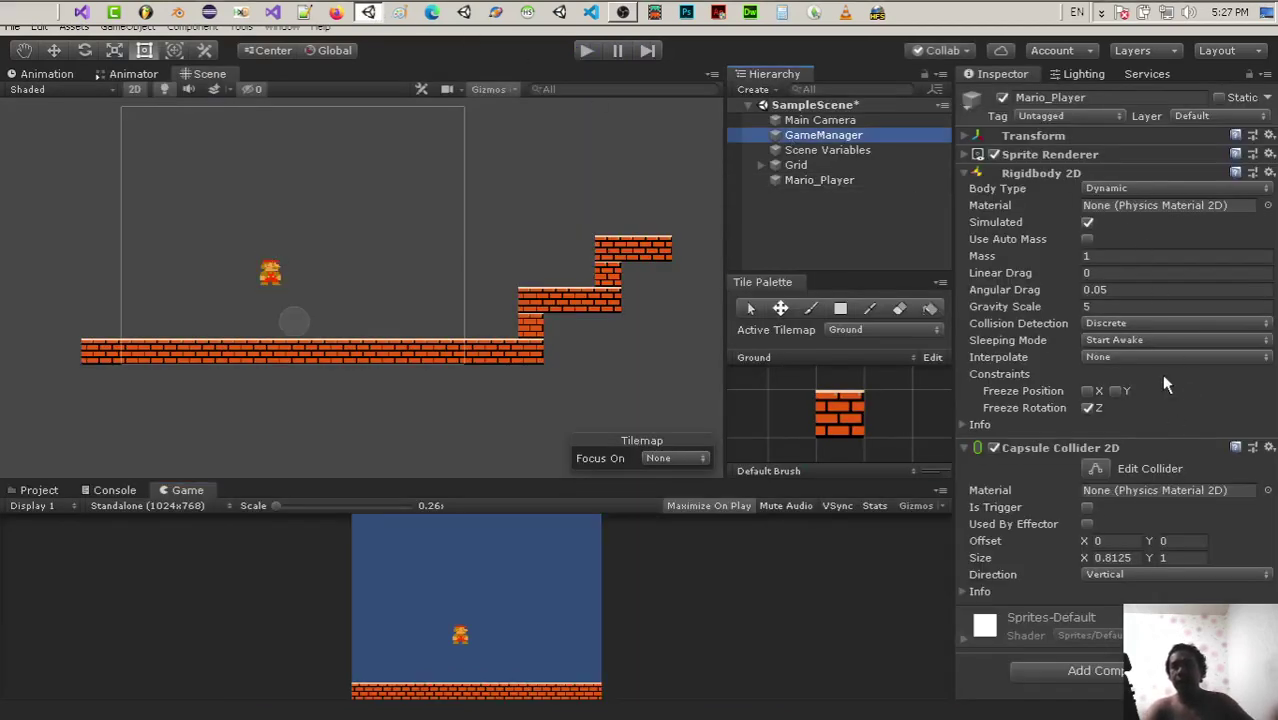
Step: Reopen GameManager's flow graph and bring the Update Event and string nodes into view
left_click(1118, 363)
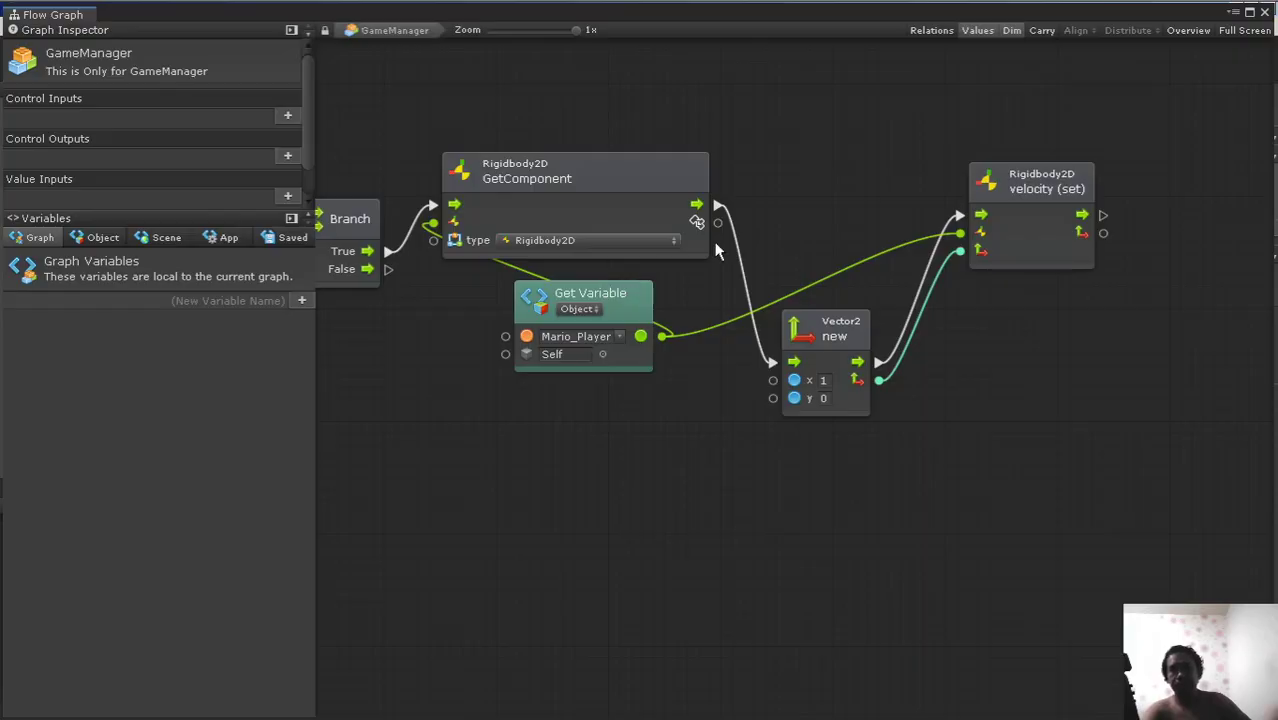
scroll(780, 211, "down", 4)
scroll(783, 222, "up", 3)
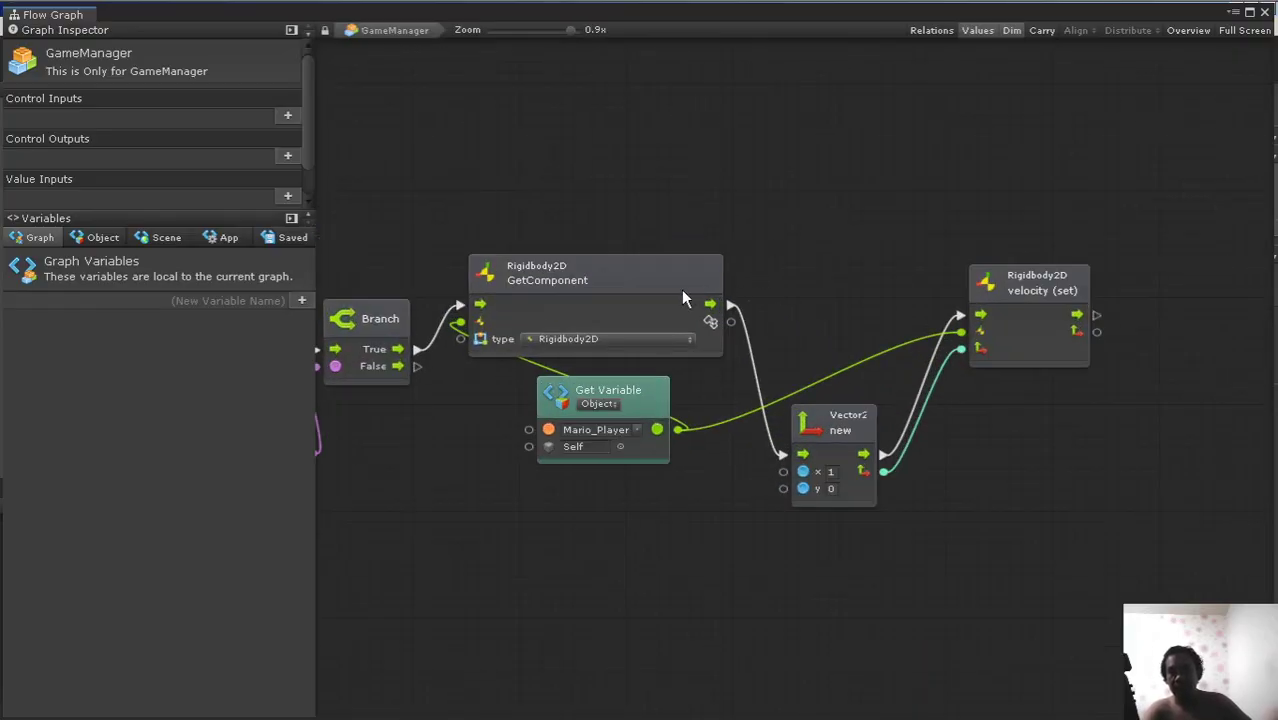
scroll(810, 321, "down", 3)
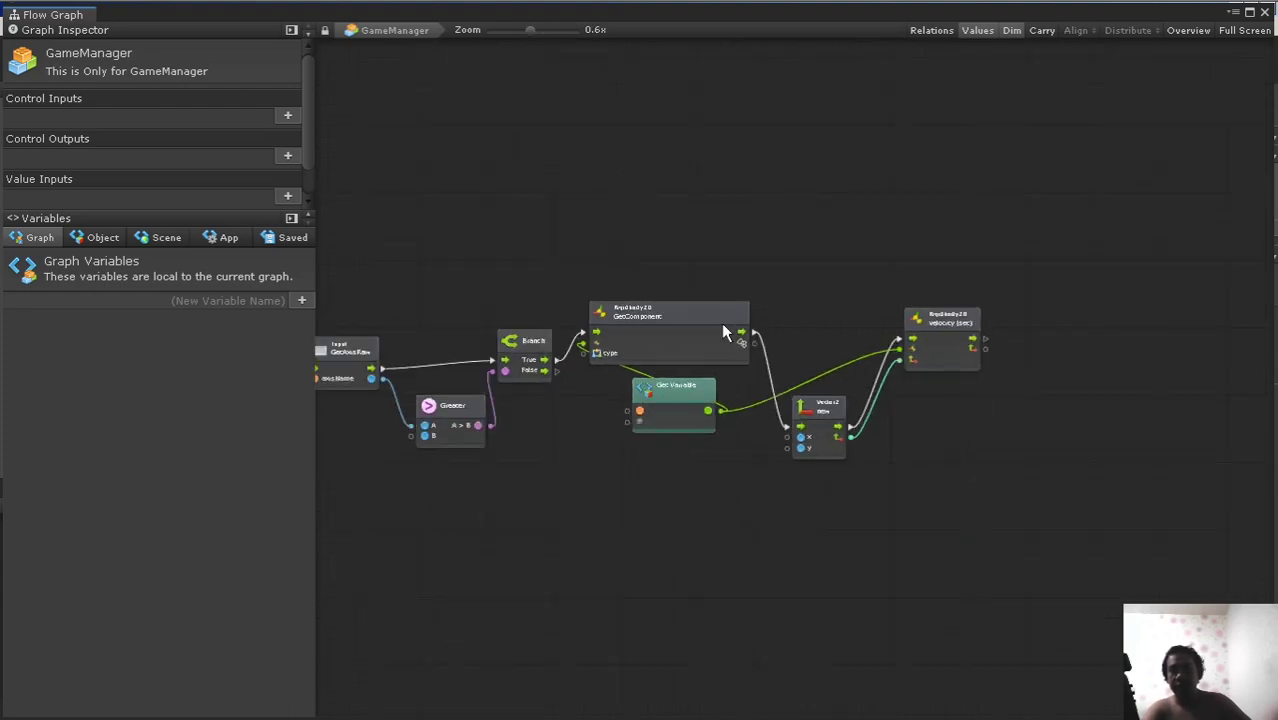
middle_click_drag(592, 360, 870, 342)
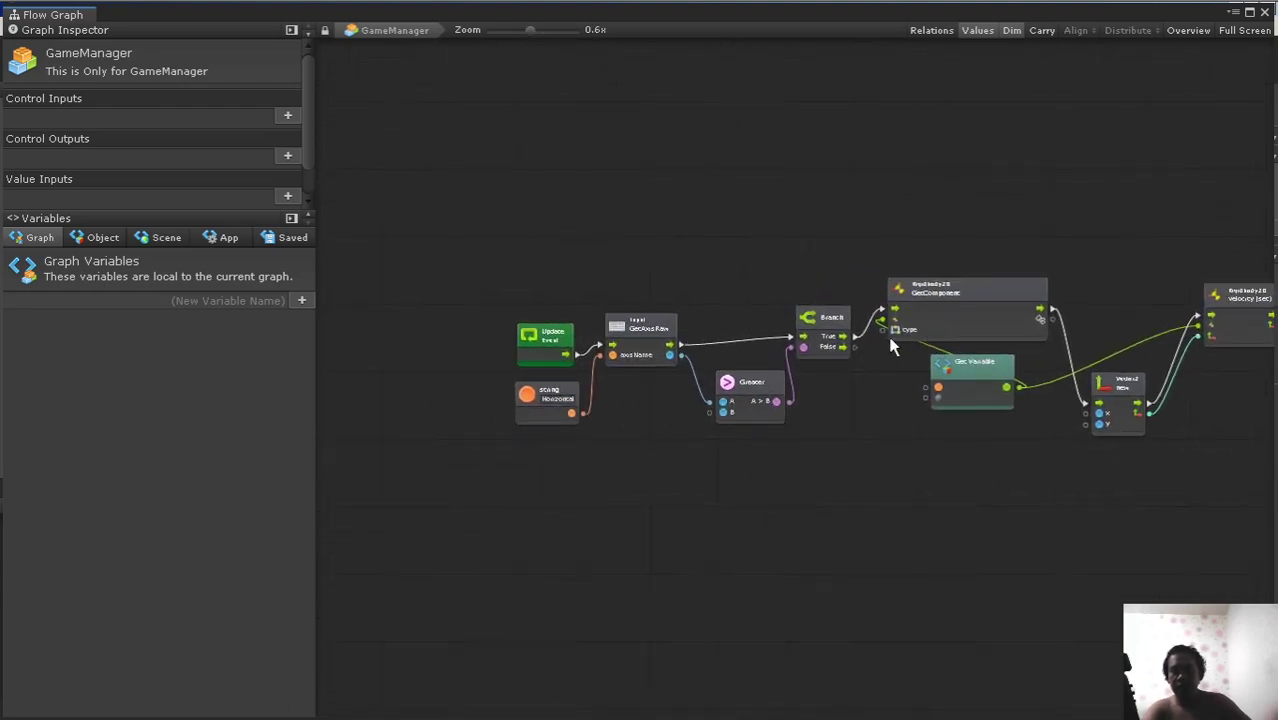
scroll(778, 316, "up", 3)
Step: Pull the Greater, Branch, GetComponent and Get Variable nodes closer together
left_click_drag(664, 403, 613, 426)
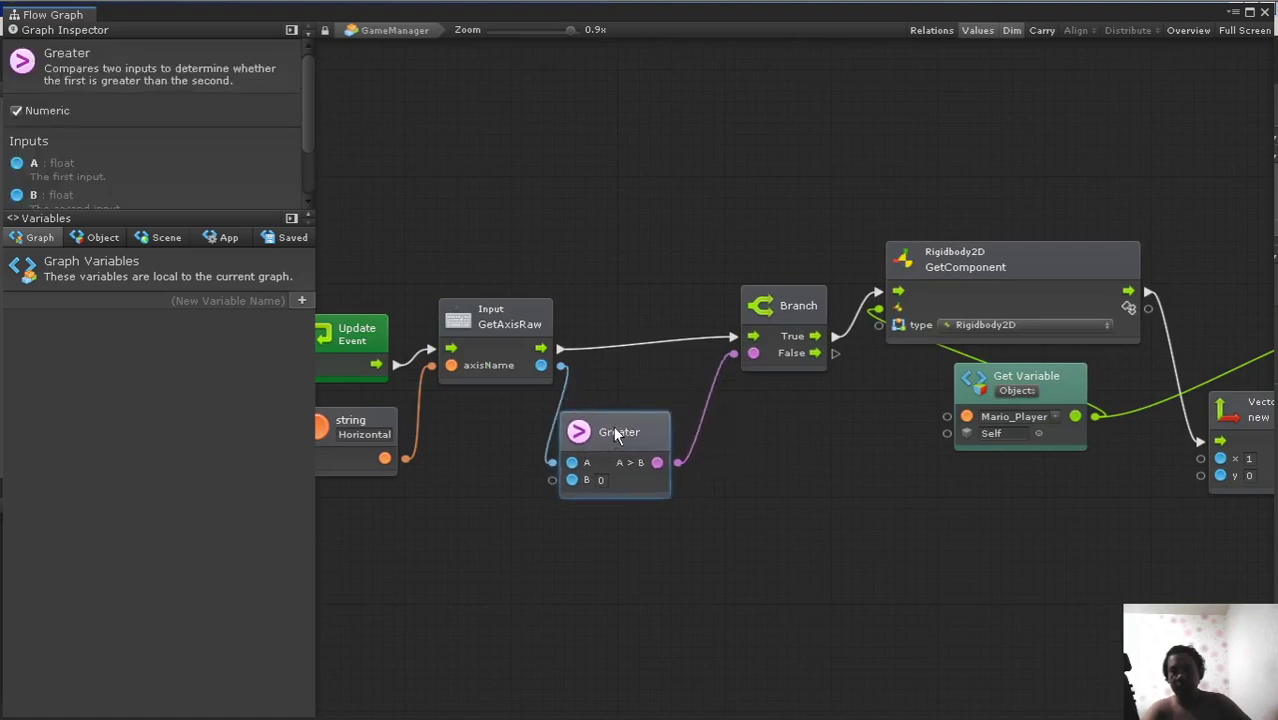
left_click_drag(790, 305, 663, 298)
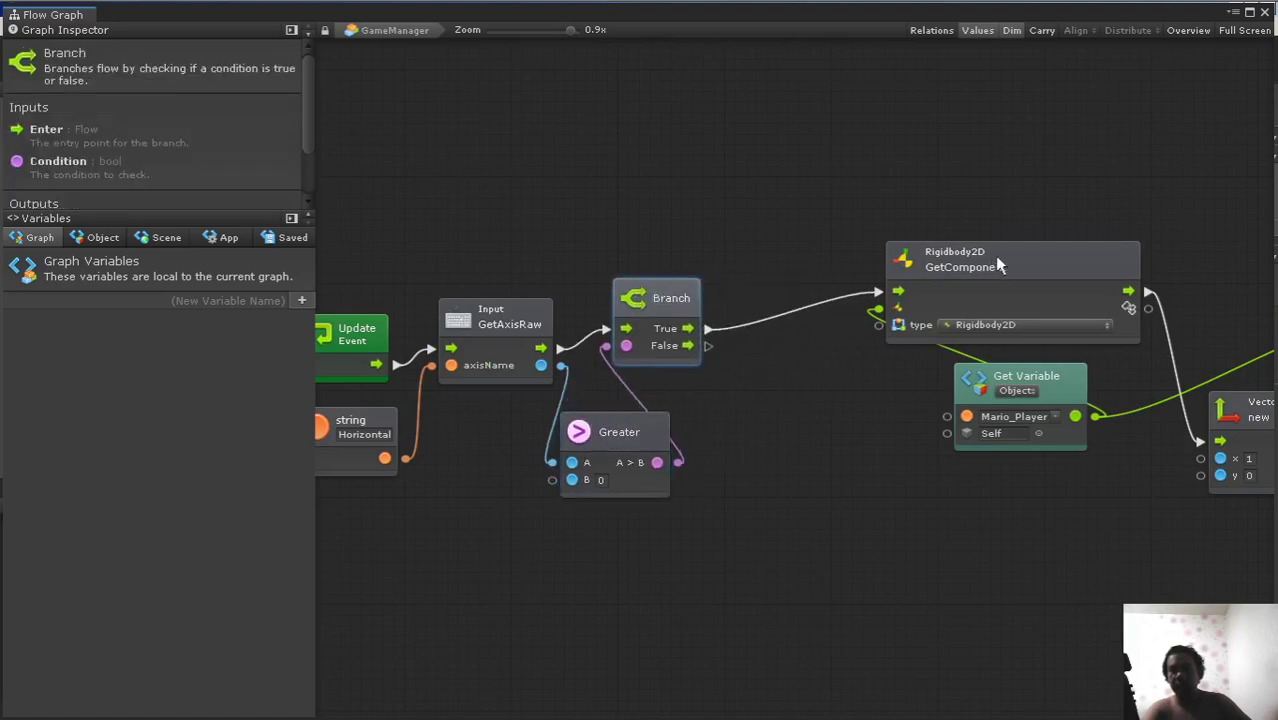
left_click_drag(994, 255, 877, 245)
left_click_drag(1033, 386, 854, 400)
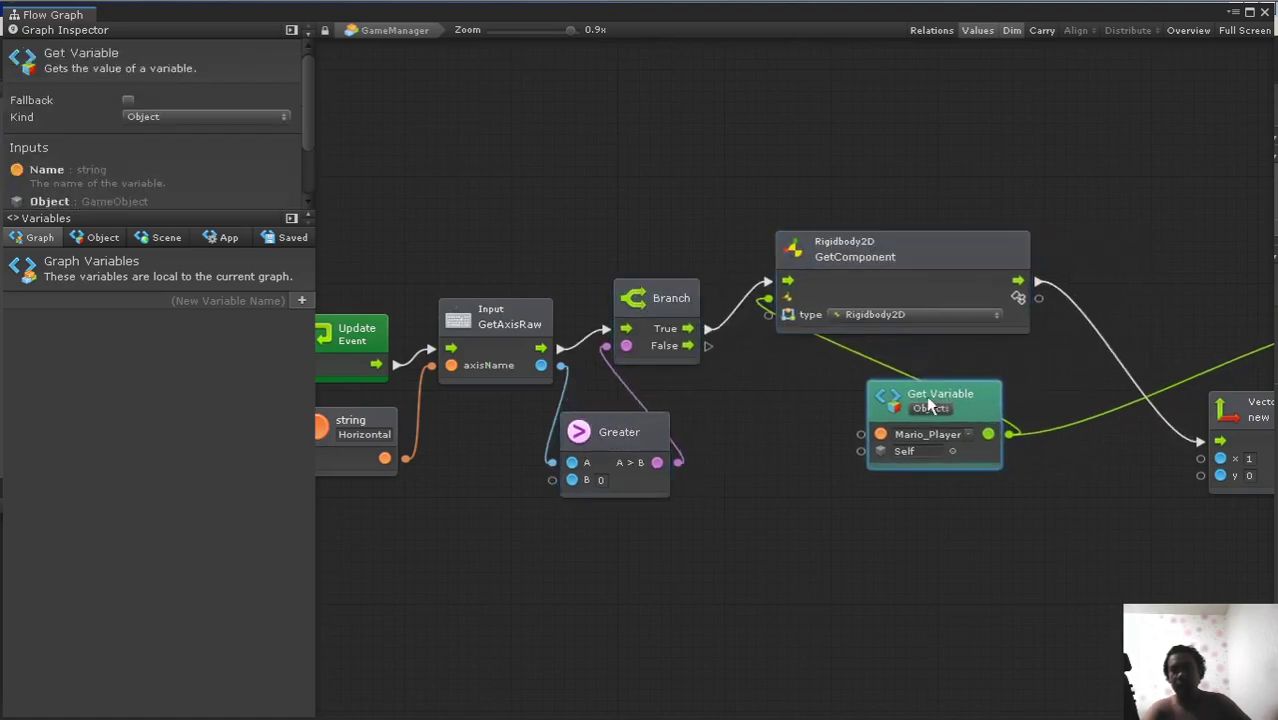
Step: Move the velocity (set) and Vector2 nodes in beside the chain and zoom out to fit everything
middle_click_drag(1050, 316, 654, 328)
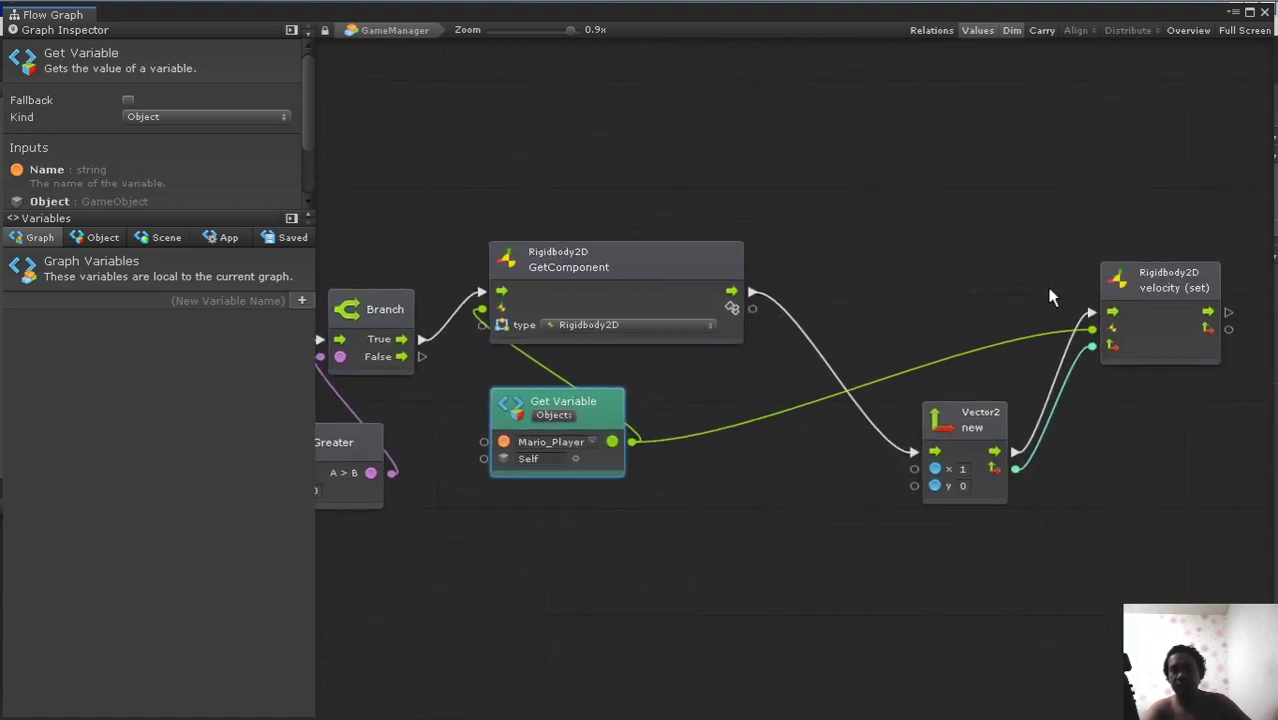
left_click_drag(1167, 281, 910, 265)
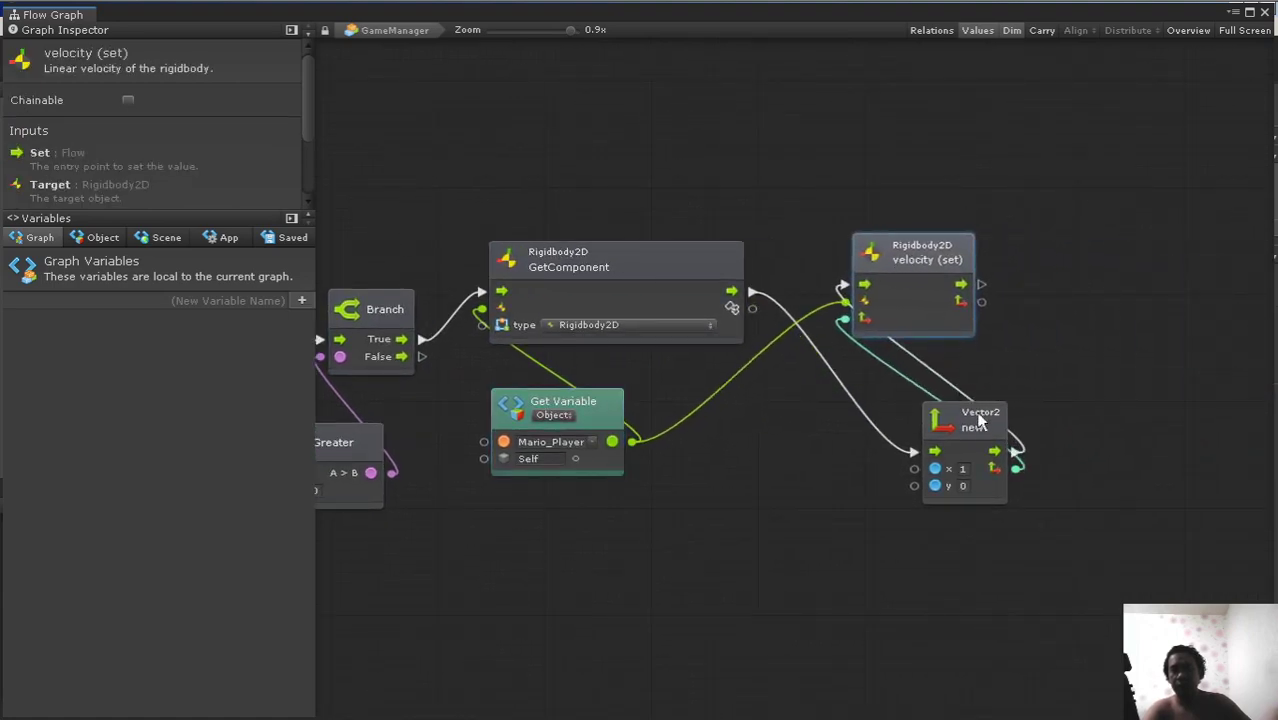
left_click_drag(979, 420, 798, 408)
left_click_drag(924, 302, 963, 307)
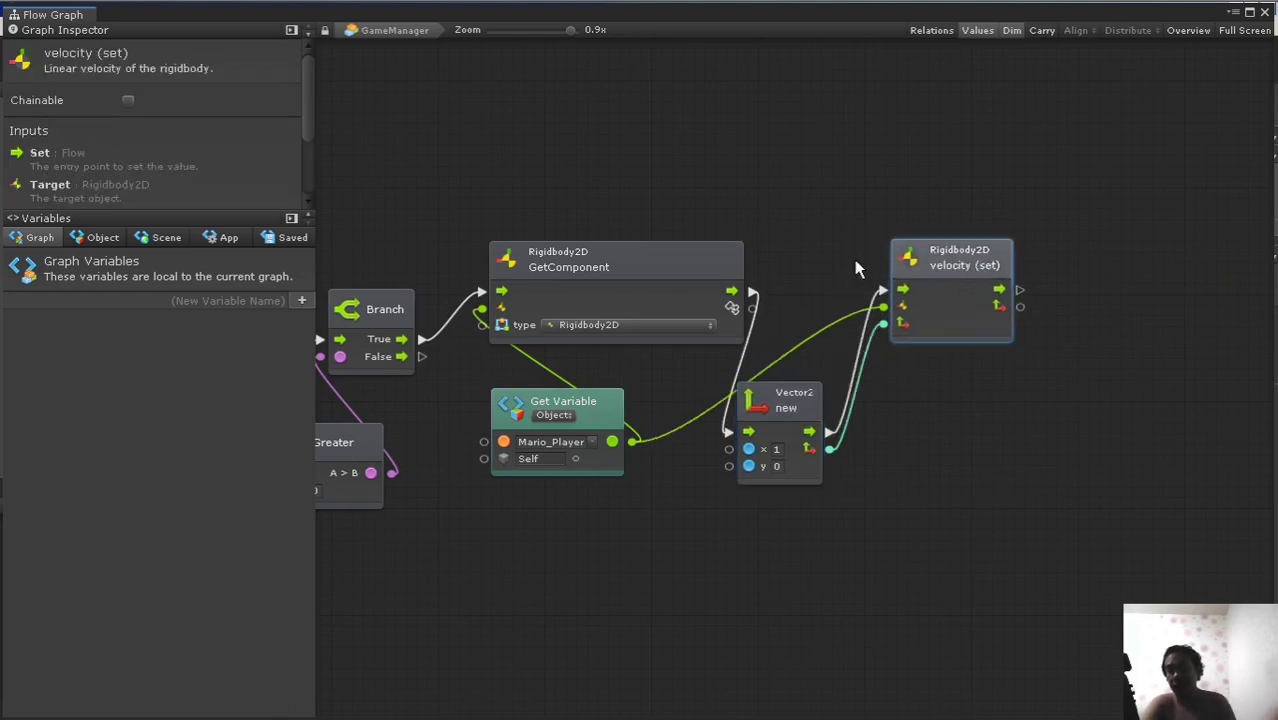
scroll(756, 242, "down", 3)
mouse_move(485, 280)
middle_mouse_down()
mouse_move(731, 270)
mouse_move(617, 228)
middle_mouse_up()
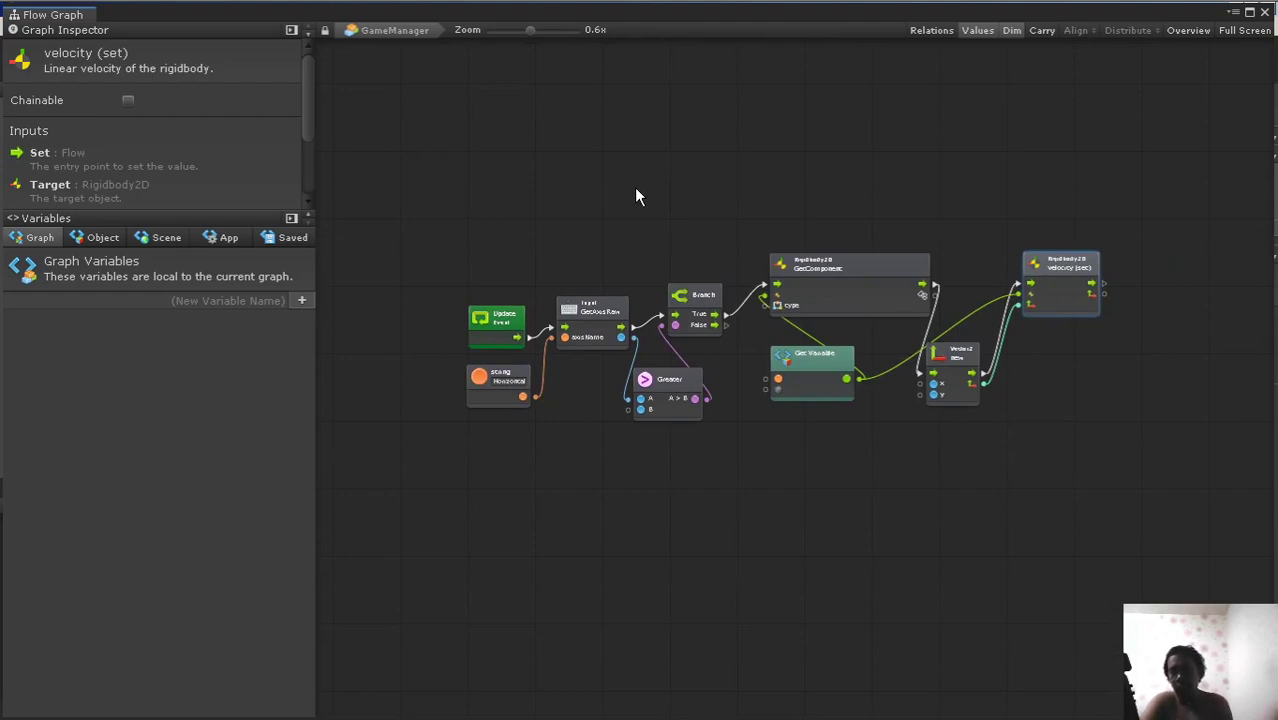
Step: Select all nodes, duplicate them with Ctrl+D, and place the copy below the original chain
mouse_move(440, 236)
left_mouse_down()
mouse_move(1175, 417)
mouse_move(1152, 442)
left_mouse_up()
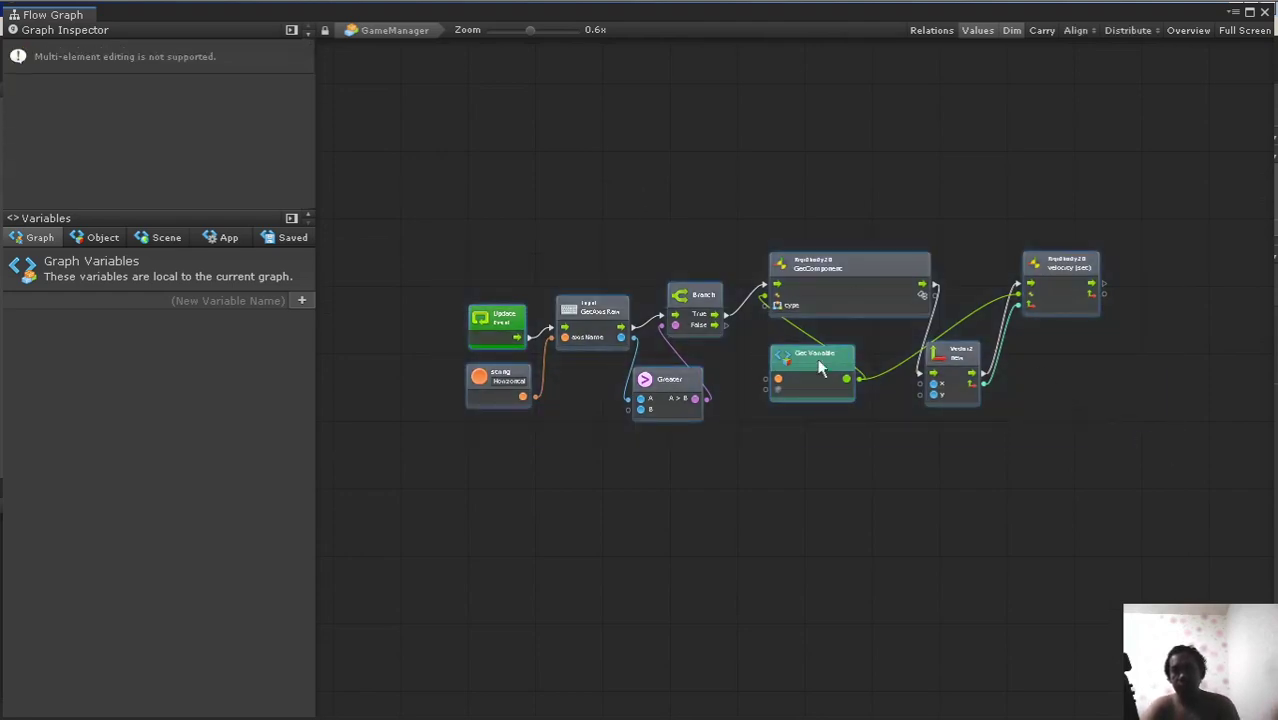
left_click(684, 201)
left_click_drag(454, 228, 1078, 448)
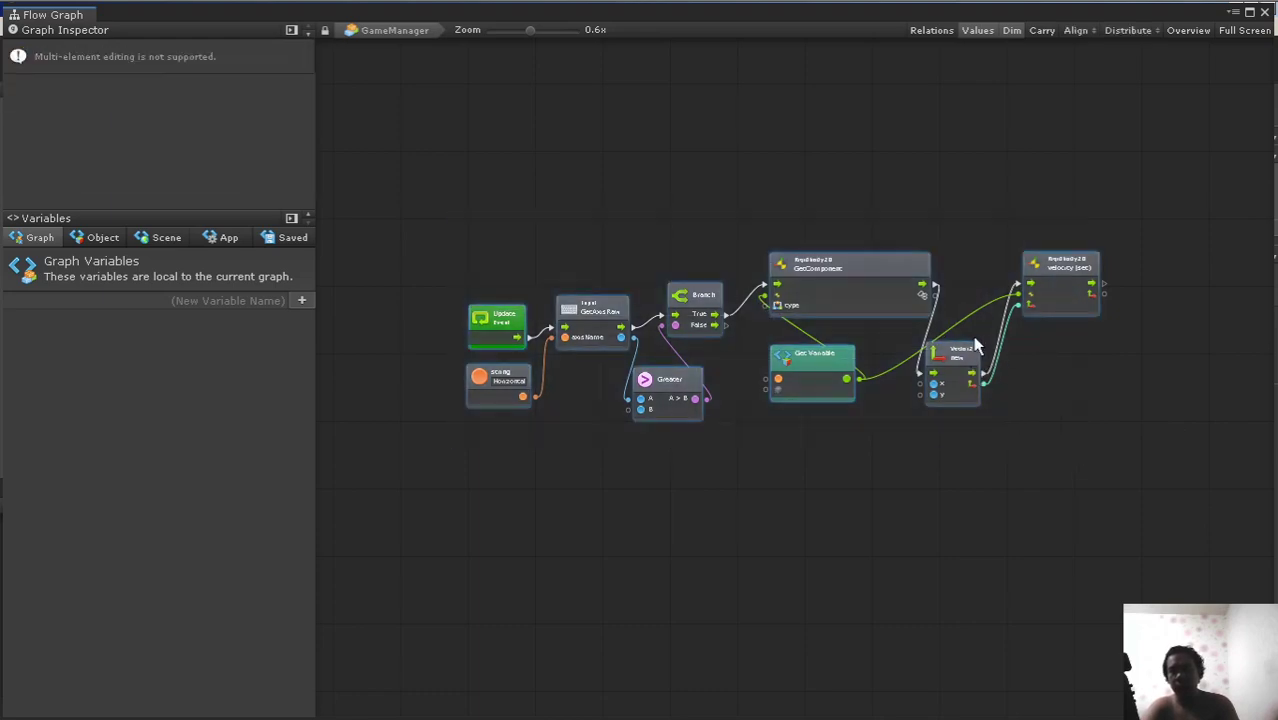
key("ctrl+d")
scroll(818, 366, "up", 5)
scroll(826, 334, "down", 5)
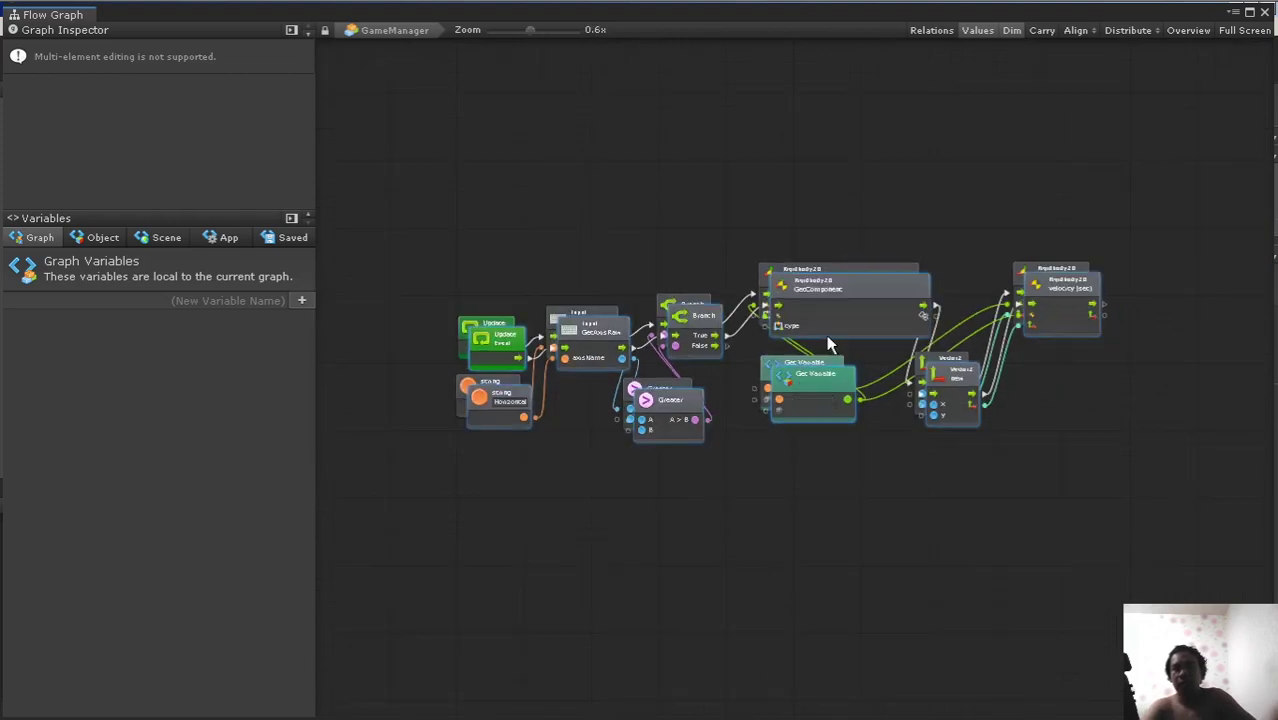
left_click_drag(822, 288, 818, 455)
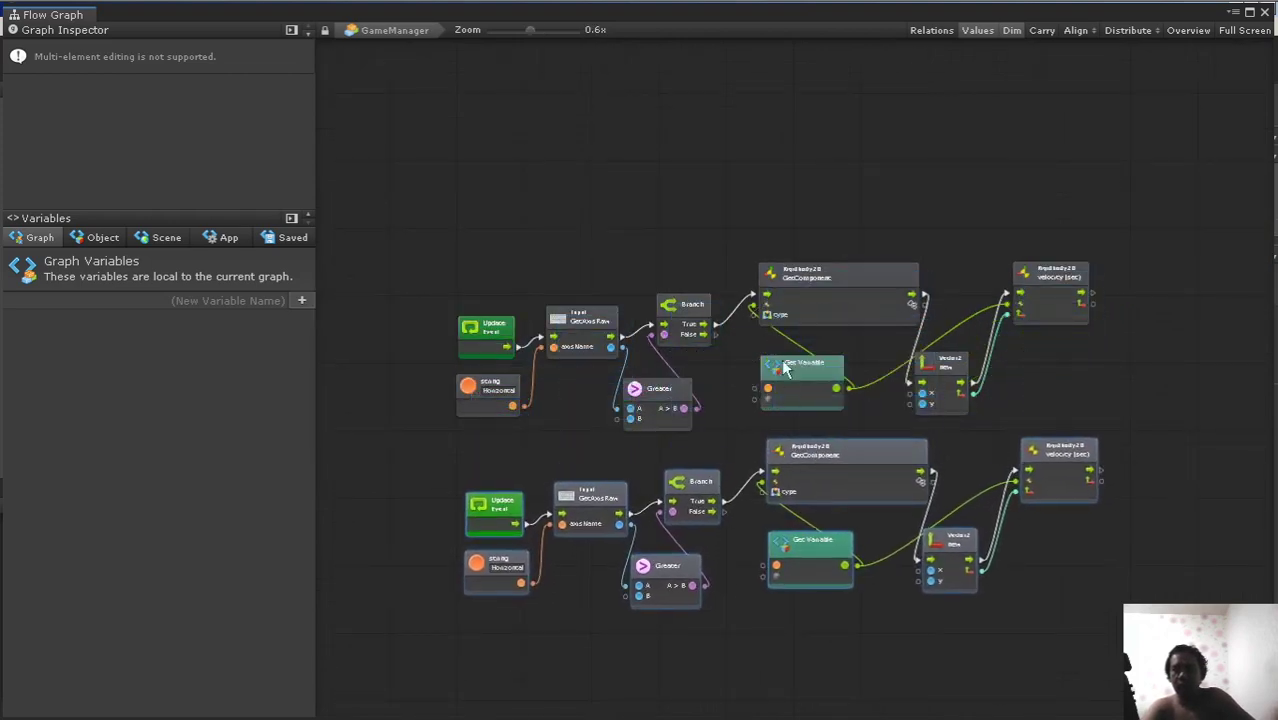
left_click_drag(825, 457, 820, 463)
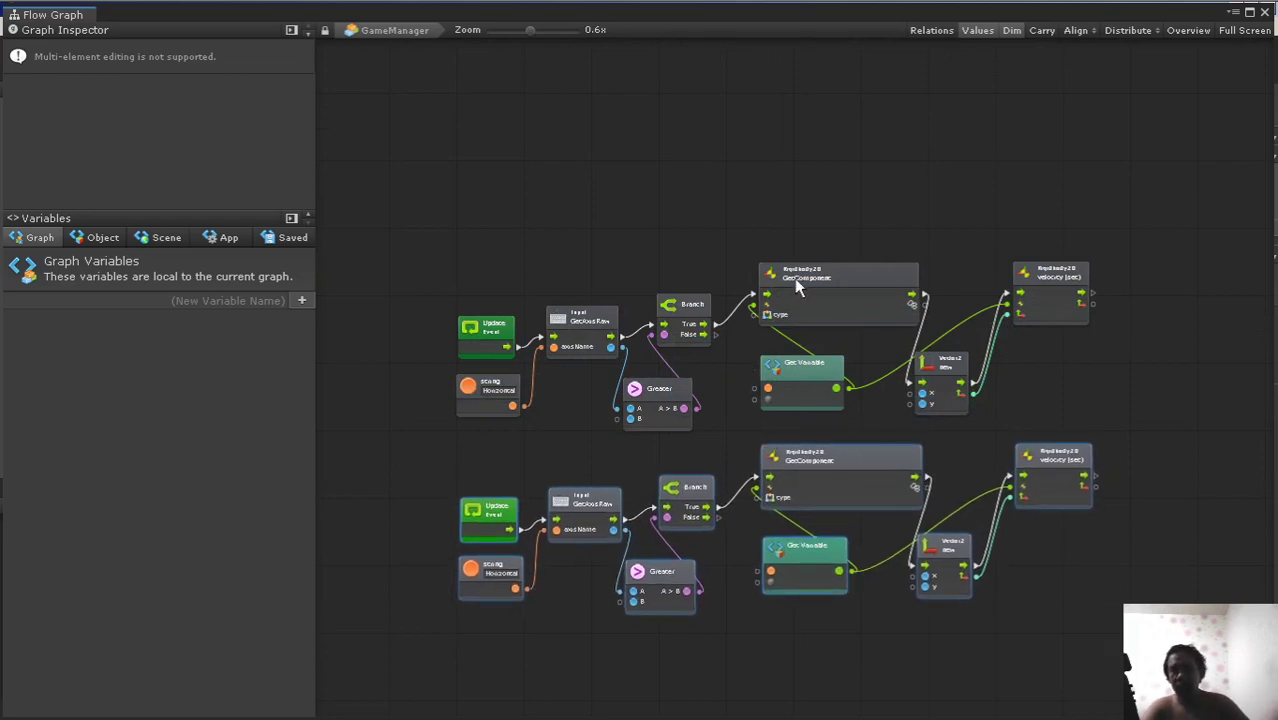
Step: Deselect and pan the view to show both chains' Vector2 nodes
left_click(635, 460)
scroll(648, 460, "up", 4)
mouse_move(617, 460)
middle_mouse_down()
mouse_move(669, 310)
mouse_move(743, 304)
middle_mouse_up()
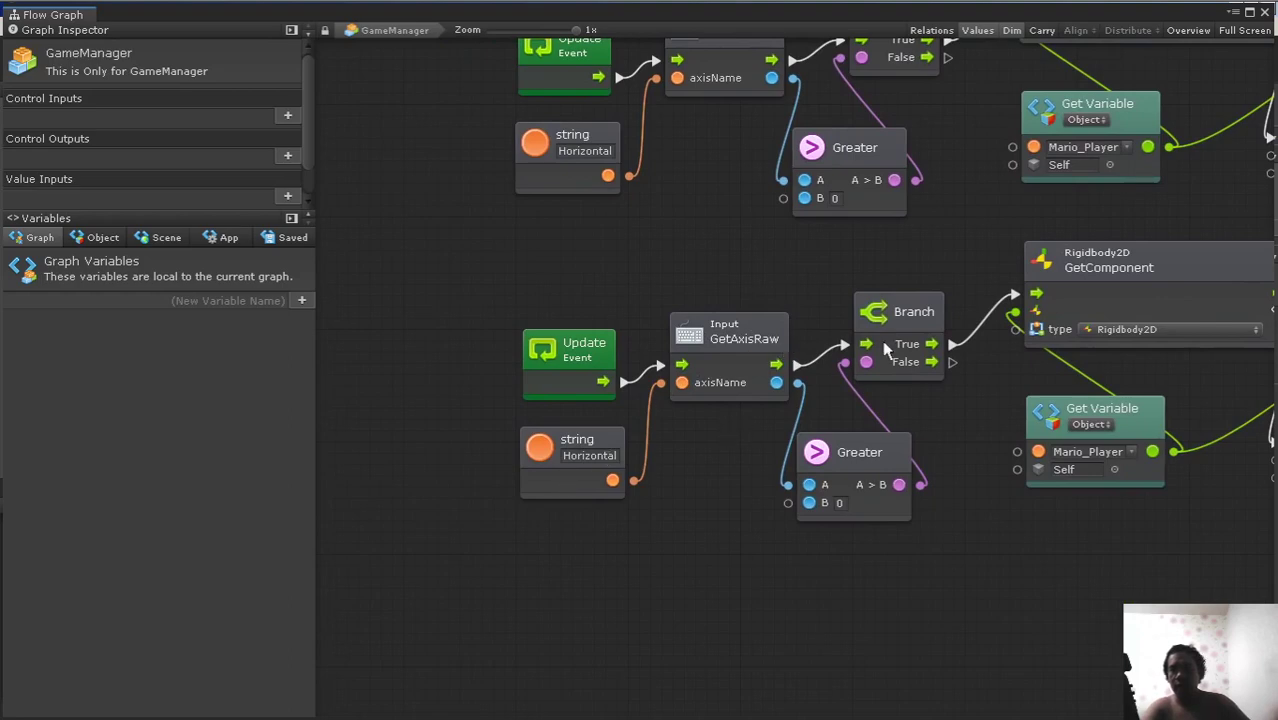
middle_click_drag(922, 350, 723, 329)
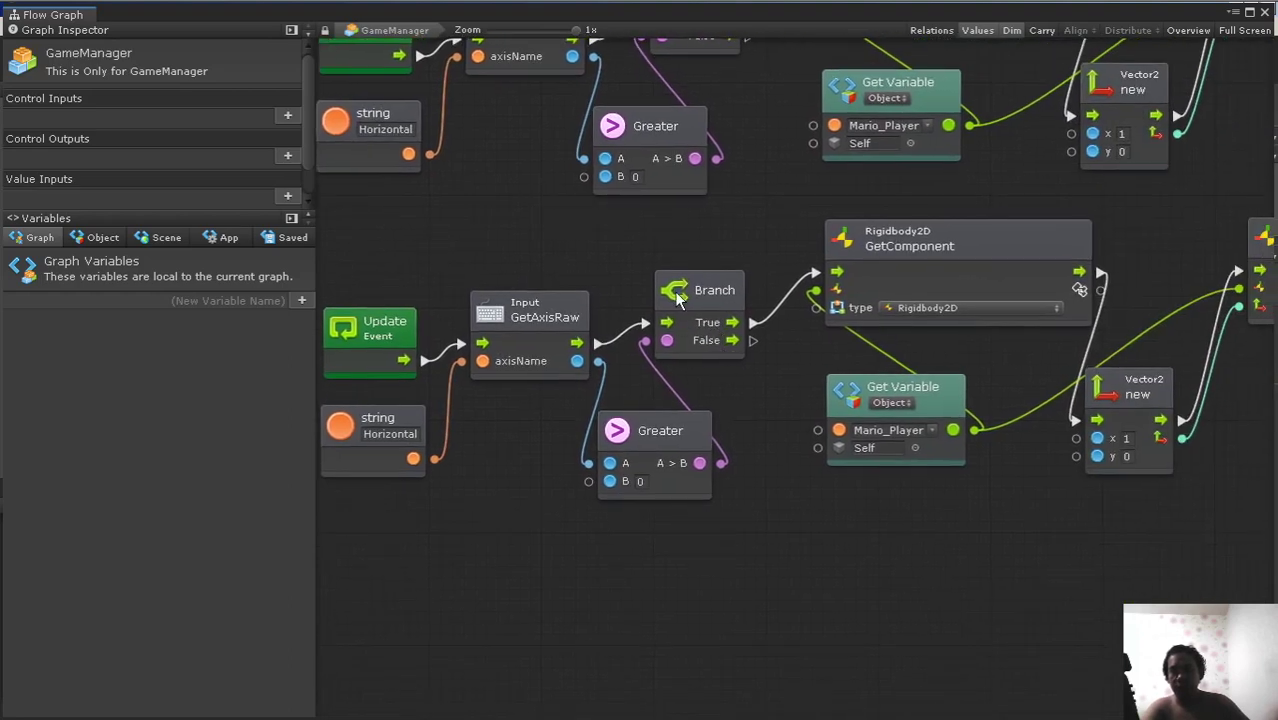
scroll(683, 270, "down", 1)
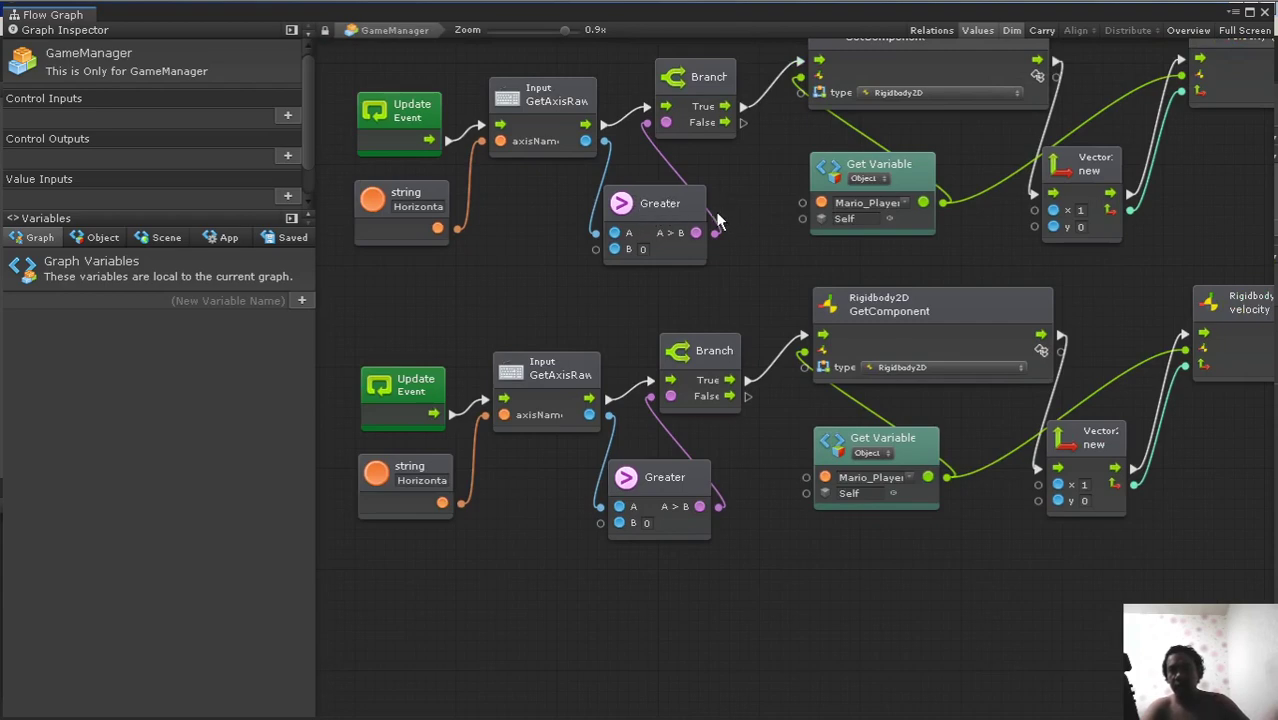
Step: Replace the lower chain's Greater node with a Less (Logic) node
left_click(661, 478)
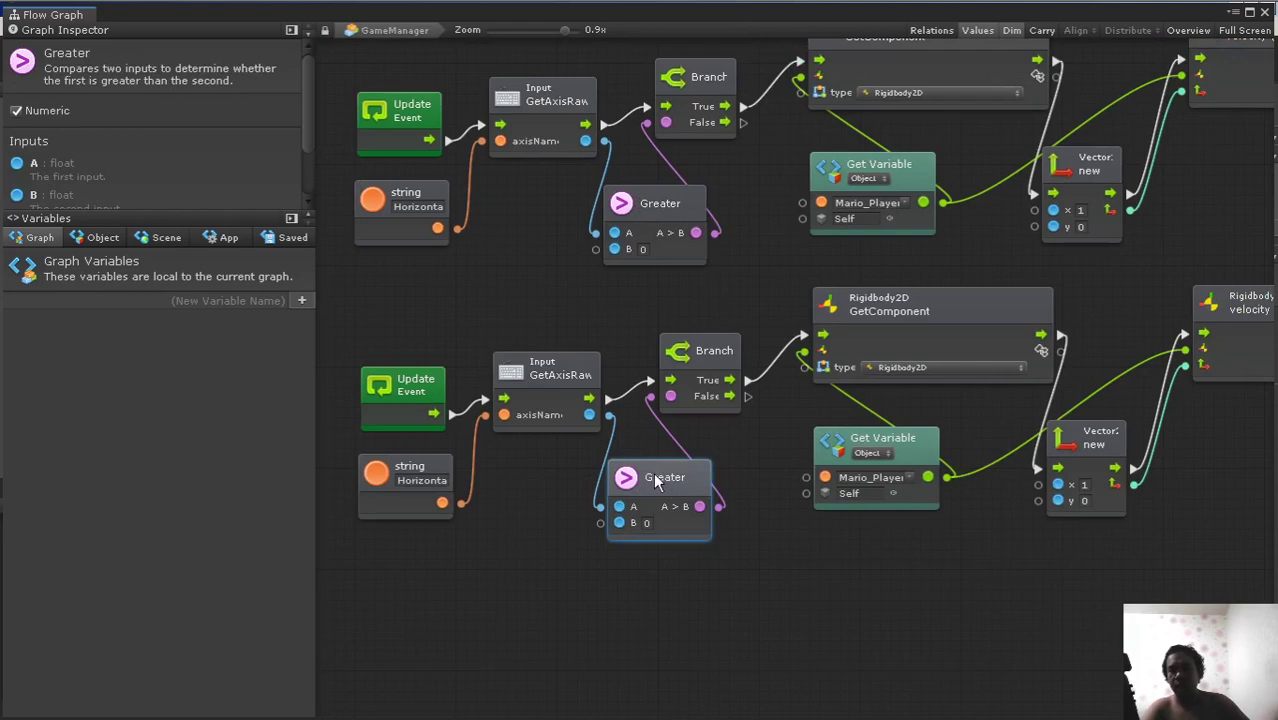
right_click(657, 481)
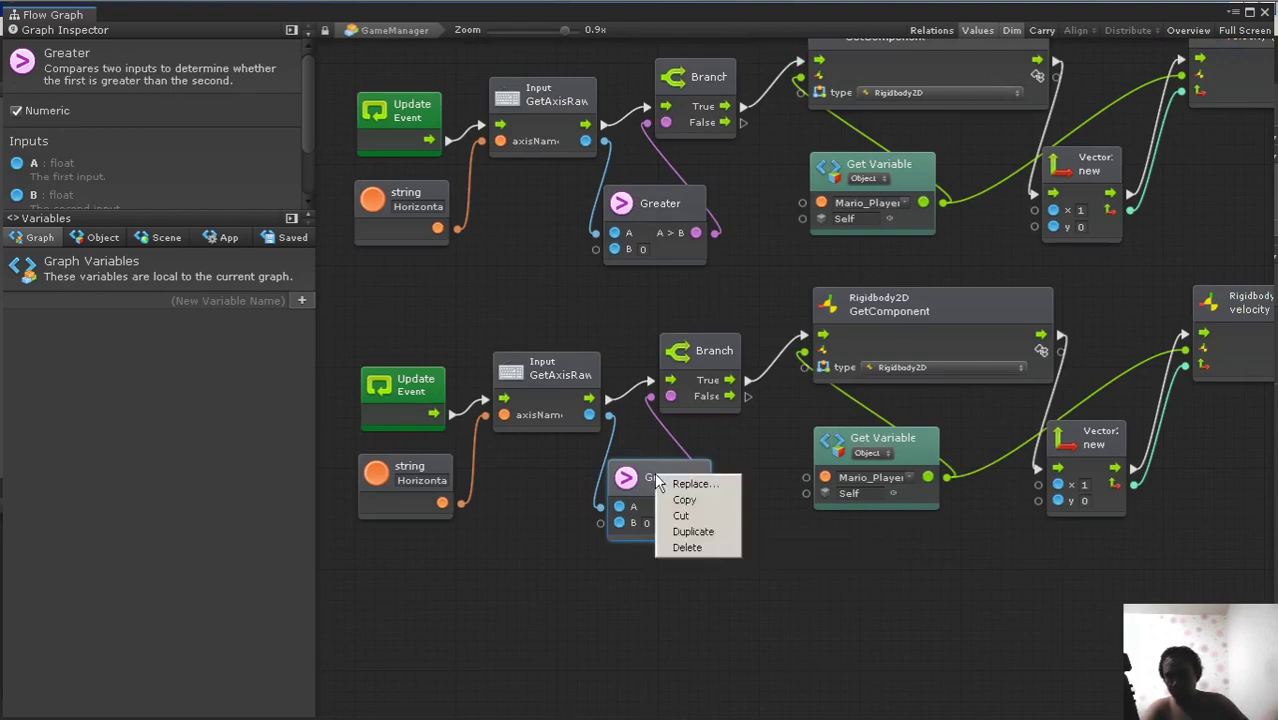
left_click(627, 477)
right_click(627, 477)
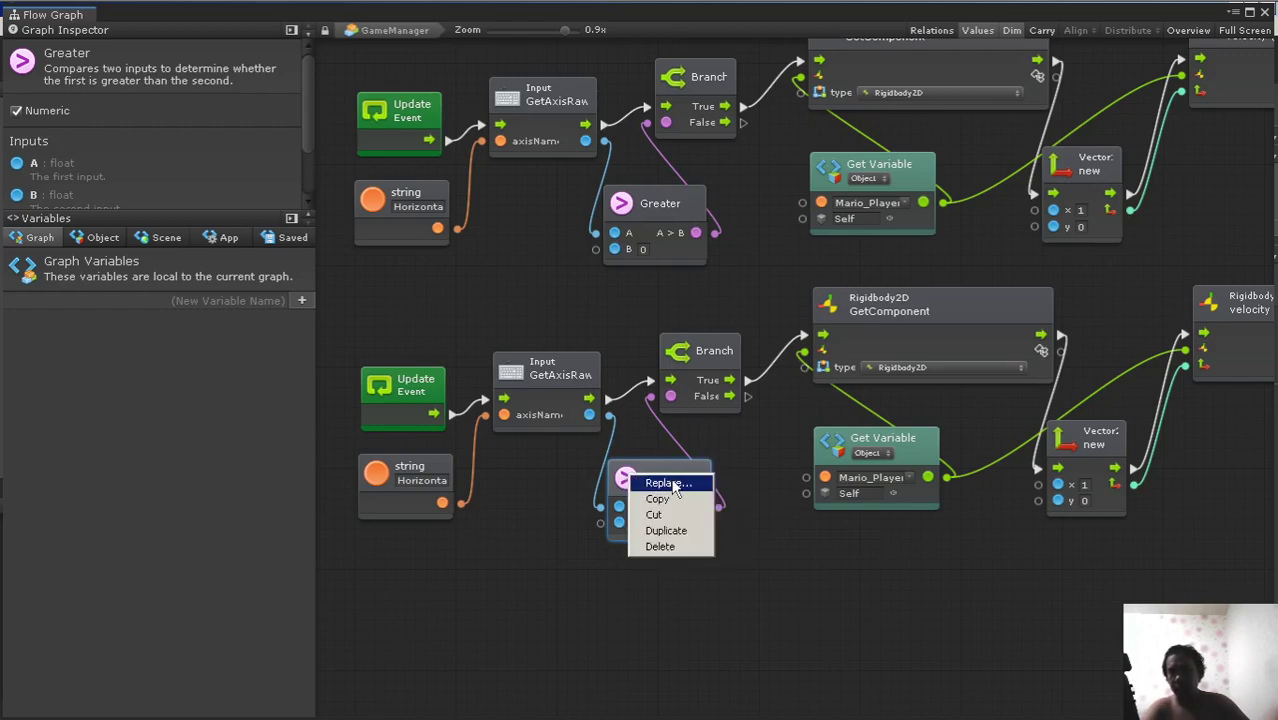
left_click(673, 485)
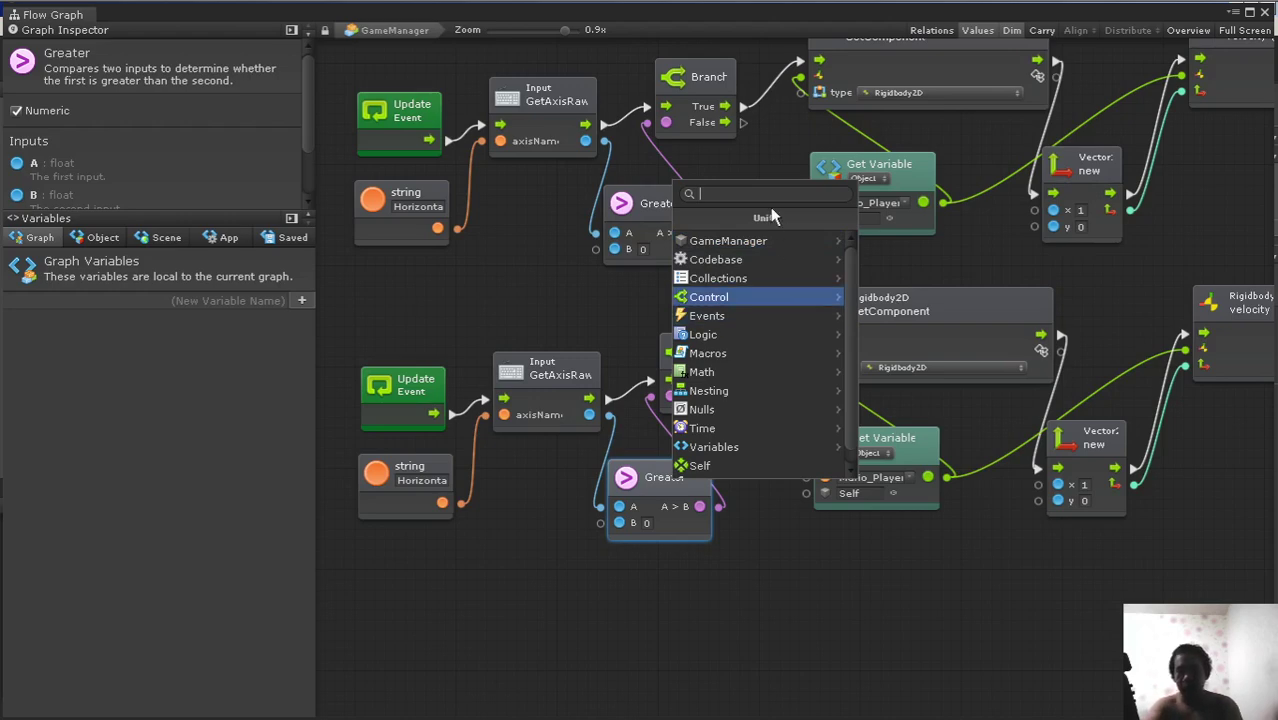
type("less")
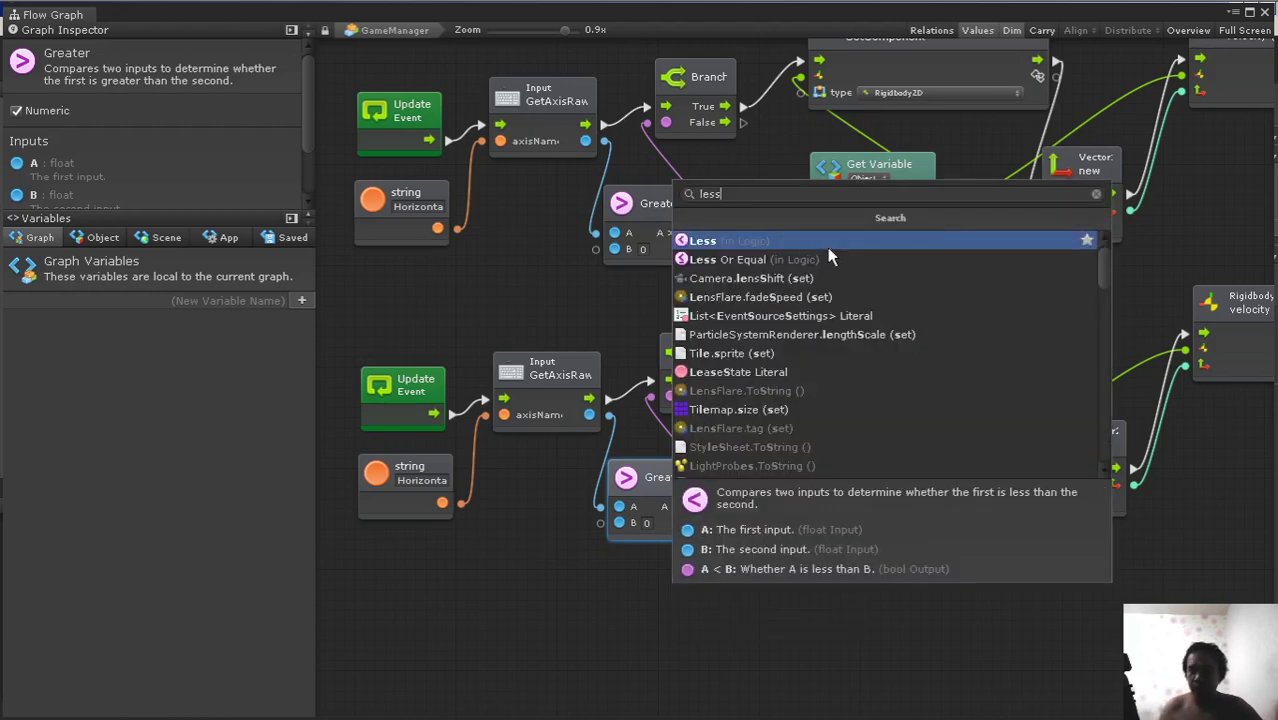
left_click(716, 243)
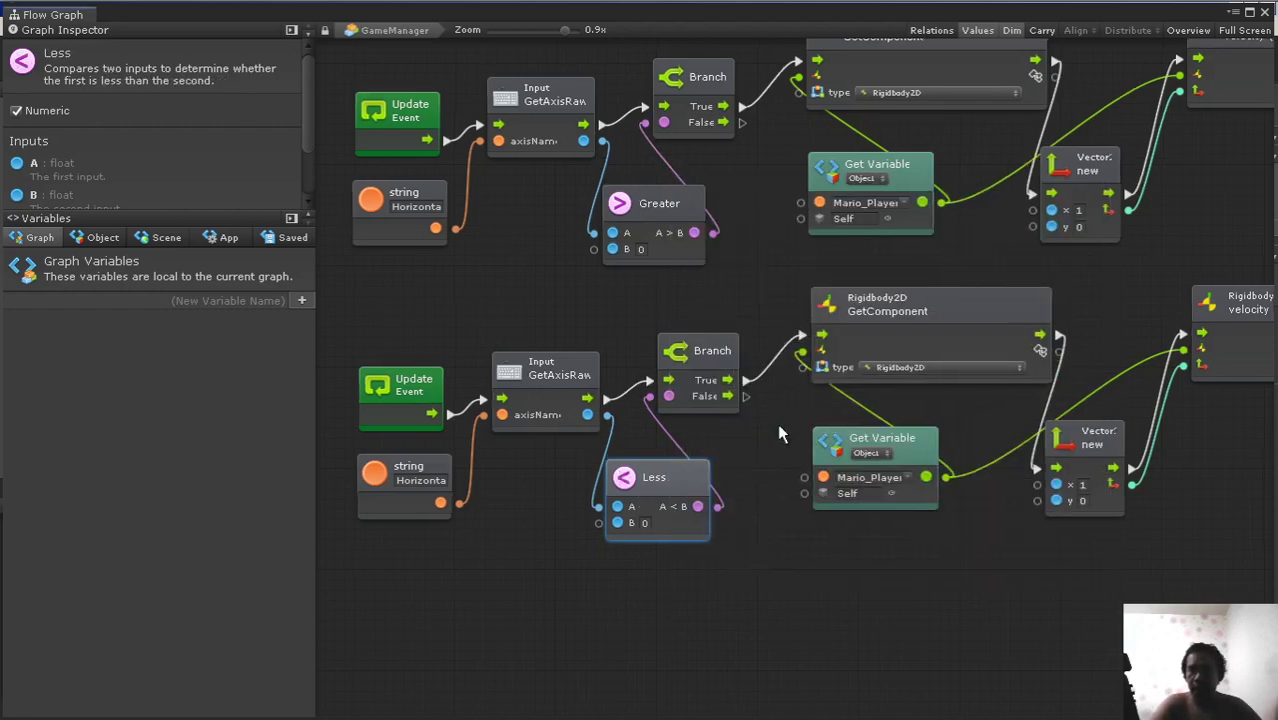
middle_click_drag(831, 443, 631, 447)
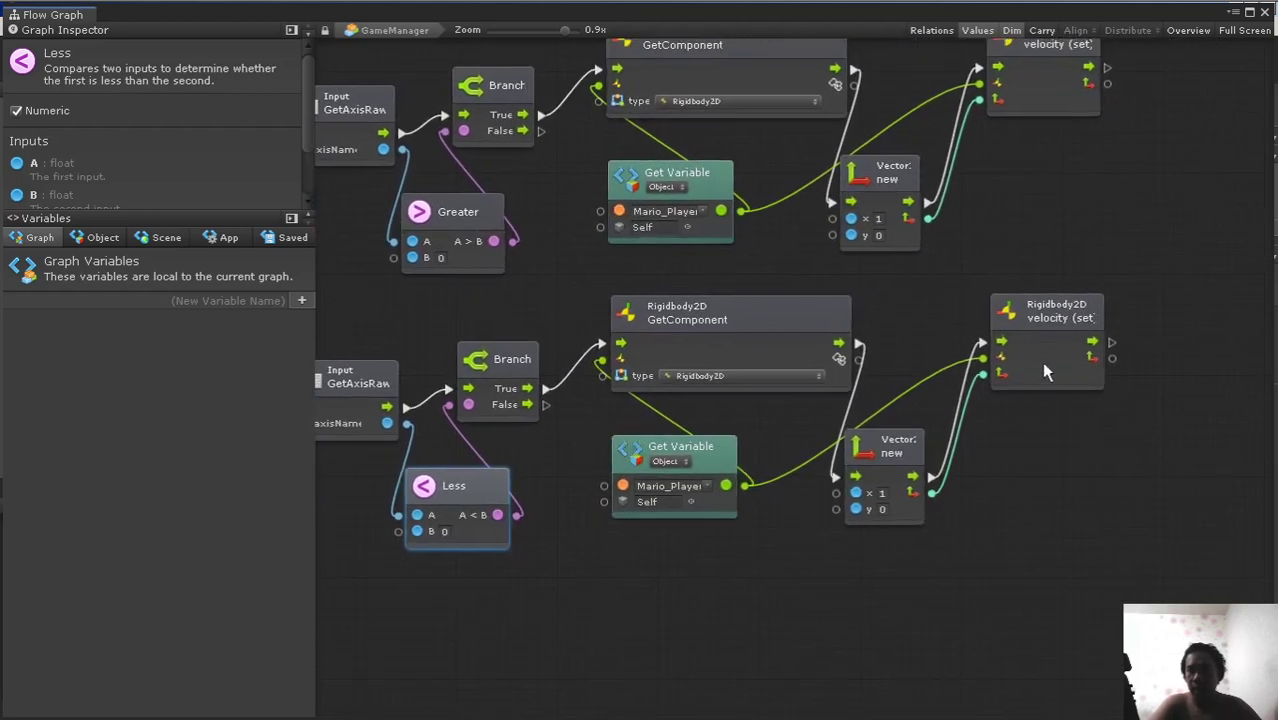
Step: Change the lower Vector2 node's x value from 1 to -1
middle_click_drag(1018, 381, 838, 336)
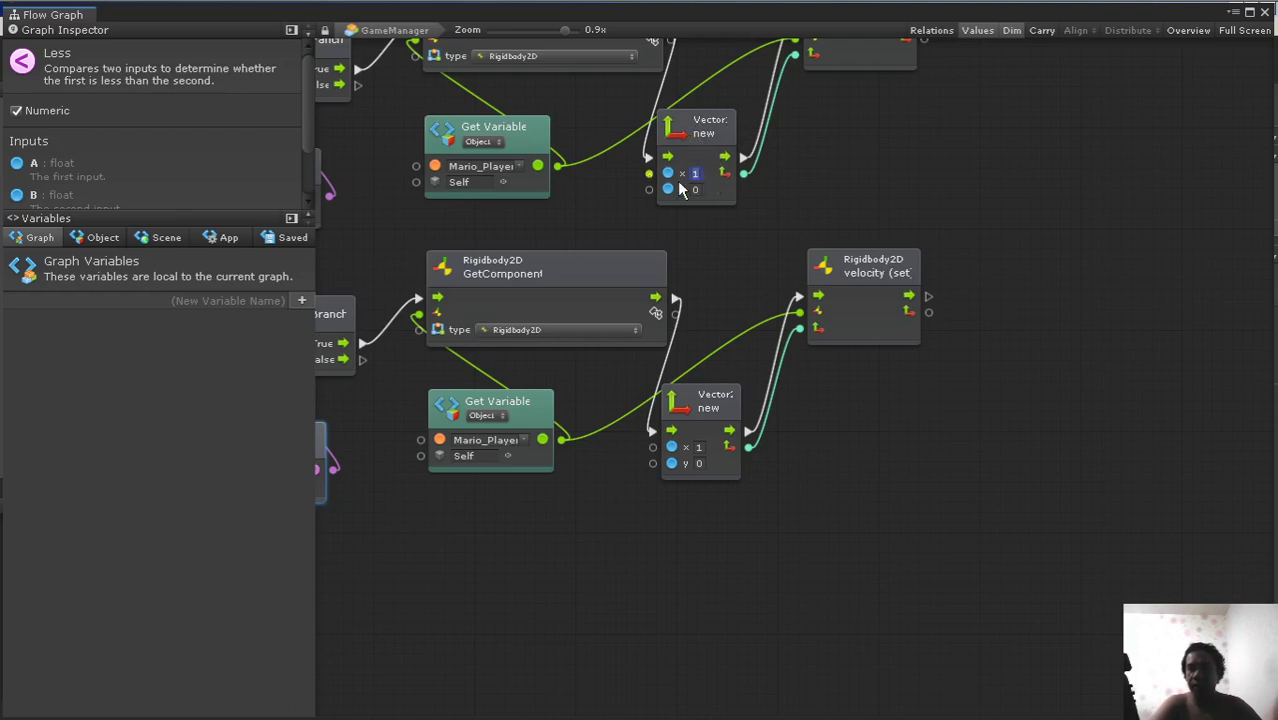
left_click(700, 448)
type("-1")
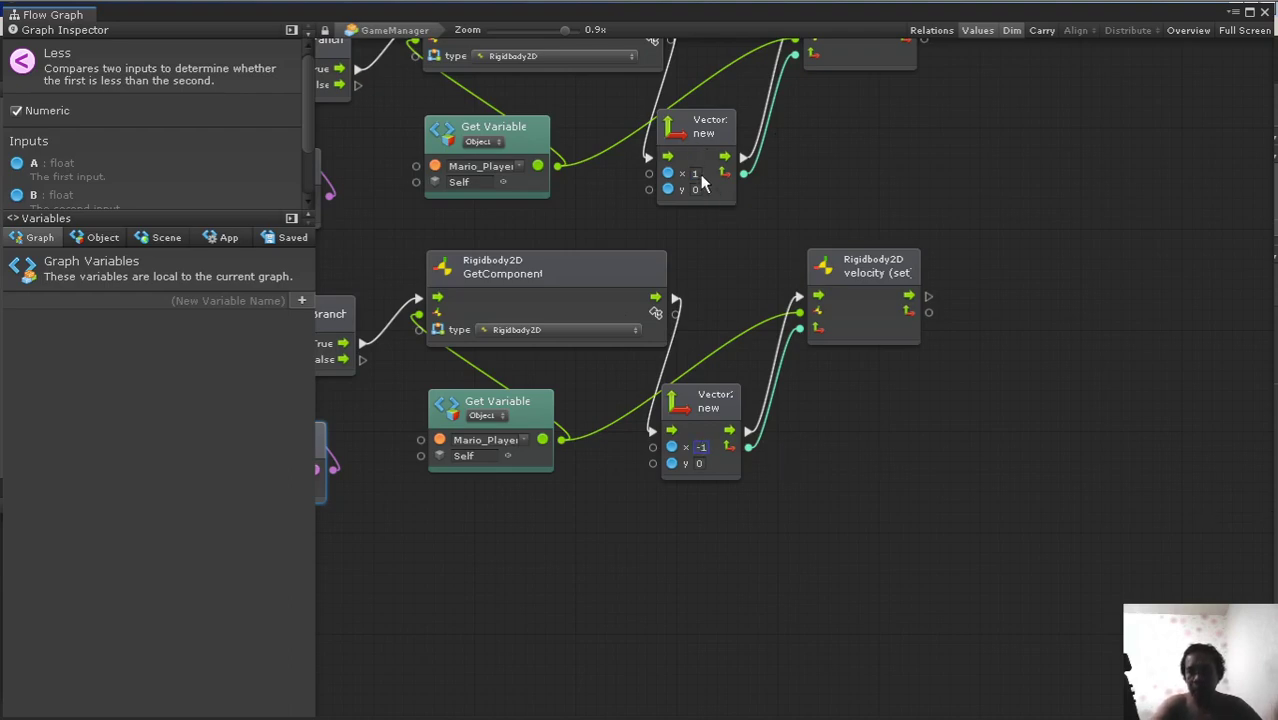
left_click(701, 177)
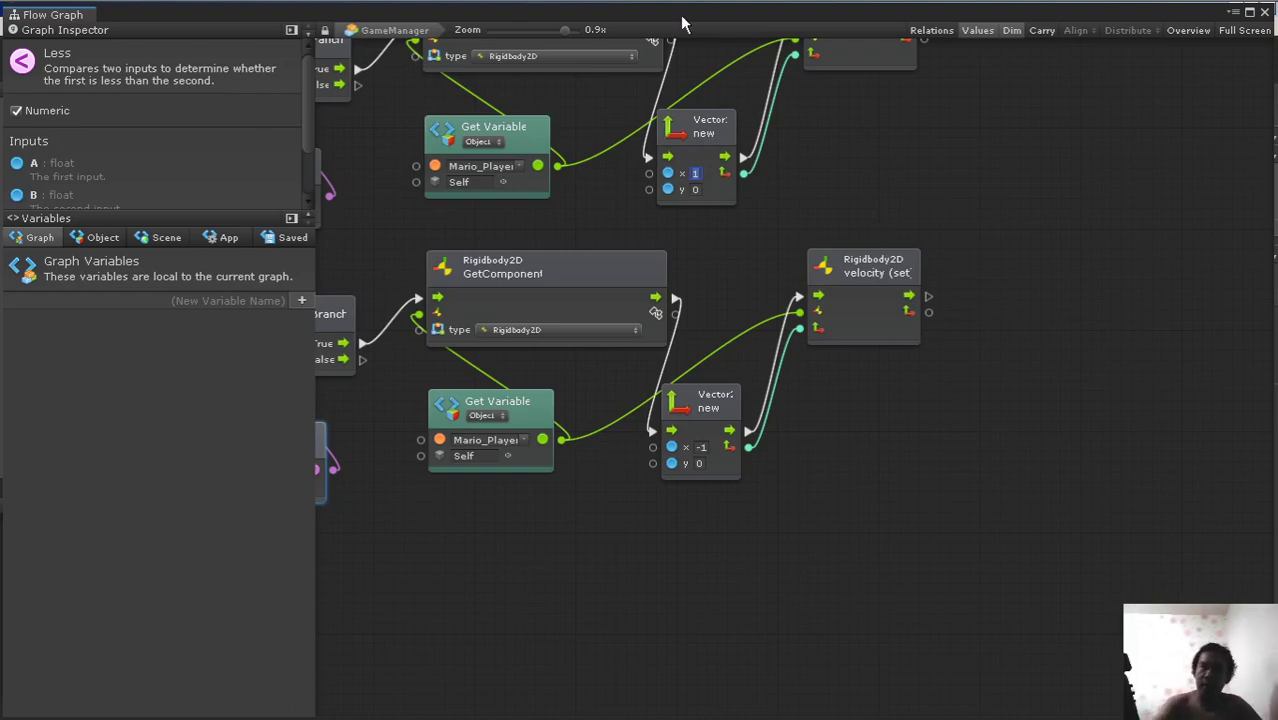
Step: In Paint, choose the Pencil with a thicker line width and green colour
left_click(396, 11)
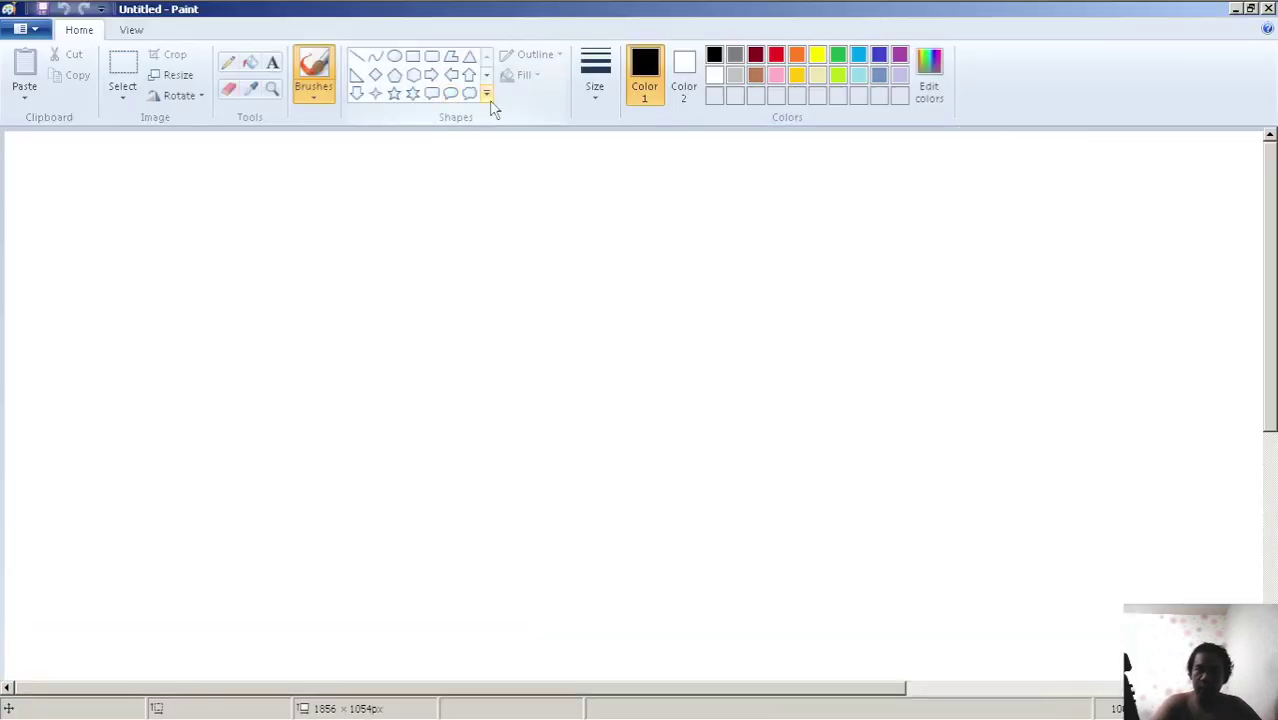
left_click(228, 66)
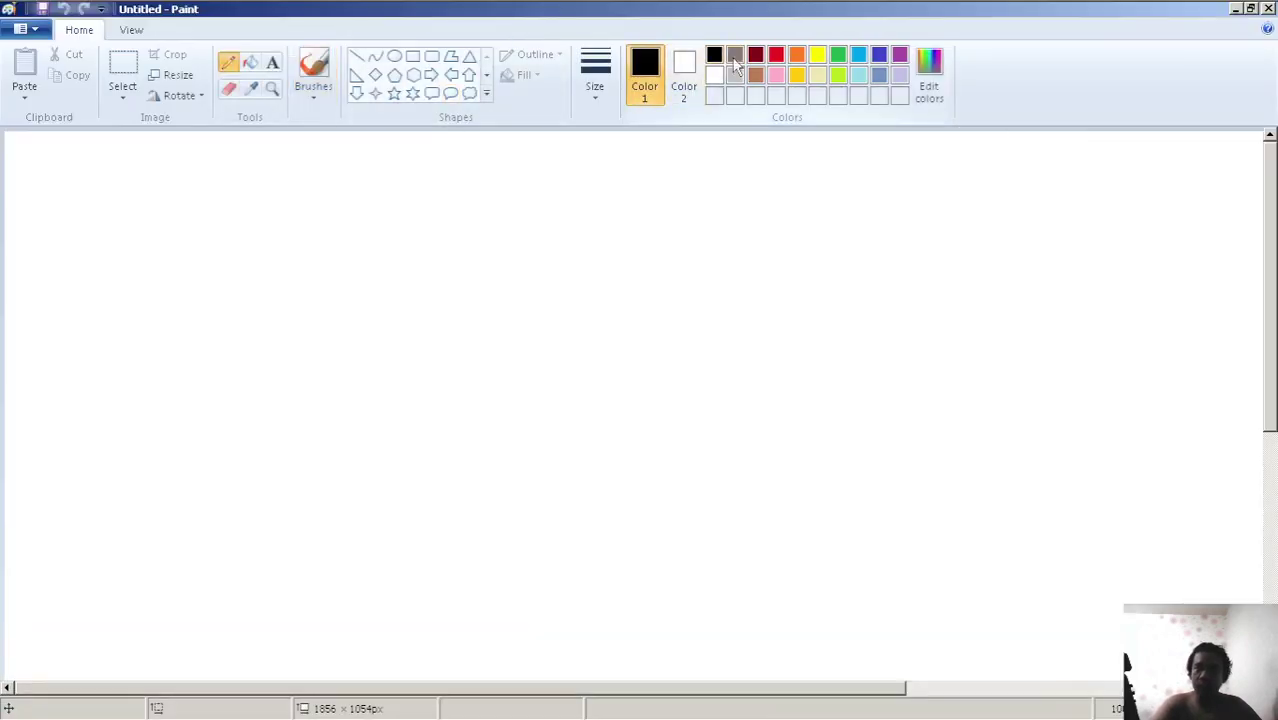
left_click(595, 75)
left_click(638, 205)
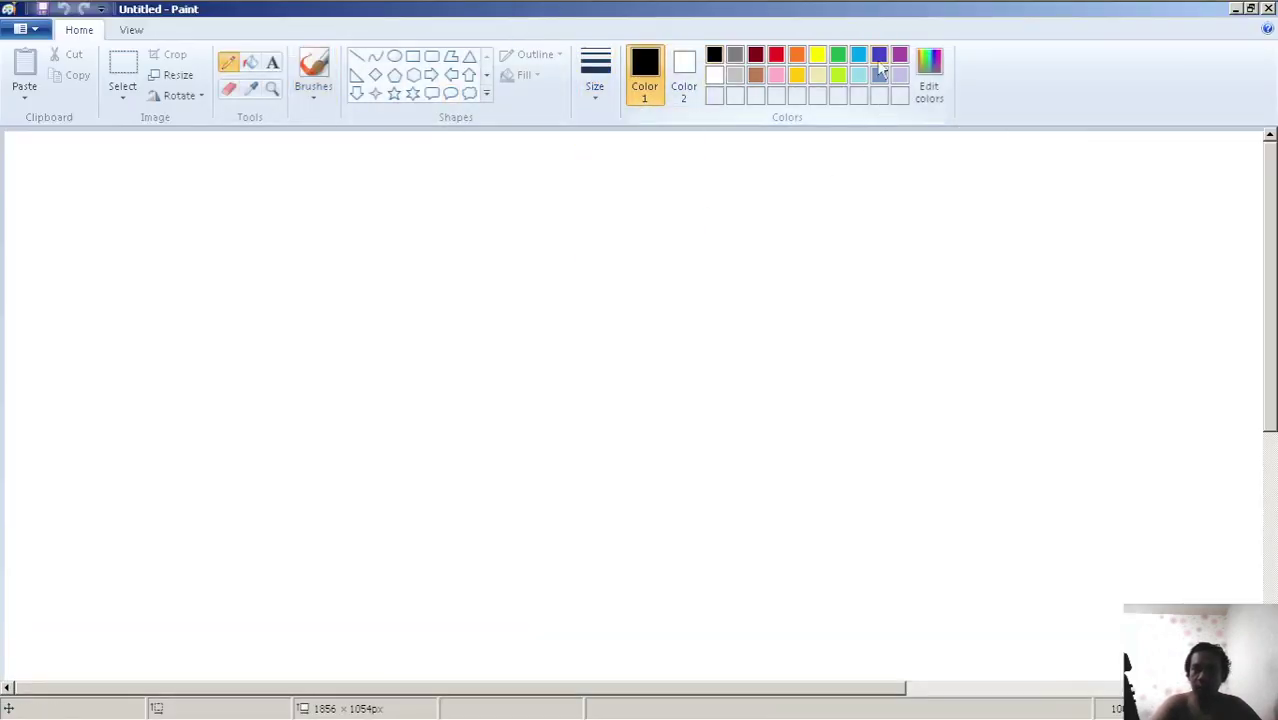
left_click(818, 56)
left_click(838, 58)
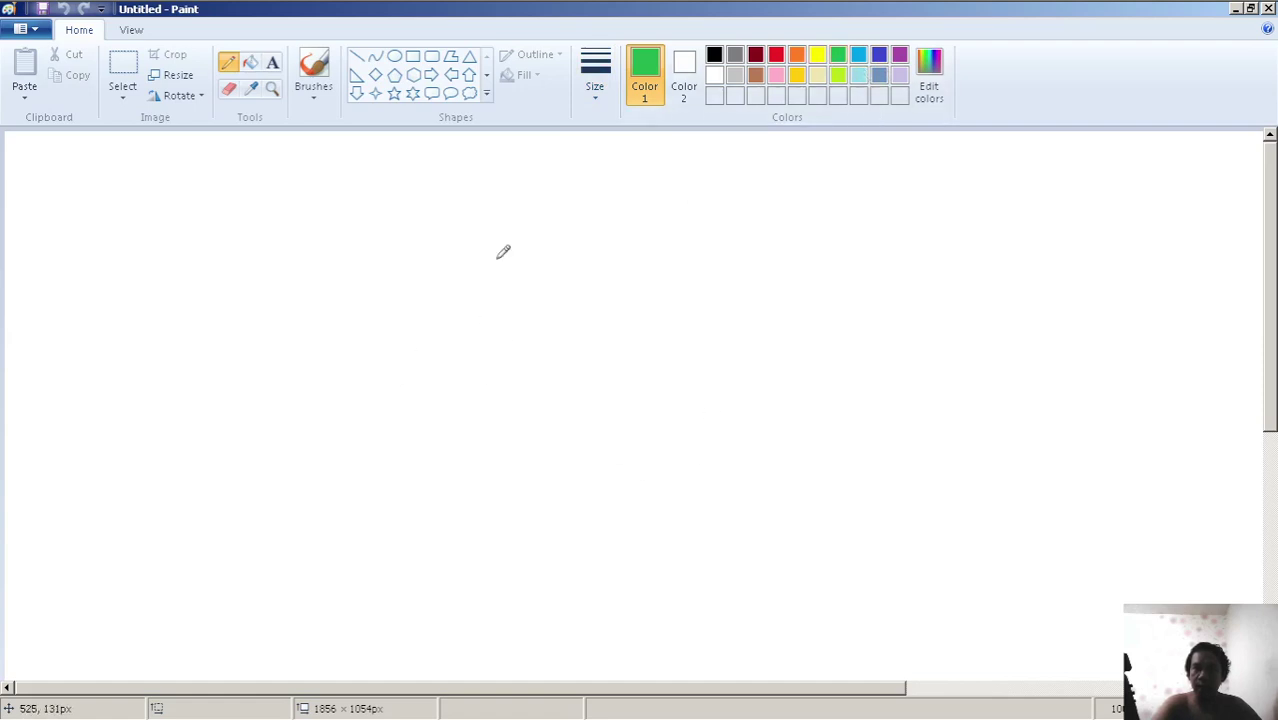
Step: Sketch L/-1 and R/1 around a circled centre line, then close Paint without saving
left_click_drag(741, 183, 768, 237)
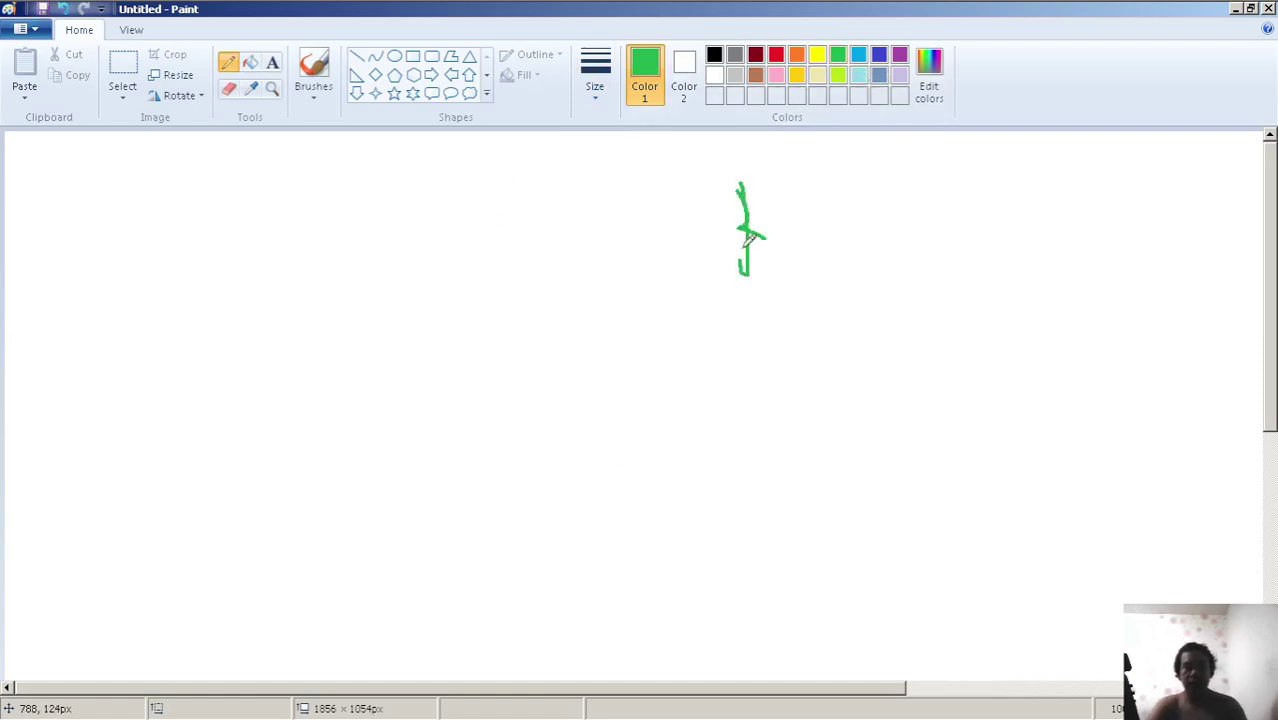
key("ctrl+z")
key("ctrl+z")
mouse_move(744, 176)
left_mouse_down()
mouse_move(757, 293)
mouse_move(804, 240)
mouse_move(808, 255)
left_mouse_up()
left_click_drag(322, 179, 389, 282)
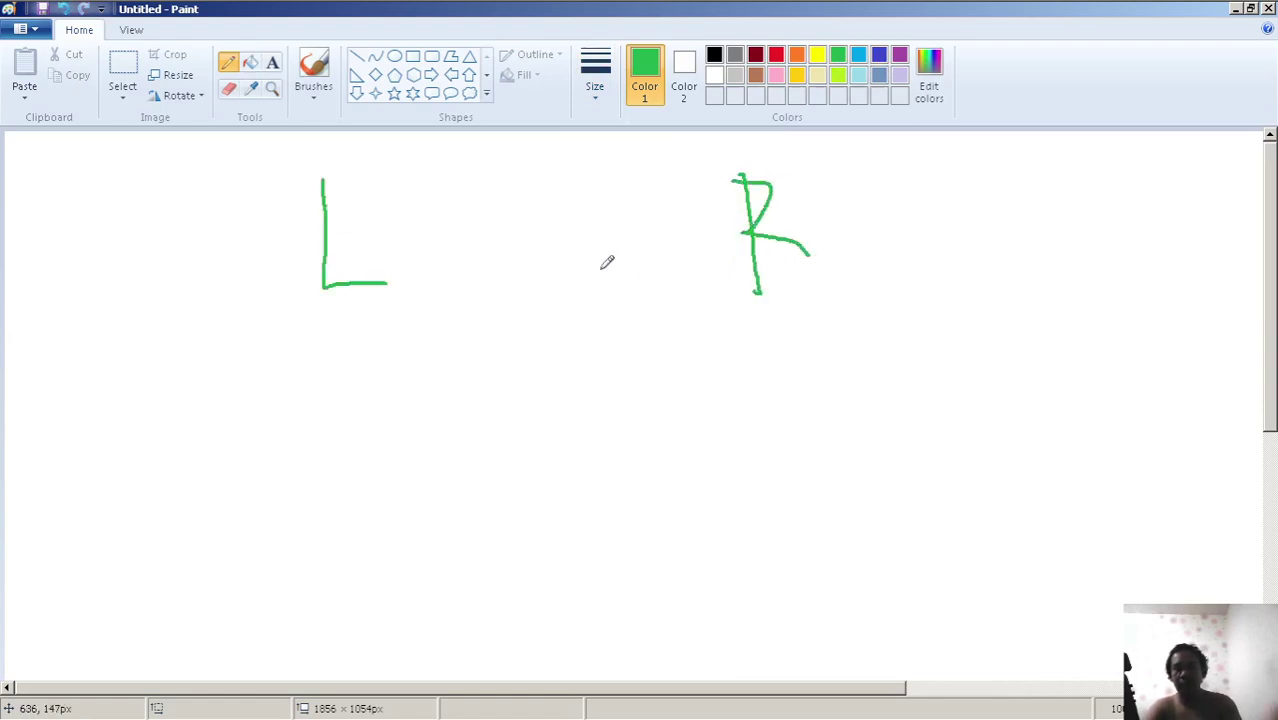
left_click_drag(542, 168, 563, 577)
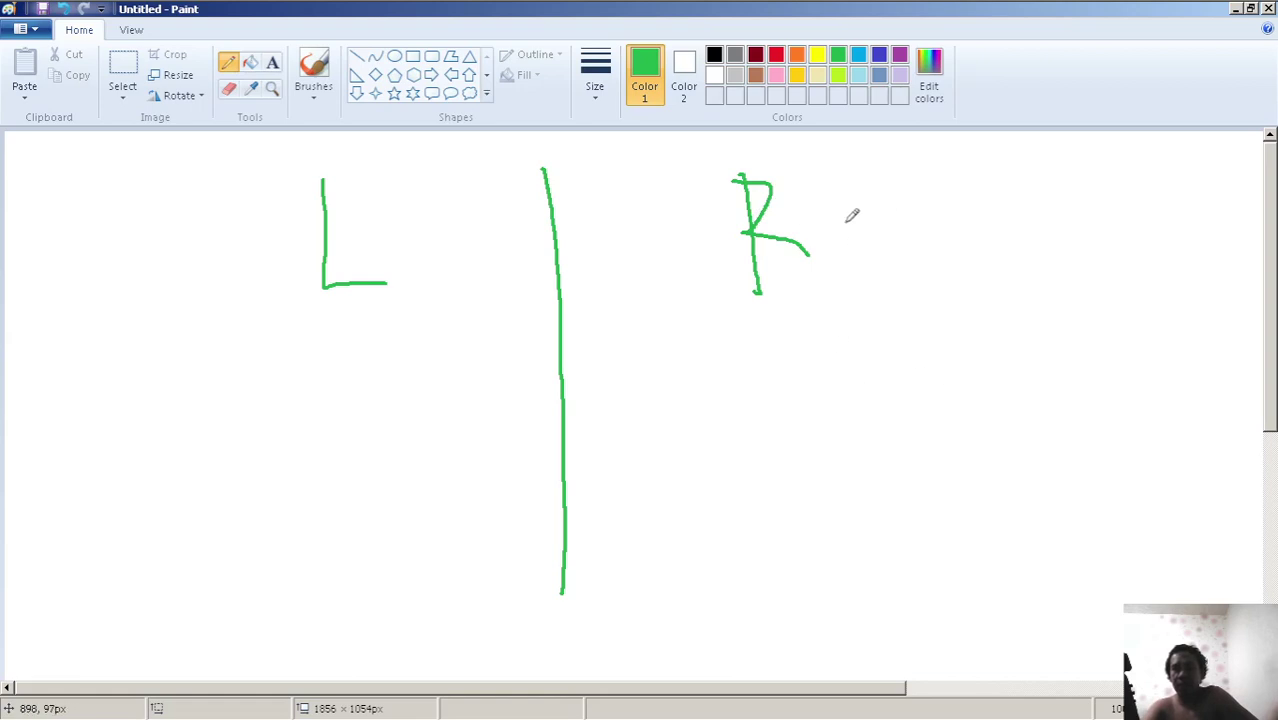
left_click_drag(779, 372, 773, 529)
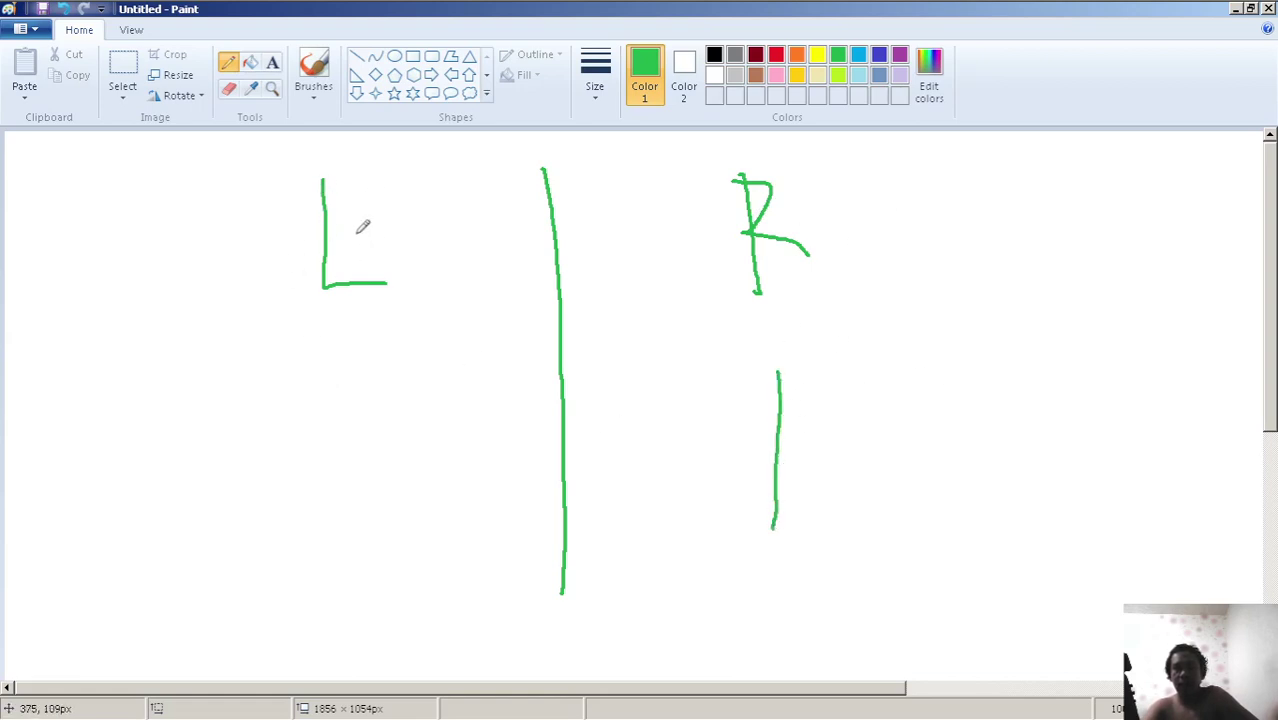
left_click_drag(193, 441, 246, 445)
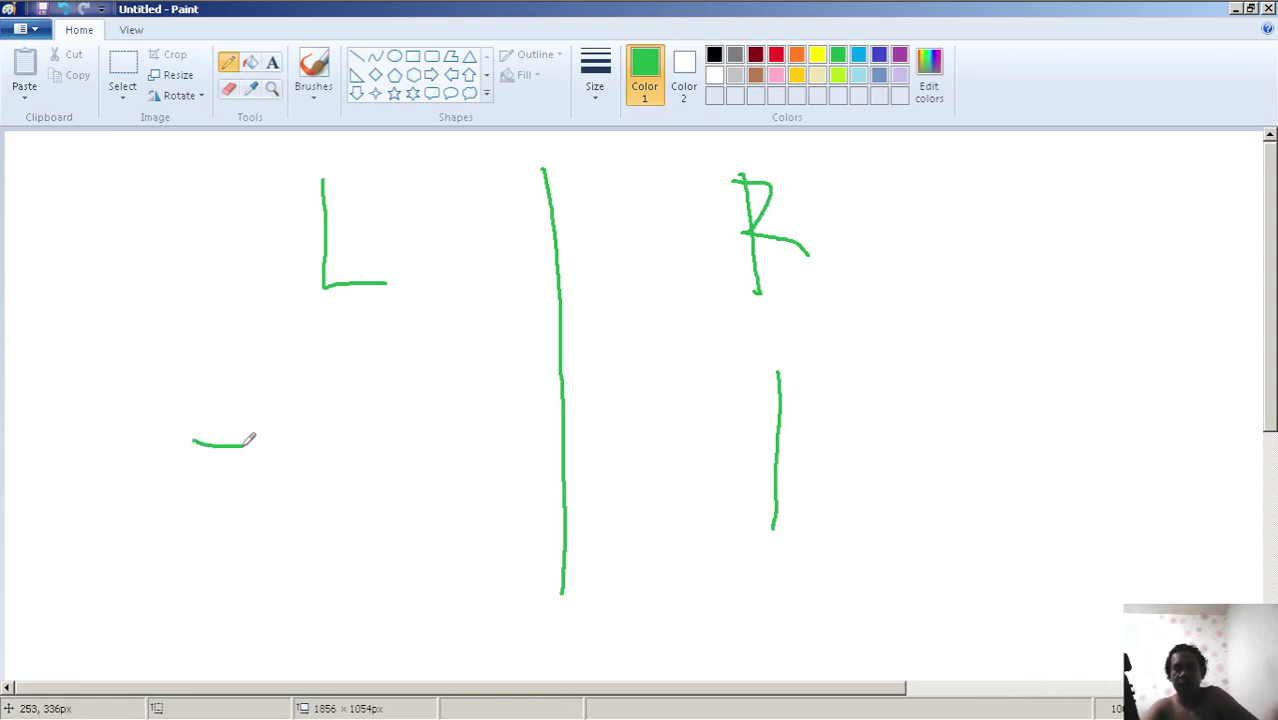
left_click_drag(331, 368, 325, 532)
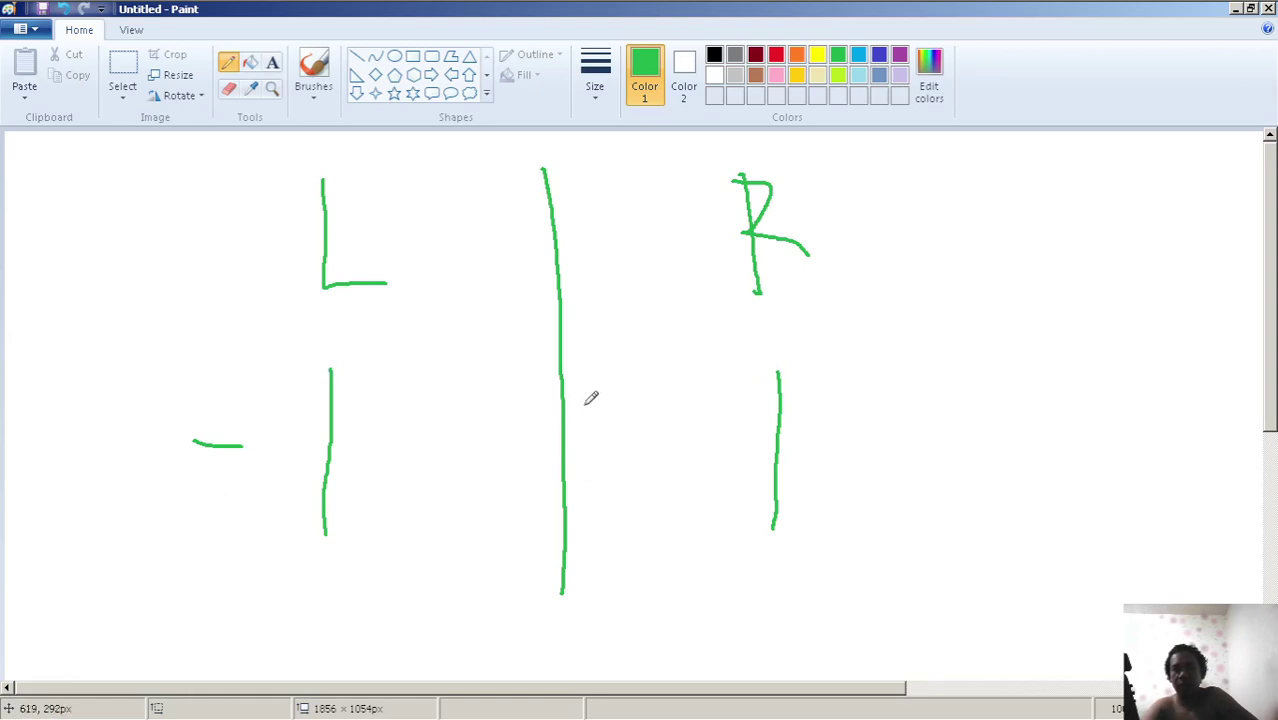
mouse_move(591, 397)
left_mouse_down()
mouse_move(502, 416)
mouse_move(599, 508)
mouse_move(591, 397)
left_mouse_up()
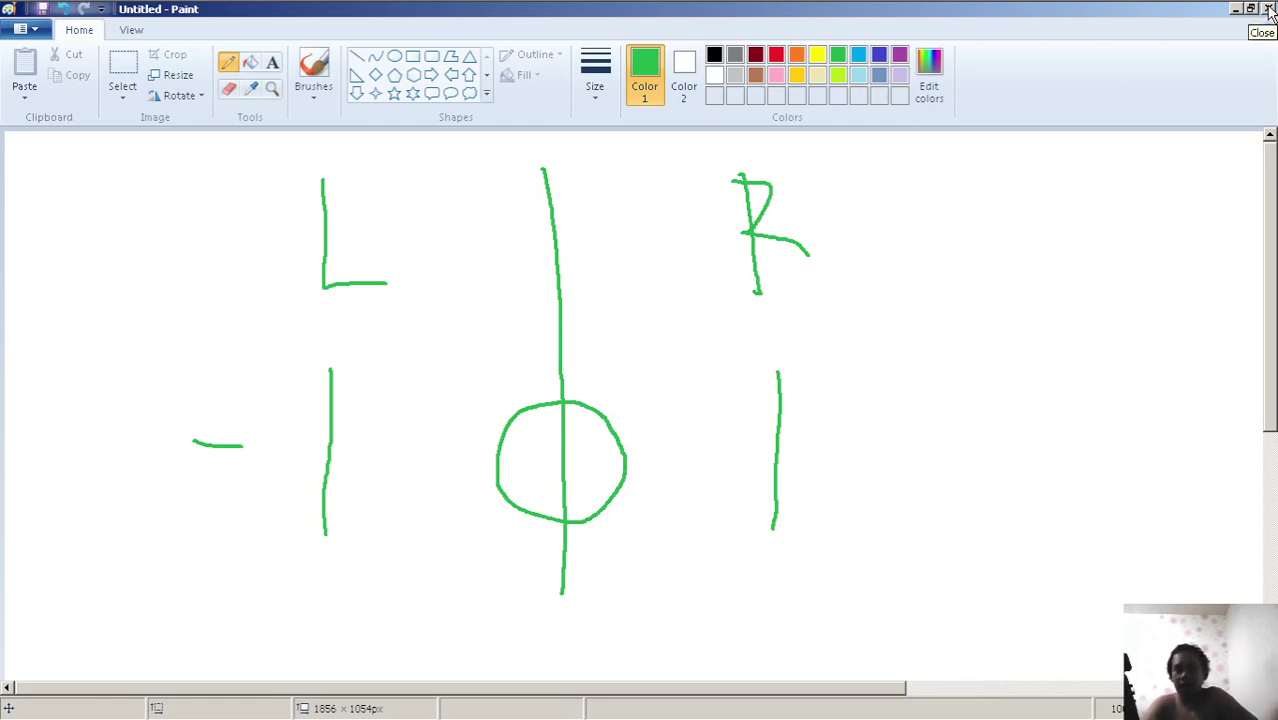
left_click(1268, 9)
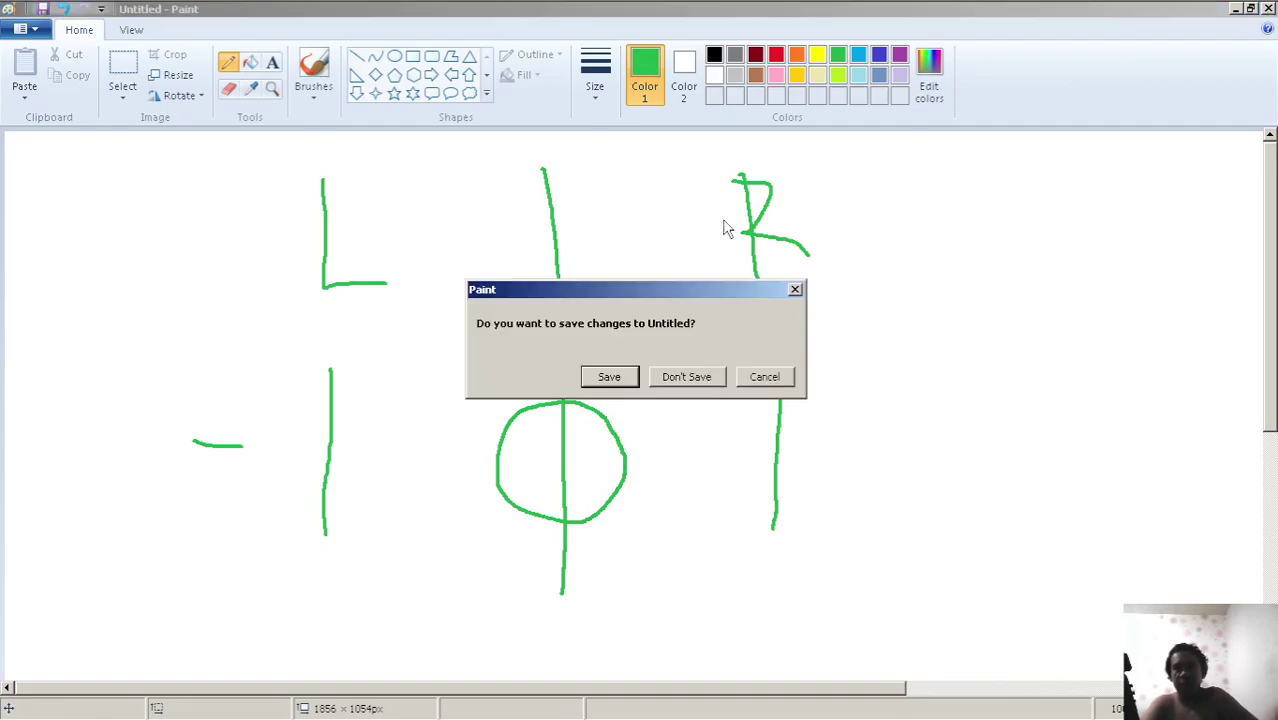
left_click(691, 376)
Step: Zoom out to show both node chains, close the Flow Graph window and enter Play mode
scroll(700, 175, "down", 2)
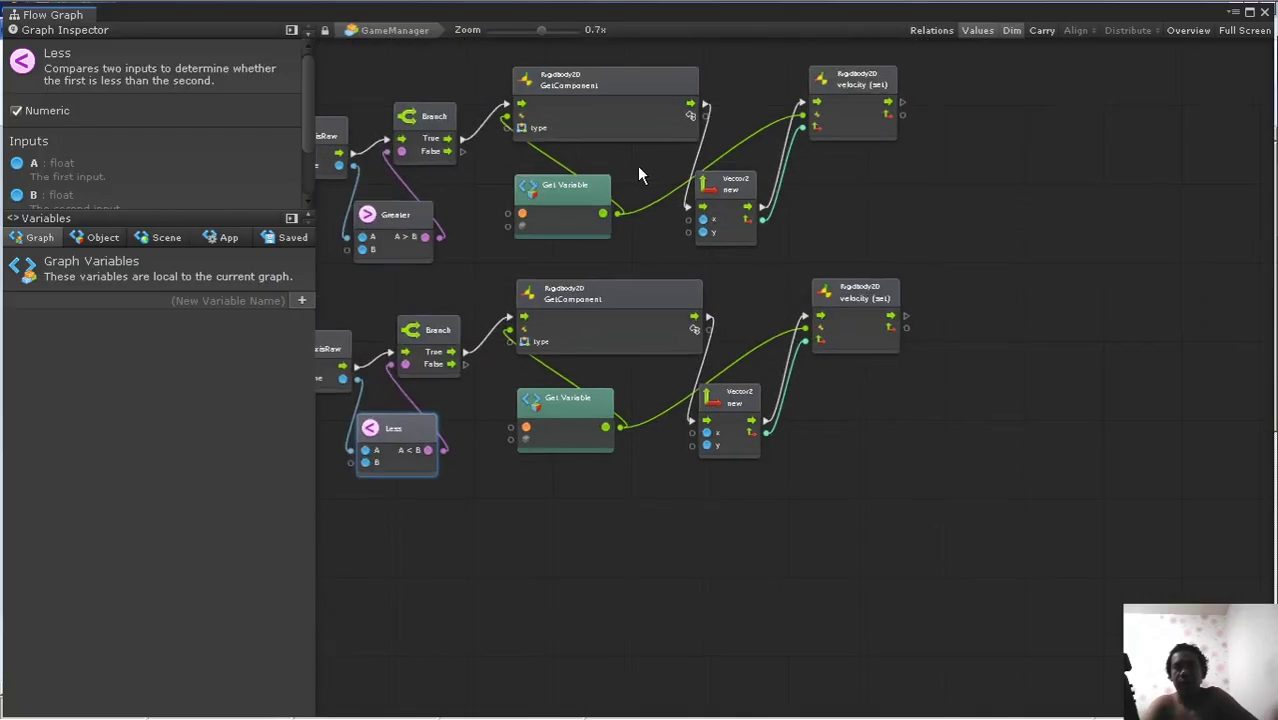
middle_click_drag(637, 165, 911, 272)
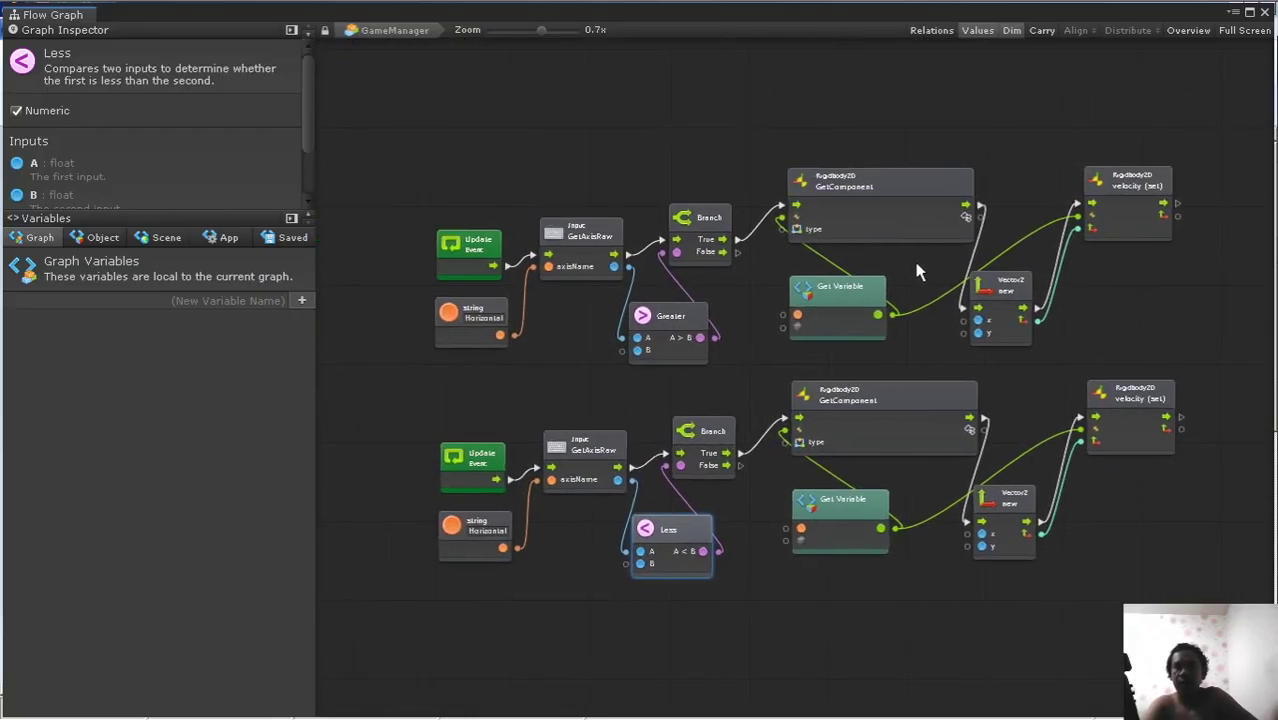
left_click(1265, 13)
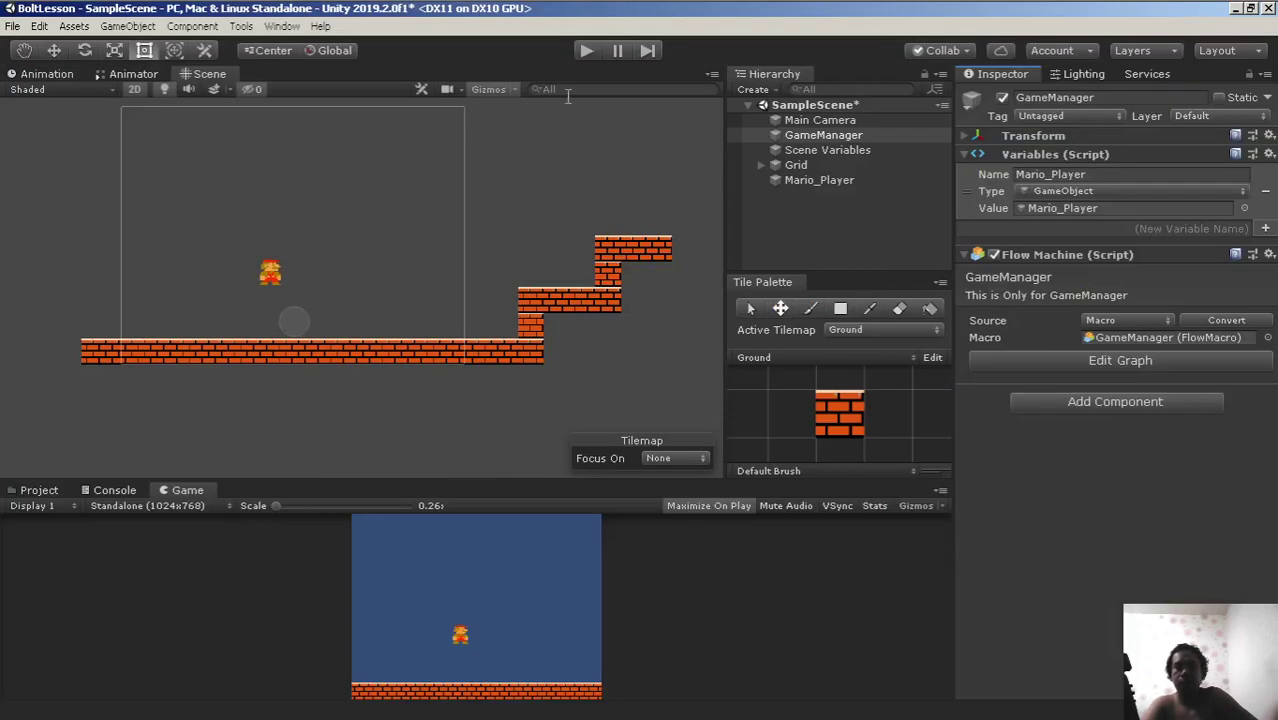
left_click(588, 53)
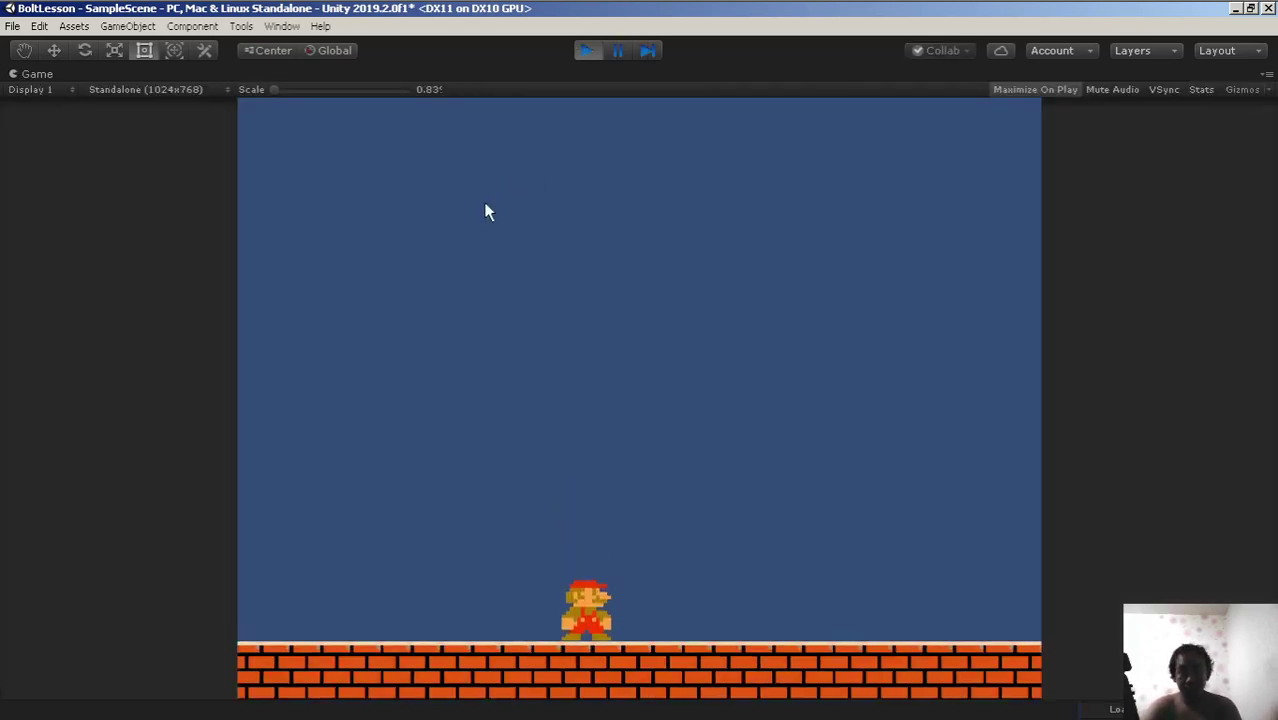
Step: Walk Mario back and forth with the left and right arrow keys, then exit Play mode
key("Right")
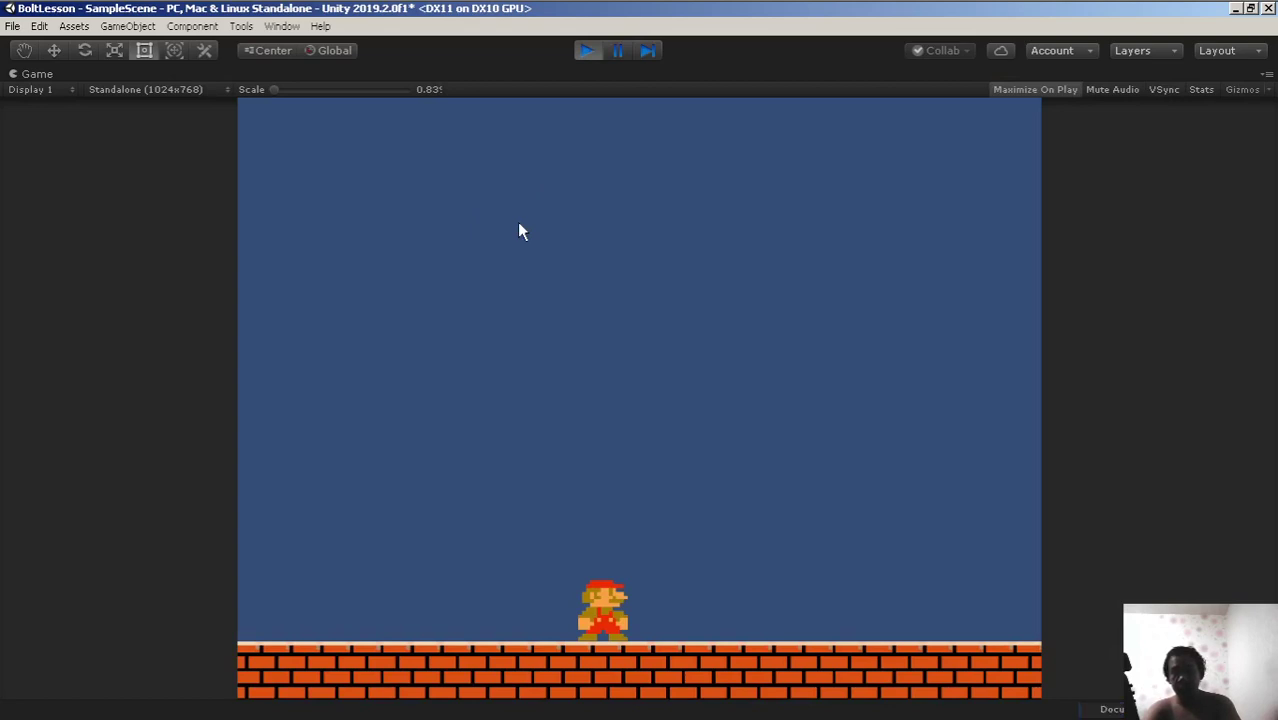
key("Left")
key("Right")
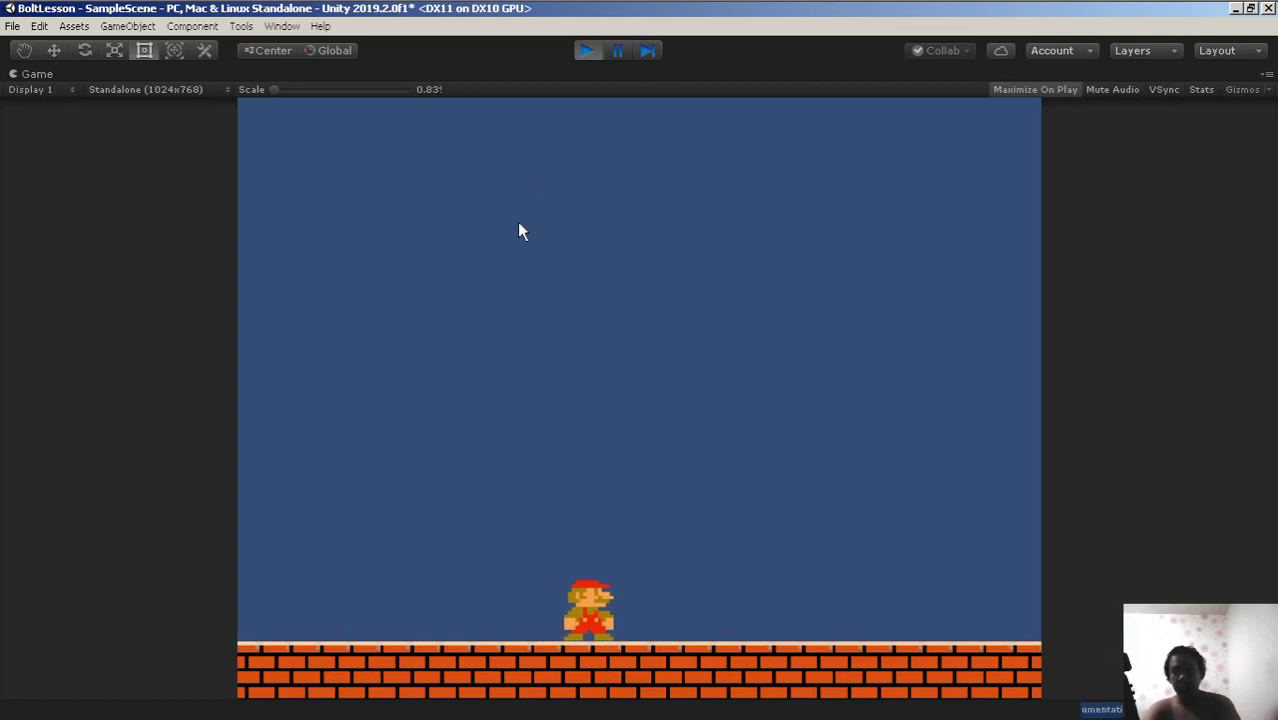
key("Left")
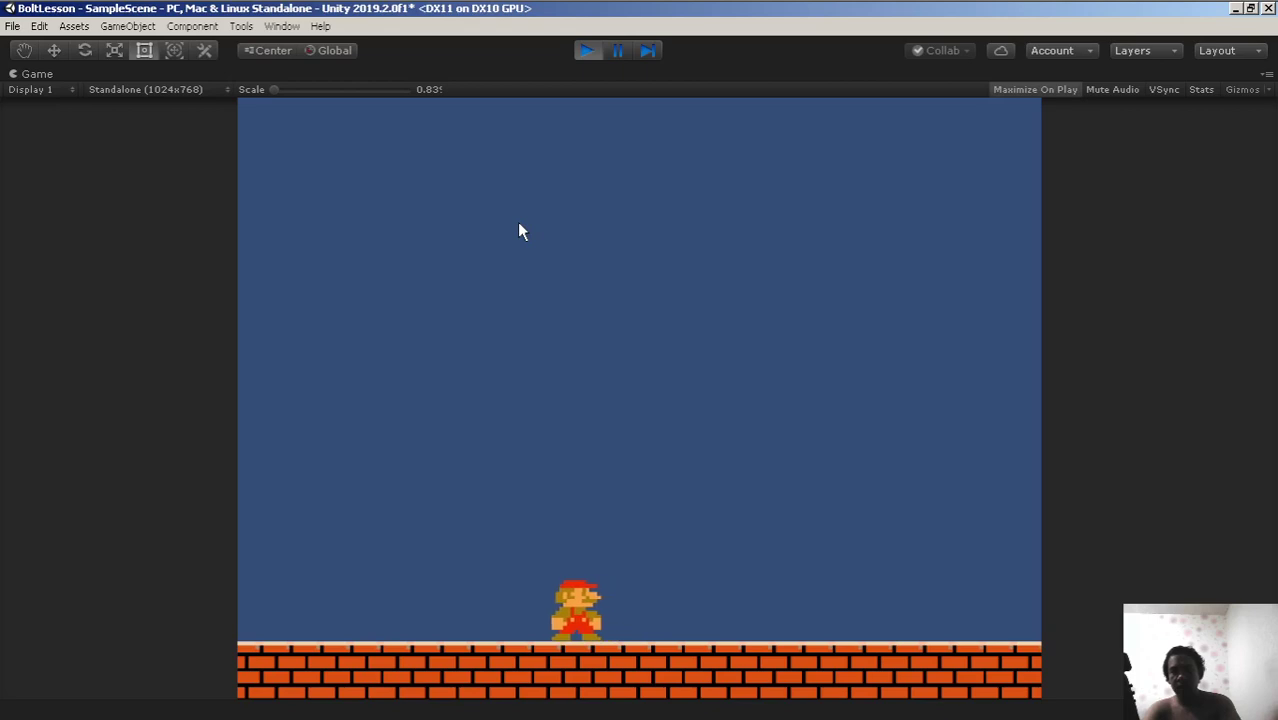
key("Right")
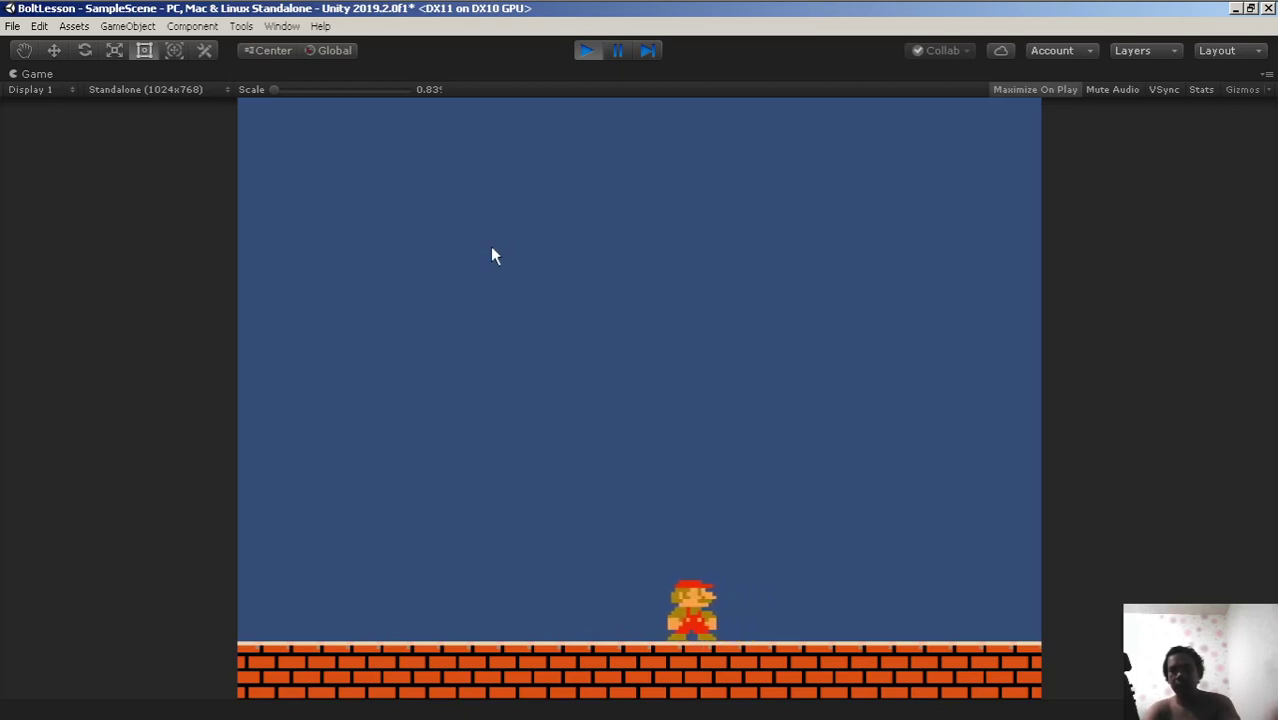
key("Left")
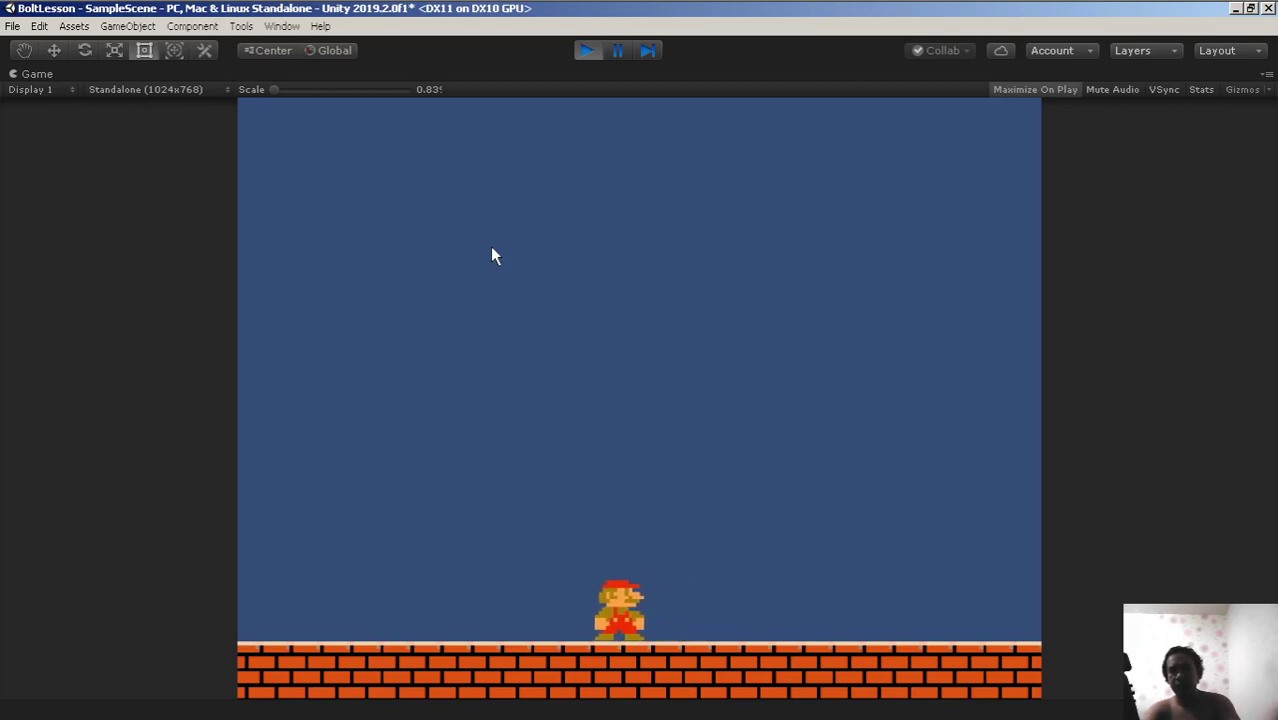
key("Right")
key("Left")
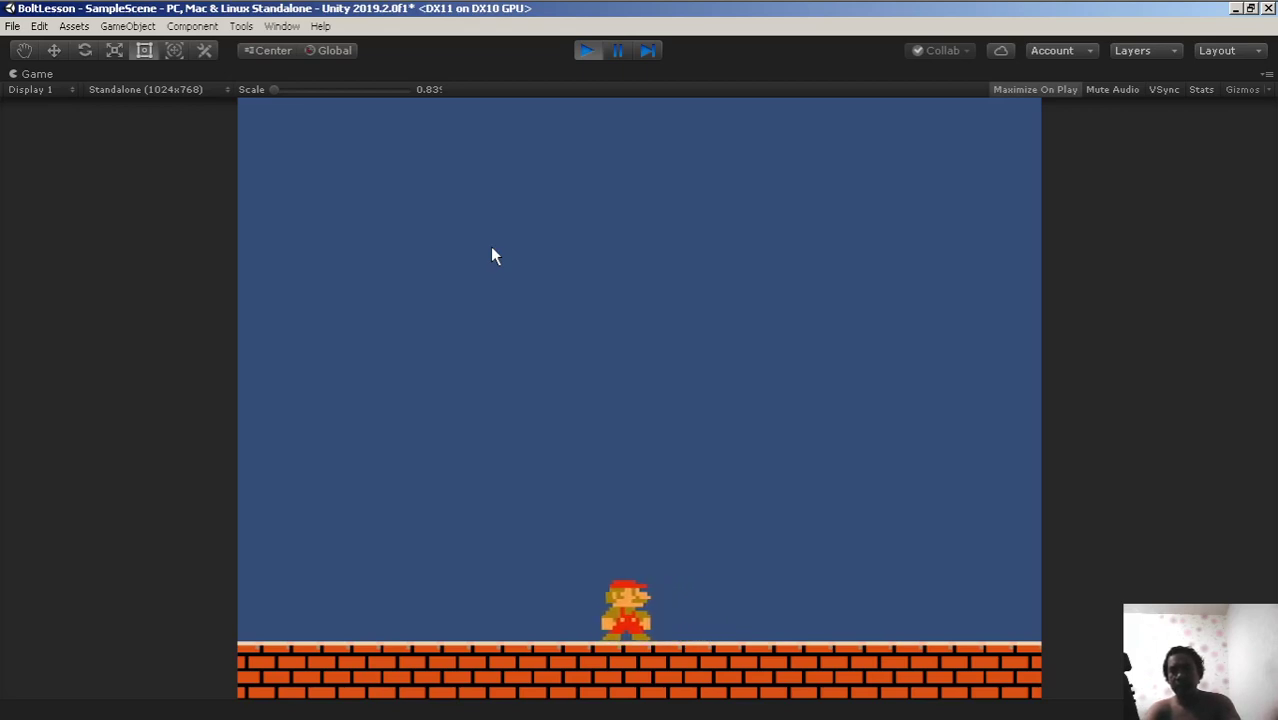
key("Right")
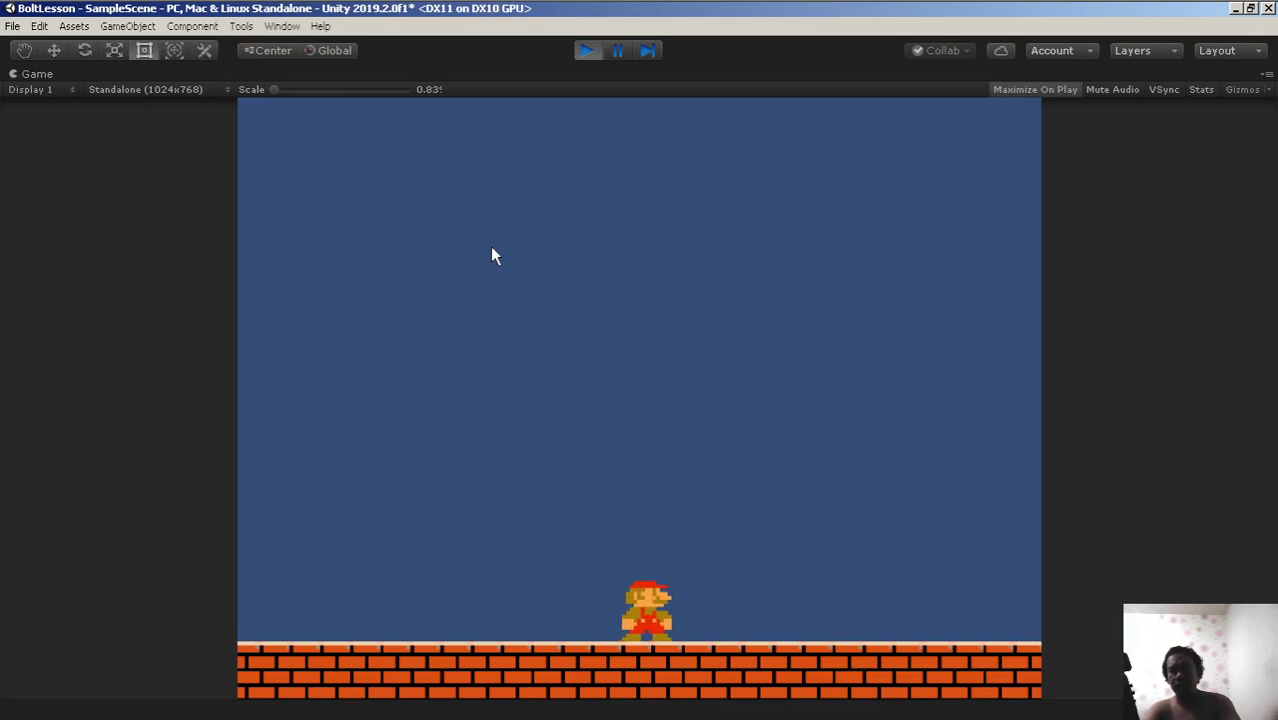
key("Left")
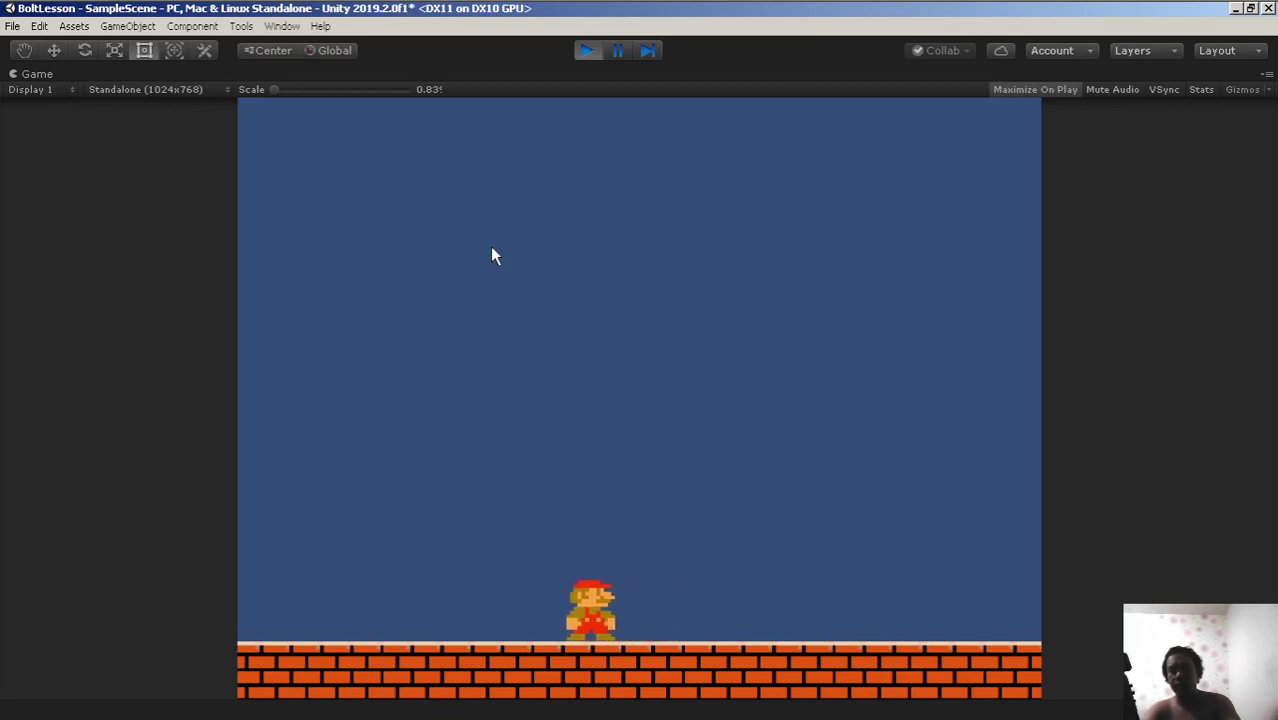
key("Left")
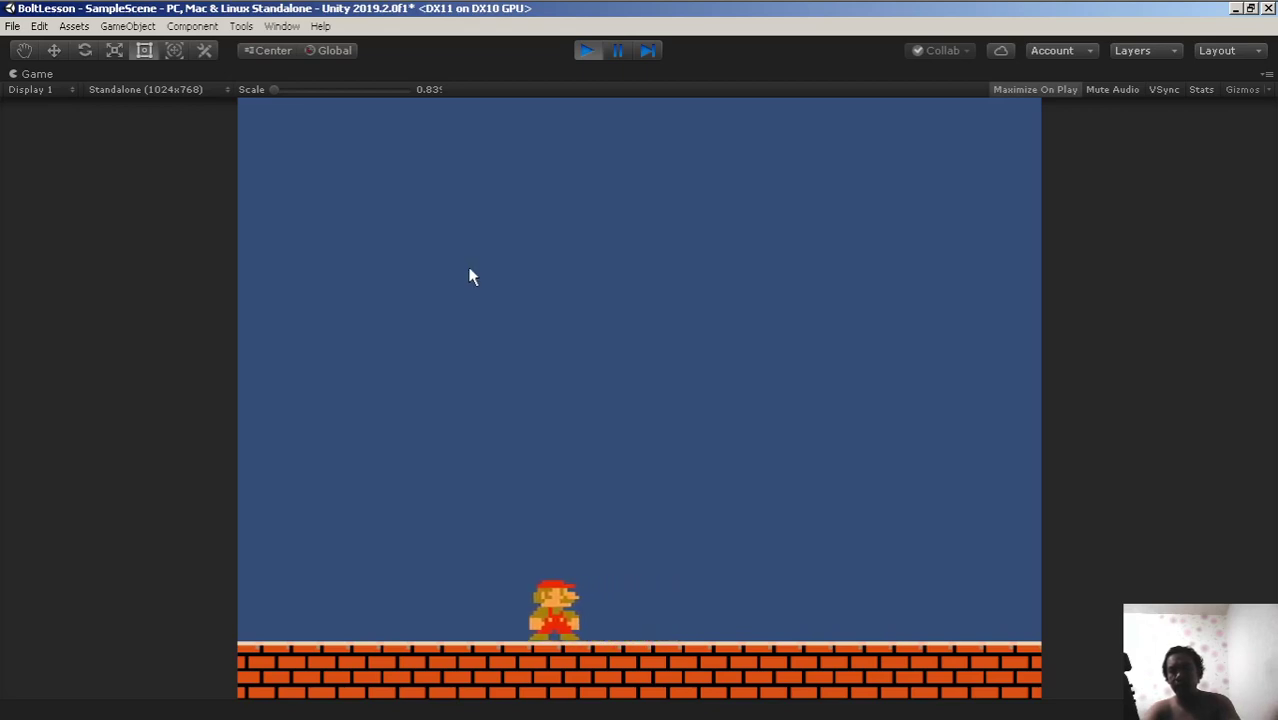
key("Right")
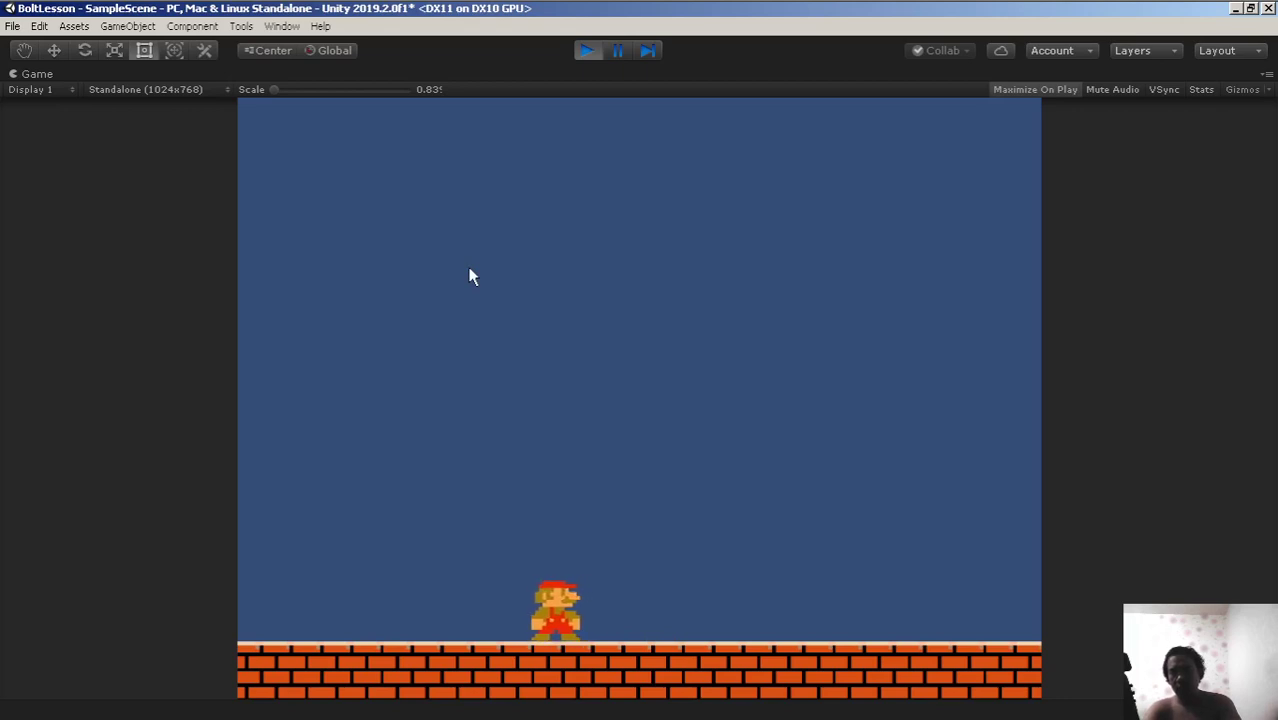
key("Left")
key("Right")
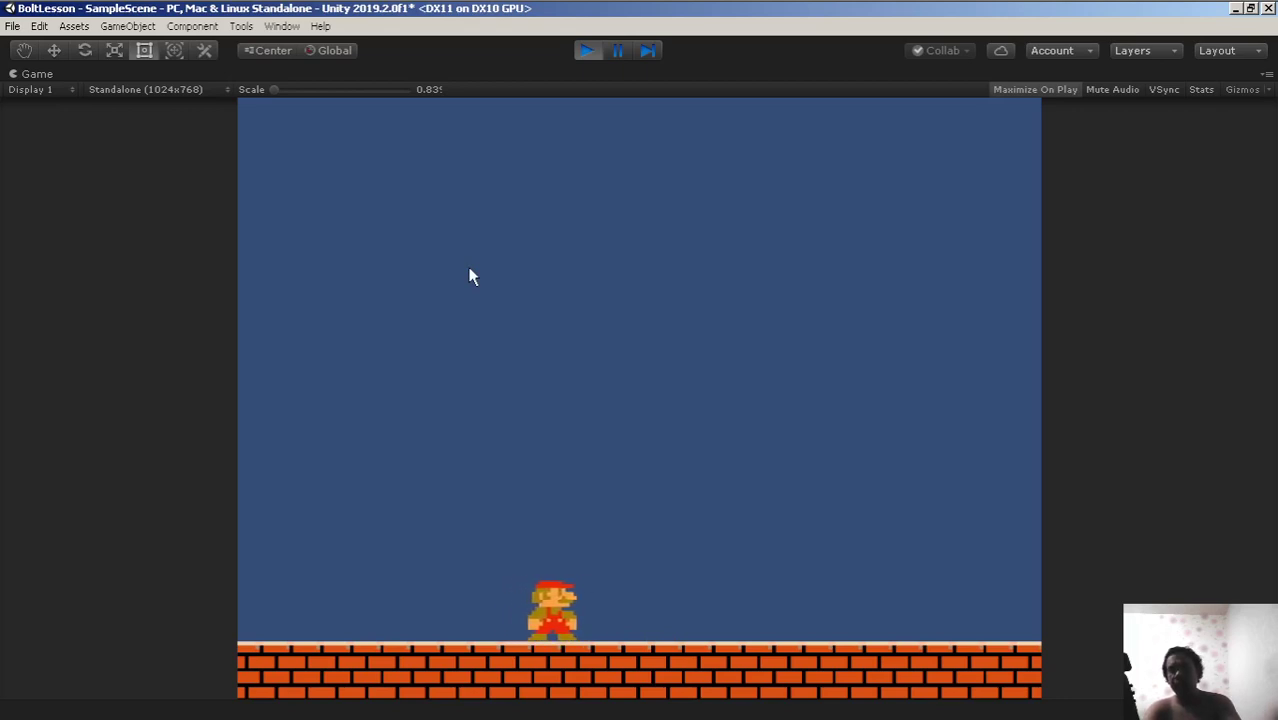
key("Left")
key("Right")
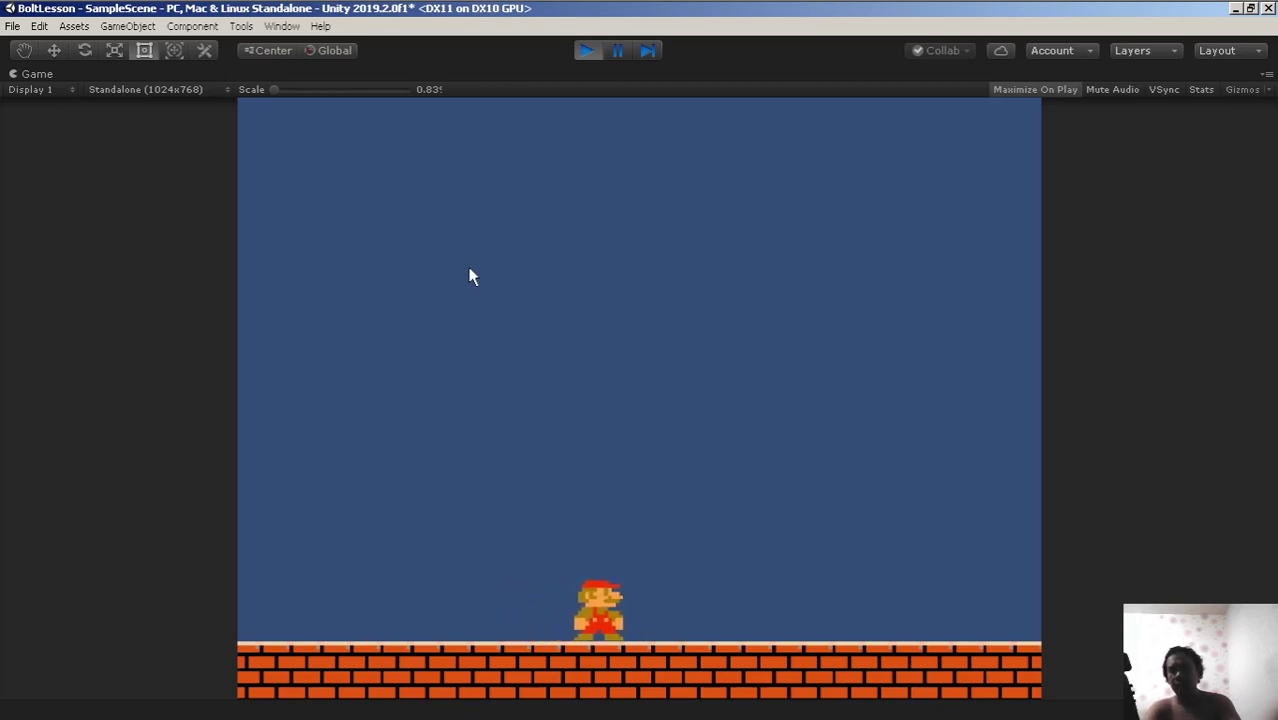
key("Right")
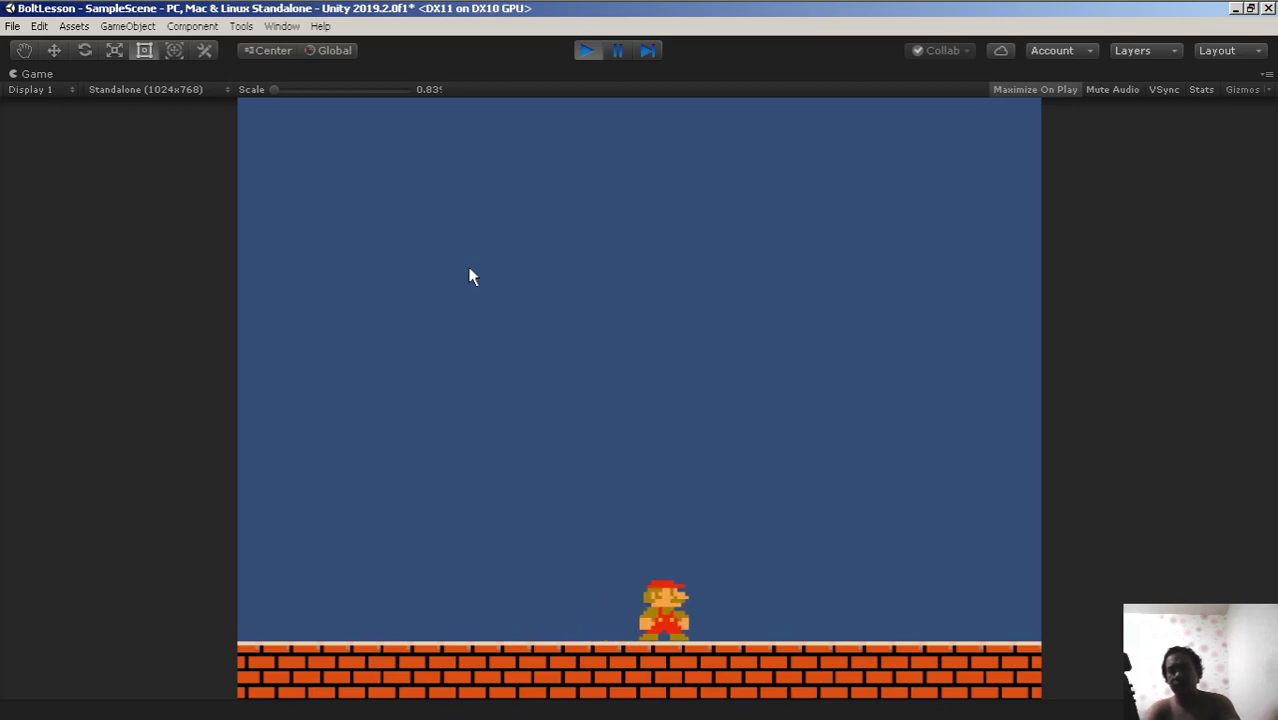
key("Left")
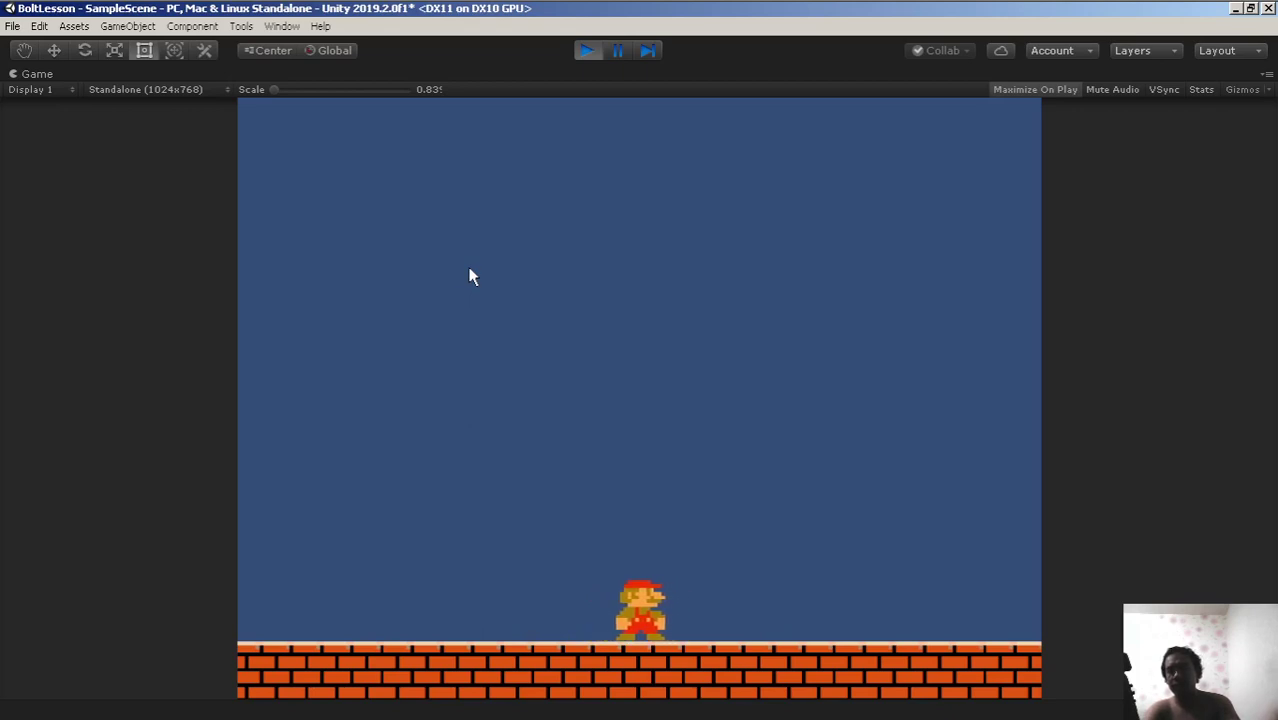
left_click(592, 48)
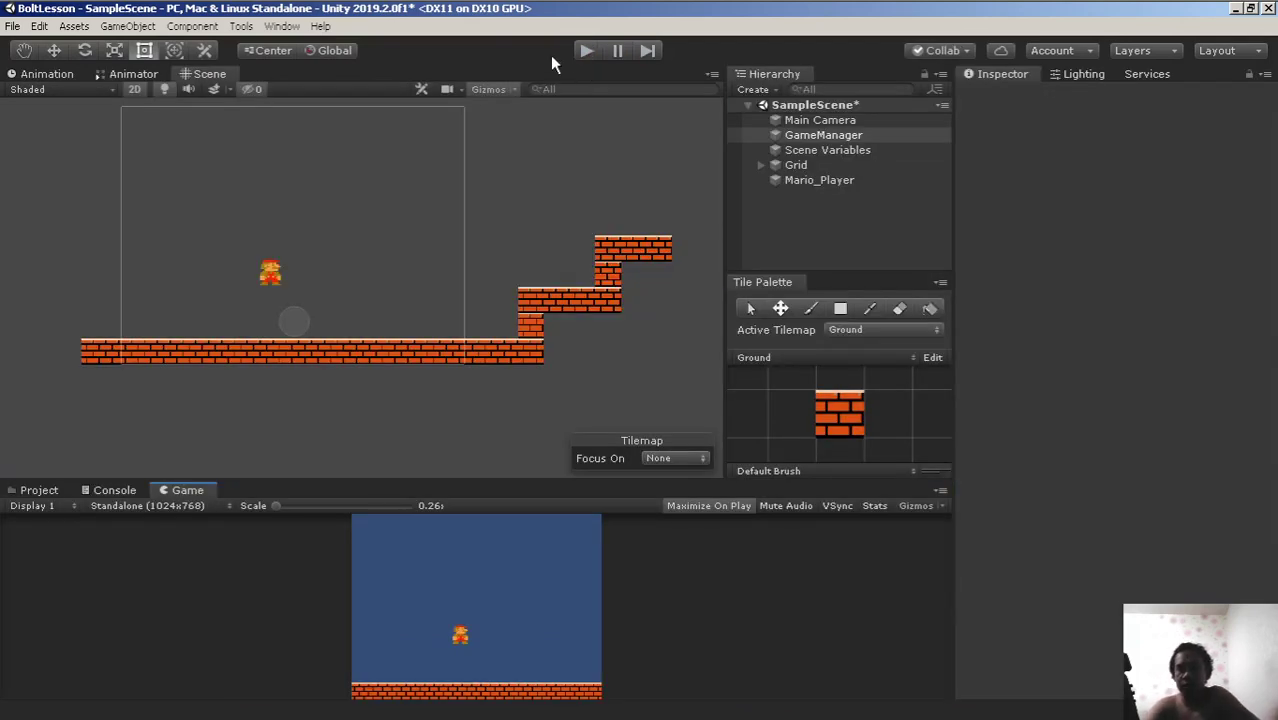
Step: Select GameManager and open its flow graph for editing
mouse_move(326, 10)
left_click(827, 150)
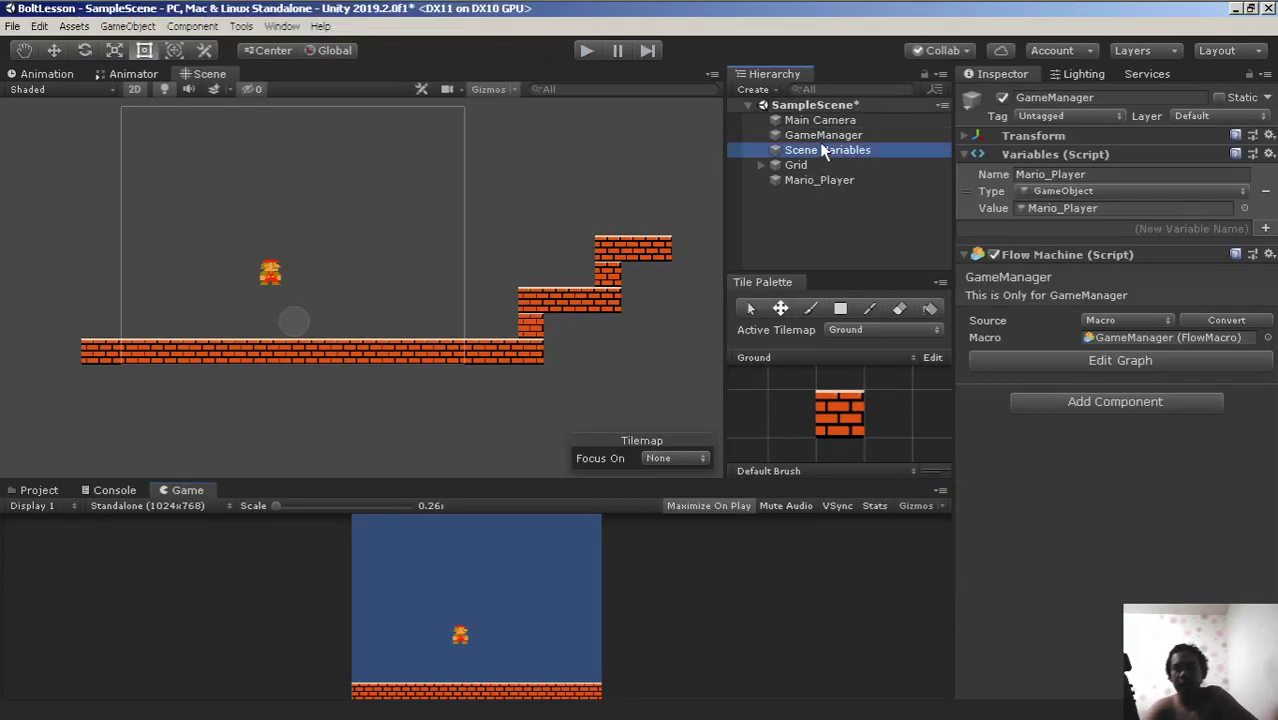
left_click(823, 135)
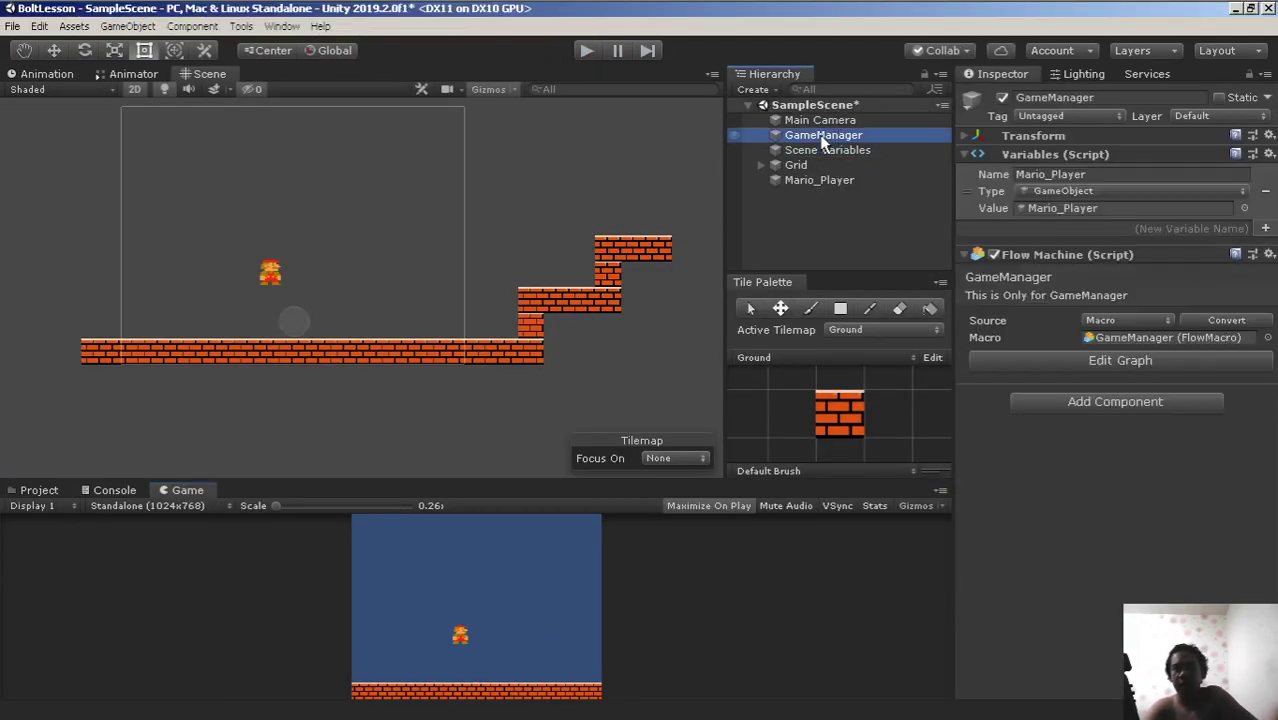
left_click(1109, 366)
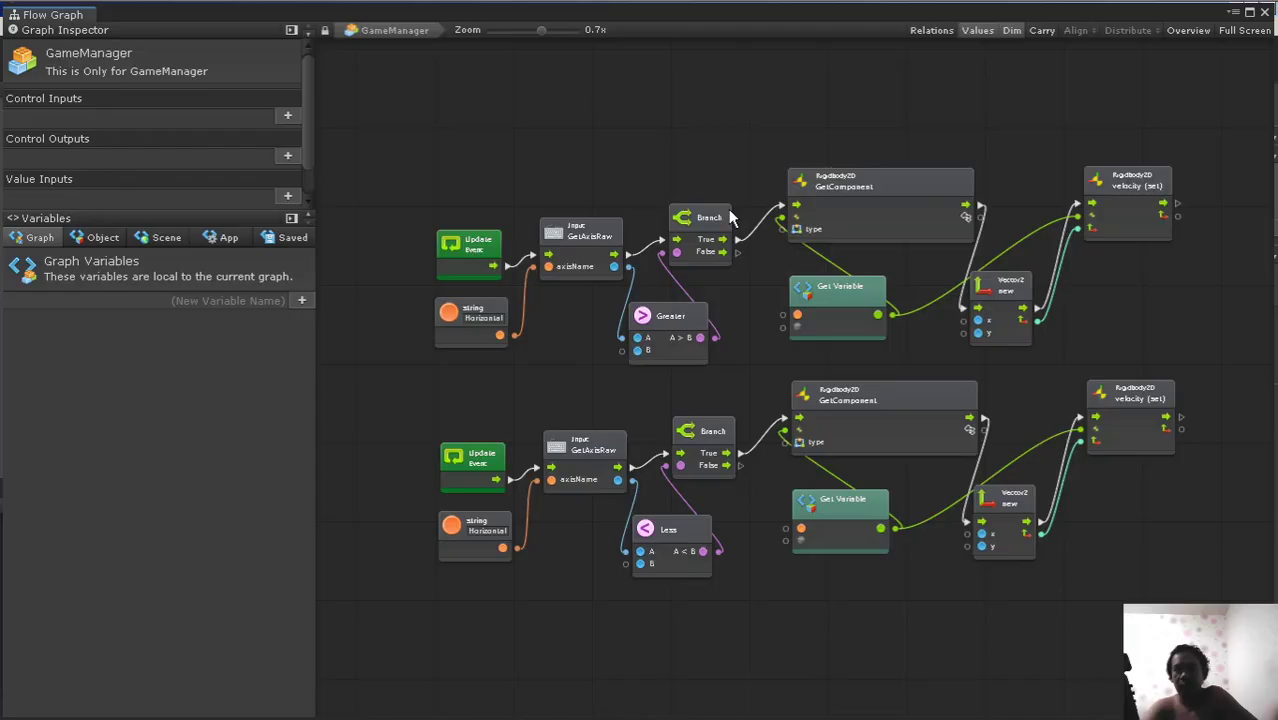
Step: Add an object variable named 'Move Speed' of type float, value 0
left_click(116, 237)
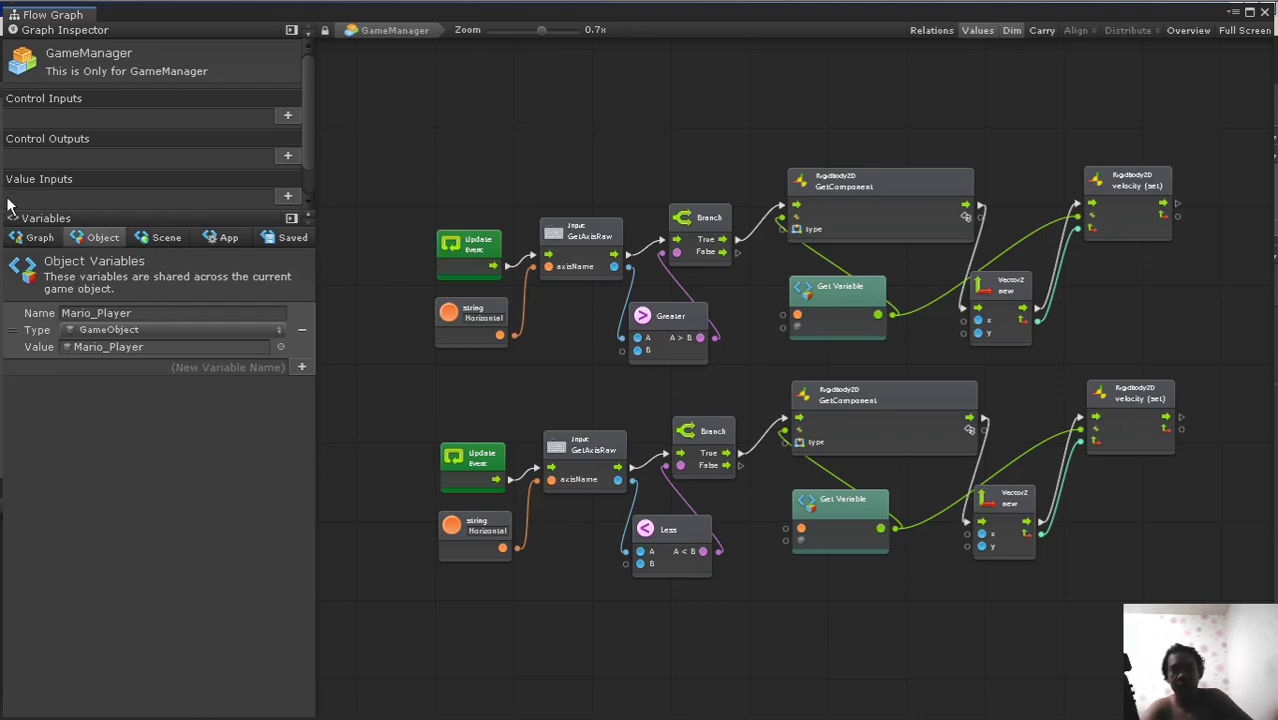
left_click(281, 363)
type("Move")
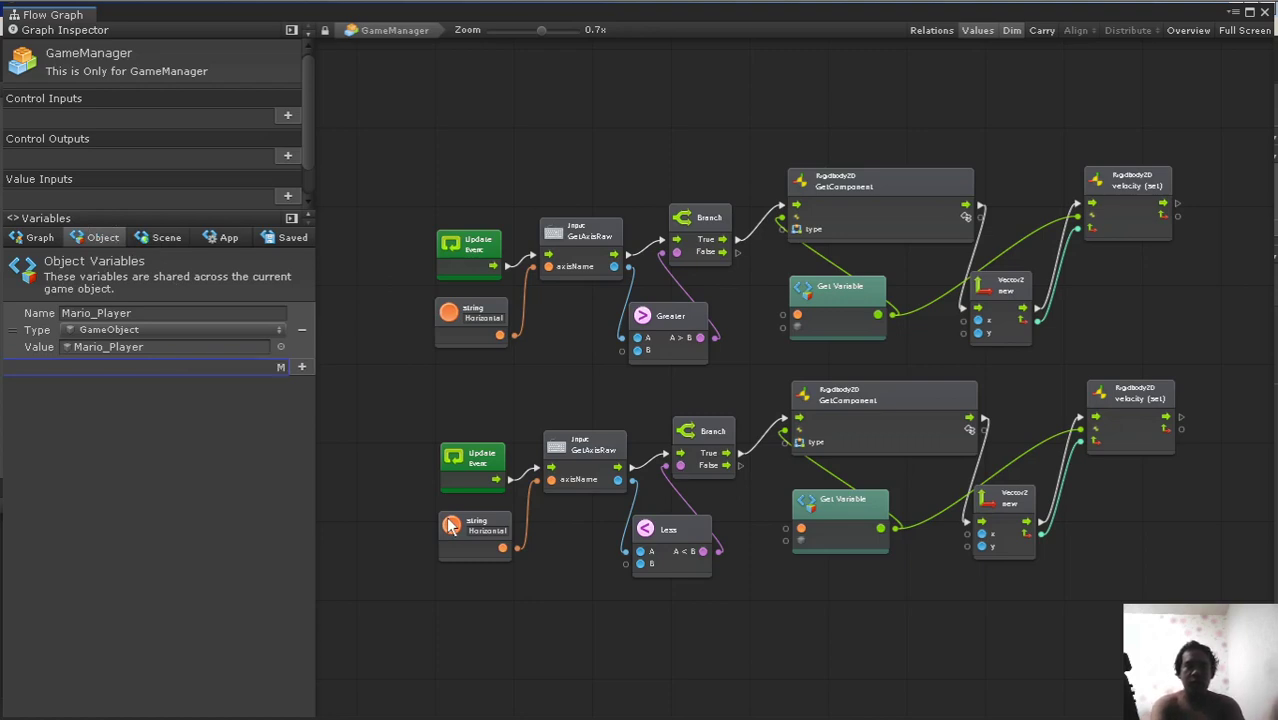
type(" Speed")
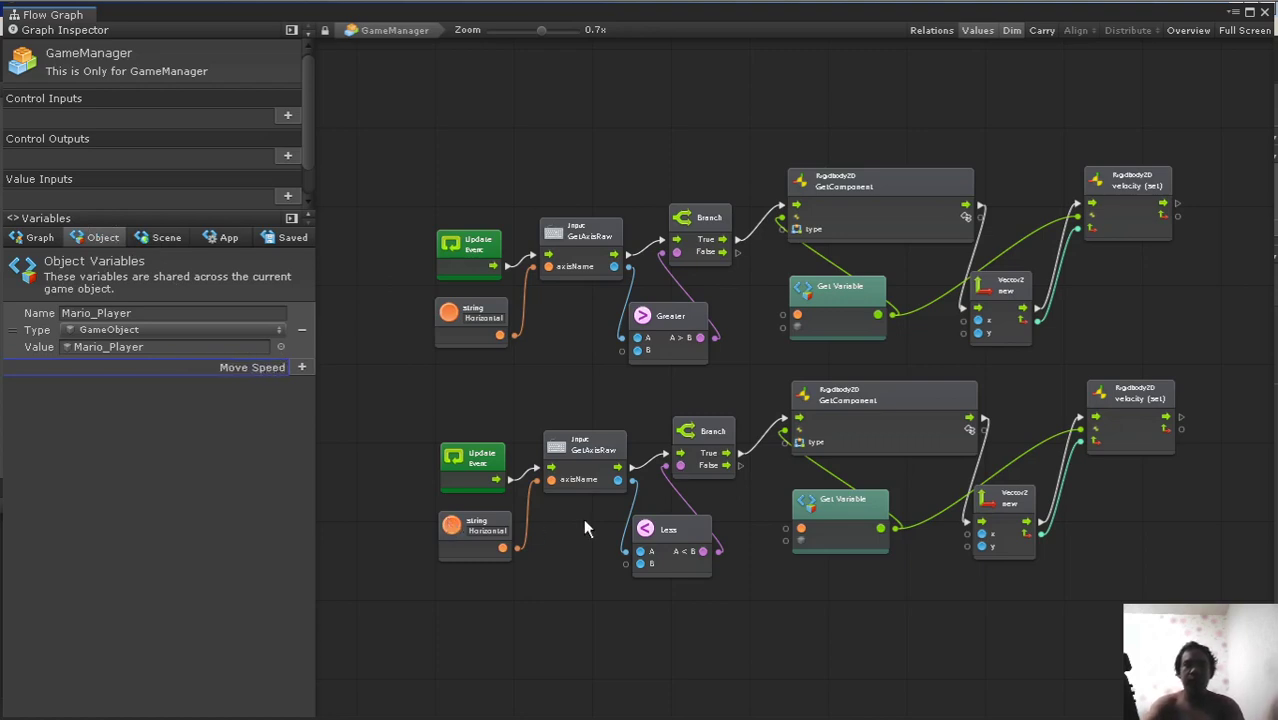
left_click(302, 369)
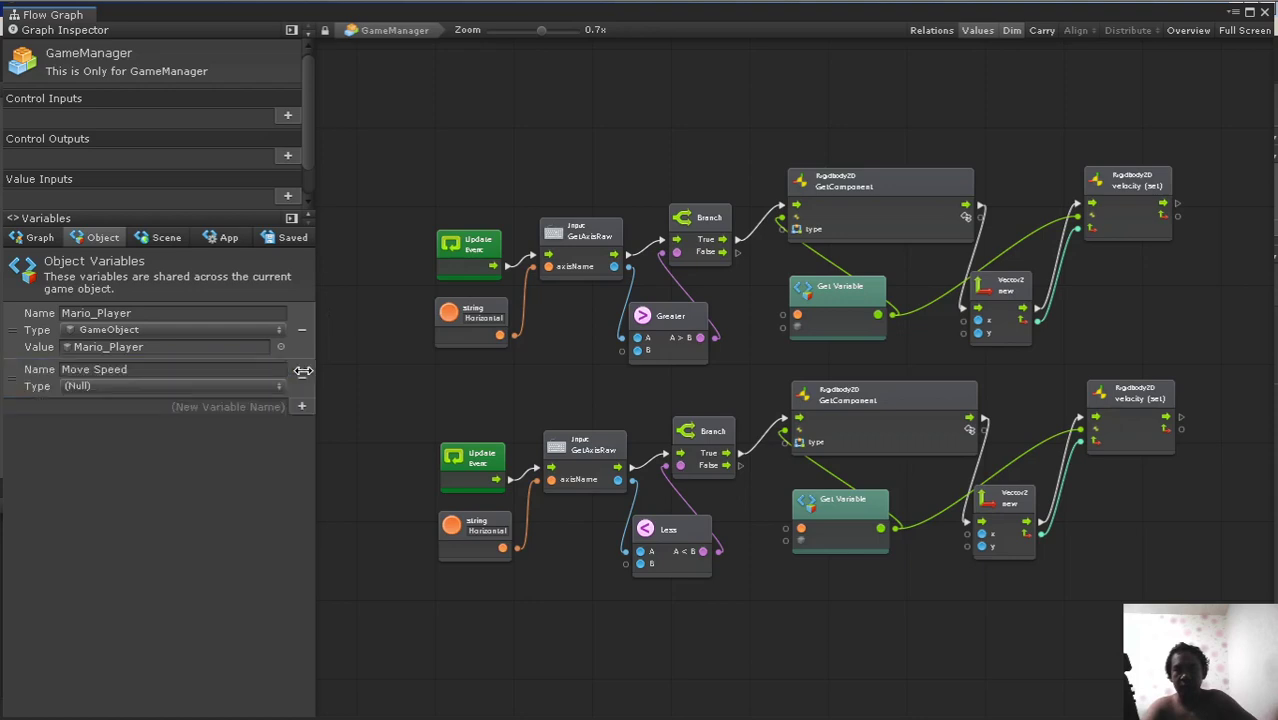
left_click(85, 386)
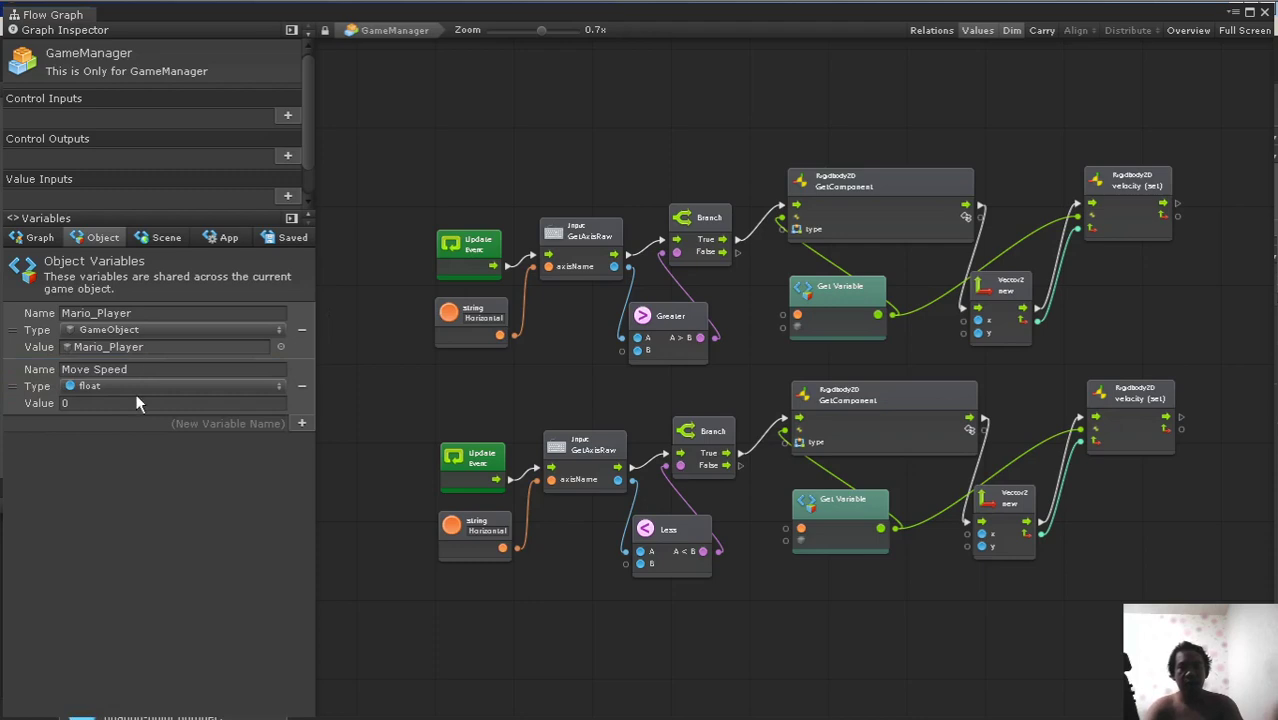
left_click(127, 403)
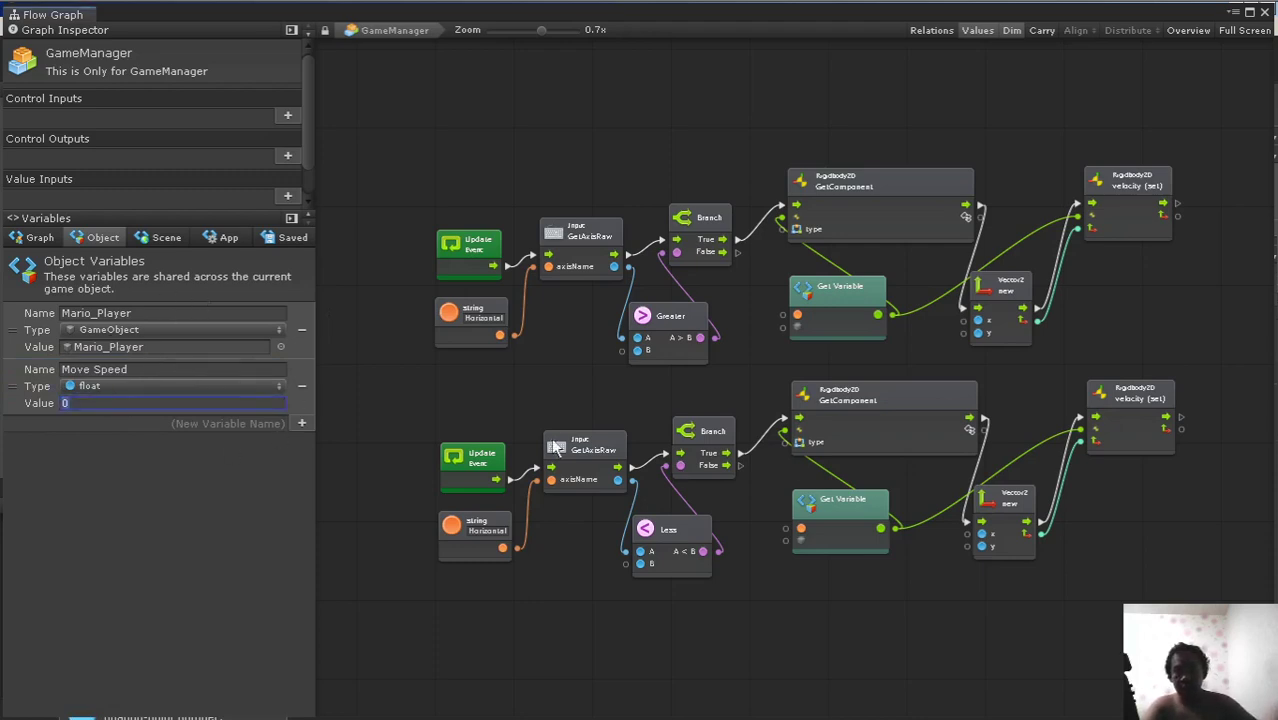
middle_click_drag(798, 465, 753, 428)
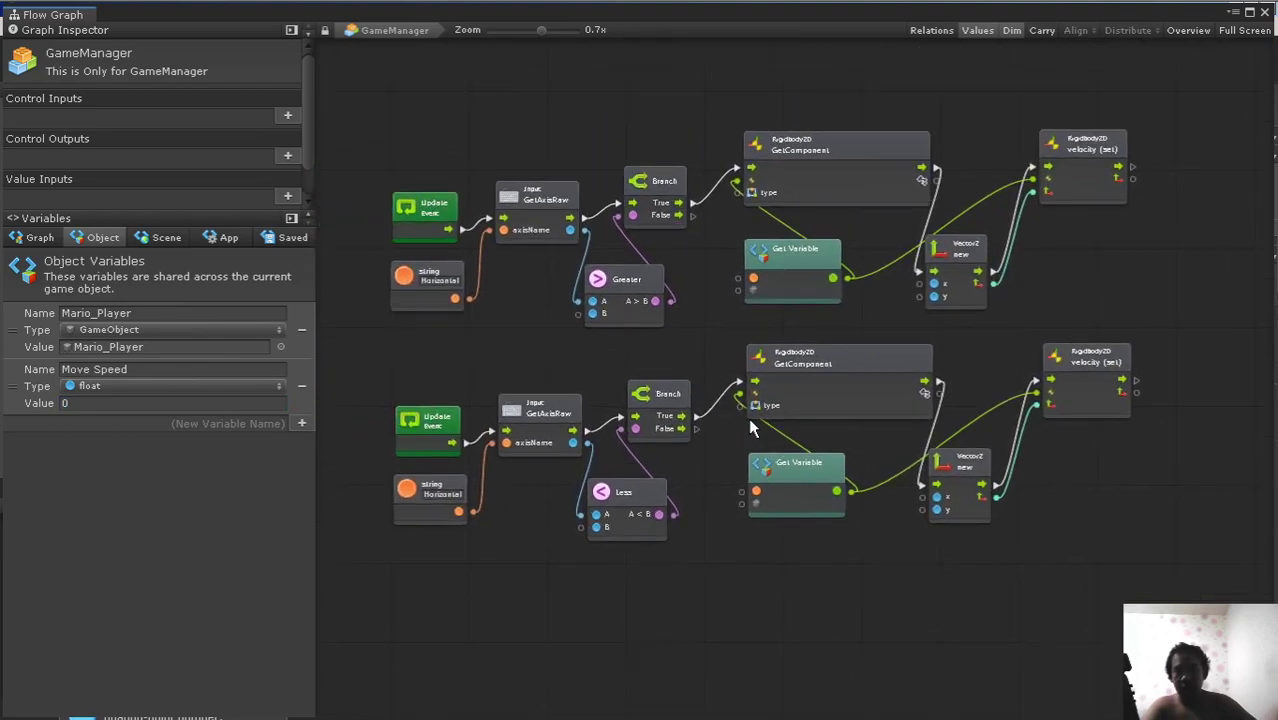
Step: Box-select the lower movement node group and drag it further down
scroll(753, 428, "up", 3)
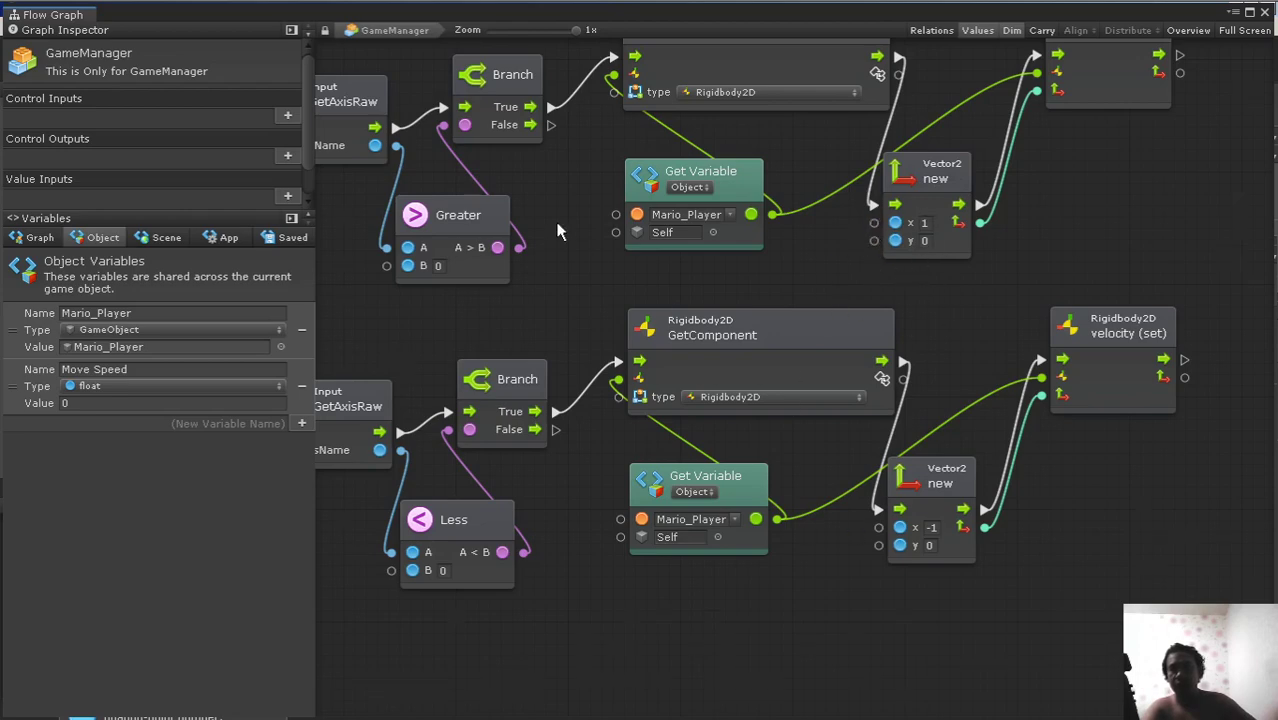
scroll(557, 231, "down", 5)
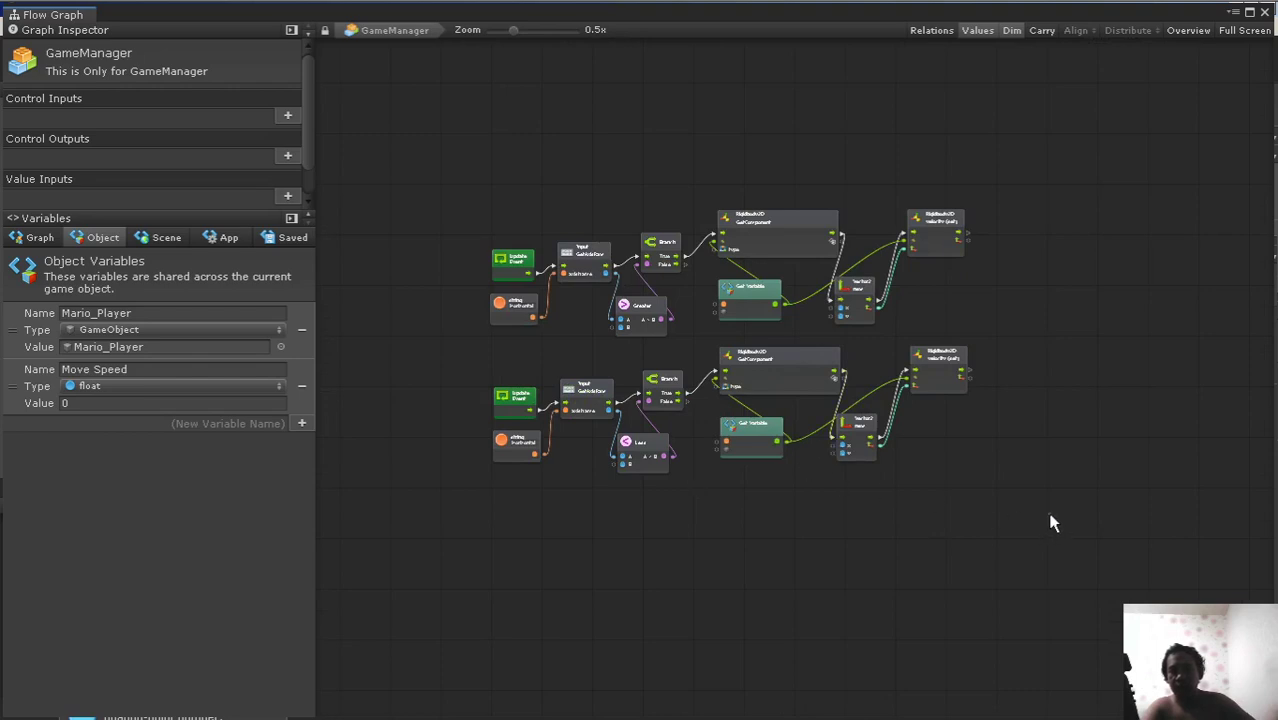
left_click_drag(1007, 504, 447, 339)
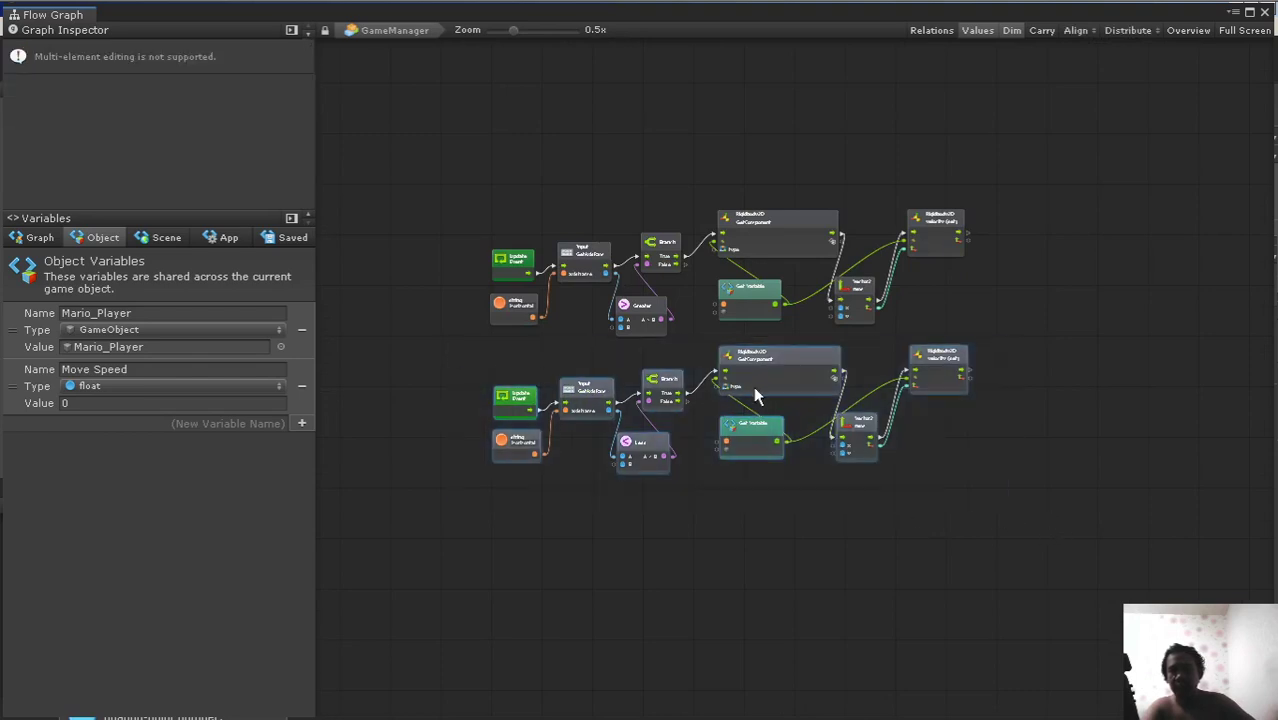
scroll(768, 410, "up", 5)
scroll(768, 410, "down", 5)
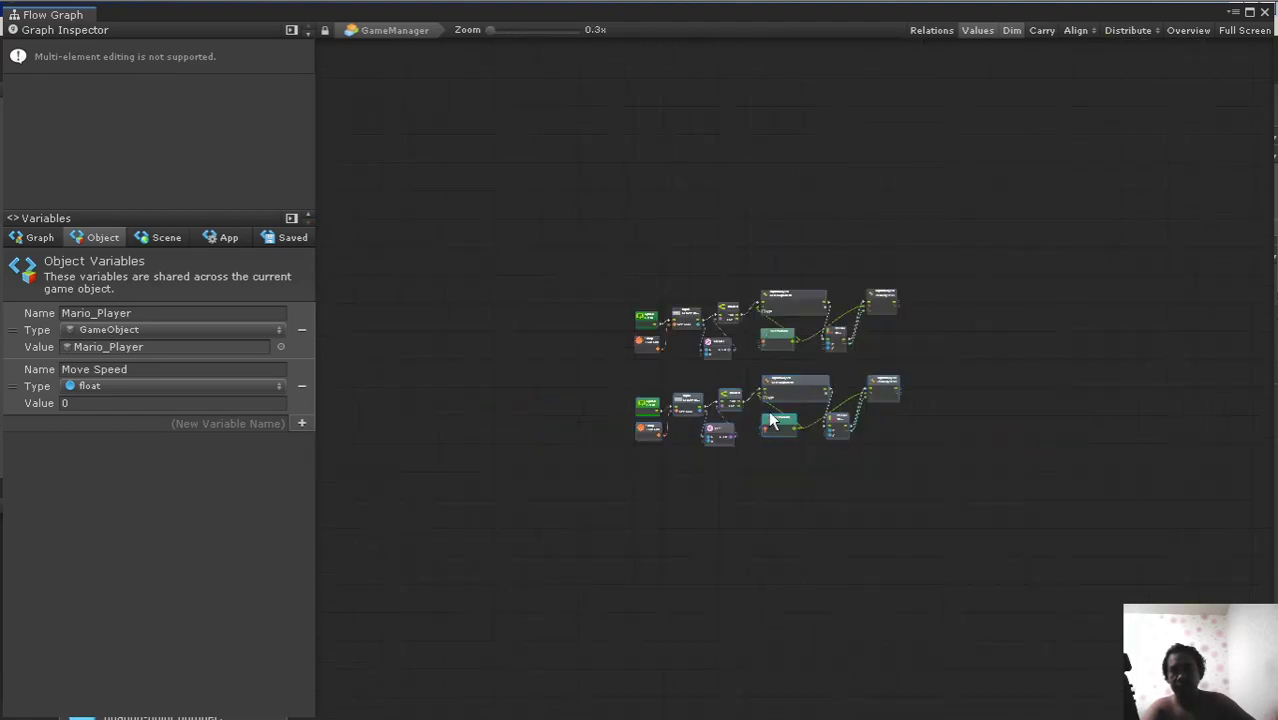
mouse_move(799, 372)
left_mouse_down()
mouse_move(805, 520)
mouse_move(797, 459)
left_mouse_up()
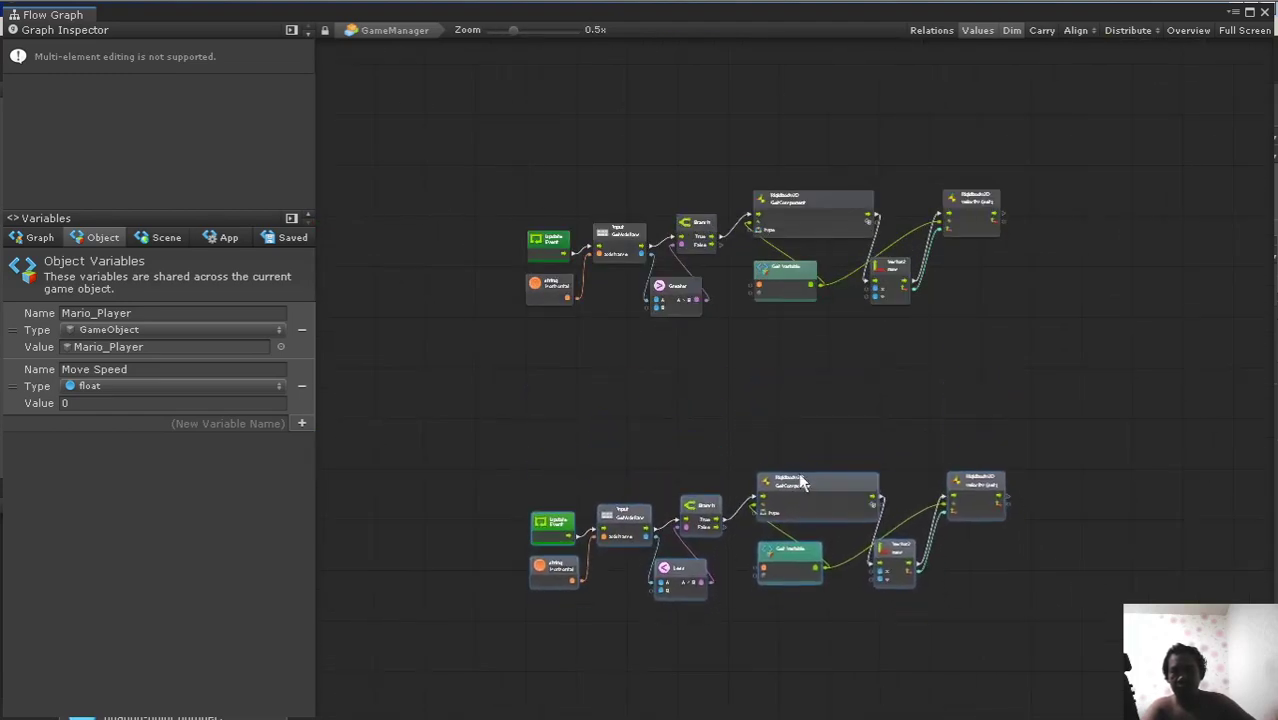
left_click(801, 371)
Step: Return to normal zoom and pan to the upper Vector2 node
scroll(804, 380, "up", 5)
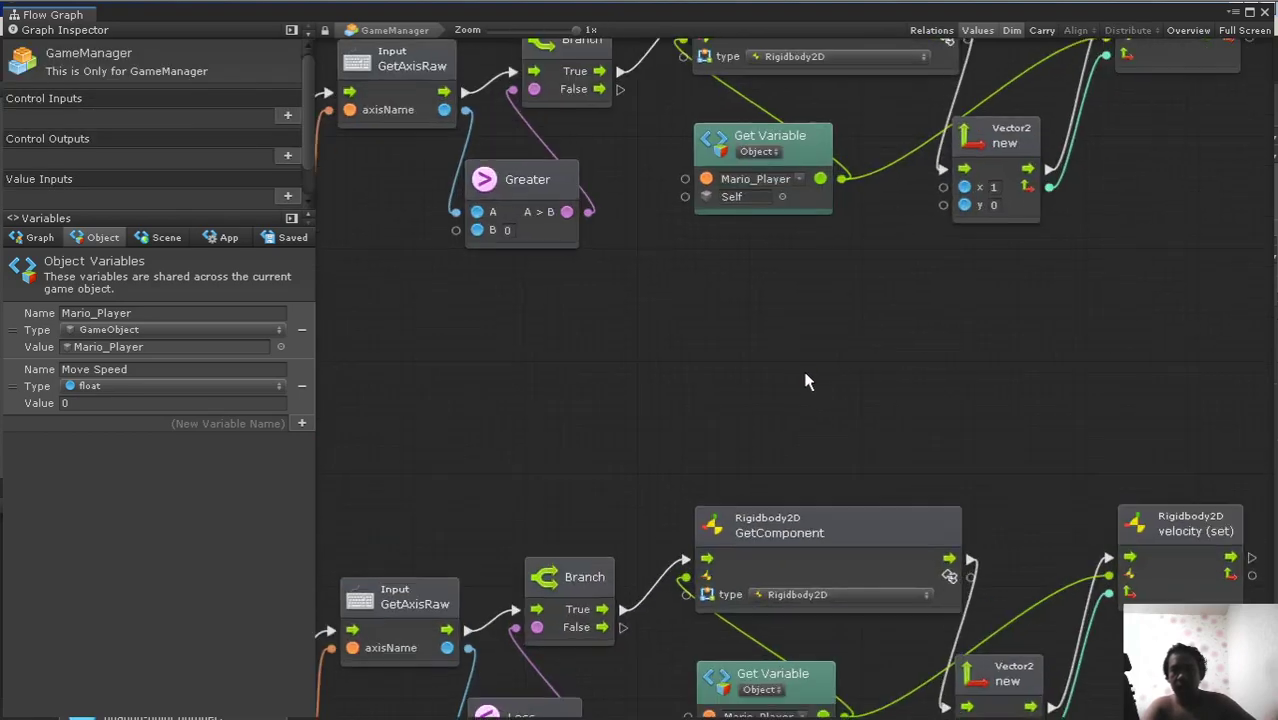
scroll(824, 300, "down", 4)
scroll(826, 318, "down", 1)
scroll(617, 348, "up", 3)
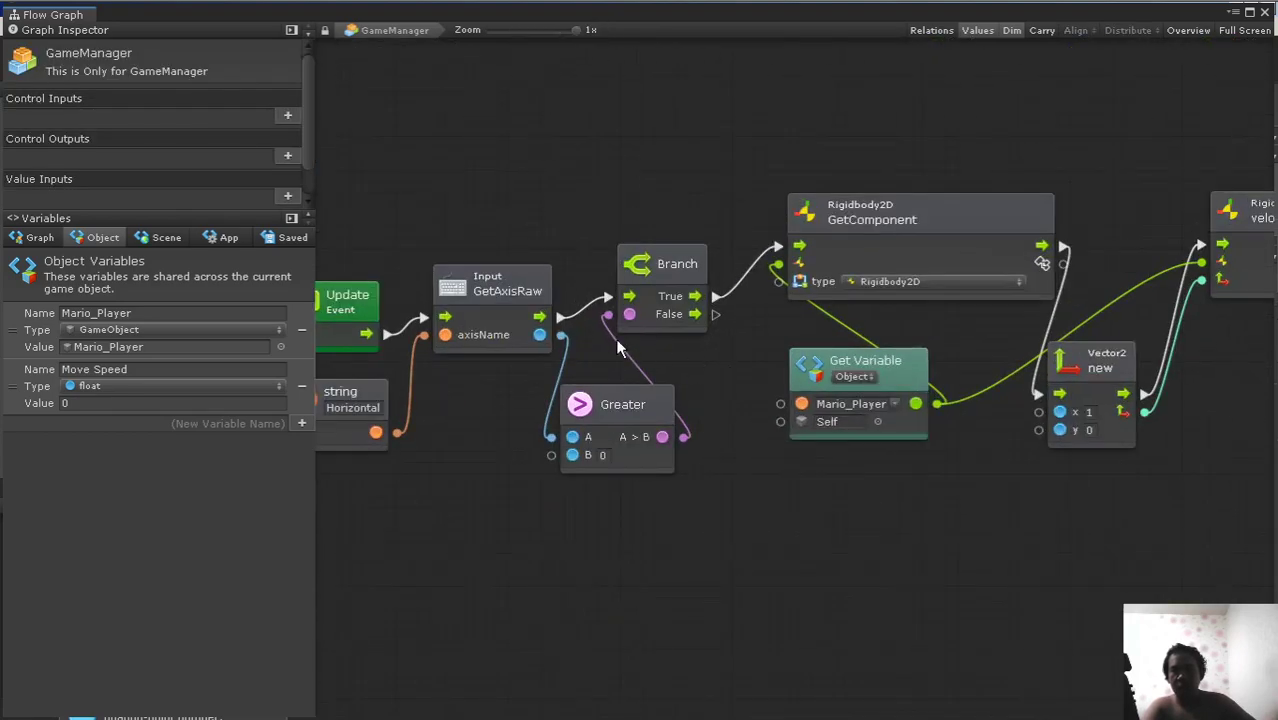
middle_click_drag(1116, 386, 872, 336)
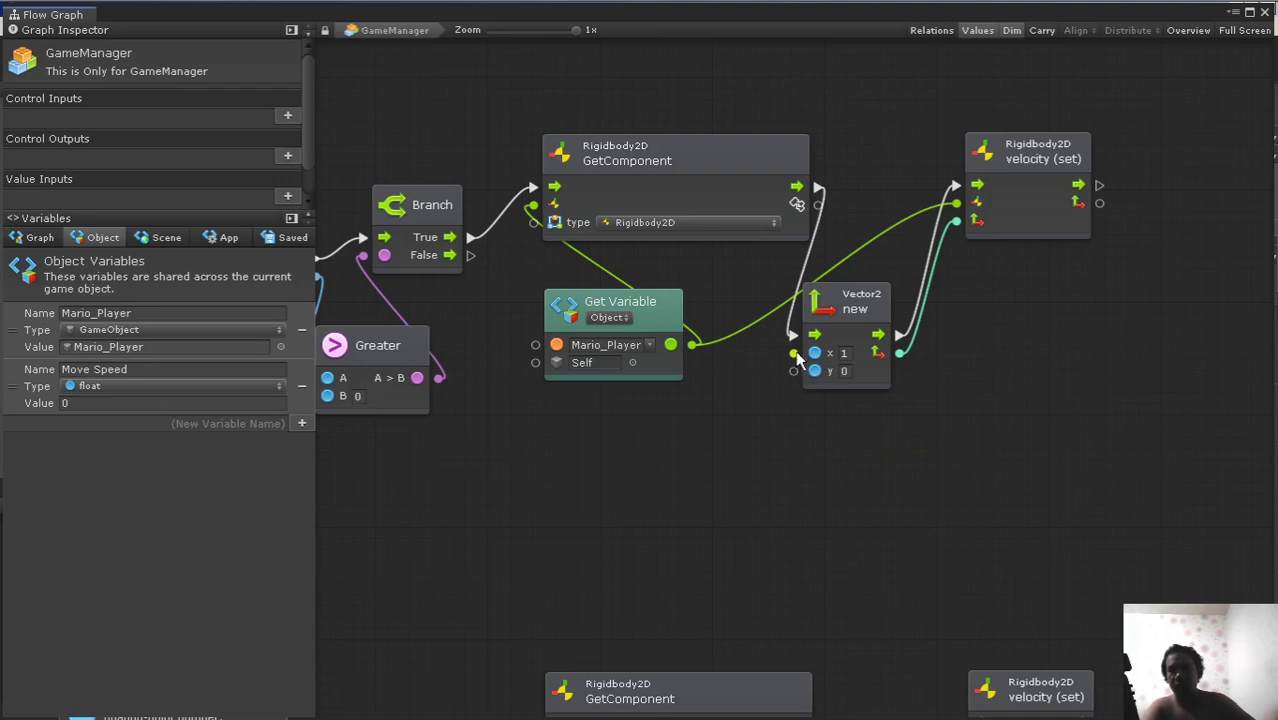
Step: Add a Multiply node feeding the upper Vector2's x input, placed below the Get Variable node
mouse_move(792, 354)
left_mouse_down()
mouse_move(697, 478)
mouse_move(678, 472)
left_mouse_up()
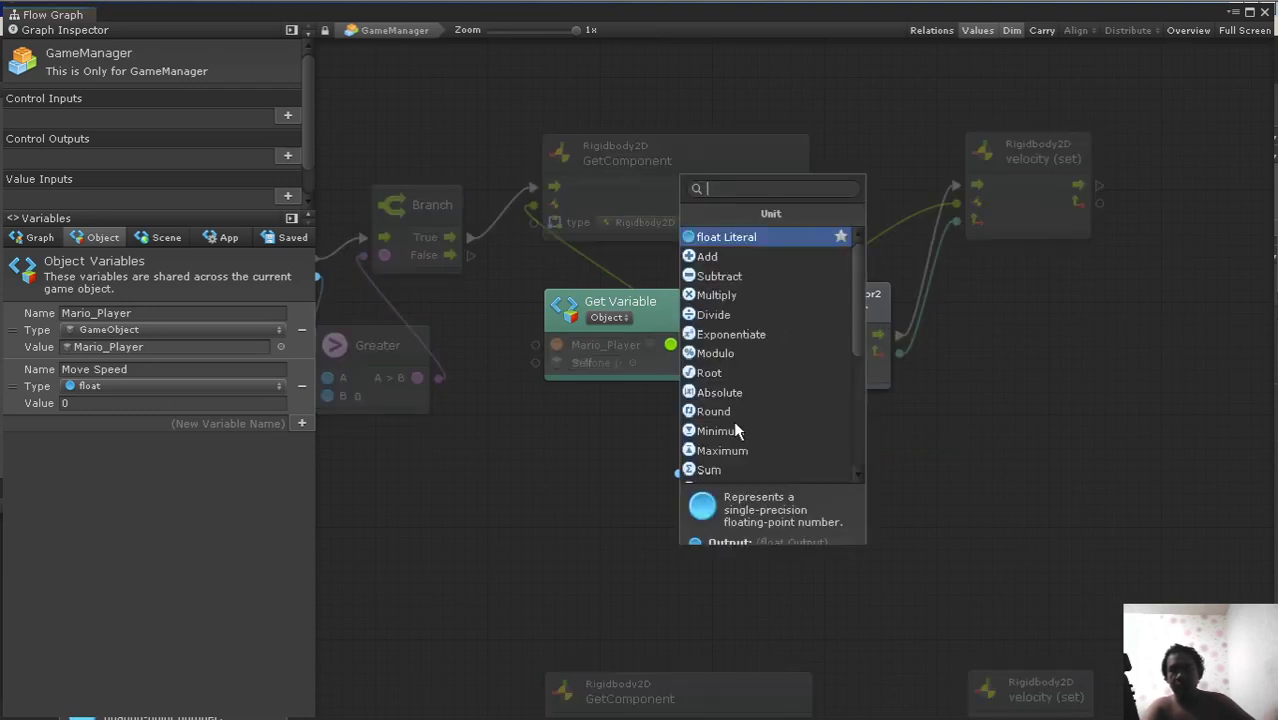
left_click(720, 292)
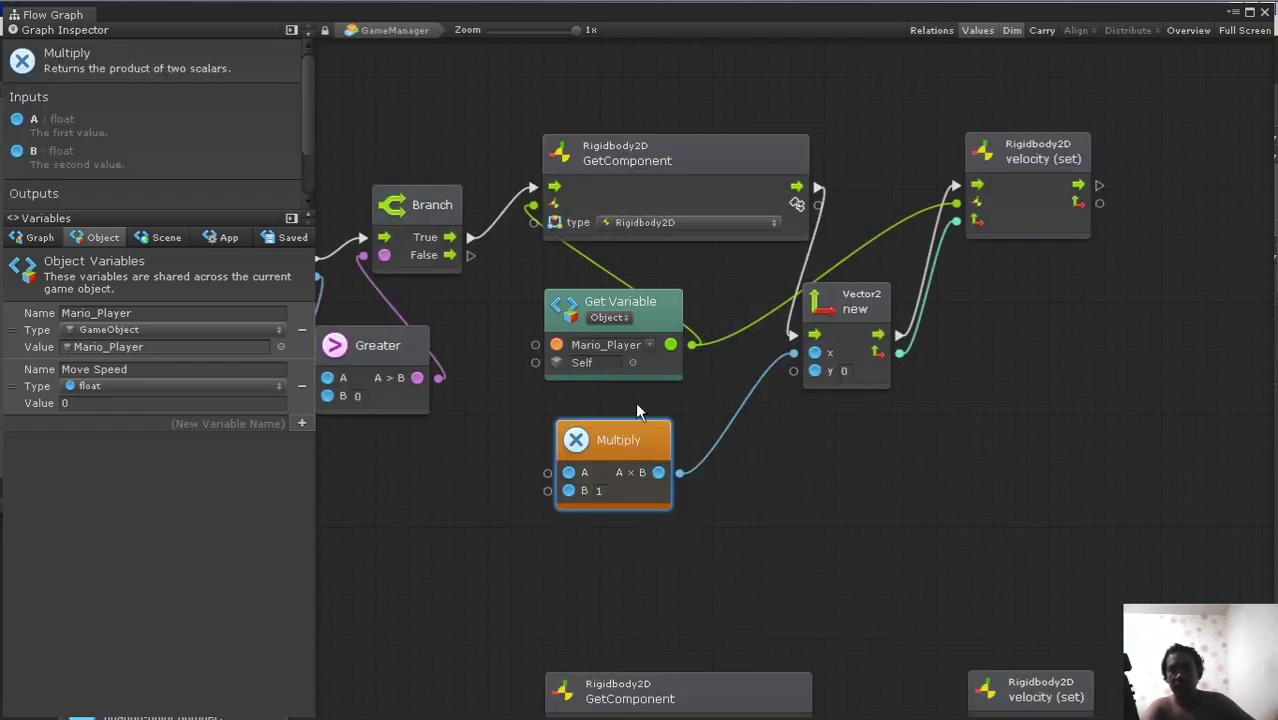
middle_click_drag(710, 428, 856, 402)
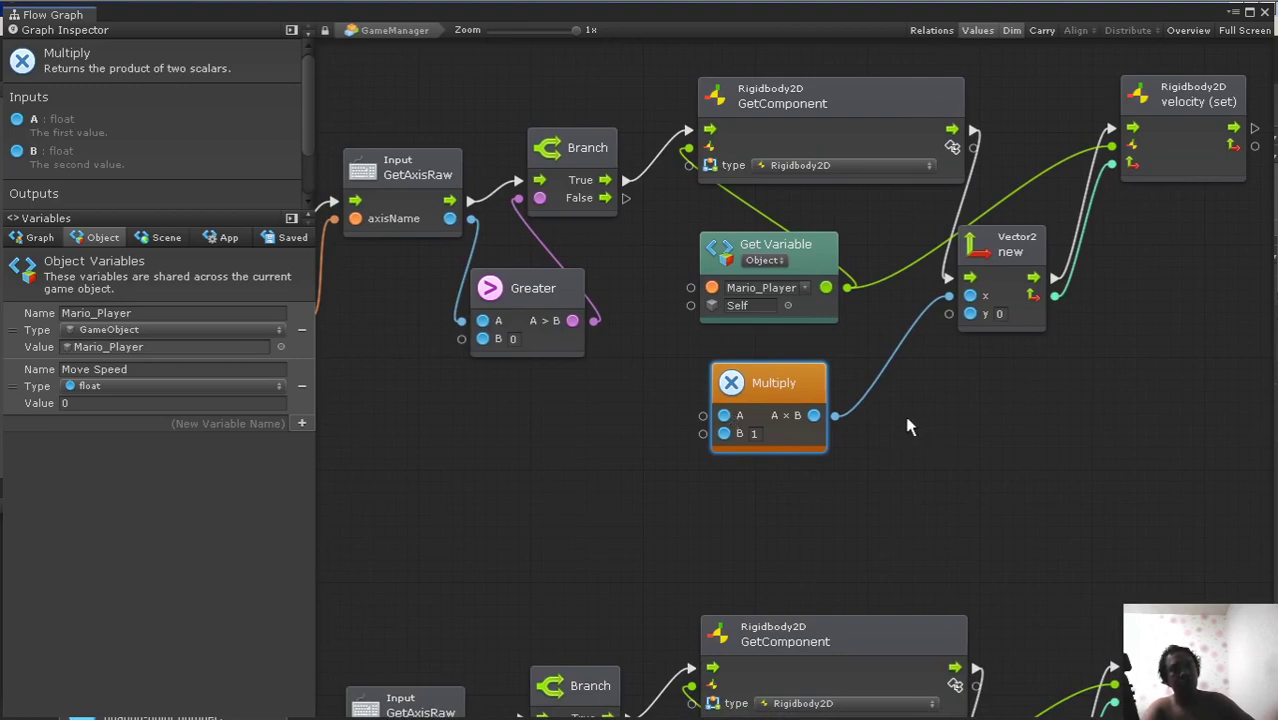
left_click_drag(808, 385, 840, 383)
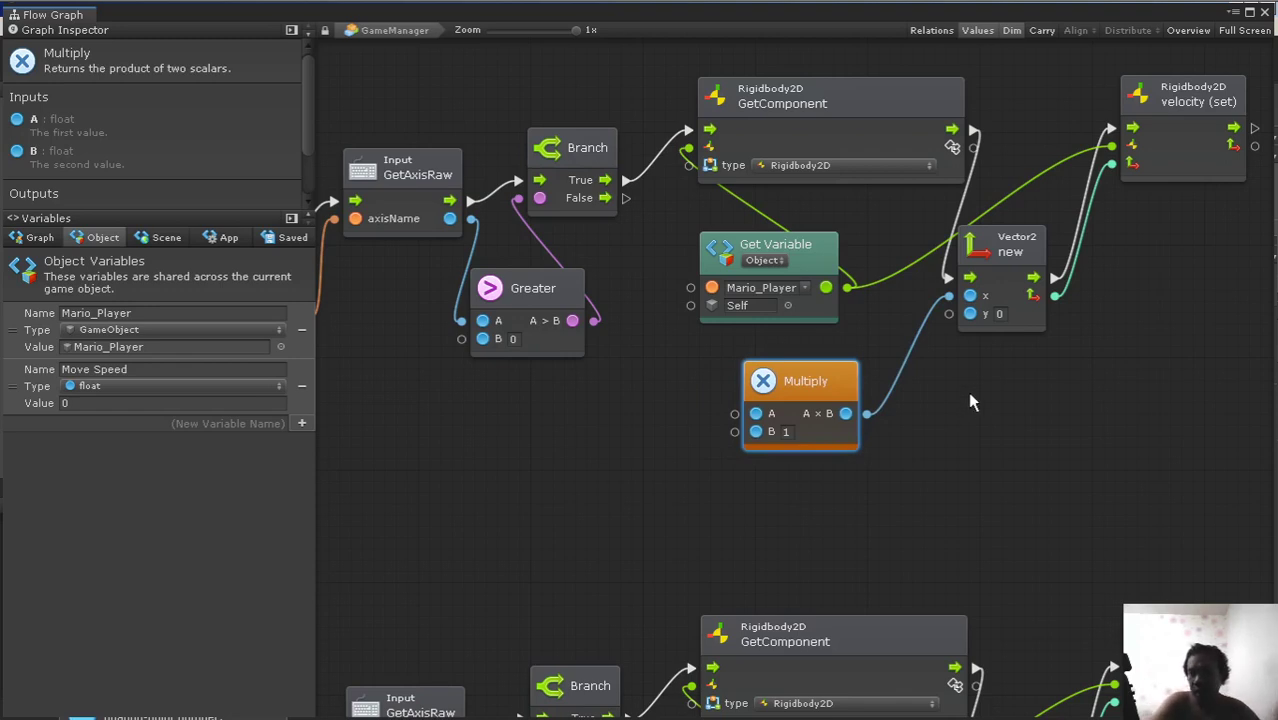
left_click_drag(815, 383, 868, 372)
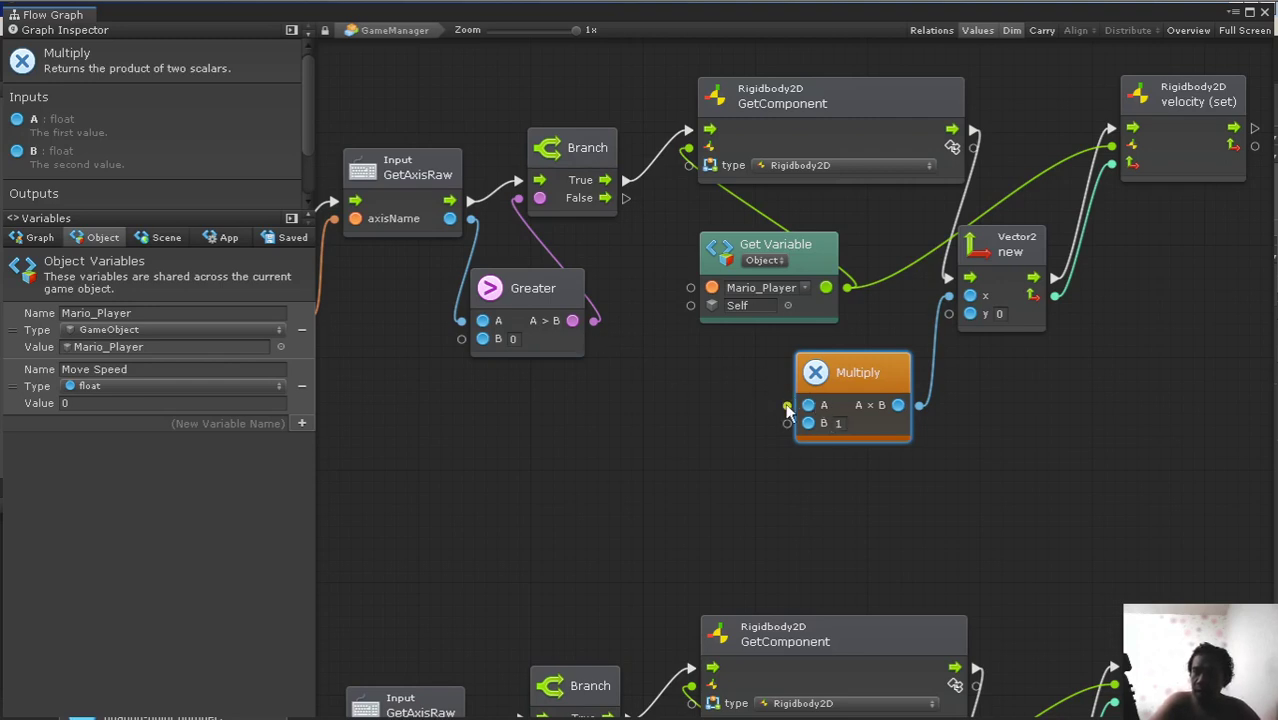
Step: Wire a float literal of 1 into Multiply's A and place a Move Speed Get Variable below it
left_click_drag(787, 407, 659, 382)
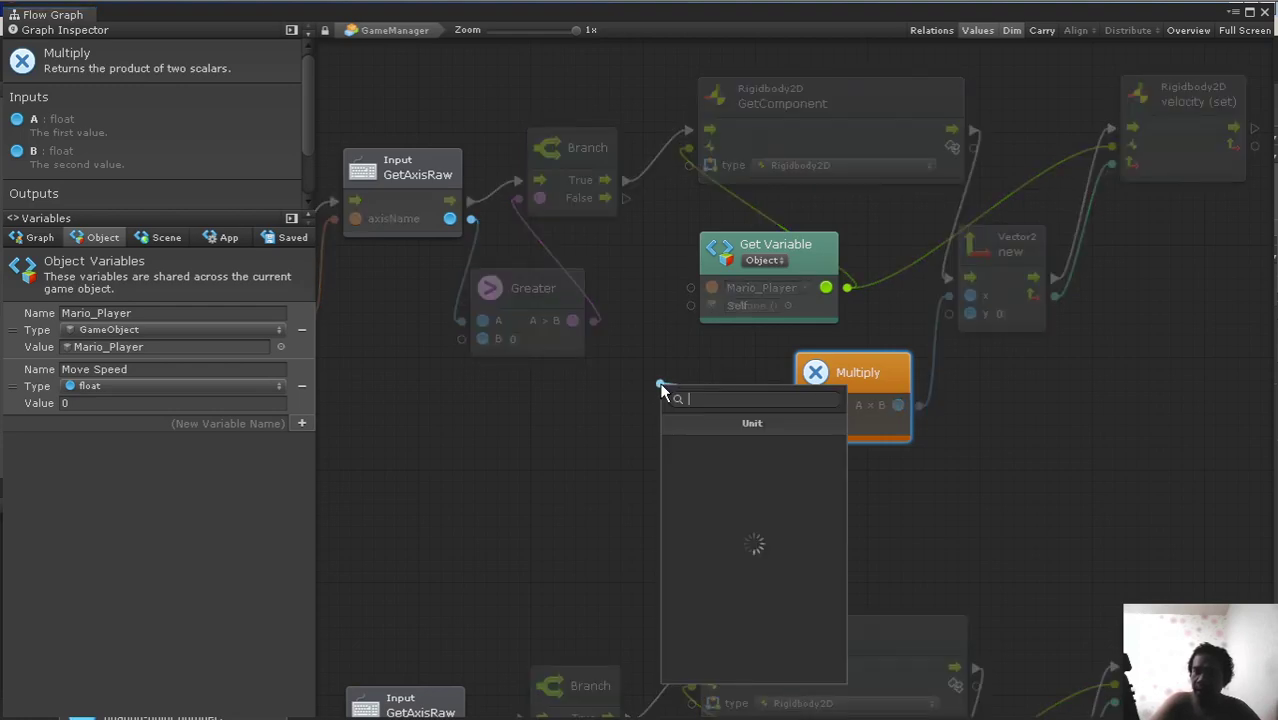
left_click(723, 441)
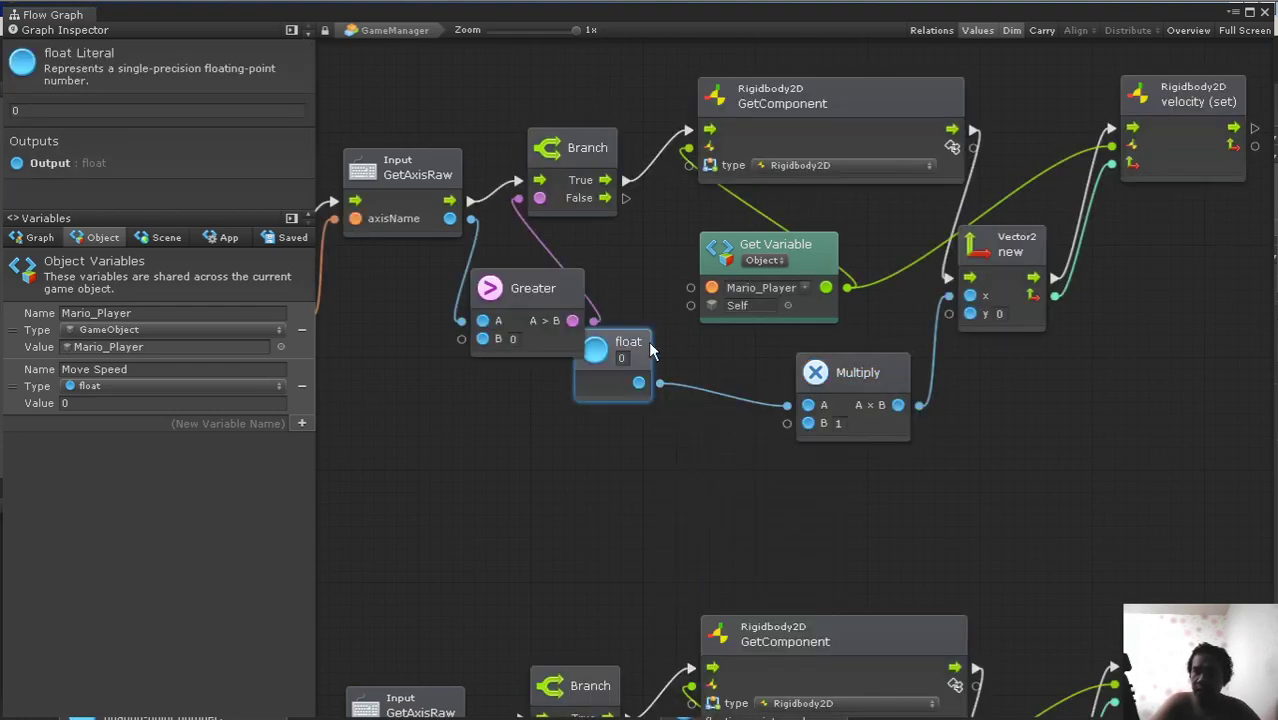
left_click_drag(673, 362, 752, 383)
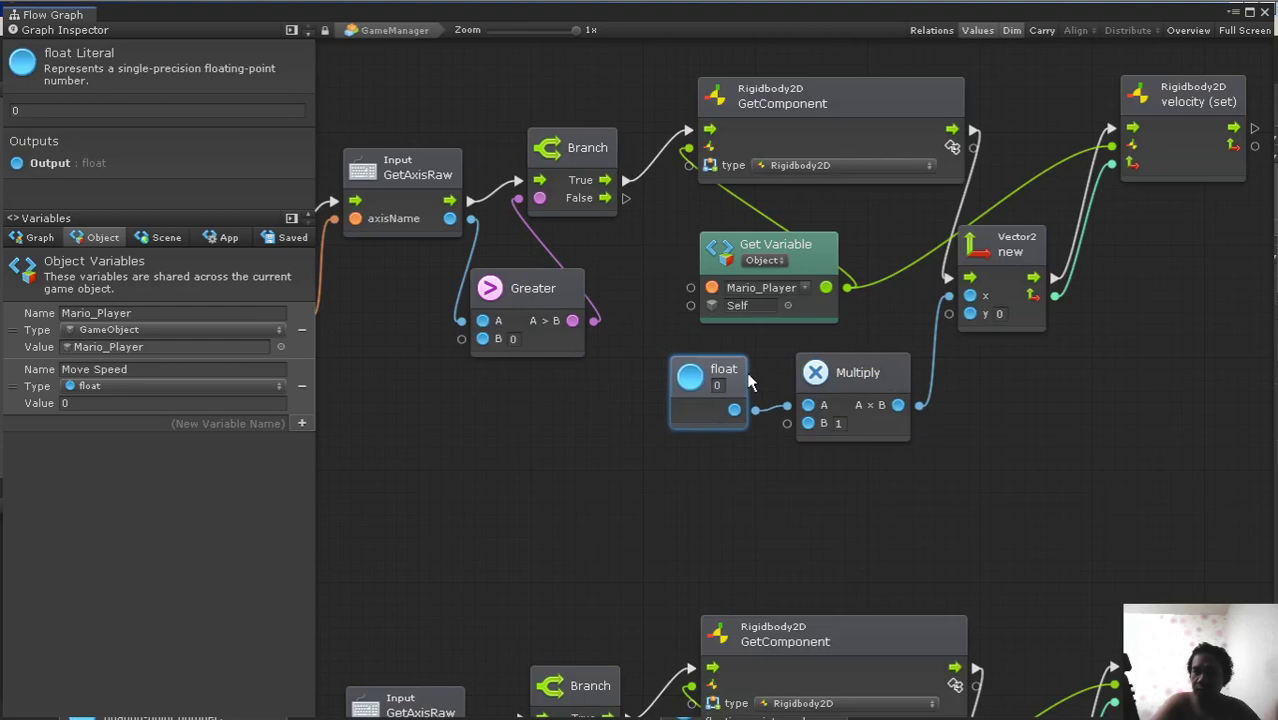
left_click(728, 390)
type("1")
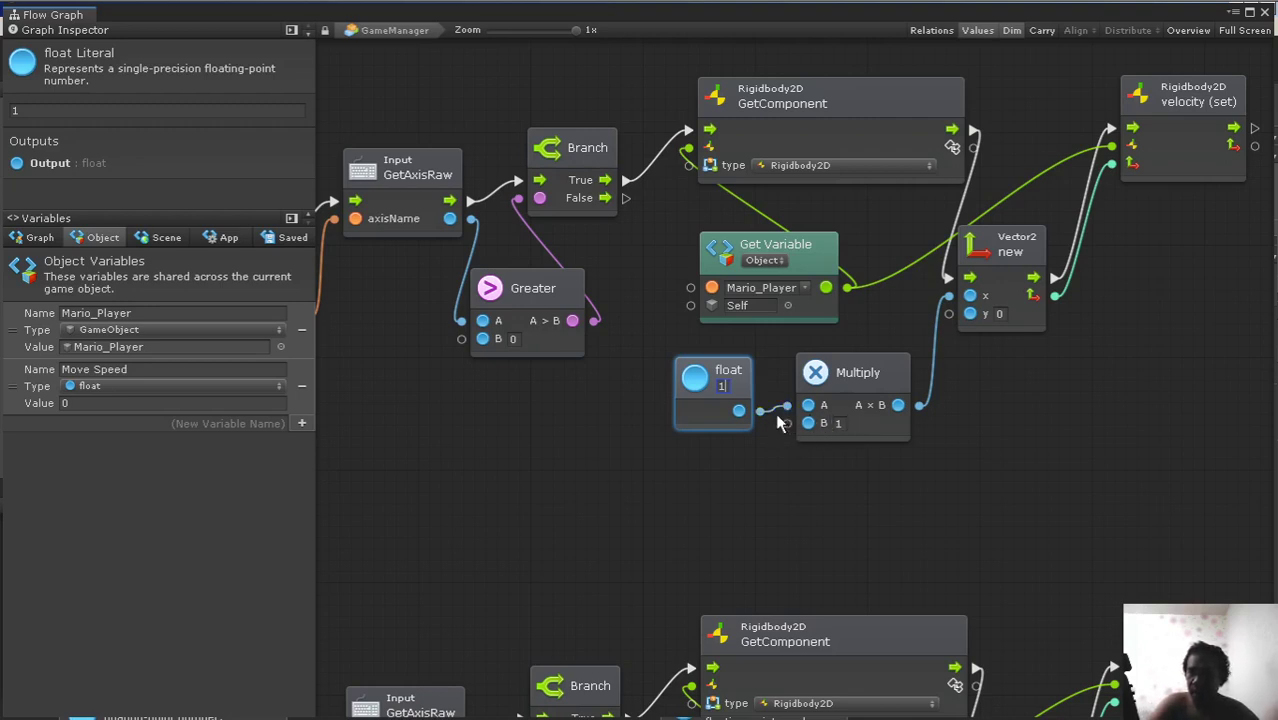
left_click(856, 376)
left_click_drag(856, 376, 862, 388)
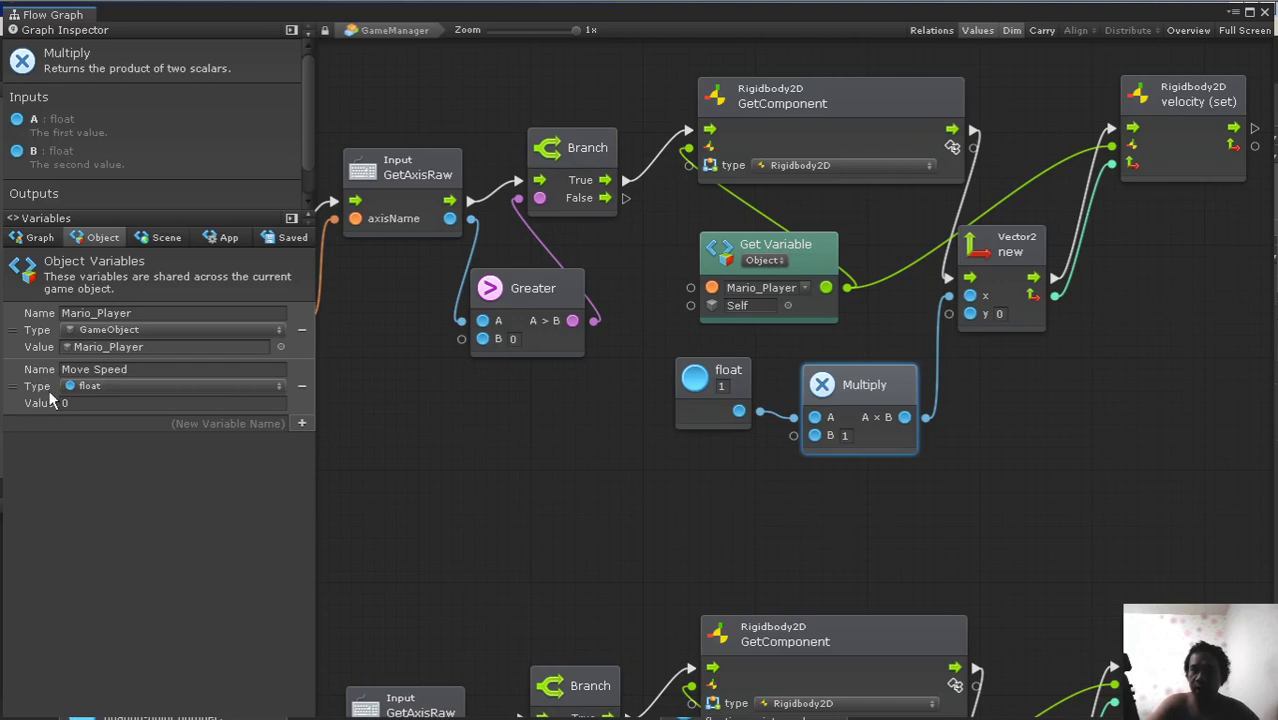
left_click_drag(30, 395, 614, 486)
left_click_drag(712, 485, 705, 463)
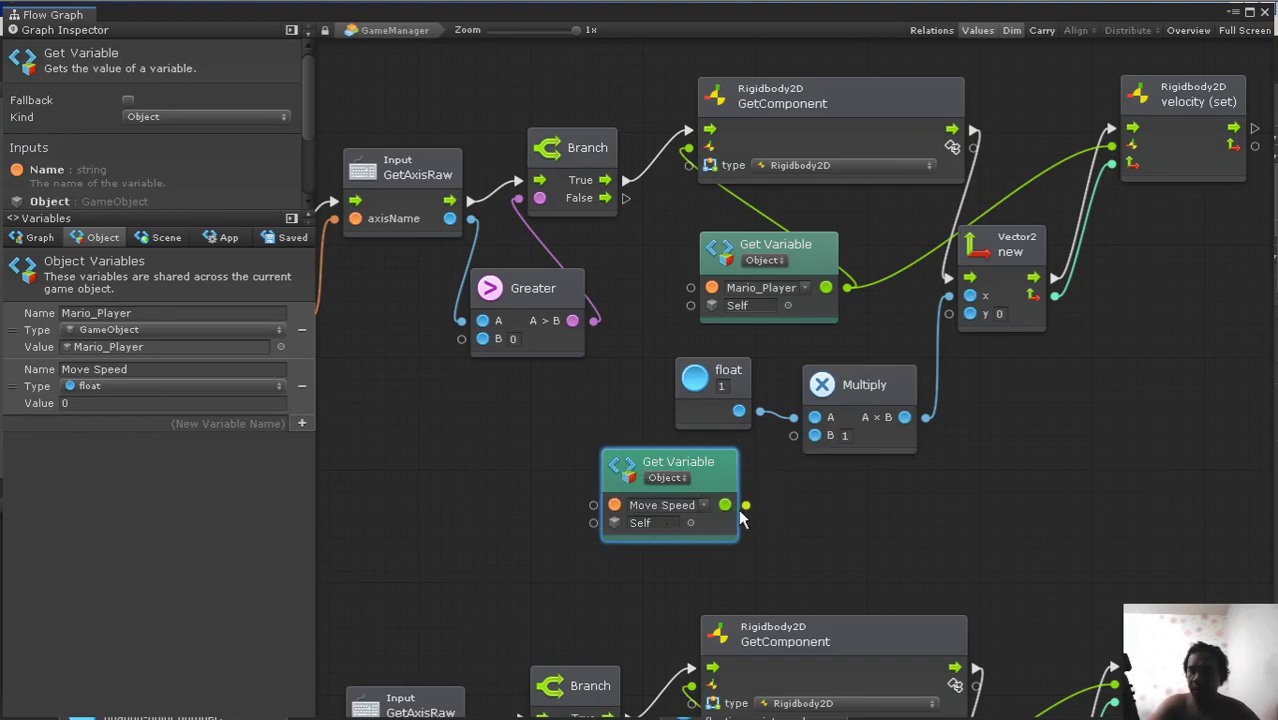
Step: Connect the Move Speed Get Variable to Multiply's B input and tidy the float node
mouse_move(745, 505)
left_mouse_down()
mouse_move(785, 435)
mouse_move(768, 442)
left_mouse_up()
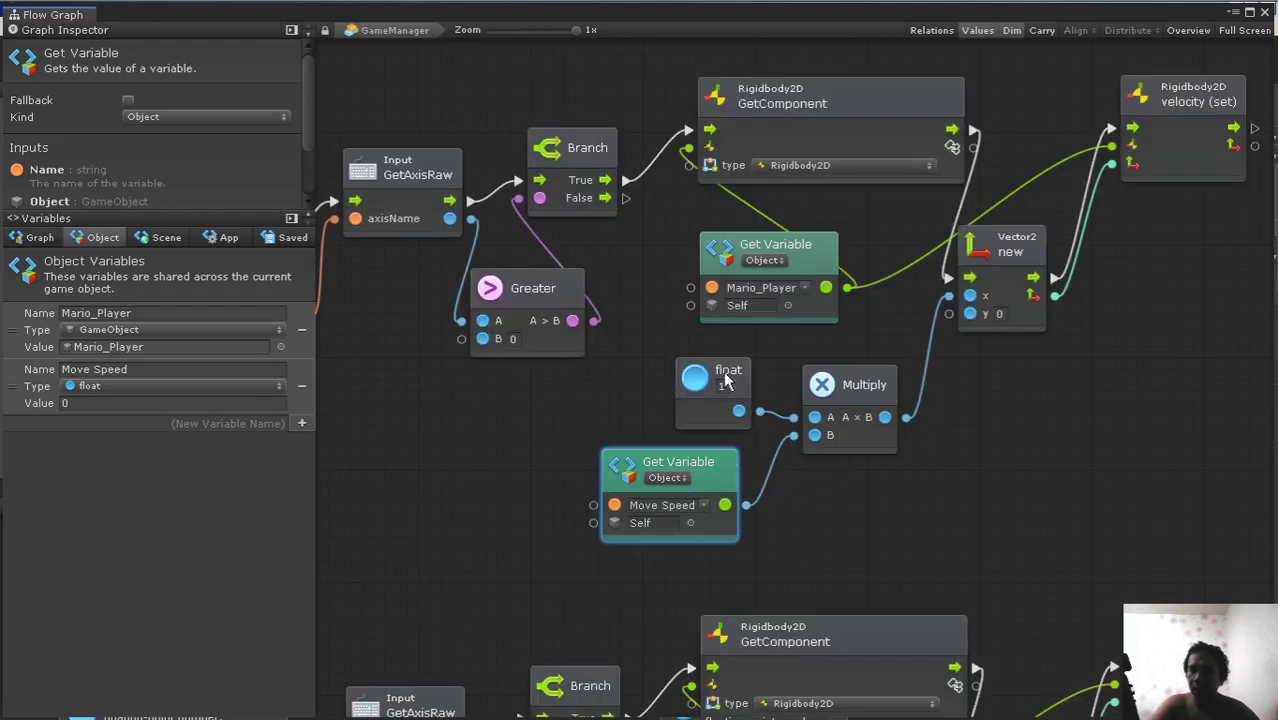
left_click_drag(736, 373, 712, 373)
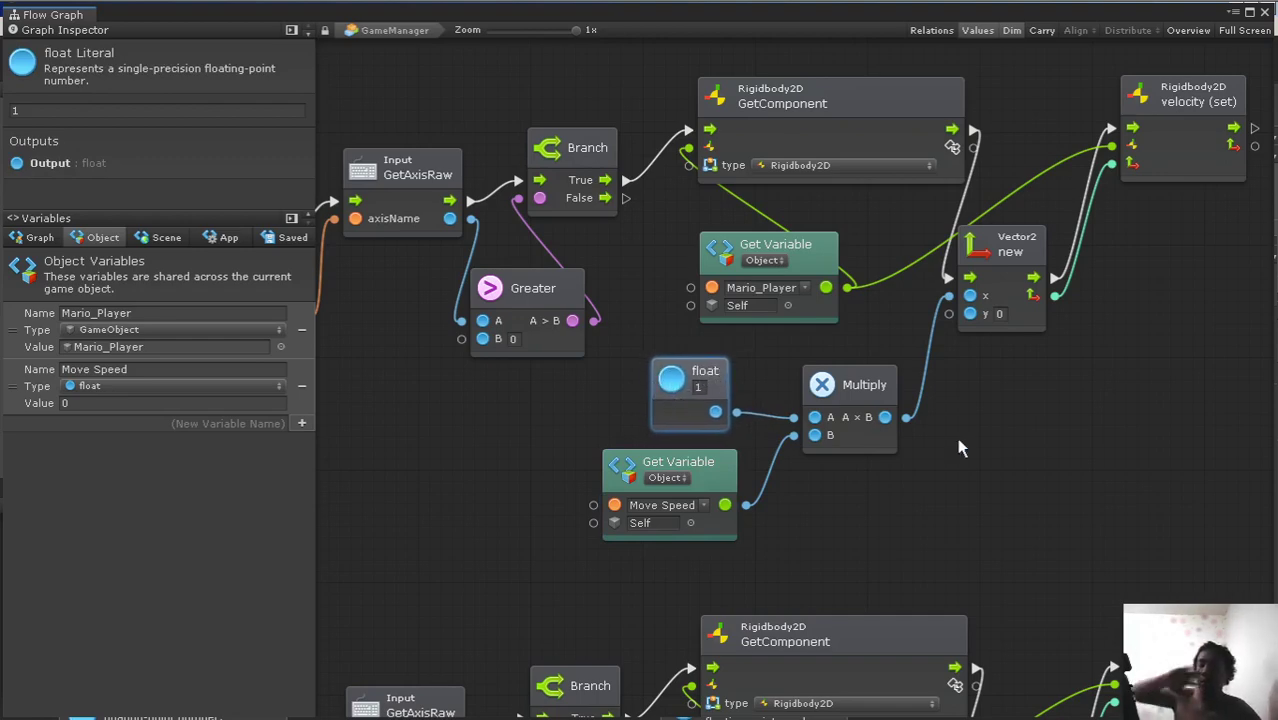
left_click(700, 387)
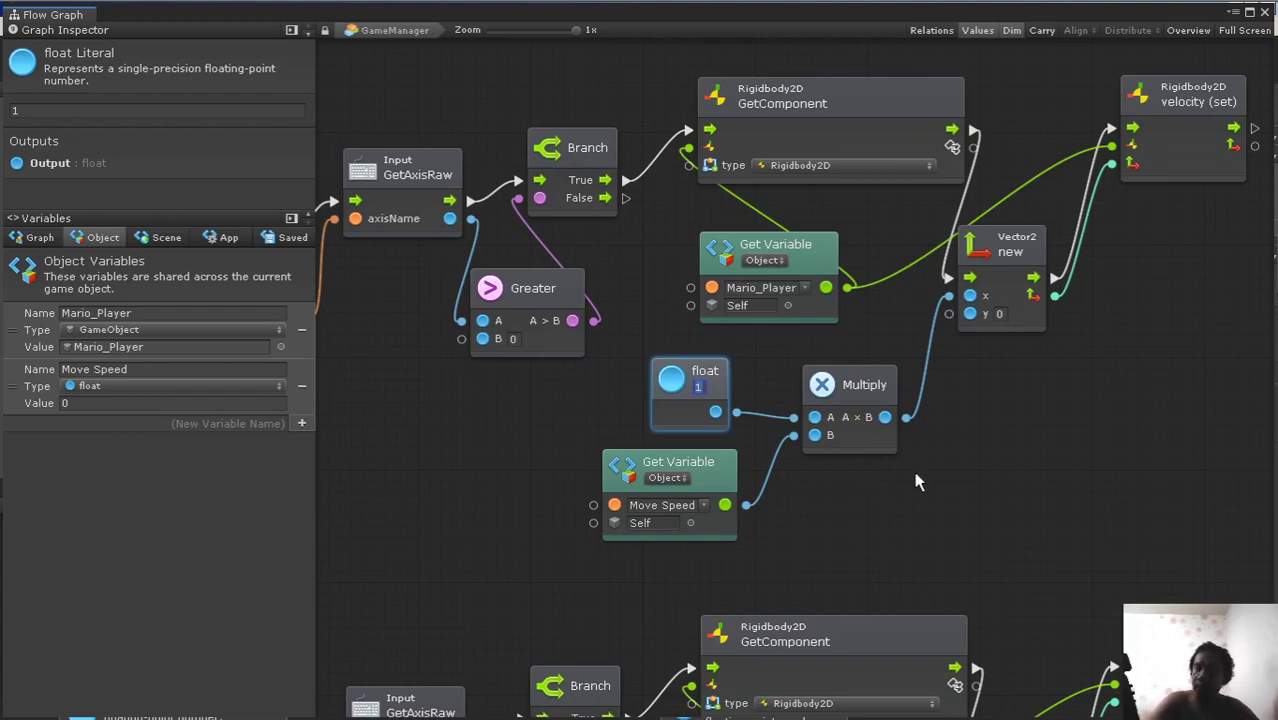
Step: Add a Multiply node feeding the leftward chain's Vector2 x input
scroll(914, 475, "down", 2)
scroll(898, 393, "down", 3)
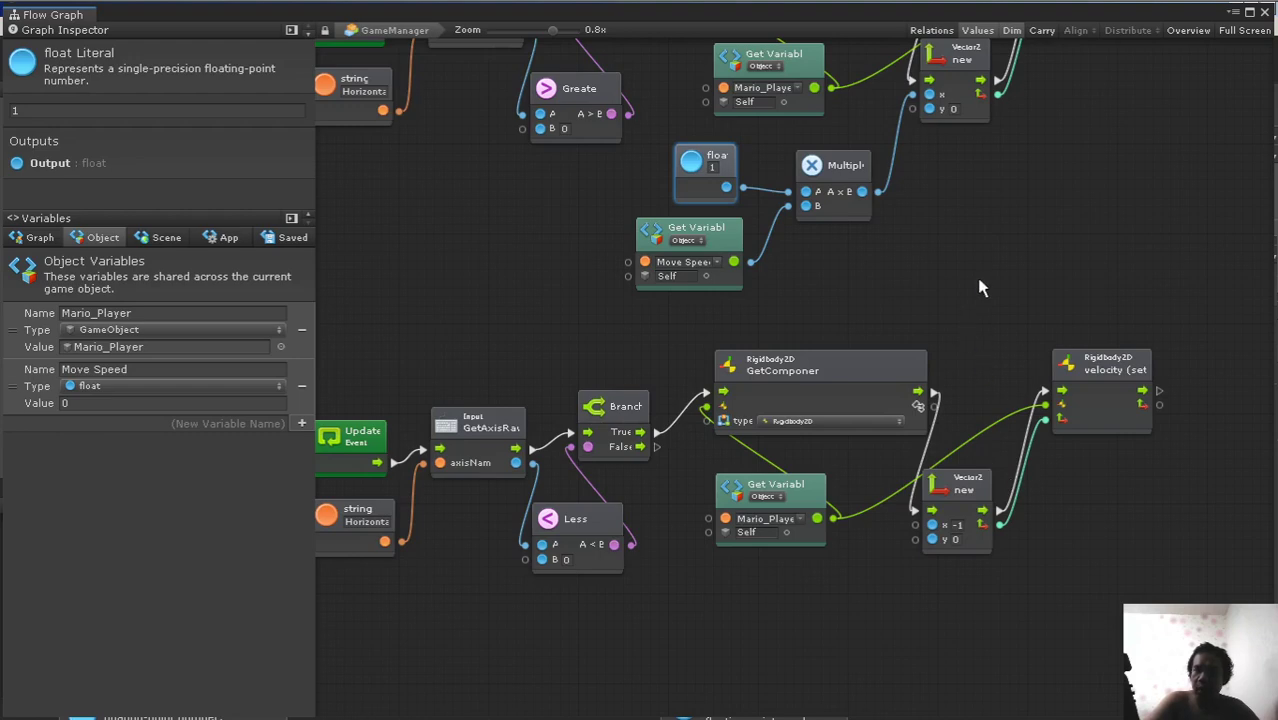
mouse_move(980, 288)
middle_mouse_down()
mouse_move(952, 331)
mouse_move(933, 450)
middle_mouse_up()
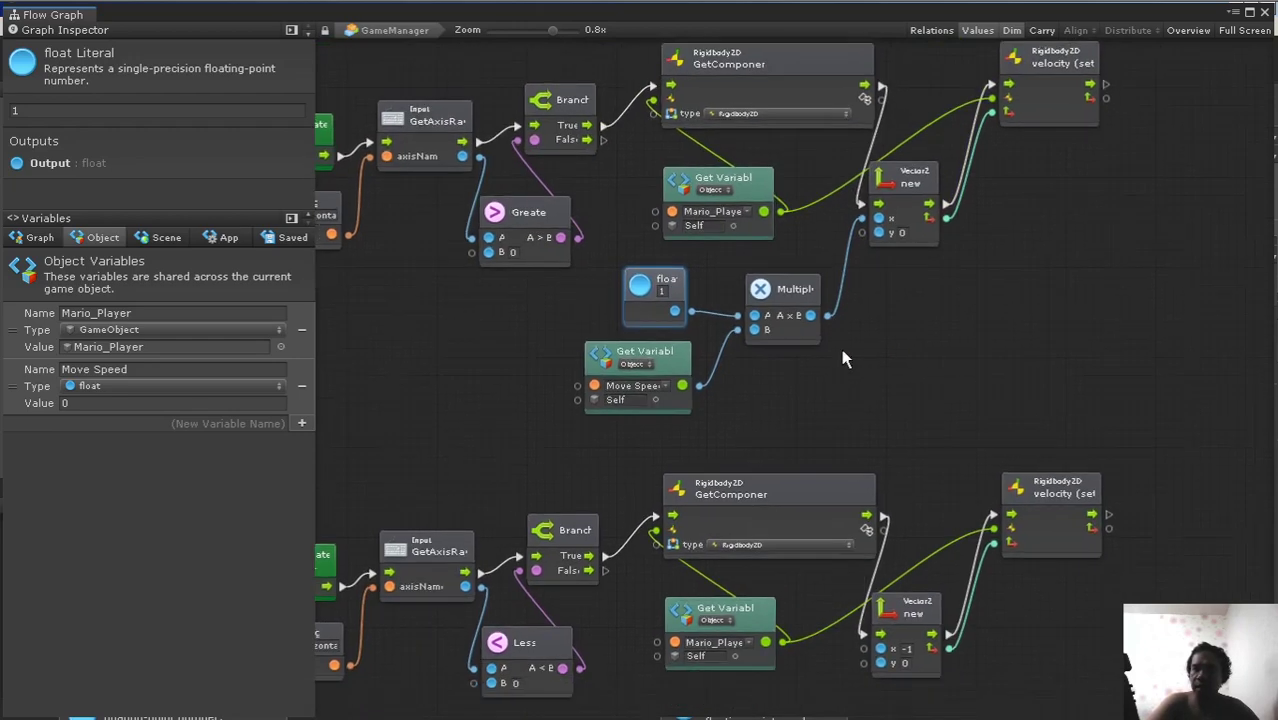
middle_click_drag(841, 348, 857, 199)
scroll(857, 231, "up", 2, "ctrl")
middle_click_drag(836, 345, 843, 127)
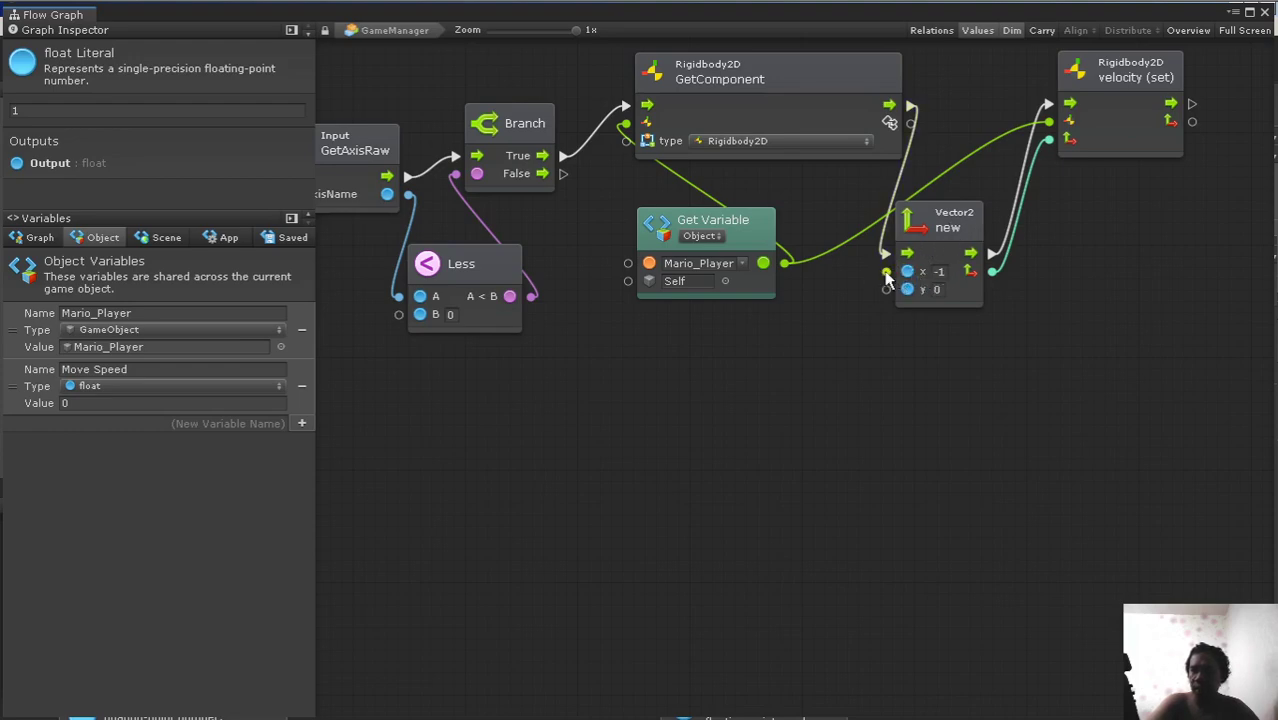
left_click_drag(886, 271, 760, 402)
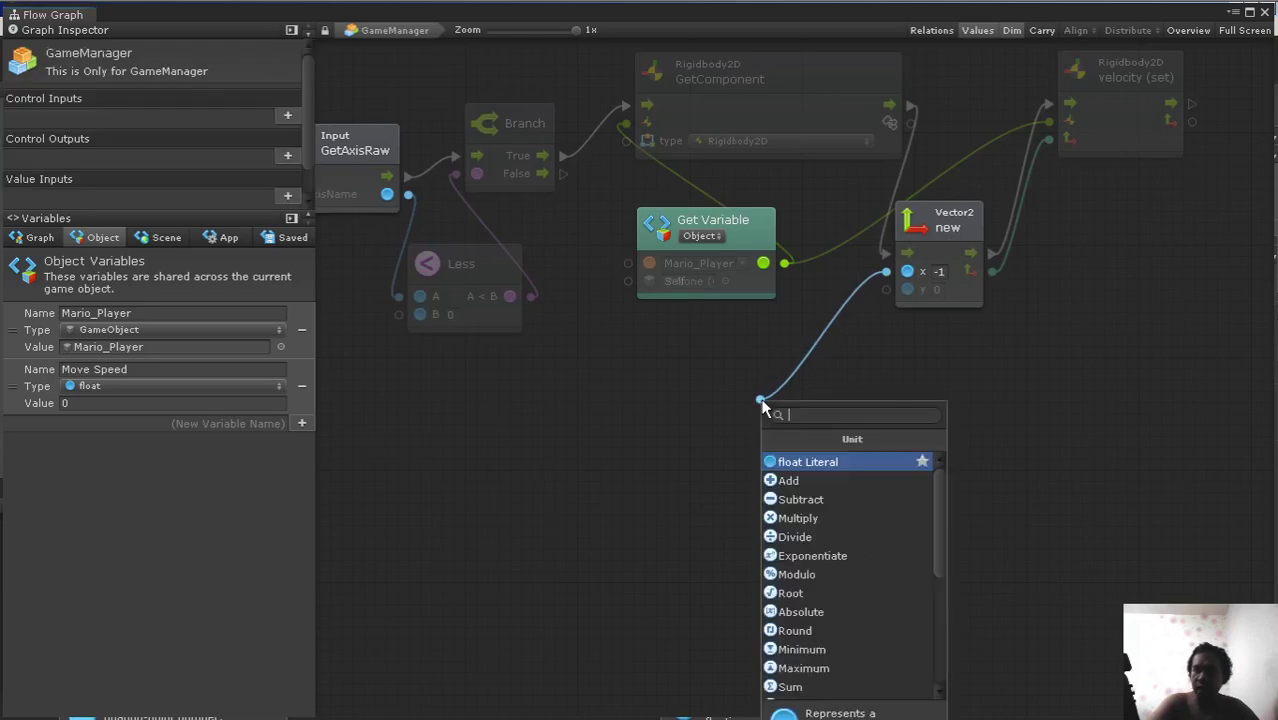
left_click(790, 518)
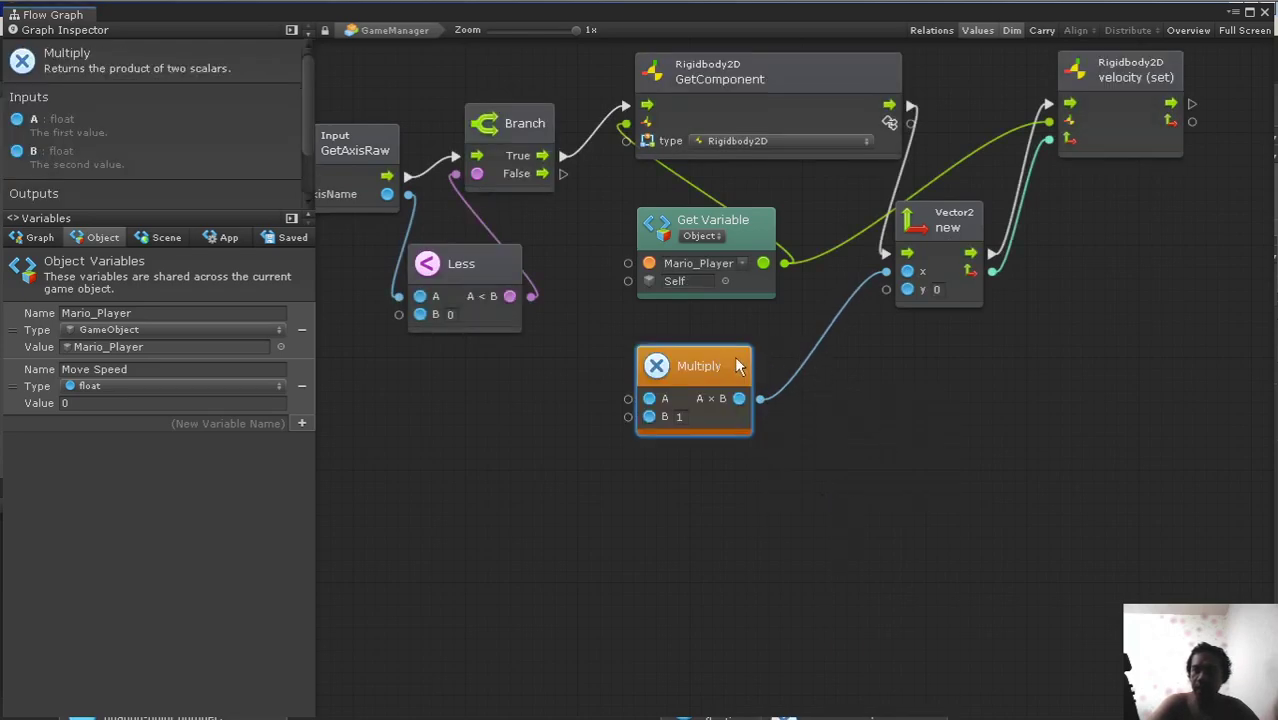
left_click_drag(738, 366, 791, 376)
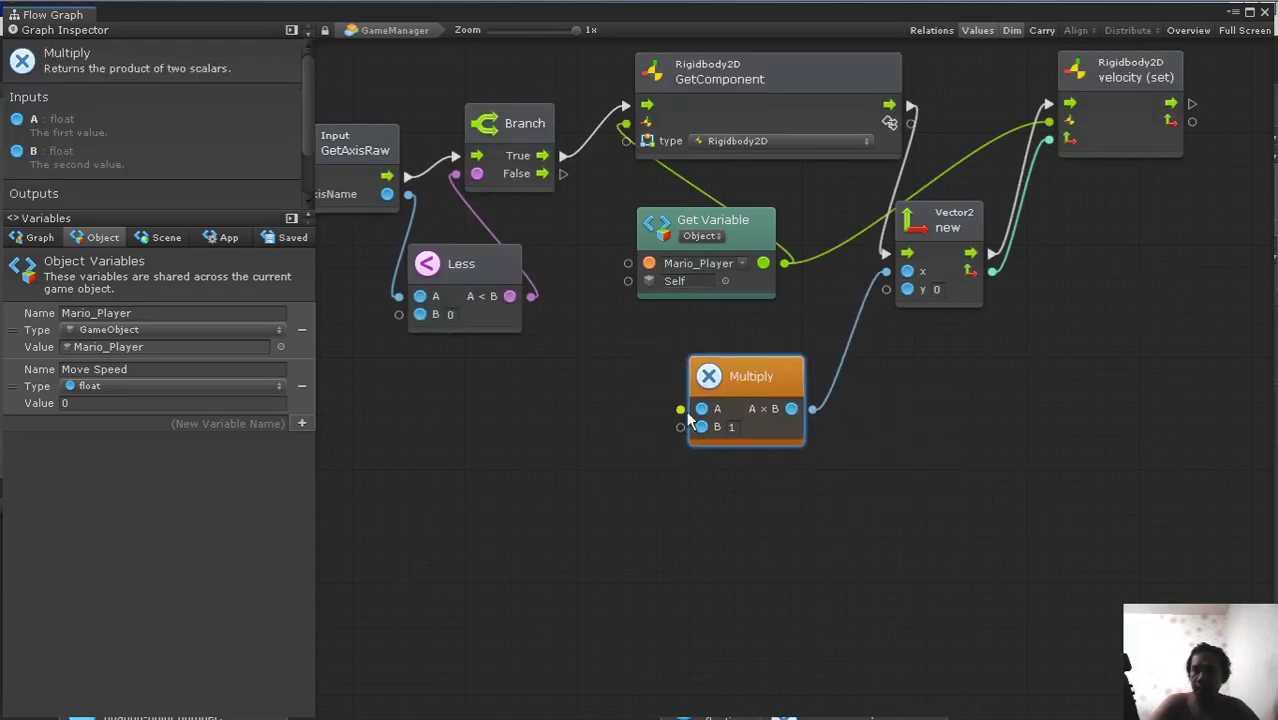
Step: Feed that Multiply a float literal of -1 into A and Move Speed into B
left_click_drag(680, 409, 599, 371)
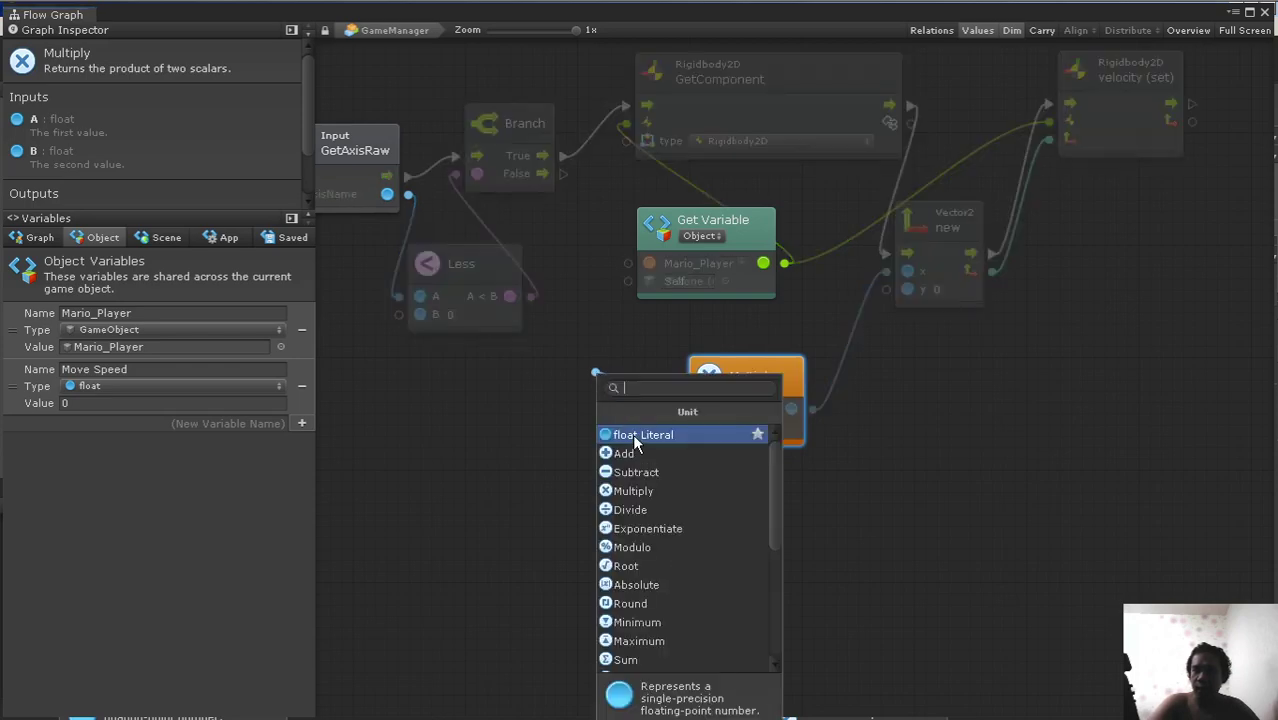
left_click(633, 437)
mouse_move(565, 465)
left_mouse_down()
mouse_move(608, 381)
mouse_move(568, 371)
mouse_move(600, 385)
left_mouse_up()
type("-1")
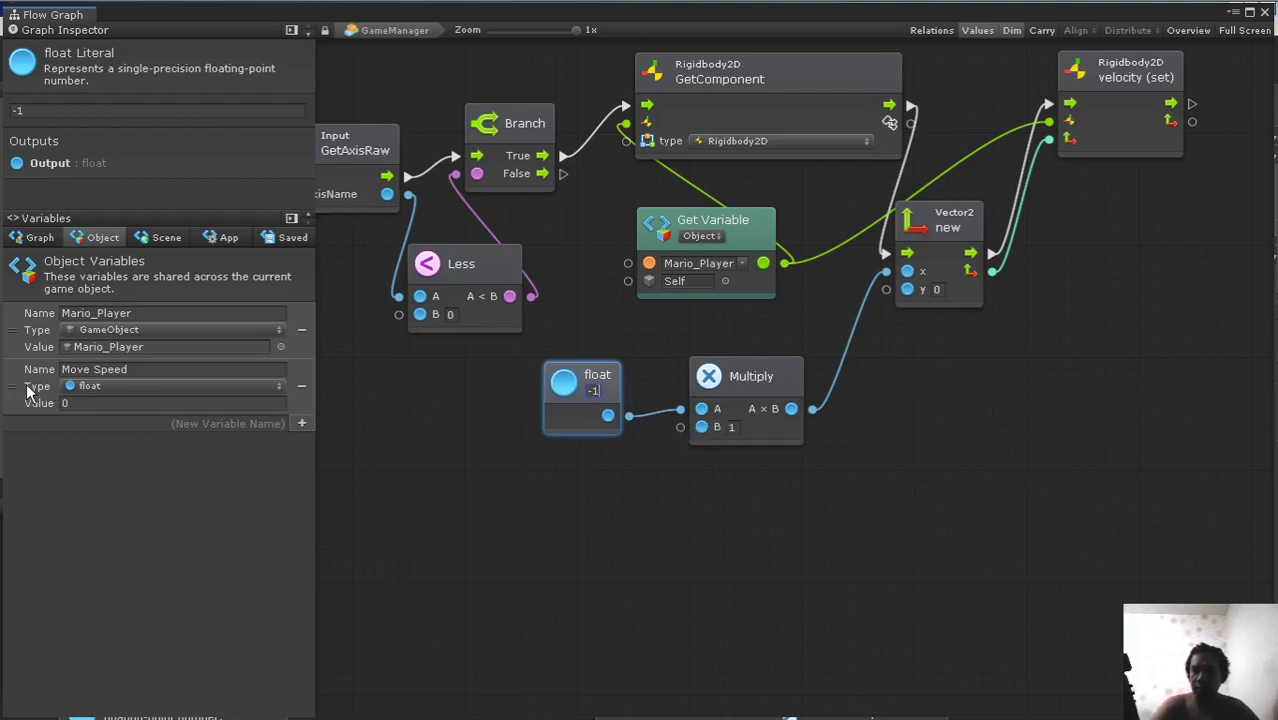
left_click_drag(22, 390, 563, 490)
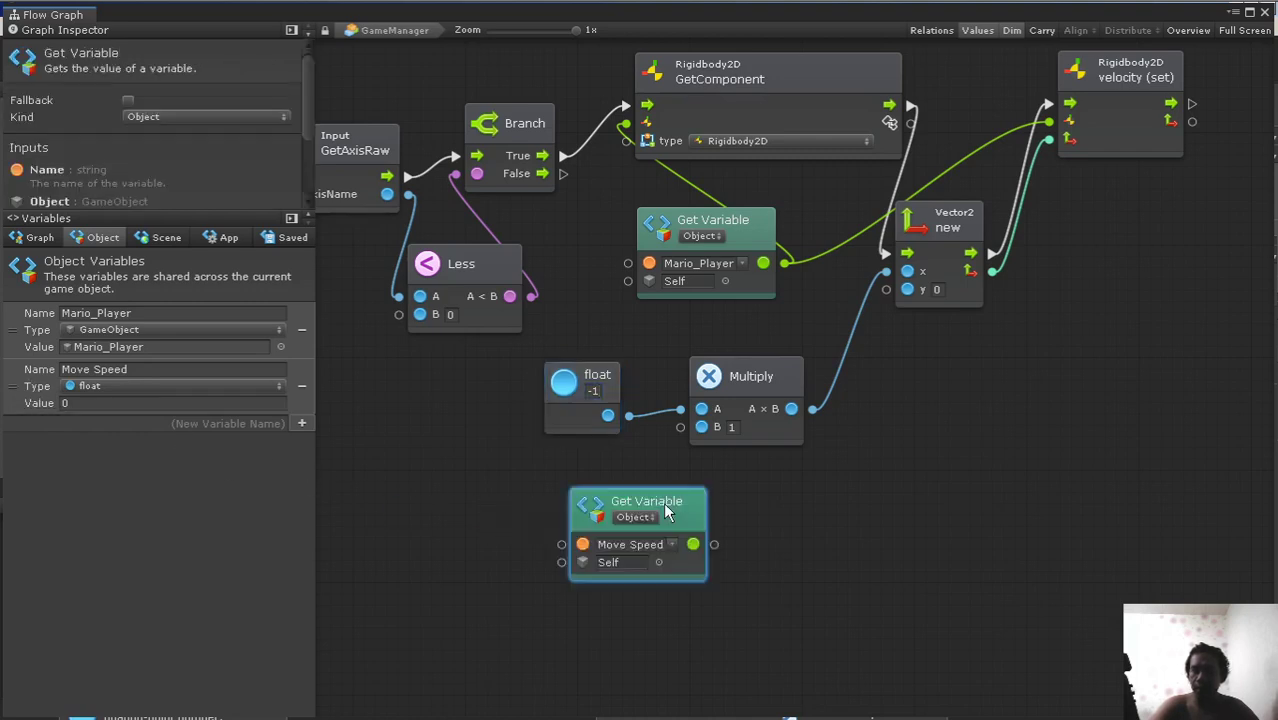
left_click_drag(663, 508, 591, 482)
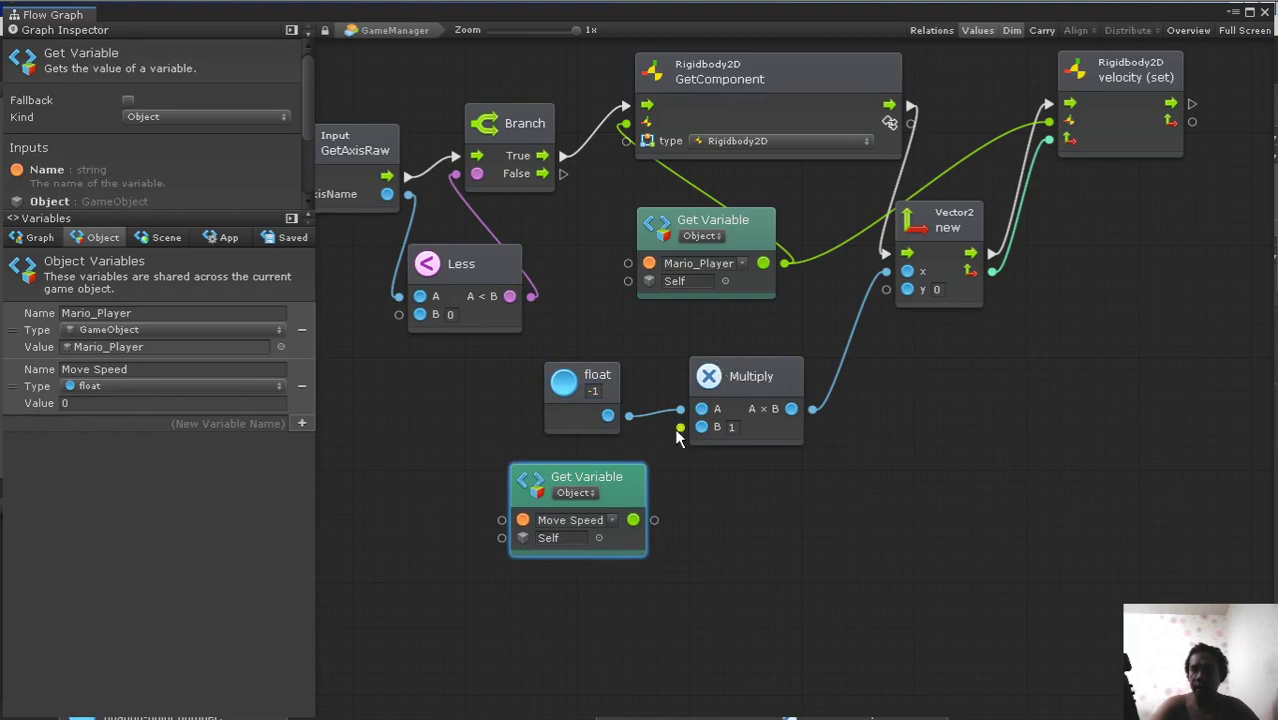
left_click_drag(680, 428, 656, 521)
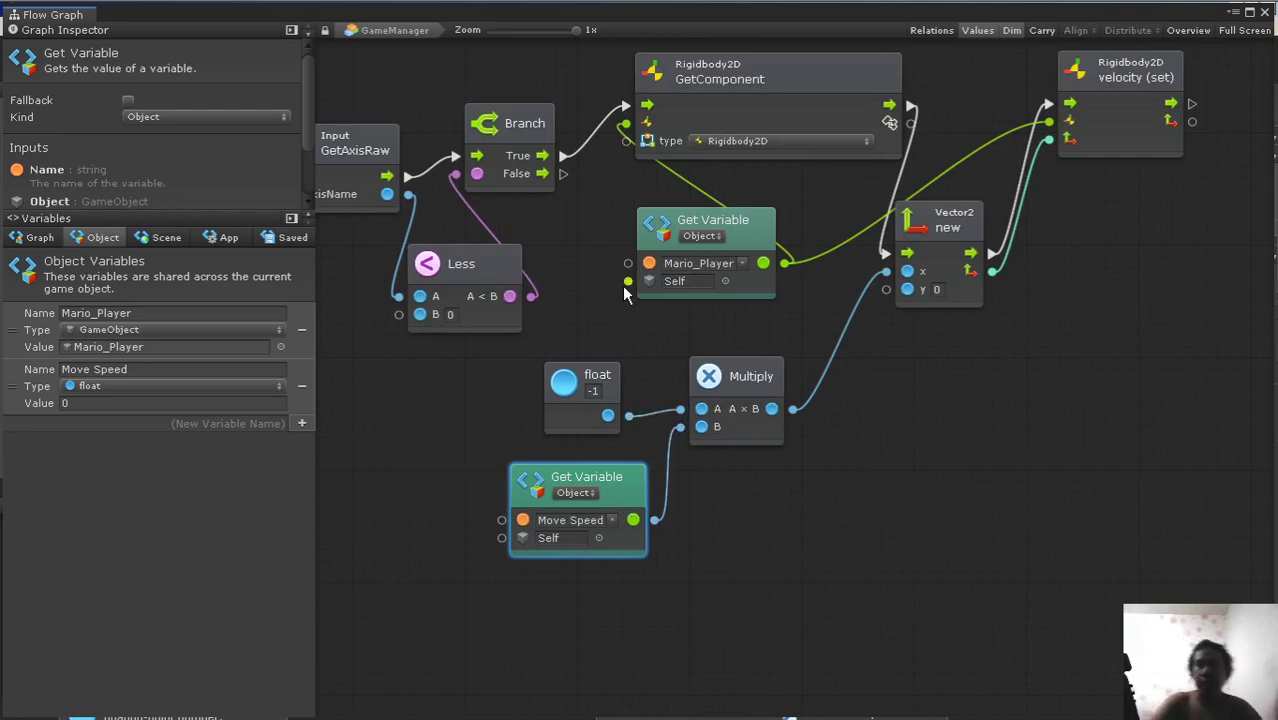
scroll(775, 318, "down", 4)
middle_click_drag(775, 318, 818, 450)
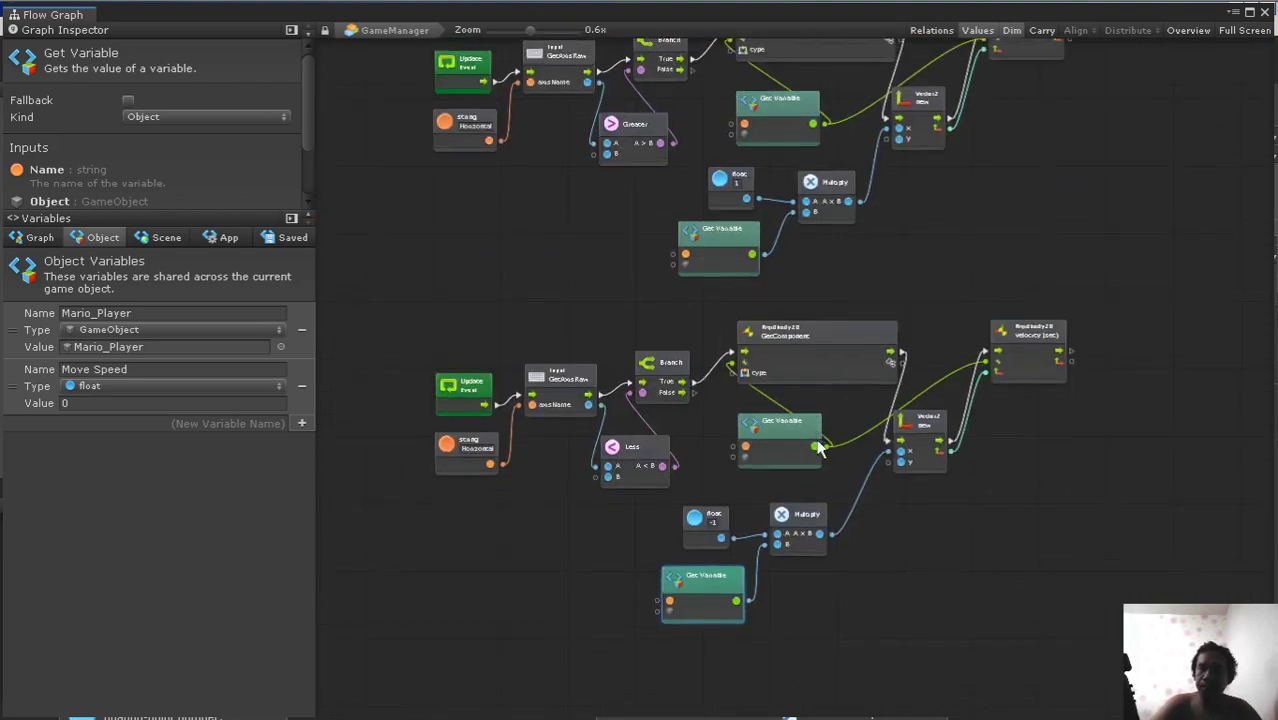
scroll(753, 377, "down", 4)
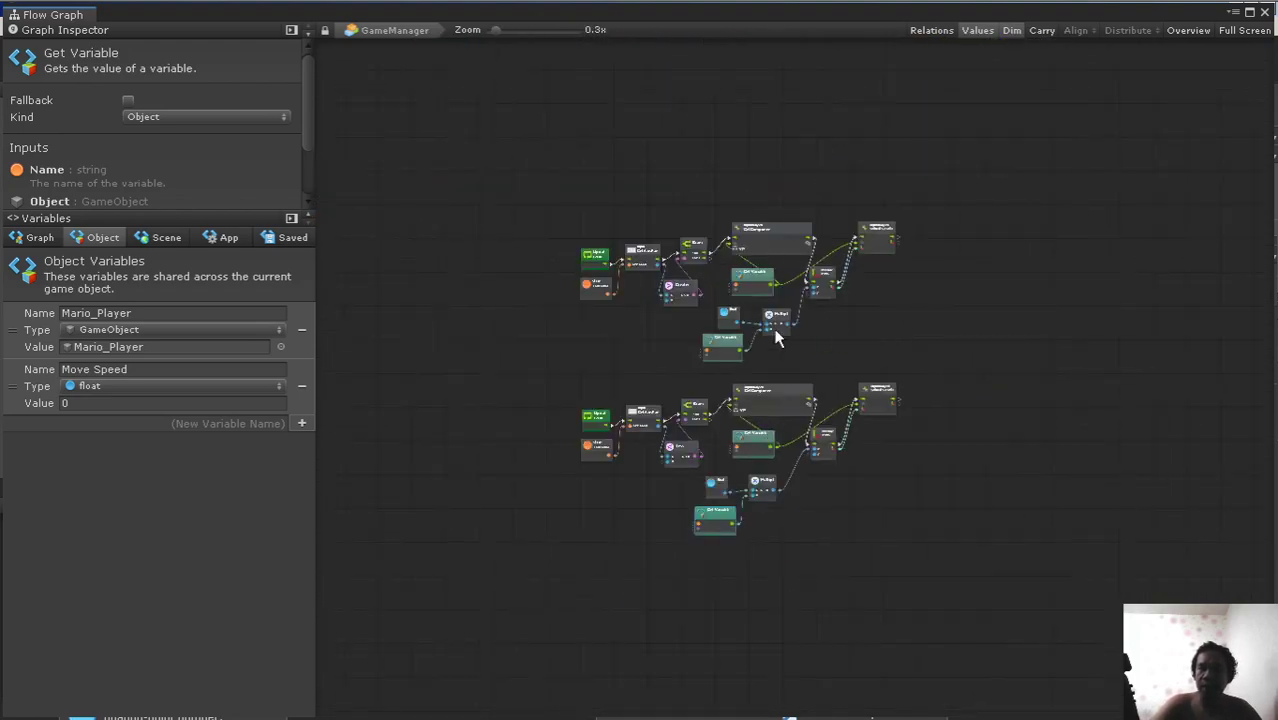
Step: Close the flow graph, check that GameManager's Move Speed is still 0, and maximize the Game view
left_click(1265, 13)
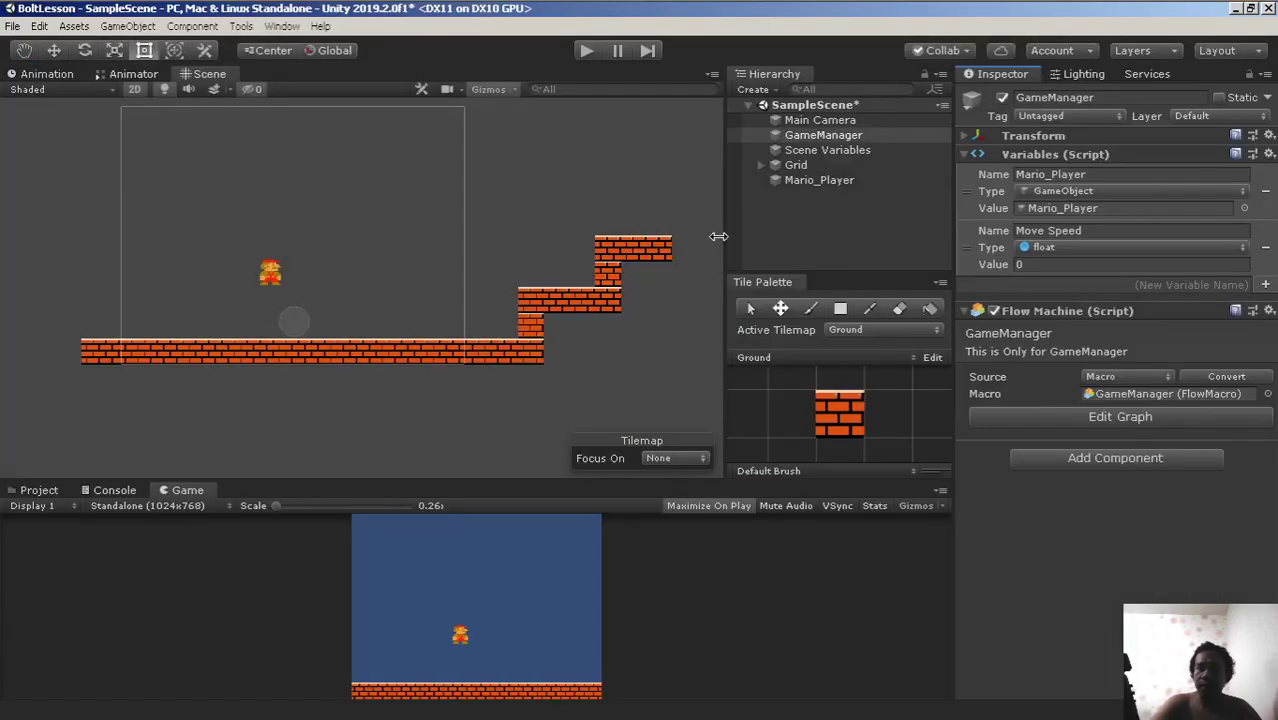
left_click(825, 136)
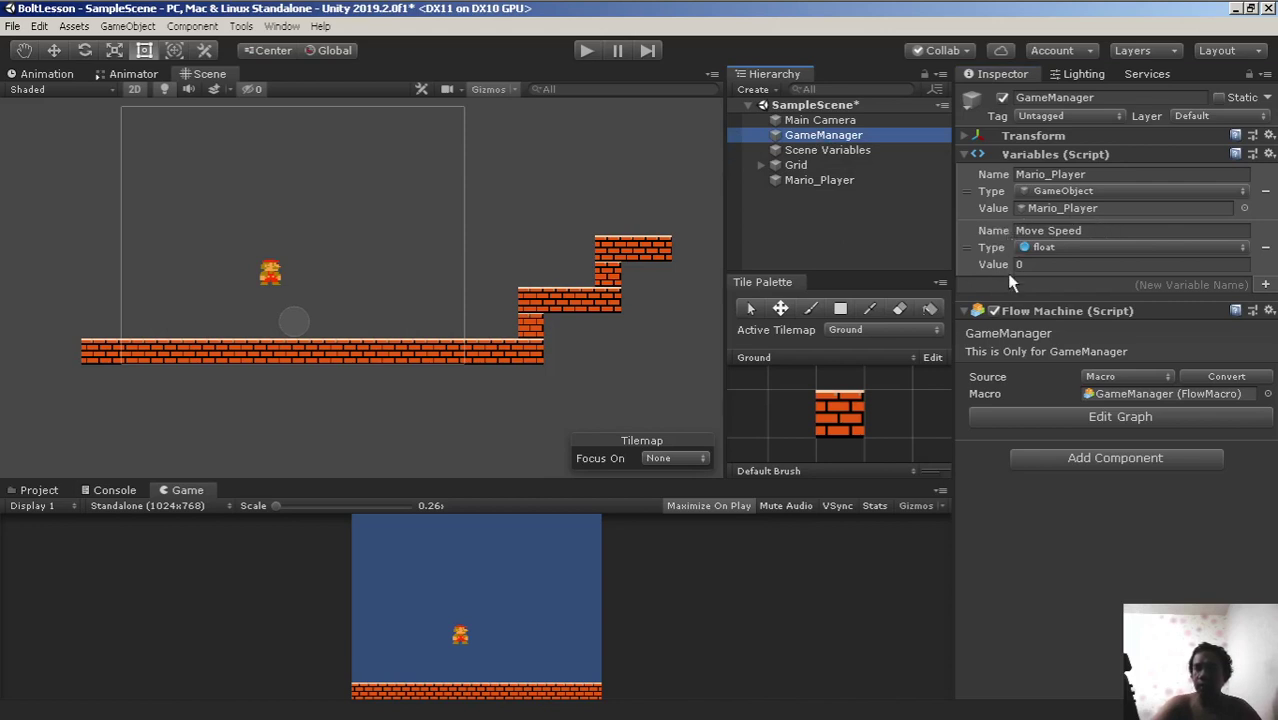
left_click(1021, 227)
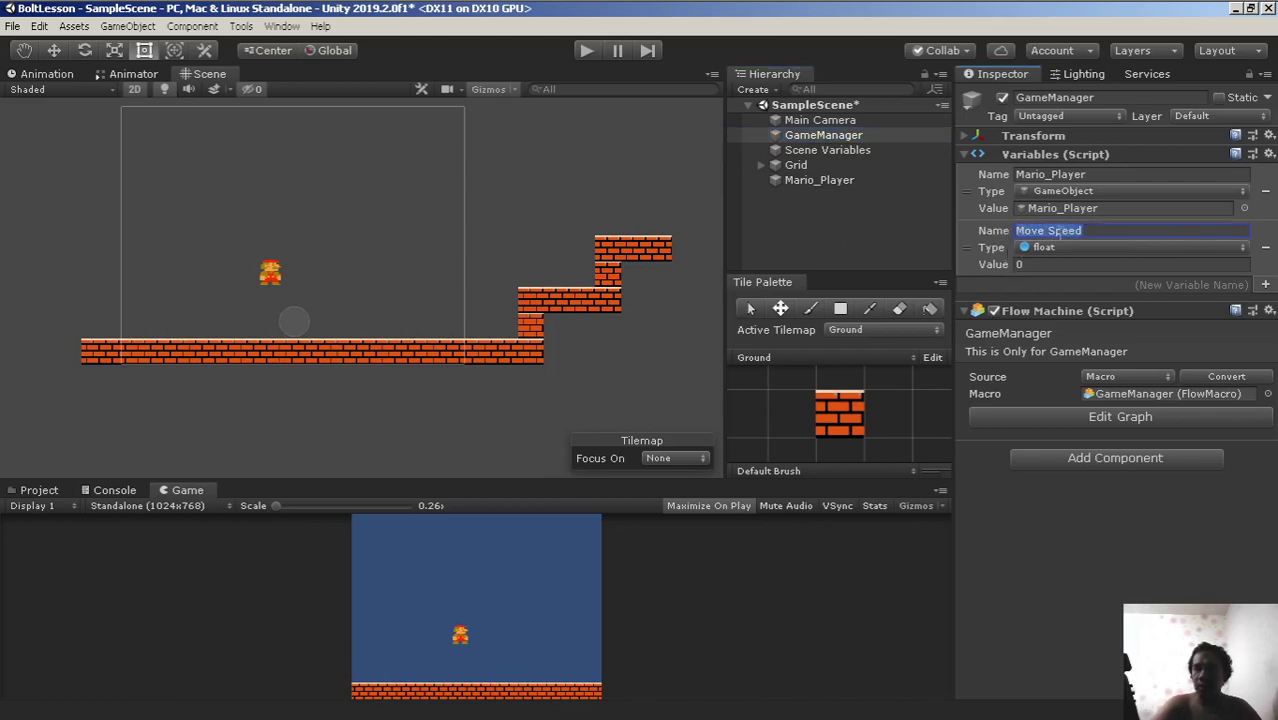
left_click(1036, 263)
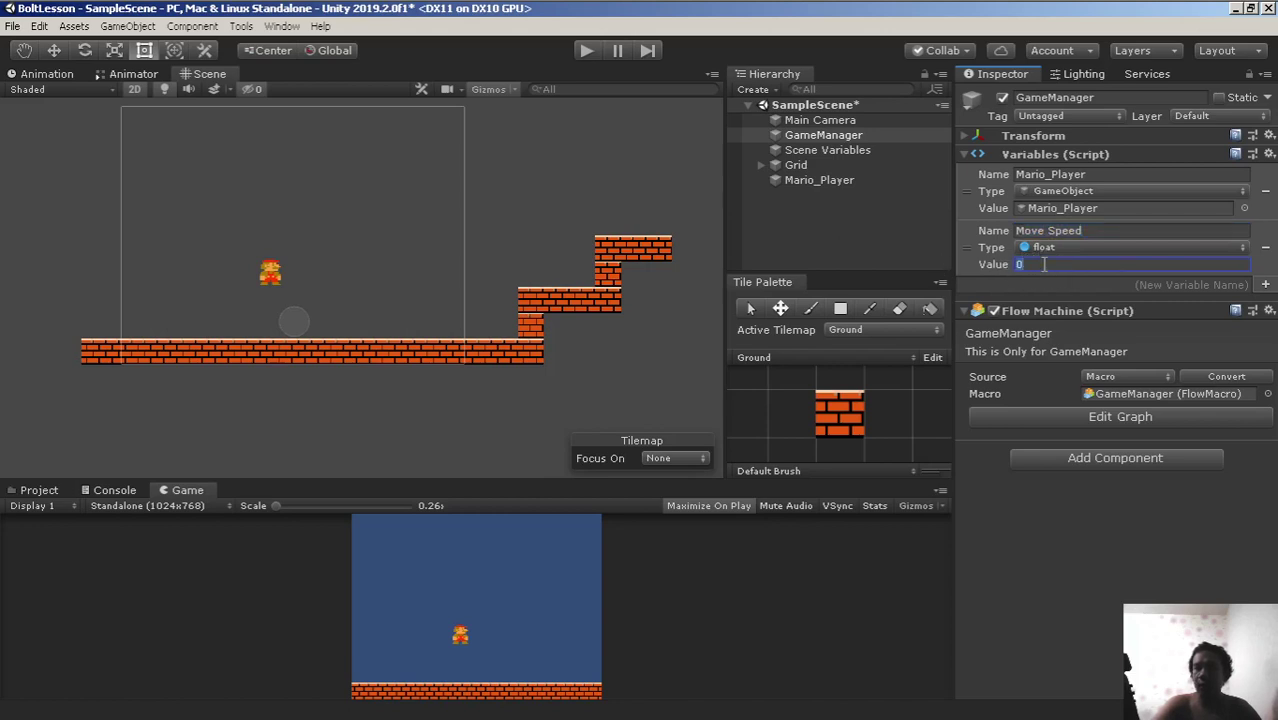
left_click(698, 506)
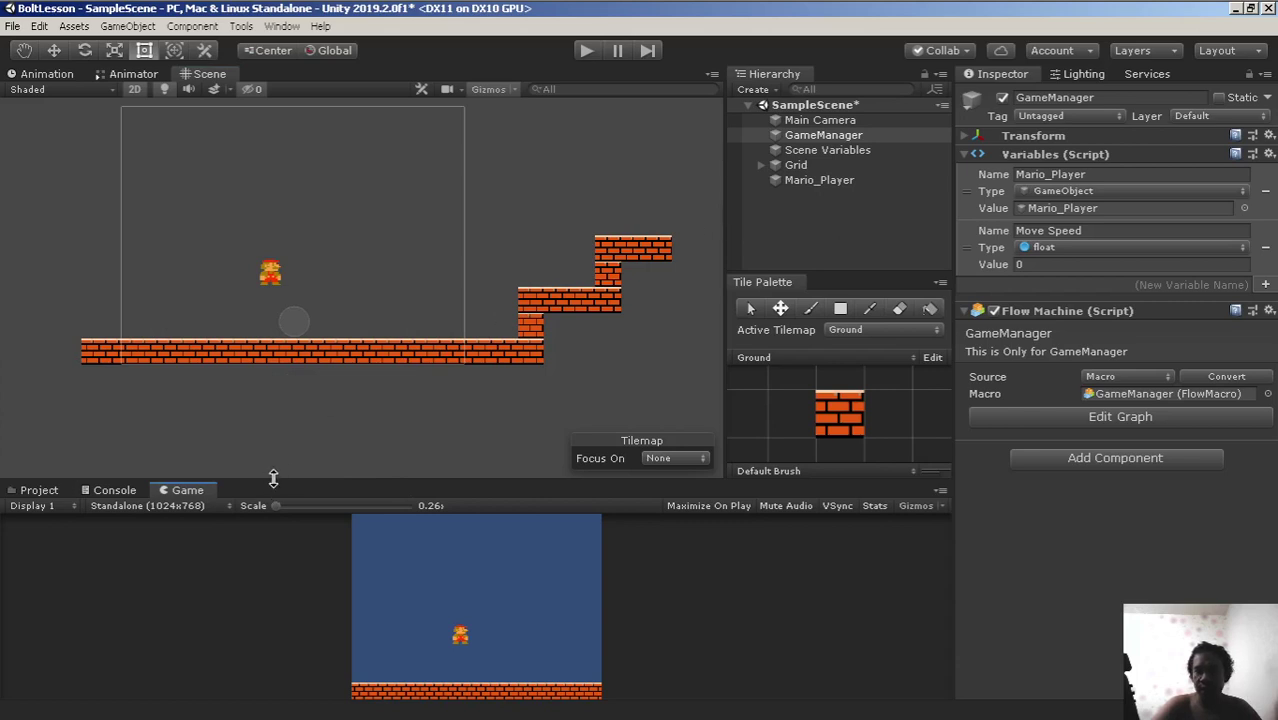
right_click(188, 490)
left_click(240, 540)
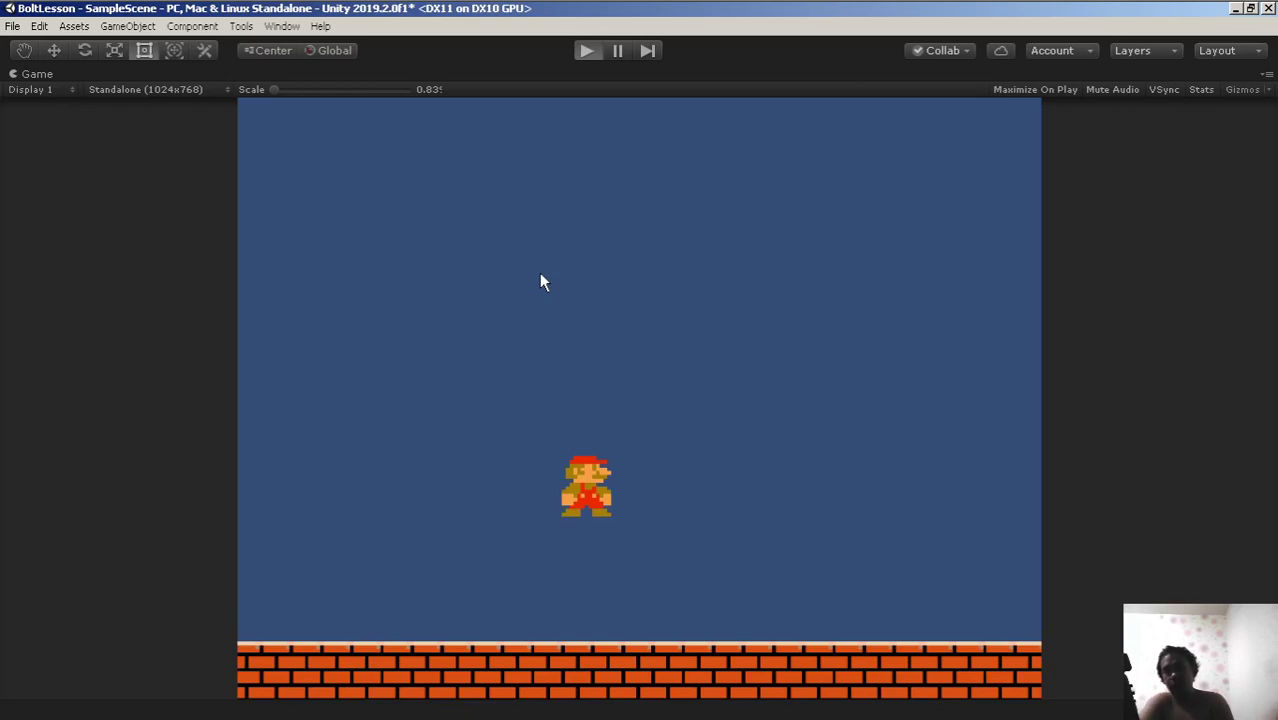
Step: Start play mode, restore the editor layout, and set GameManager's Move Speed to 1
key("ctrl+p")
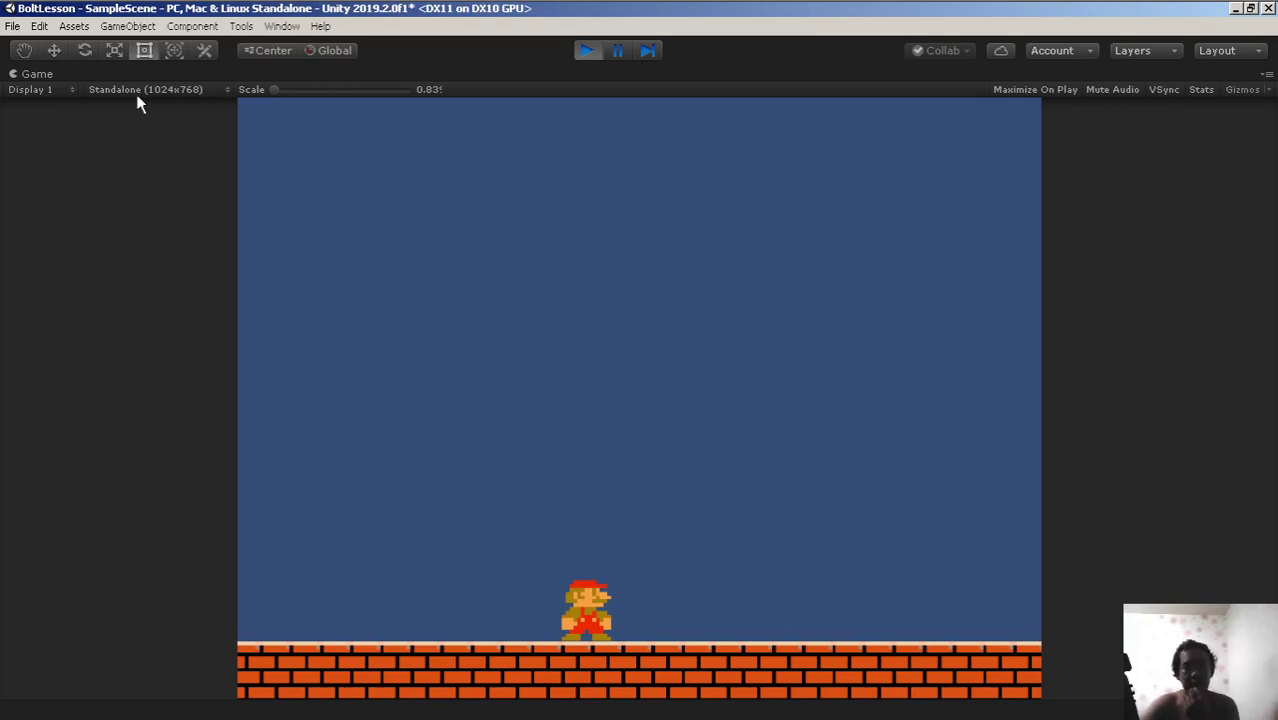
right_click(68, 77)
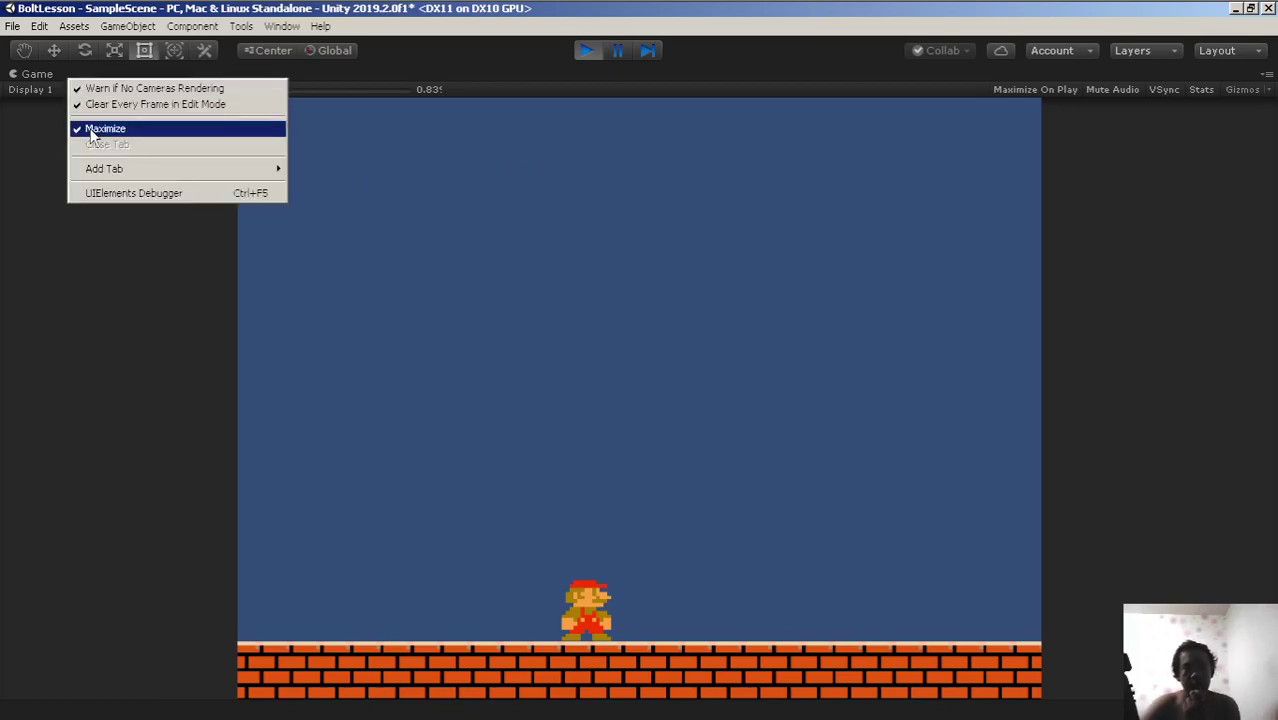
left_click(136, 126)
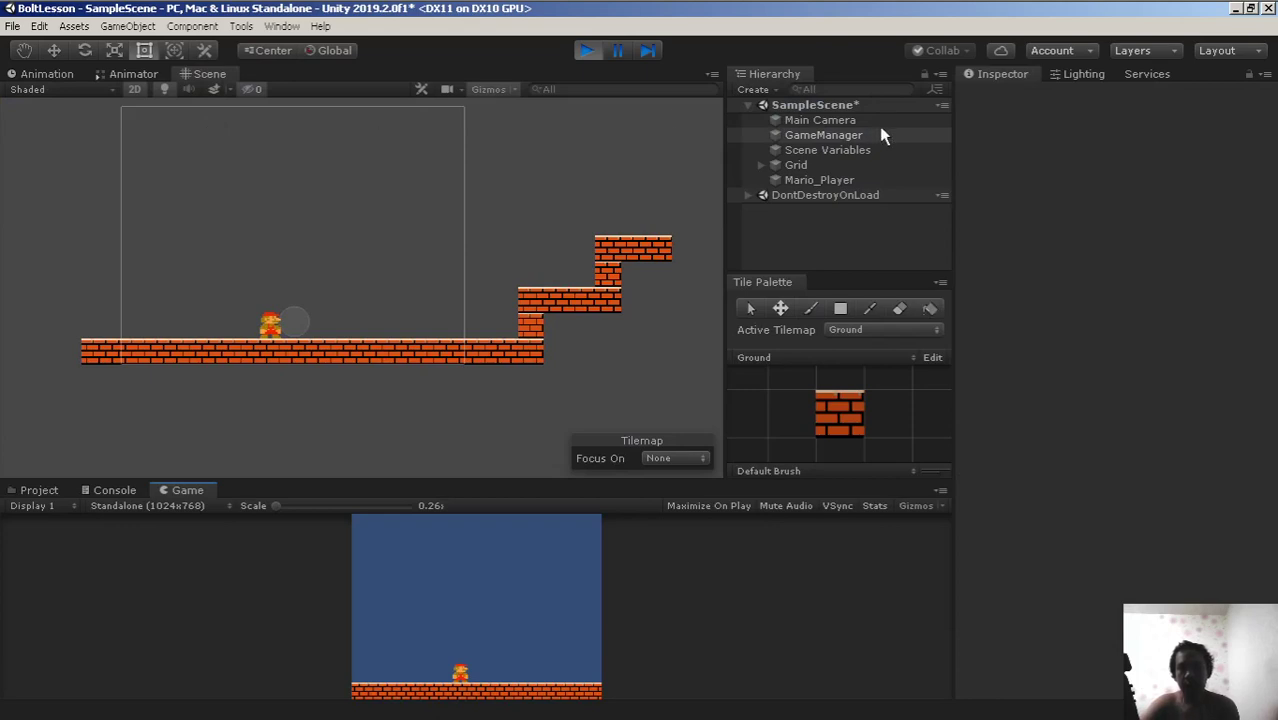
left_click(850, 137)
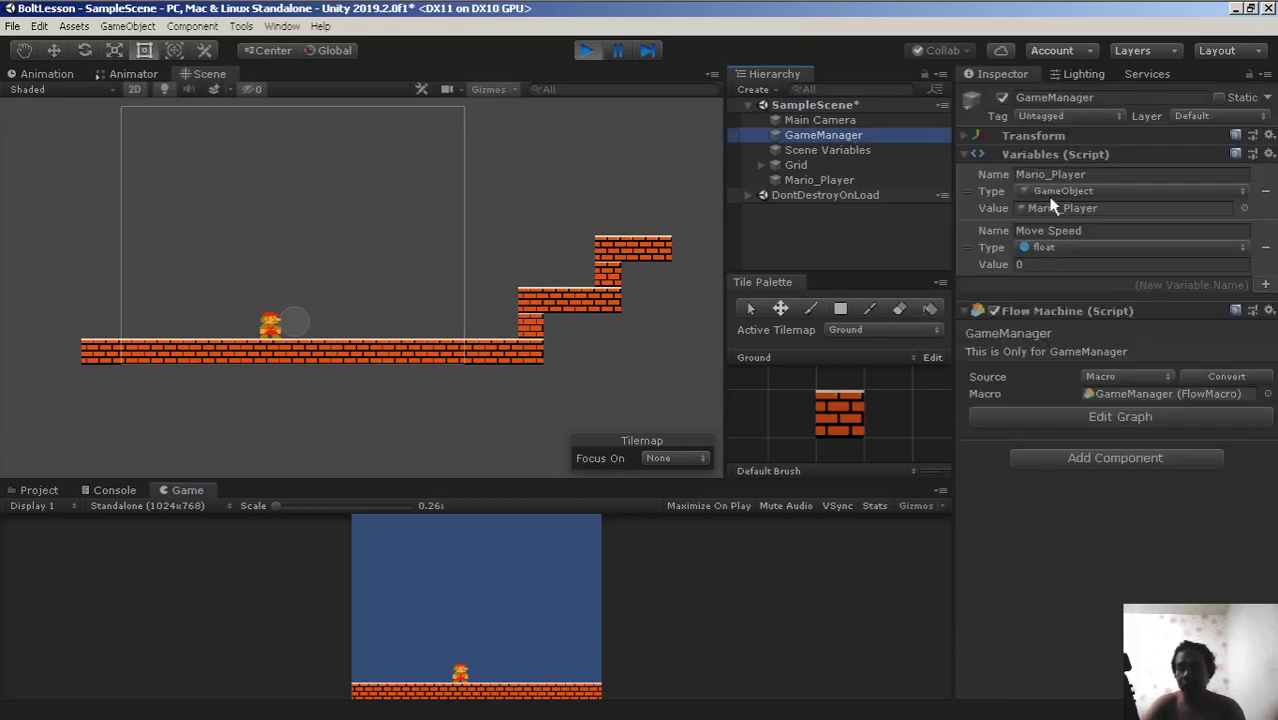
left_click(1052, 265)
type("1")
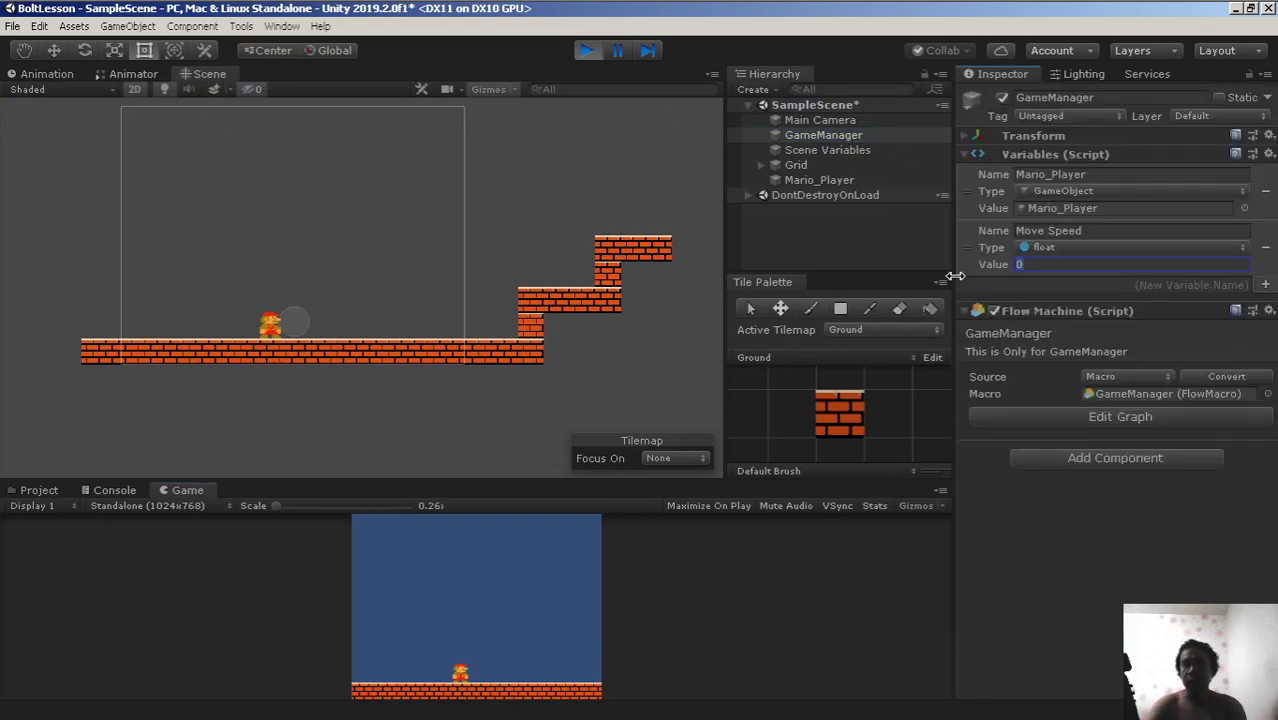
Step: Test Mario walking right and left in a maximized Game view, then restore the layout
right_click(195, 490)
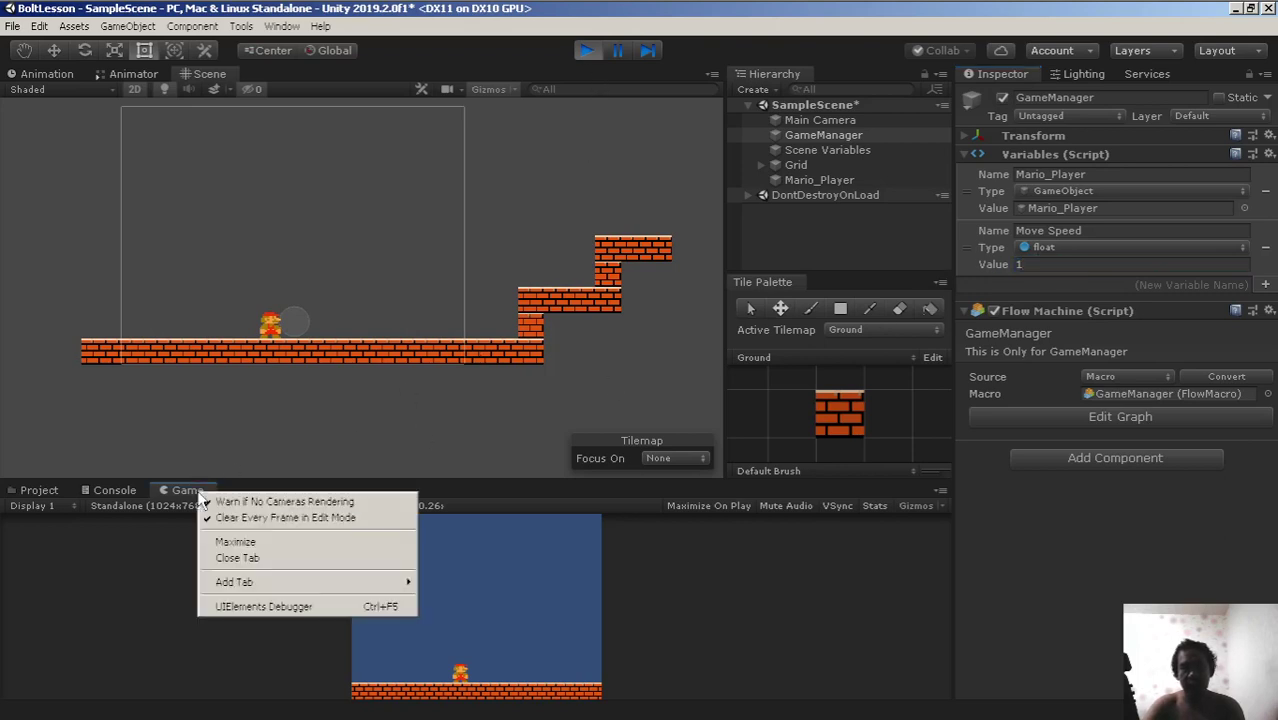
left_click(240, 537)
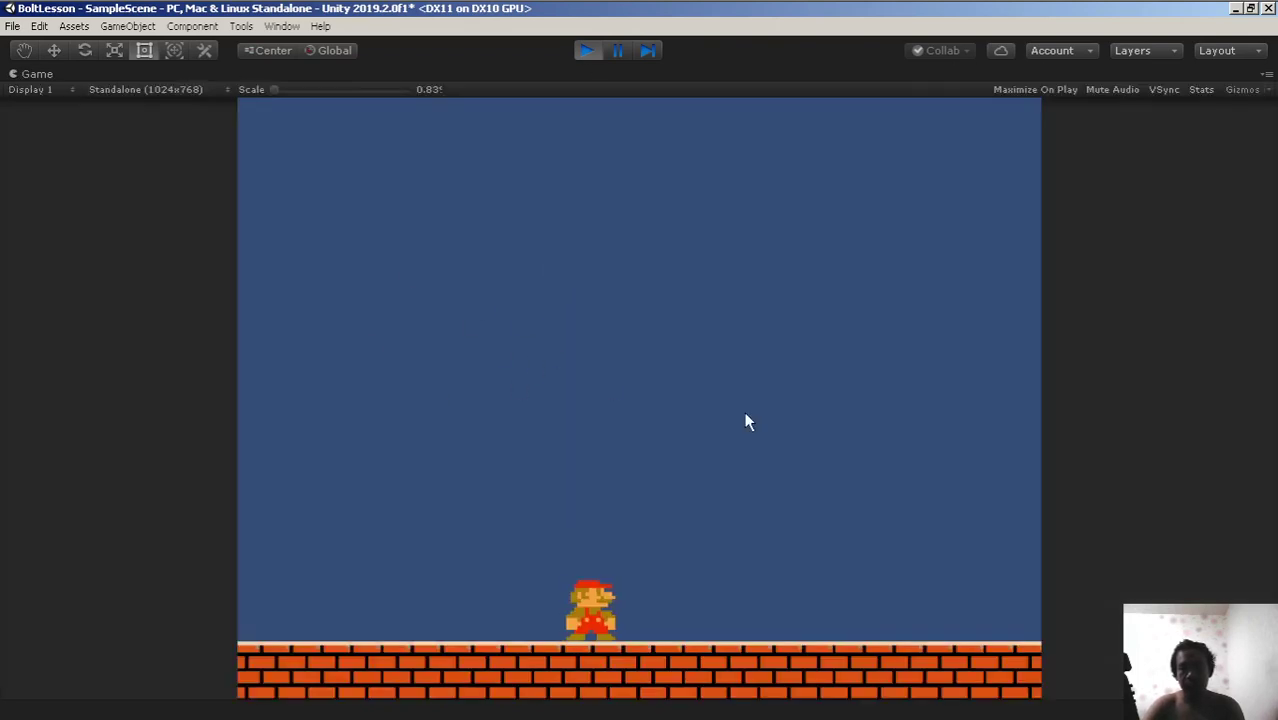
key("Right")
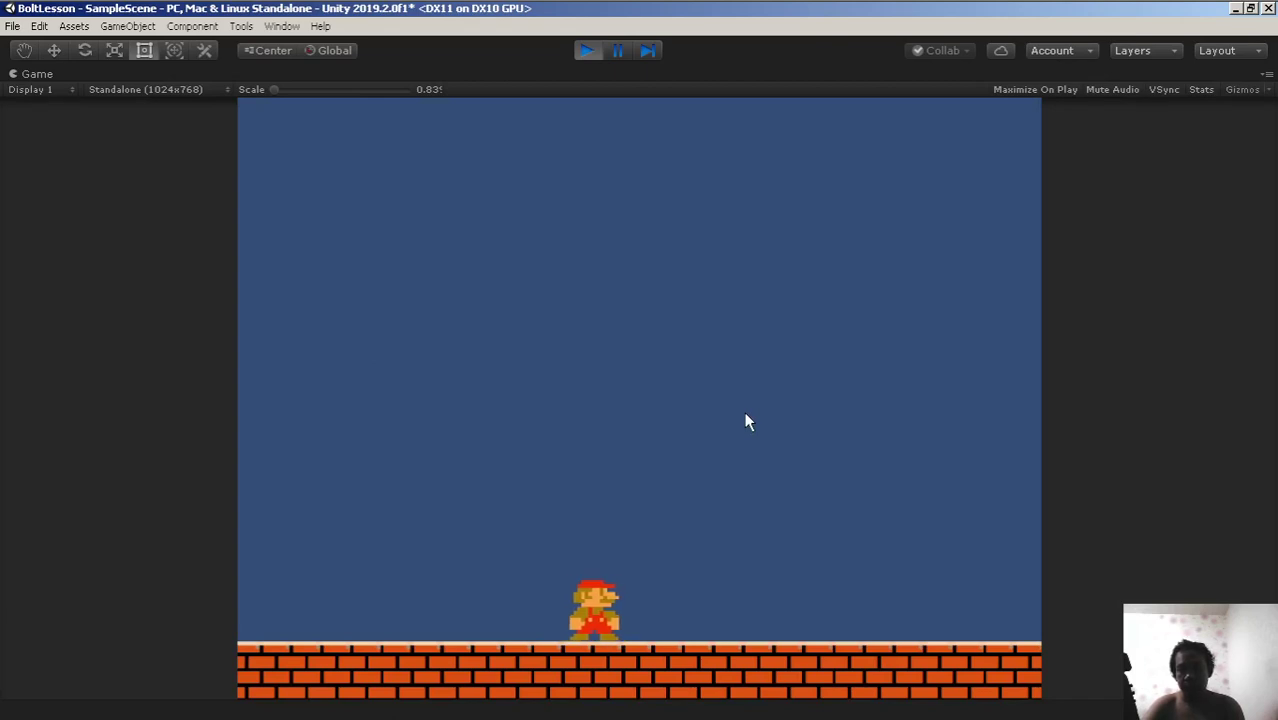
key("Left")
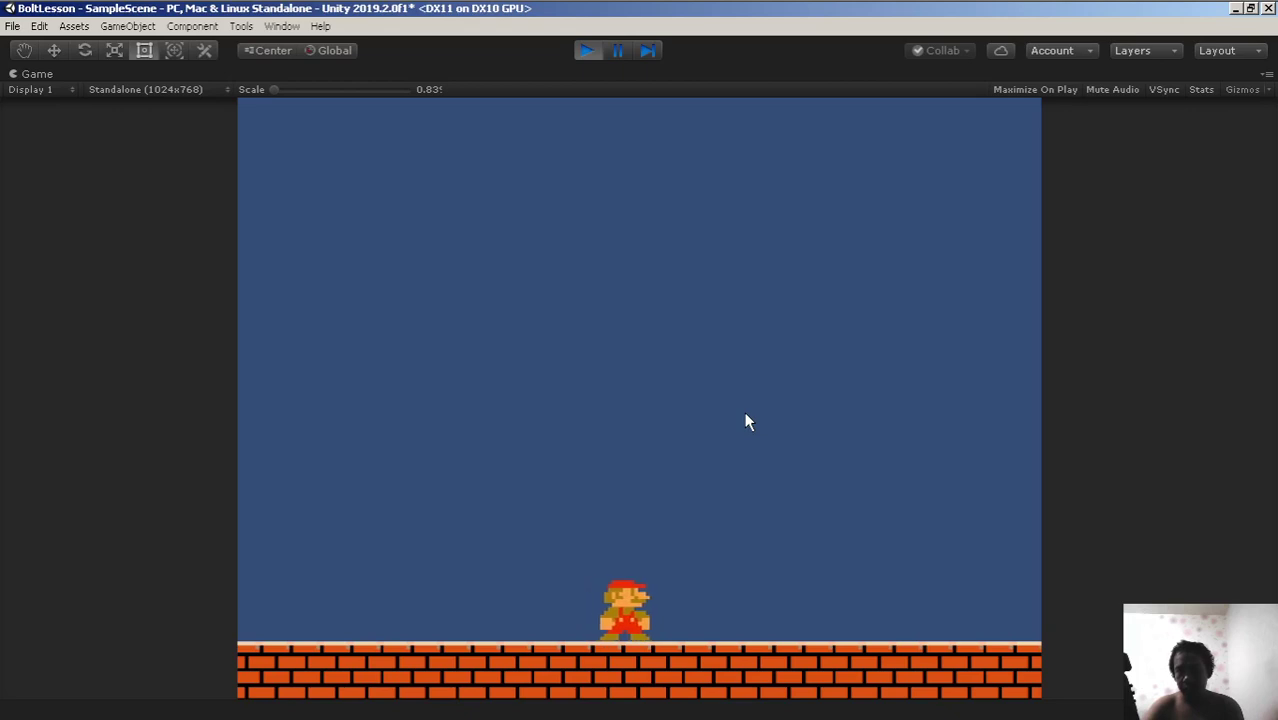
key("Right")
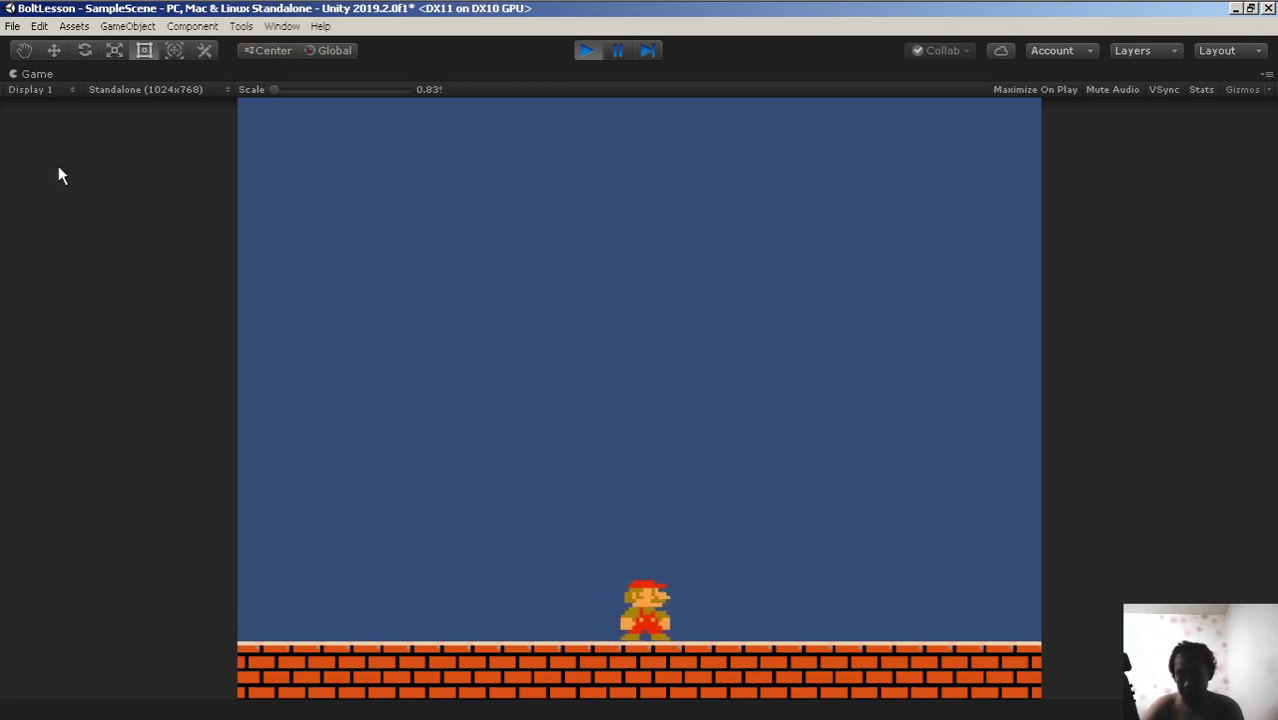
right_click(80, 90)
left_click(108, 131)
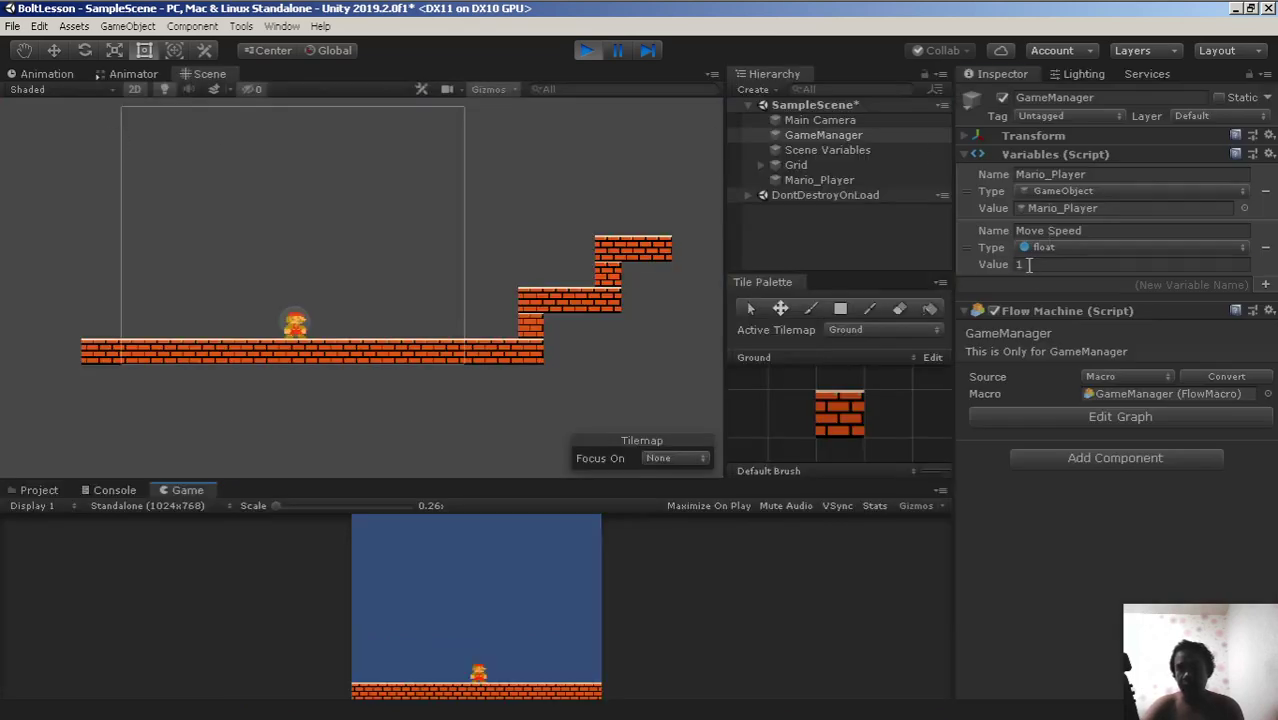
Step: Set Move Speed to 5 and maximize the Game view
left_click(1028, 264)
type("5")
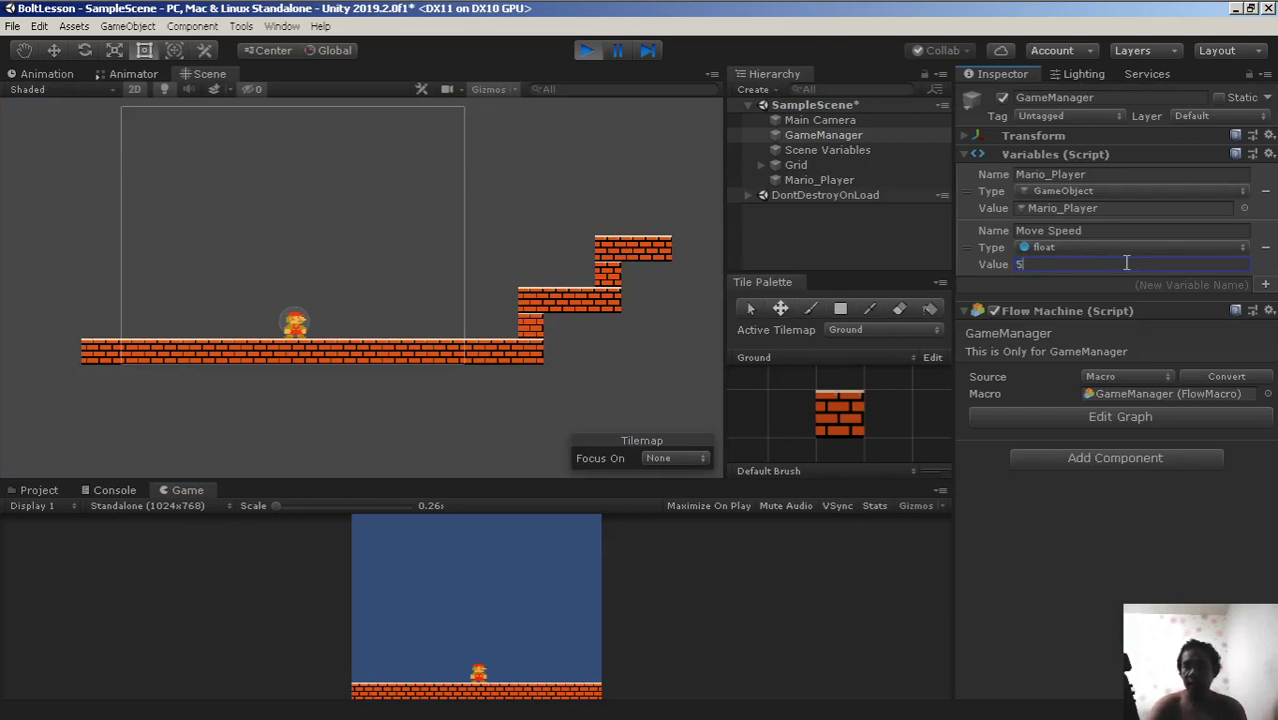
right_click(202, 496)
left_click(513, 485)
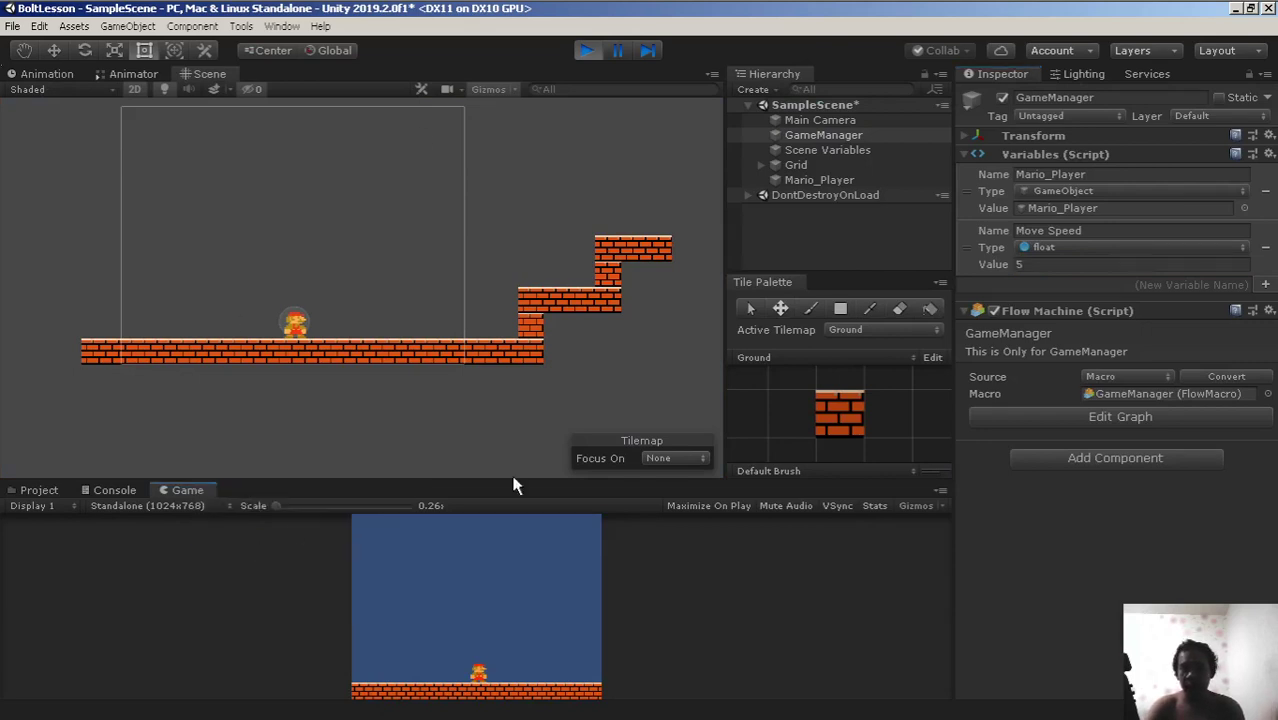
Step: Test Mario's faster walking left and right, then stop play mode
key("Right")
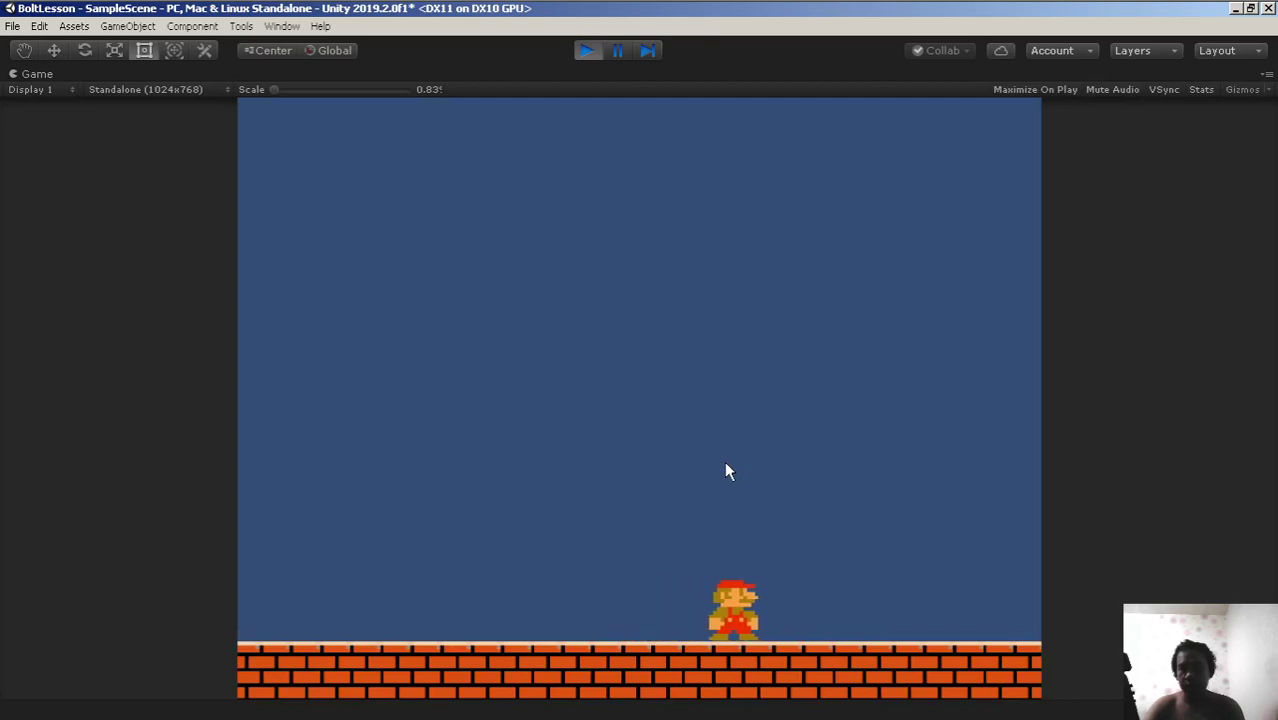
key("Left")
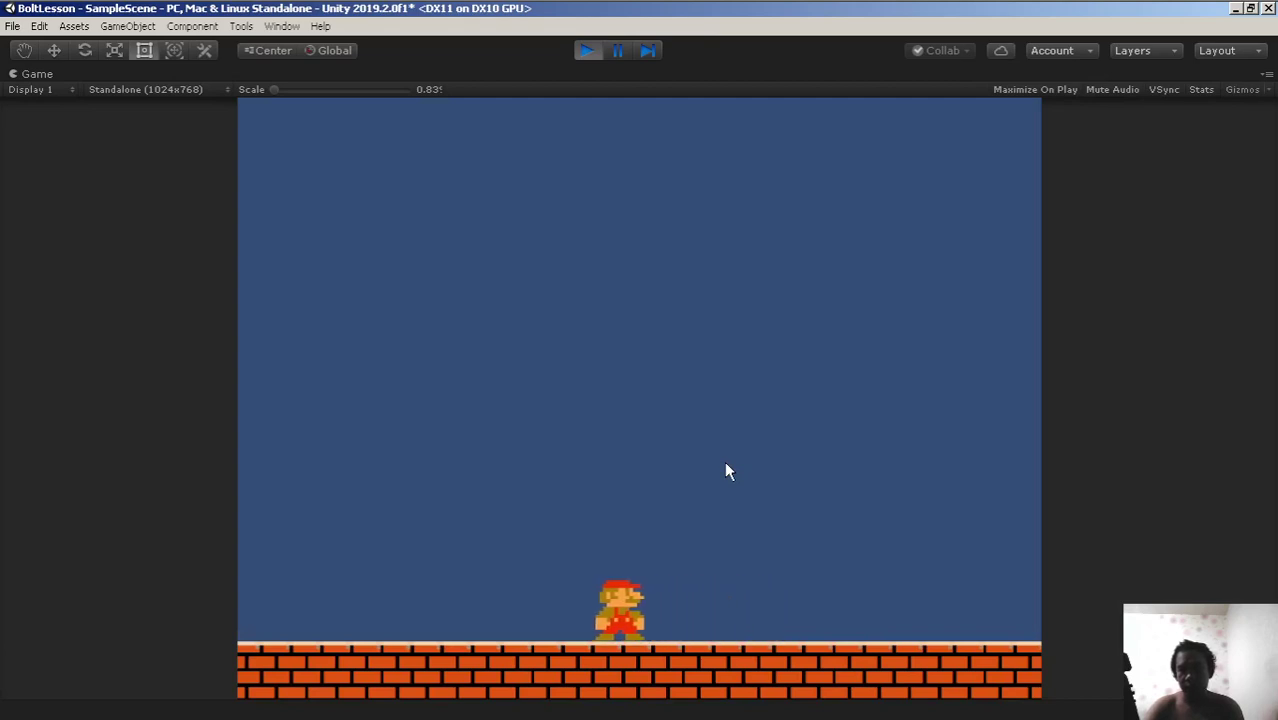
key("Right")
key("Left")
key("Right")
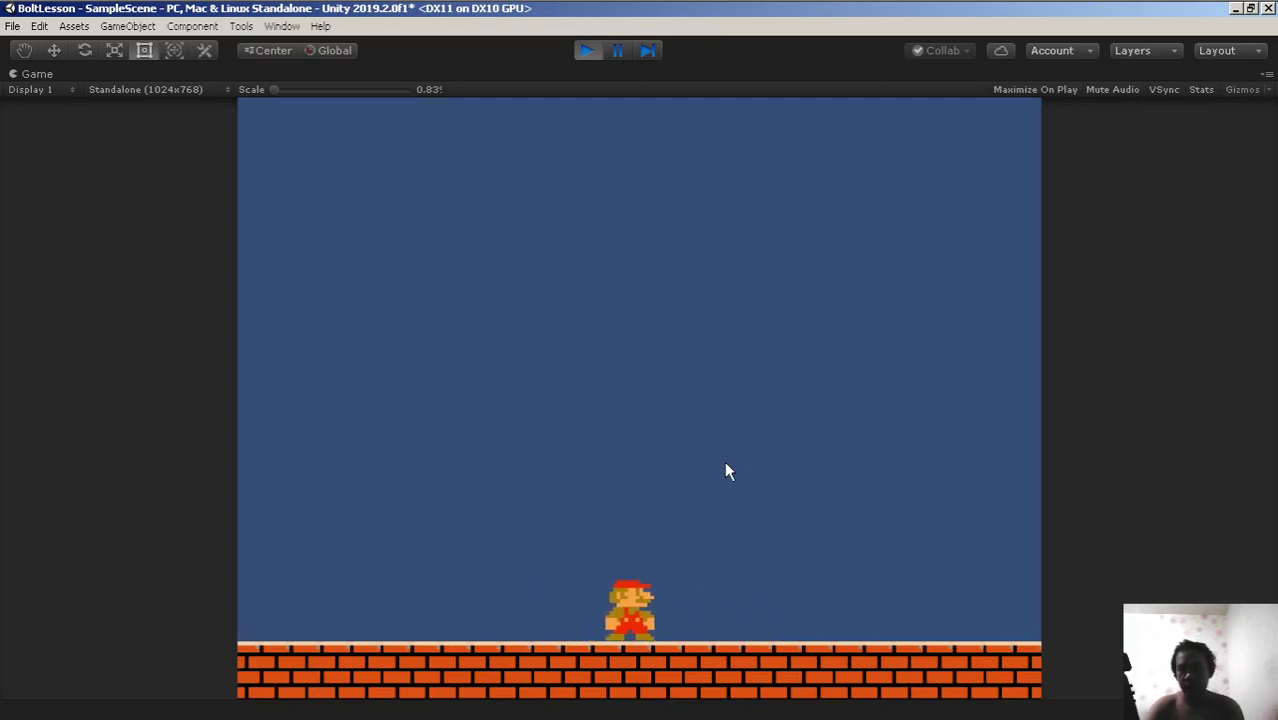
key("Left")
key("Right")
key("Right")
key("Left")
key("Right")
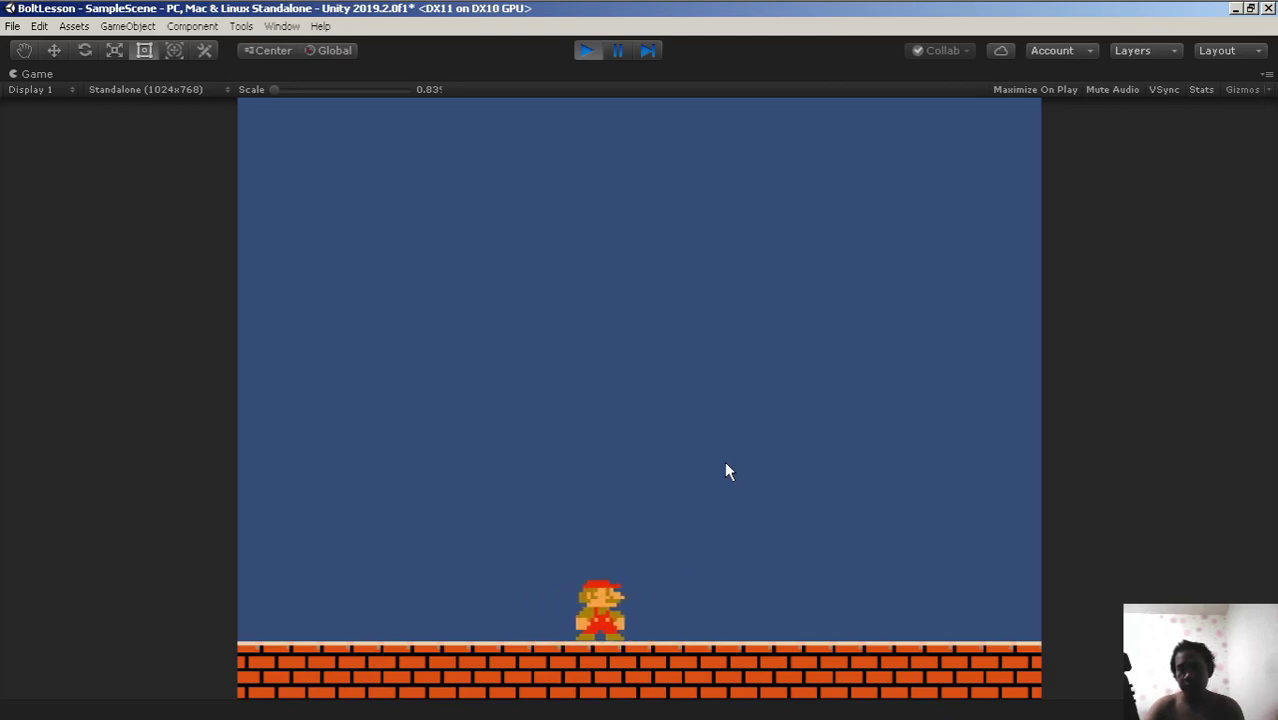
key("Left")
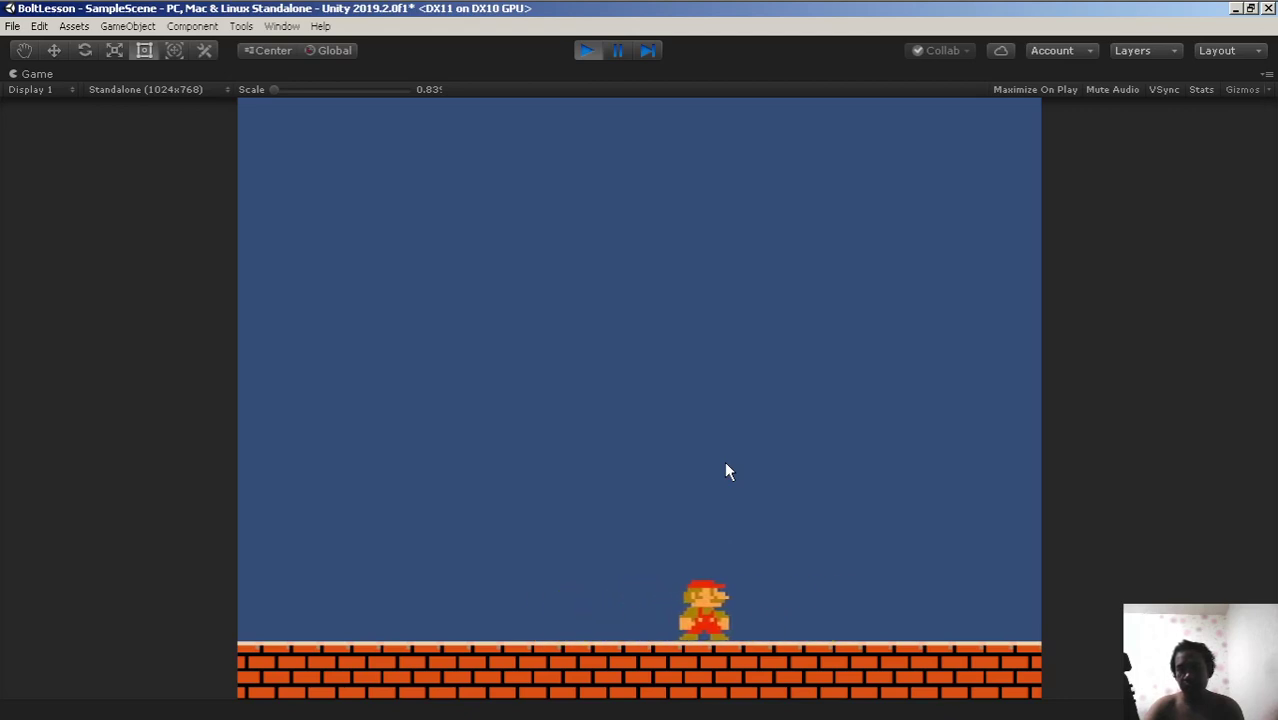
key("Right")
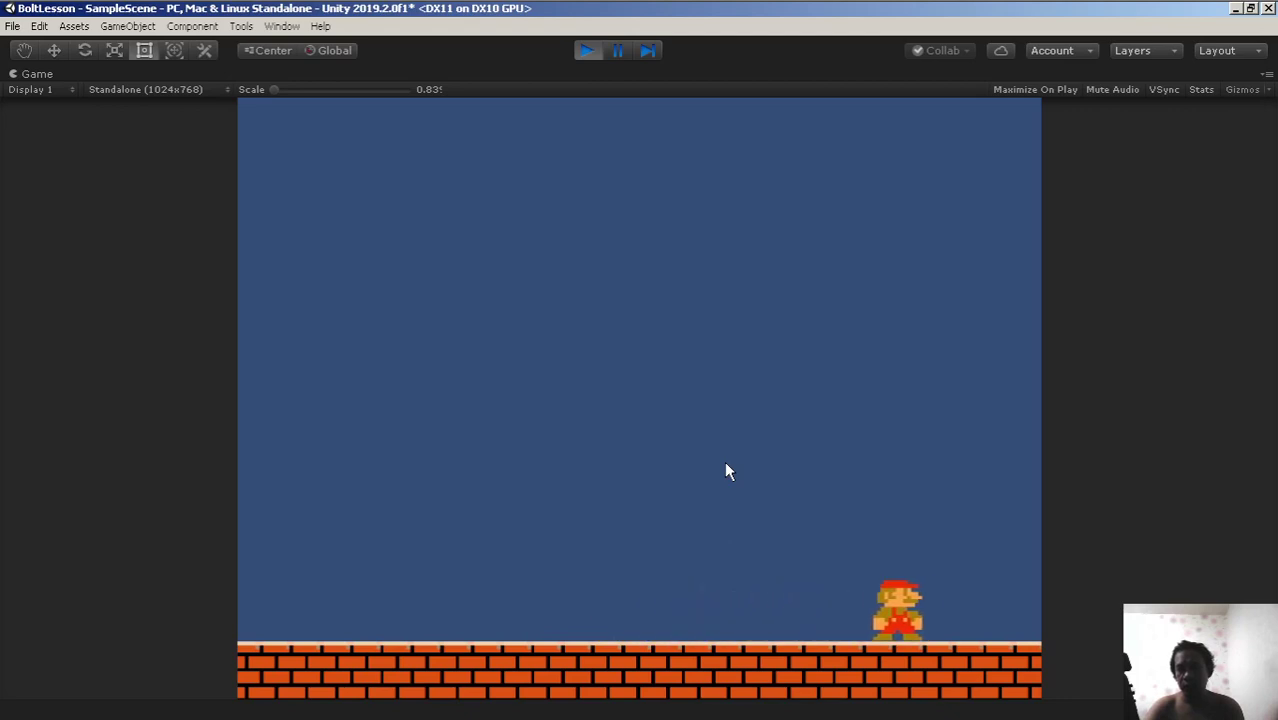
key("Left")
left_click(583, 54)
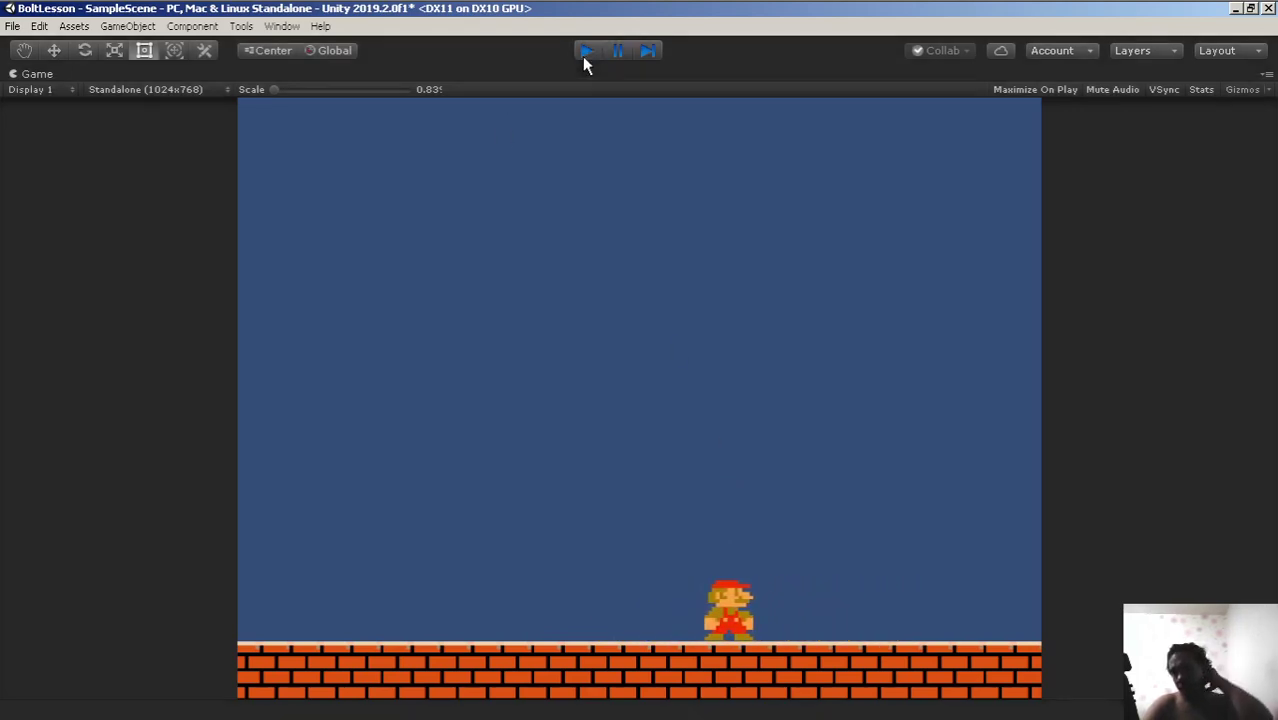
Step: Restore the editor layout and change Move Speed from 0 to 2.5
right_click(110, 77)
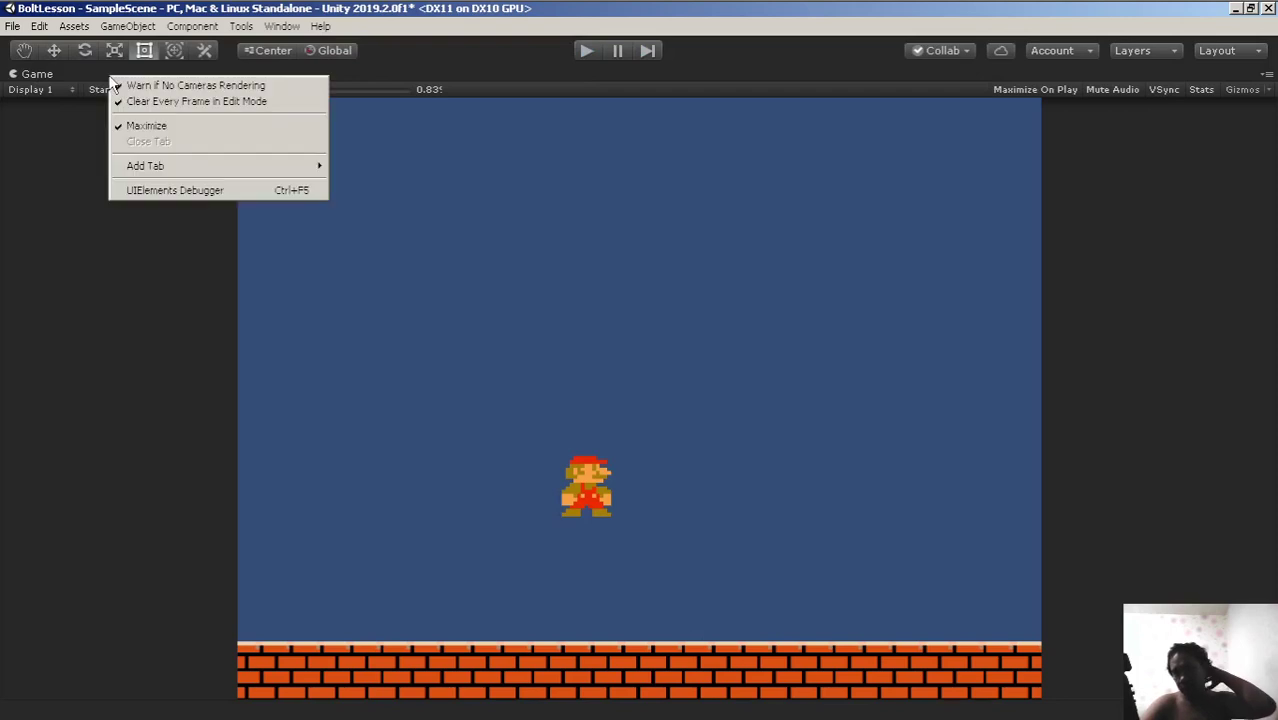
left_click(156, 126)
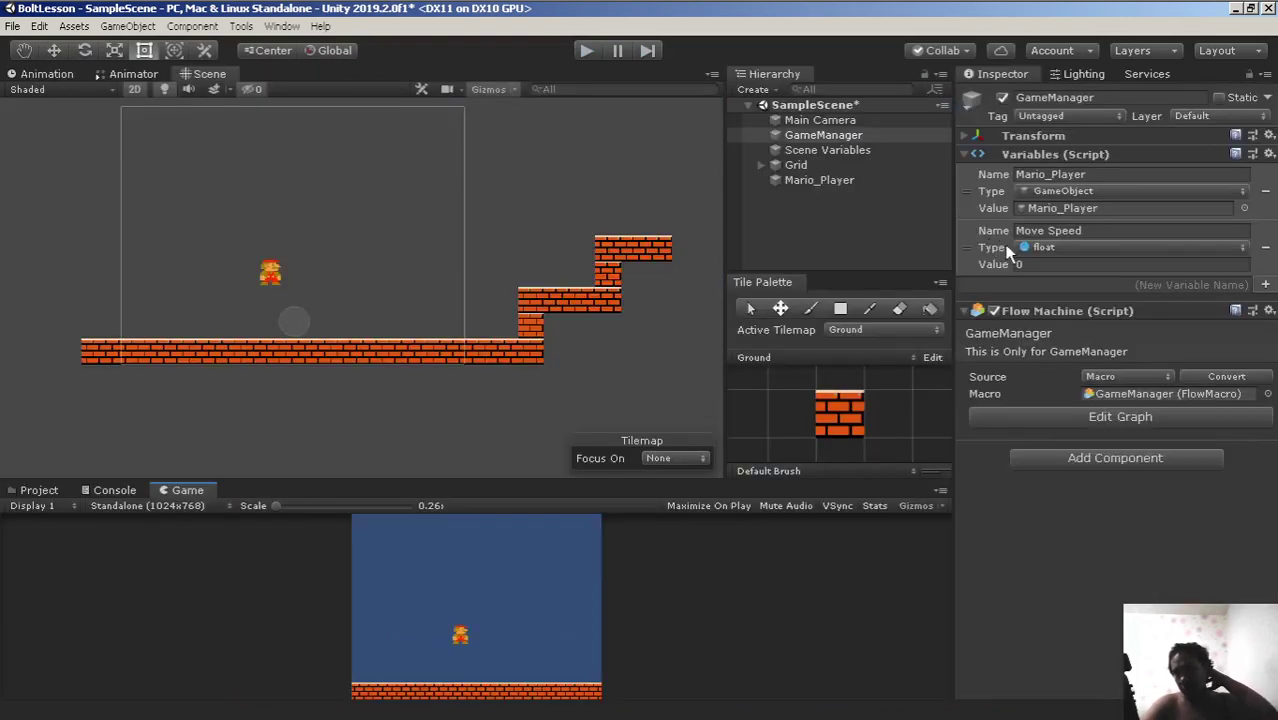
left_click(1033, 264)
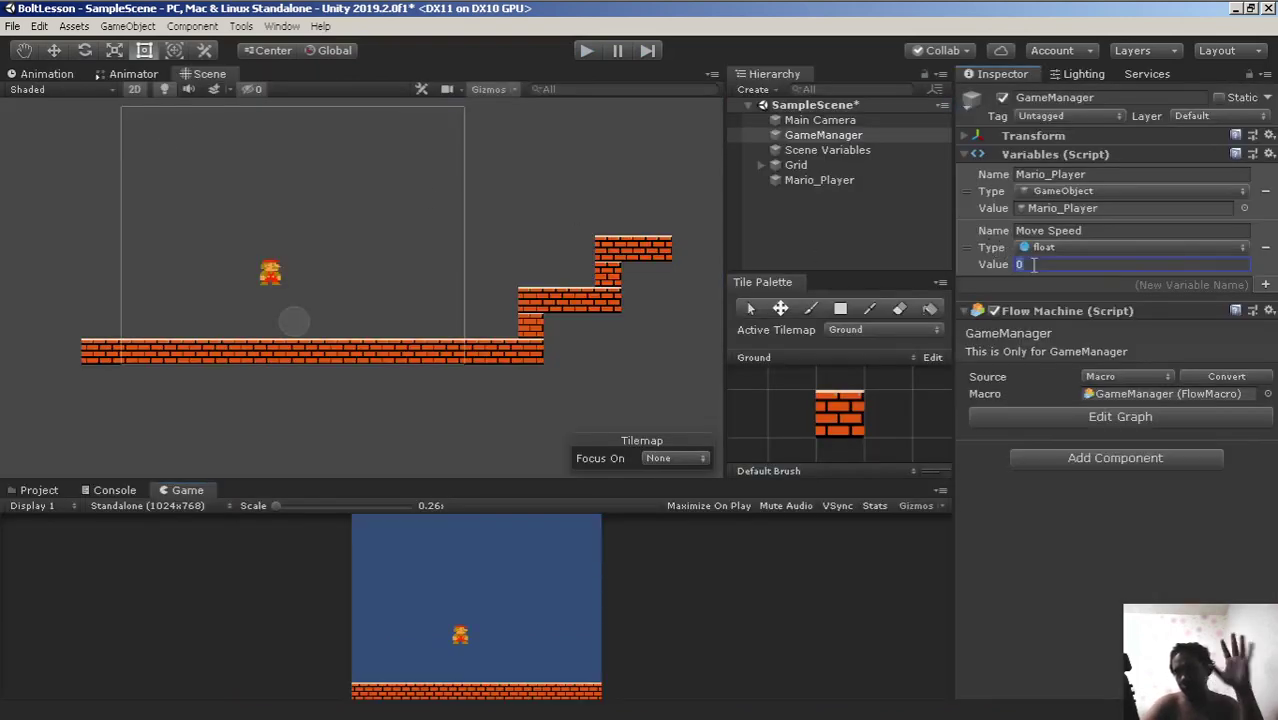
double_click(1038, 264)
type("2.5")
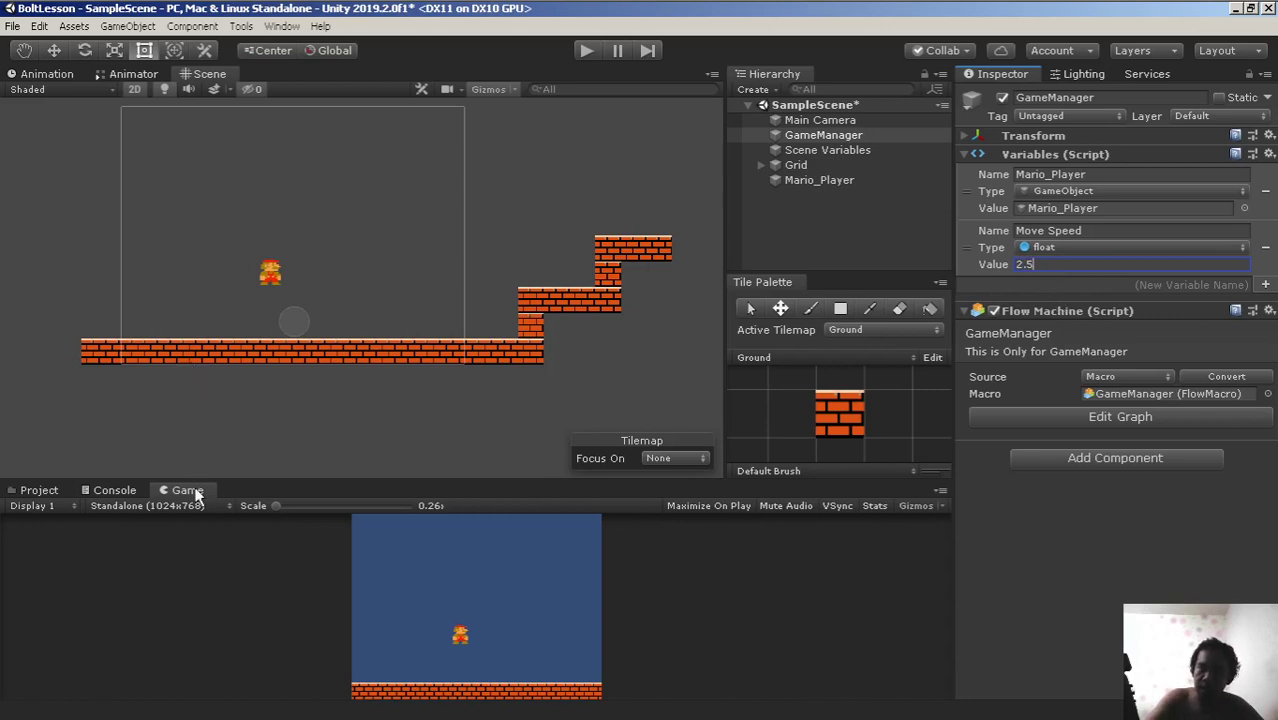
Step: Enable Maximize On Play and start the game to test walking right
left_click(677, 505)
left_click(583, 58)
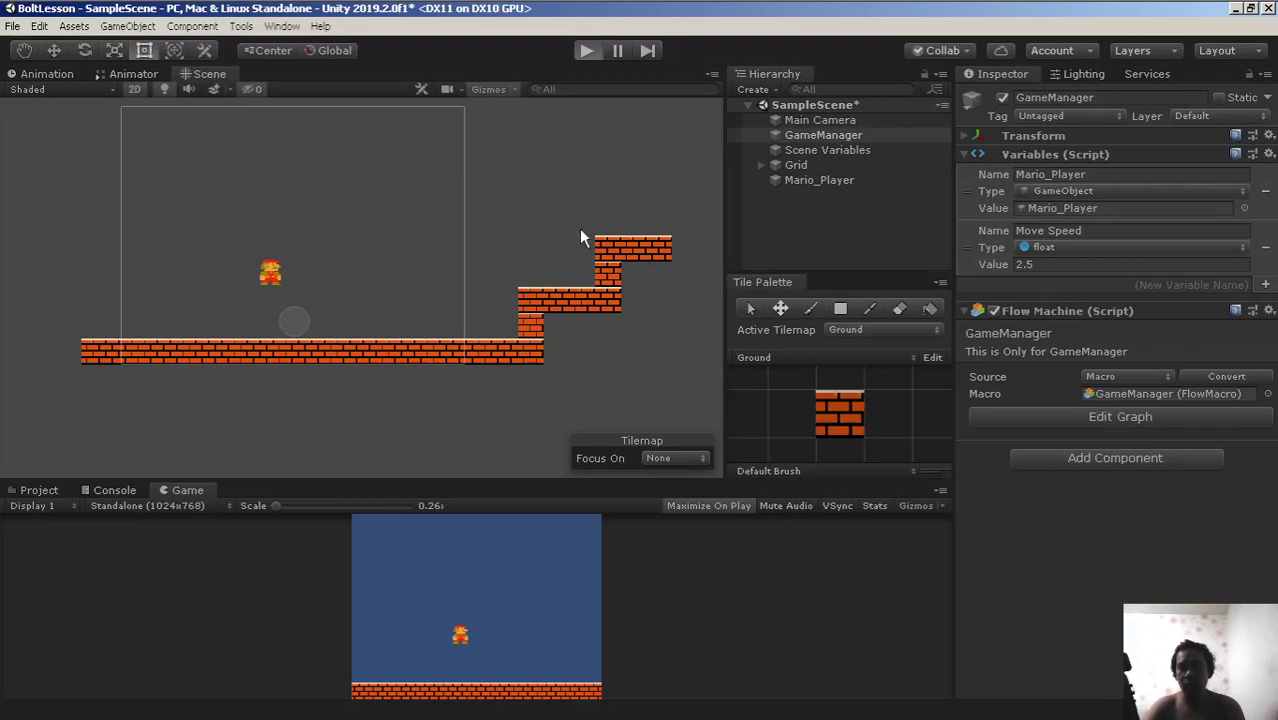
key("Right")
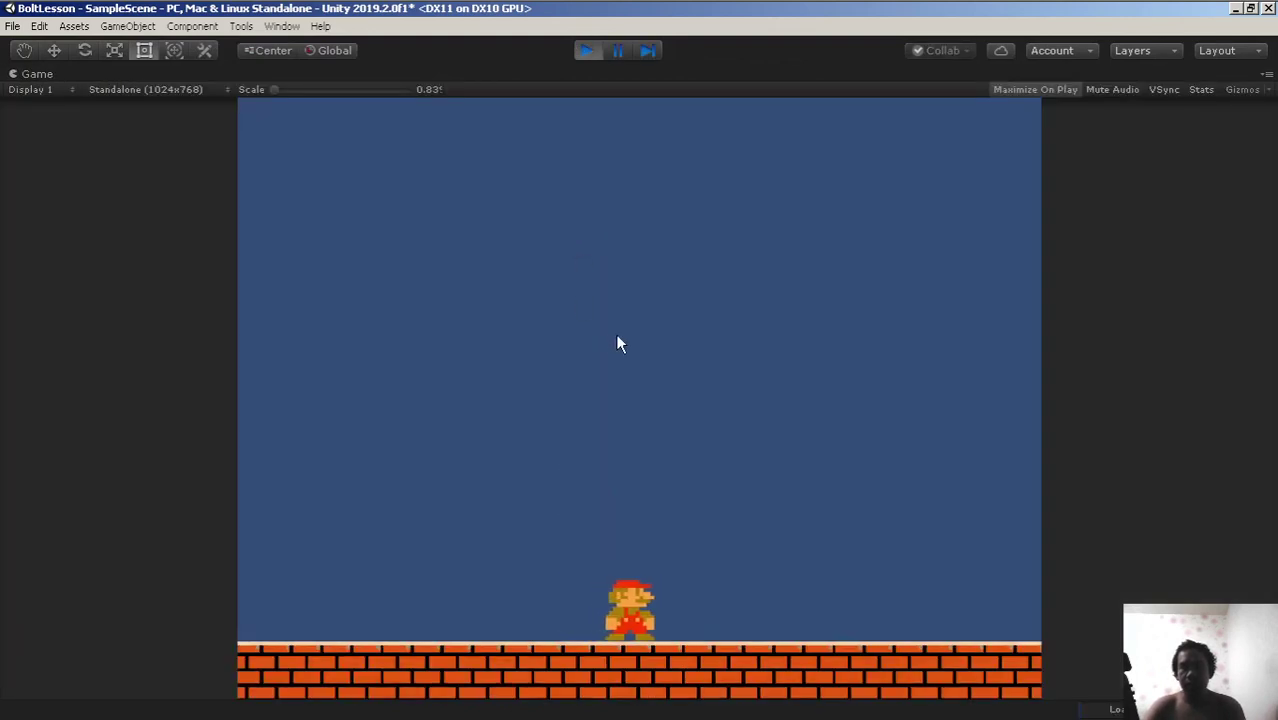
Step: Walk Mario left and right with the arrow keys at Move Speed 2.5, then exit Play mode
key("Left")
key("Right")
key("Left")
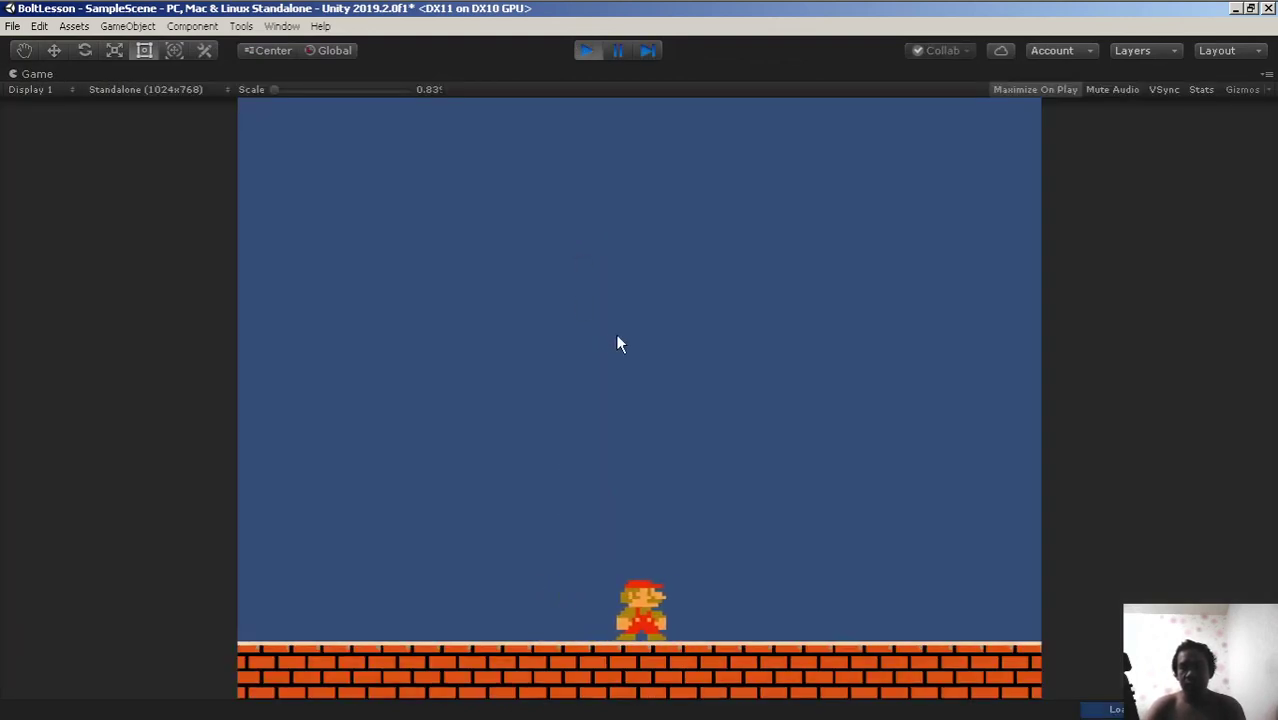
key("Left")
key("Right")
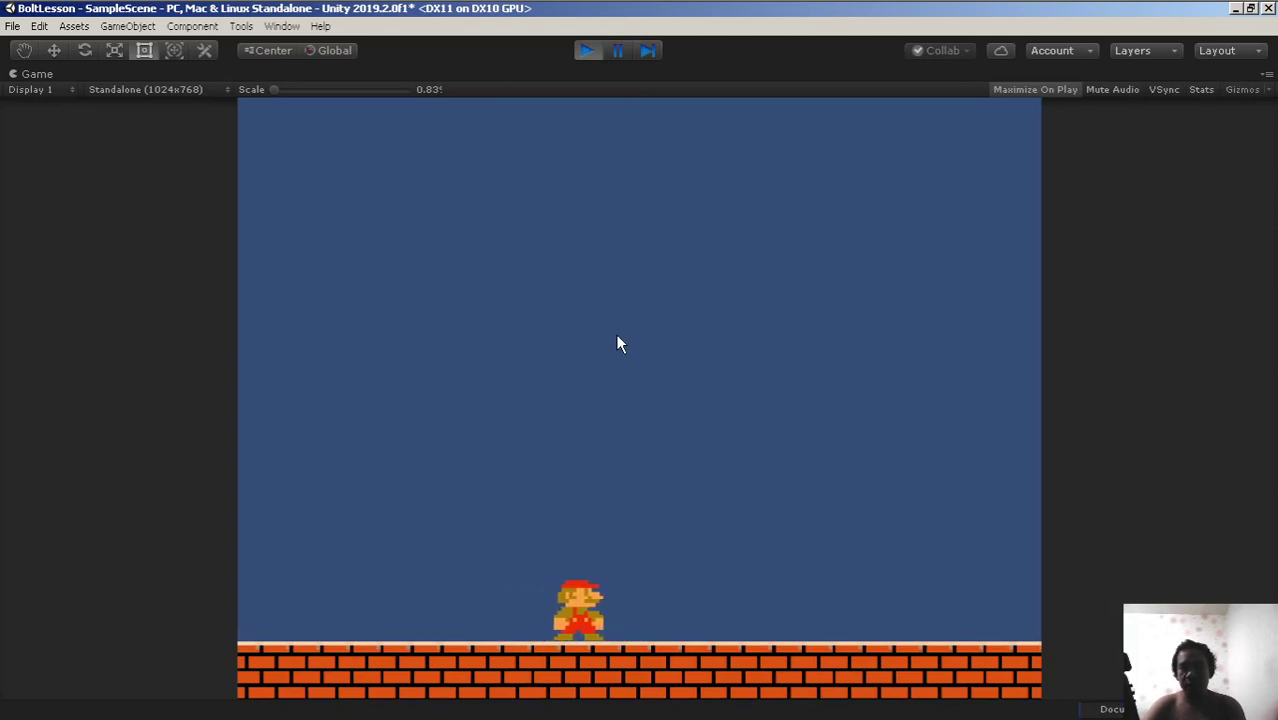
key("Left")
key("Right")
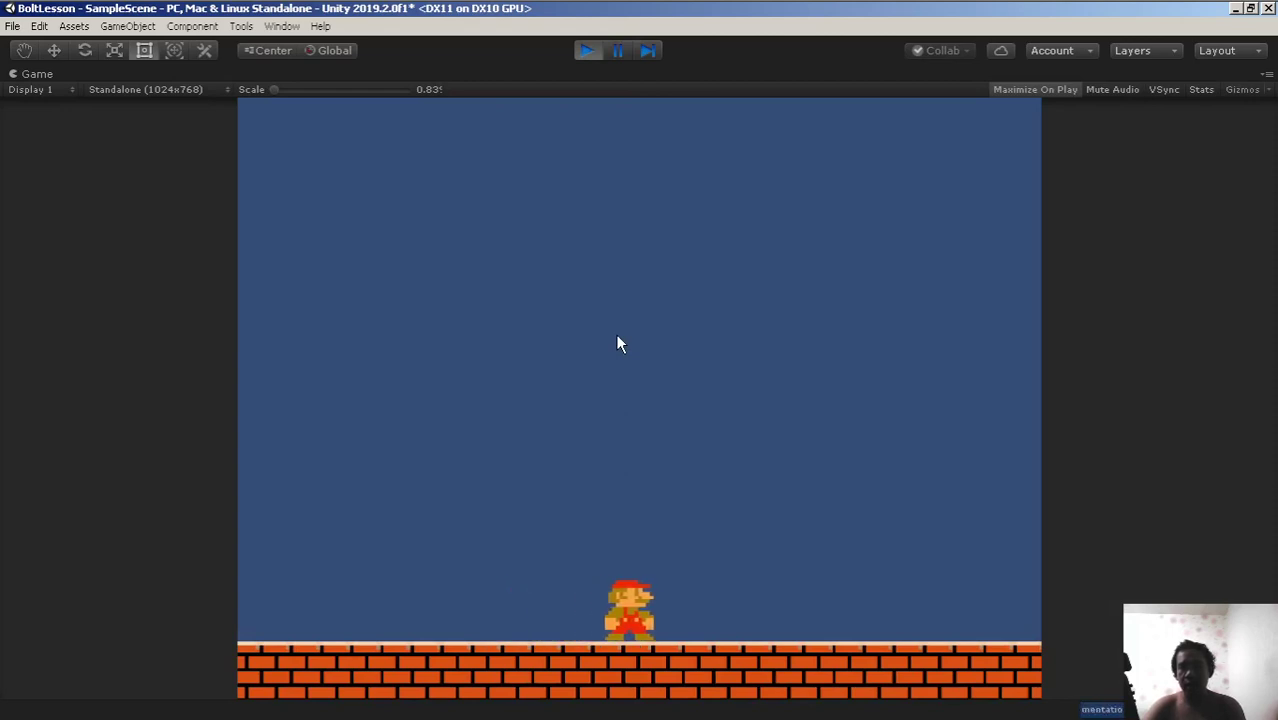
key("Left")
key("Right")
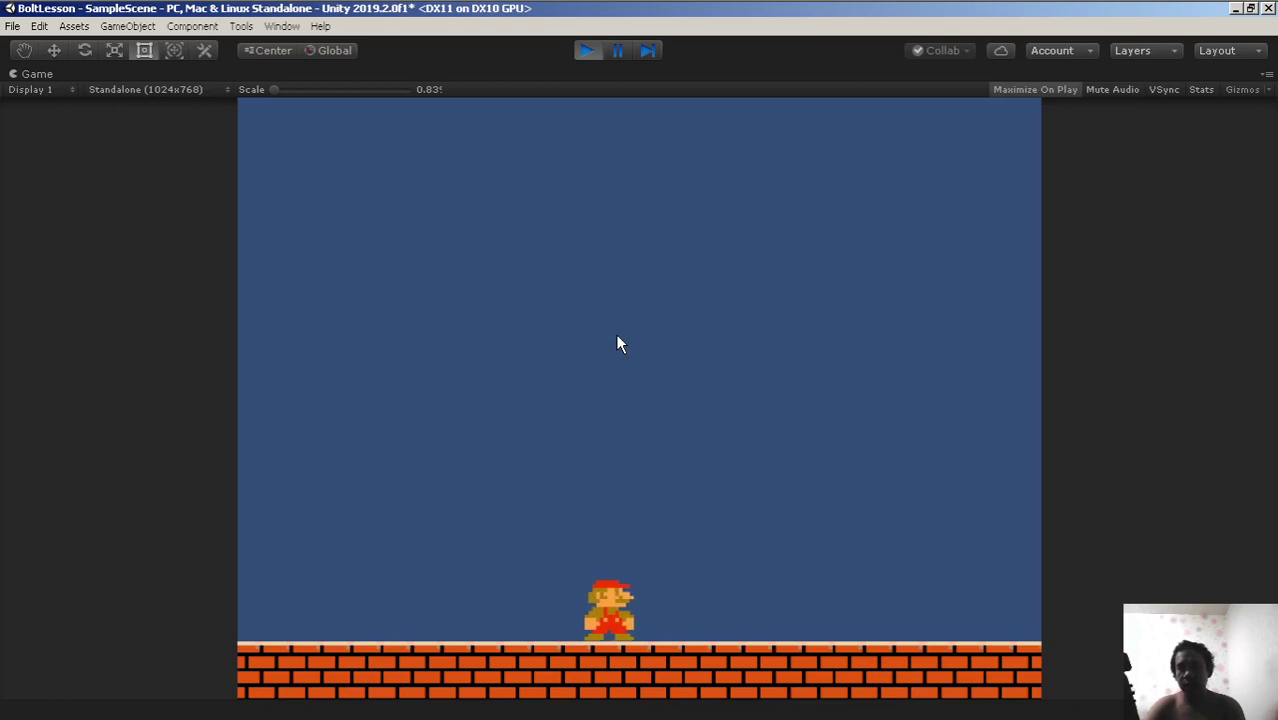
key("Left")
key("Right")
key("Left")
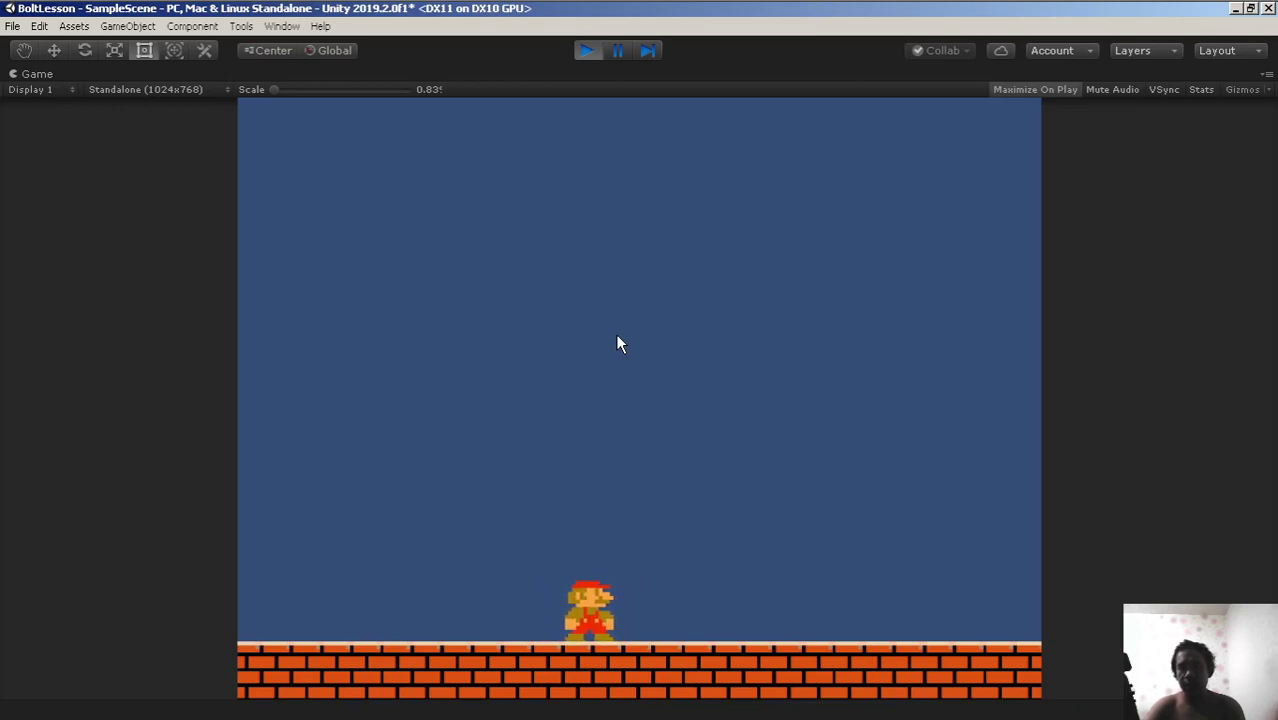
key("Right")
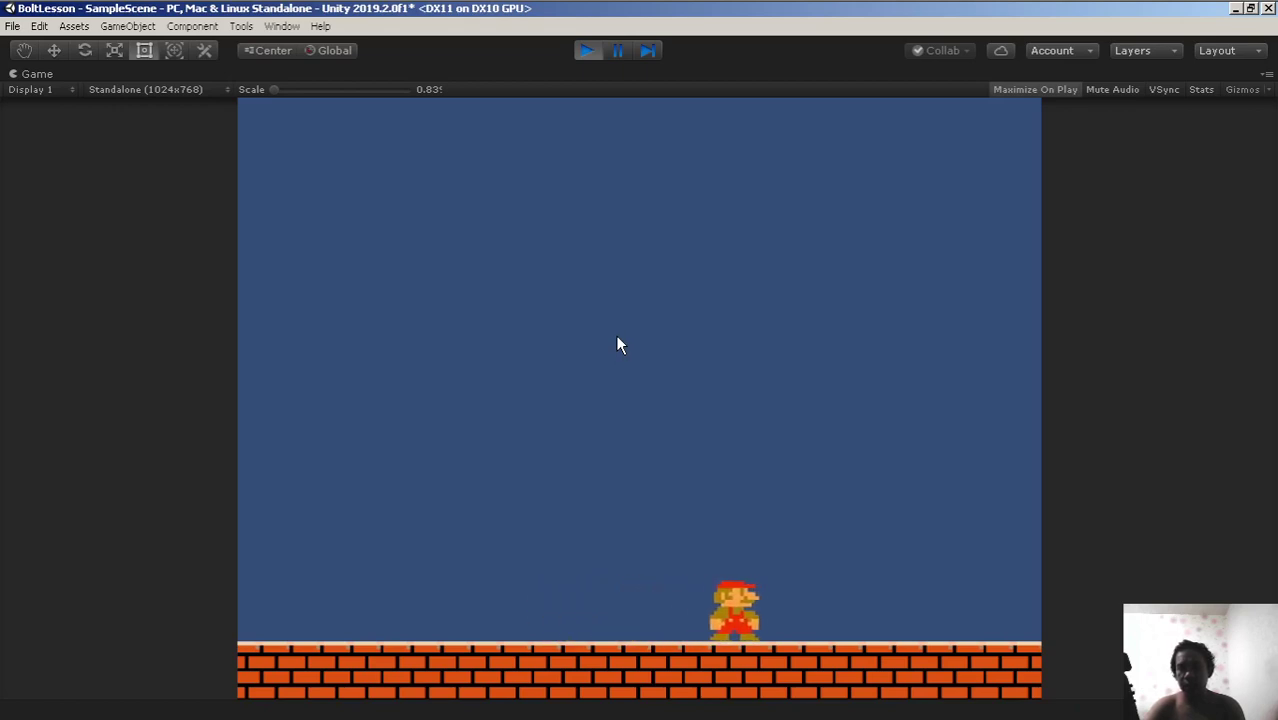
key("Right")
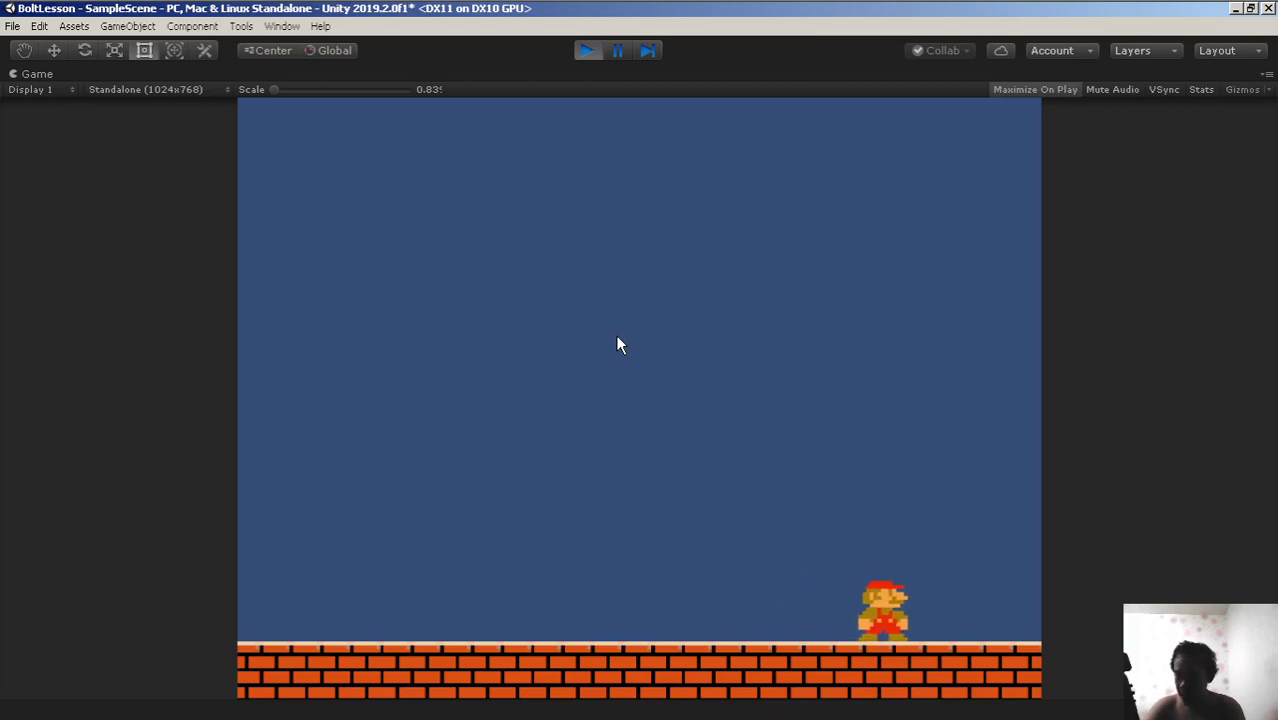
key("Left")
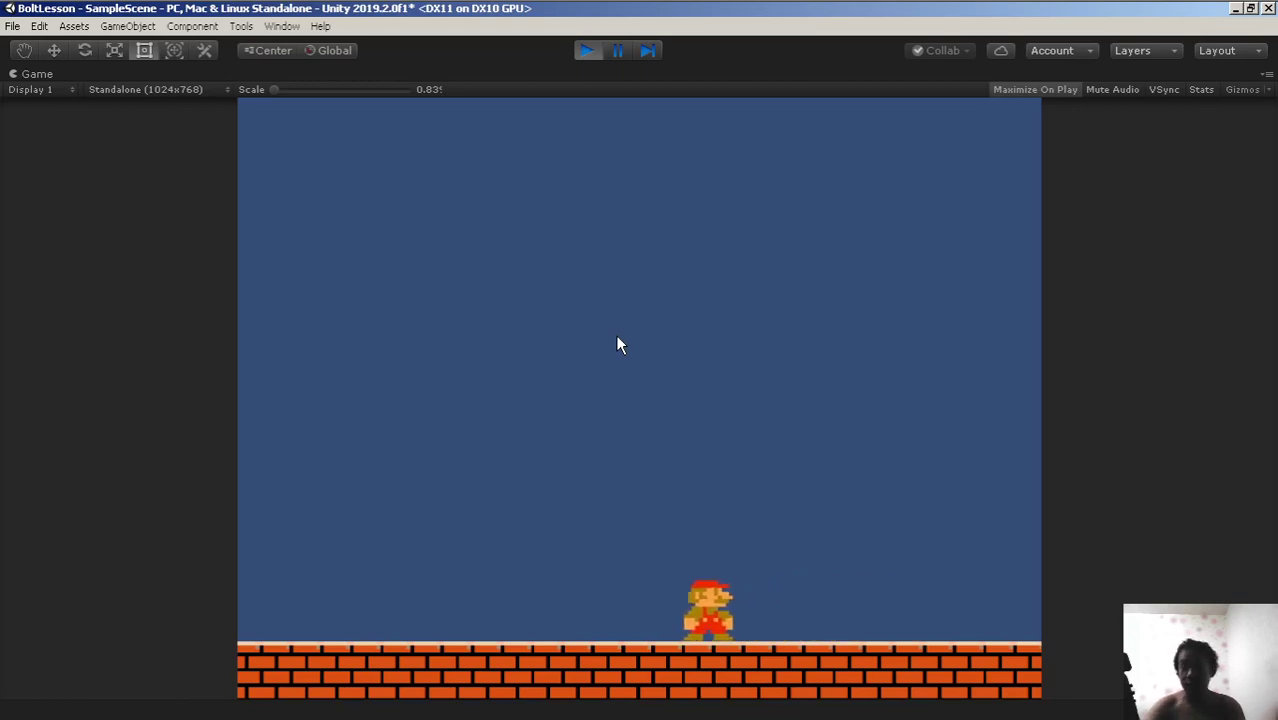
left_click(585, 55)
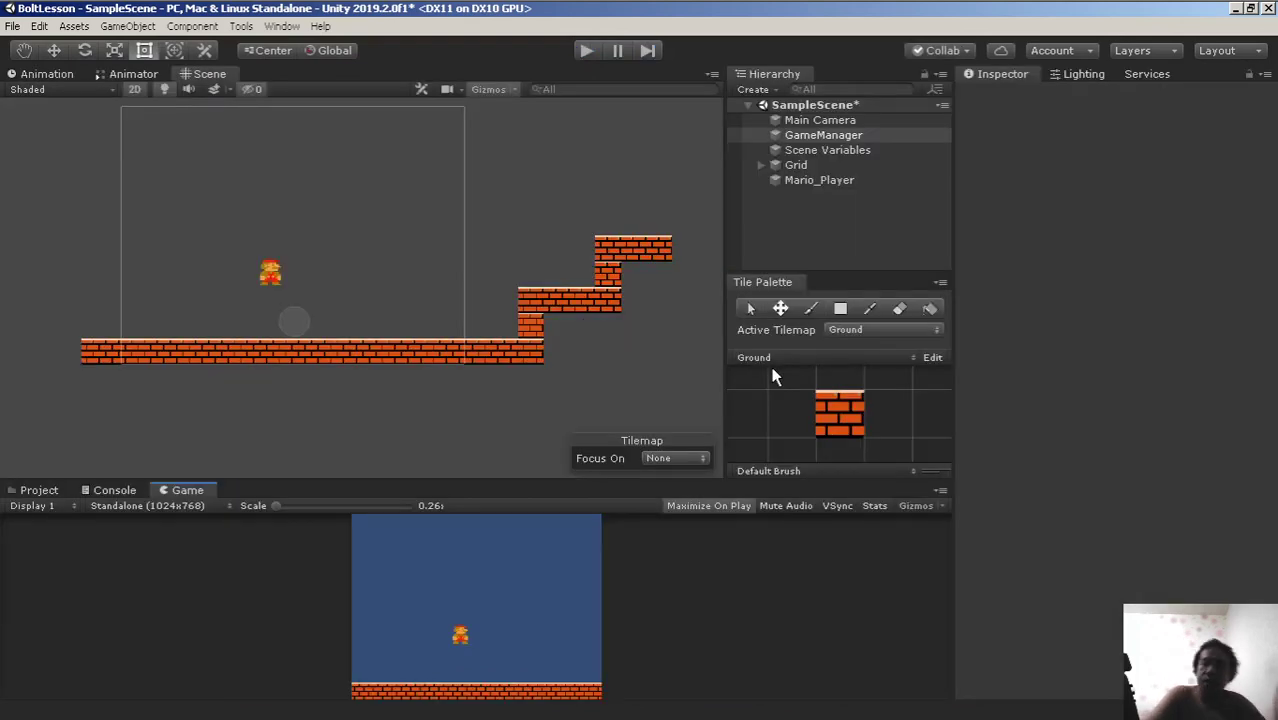